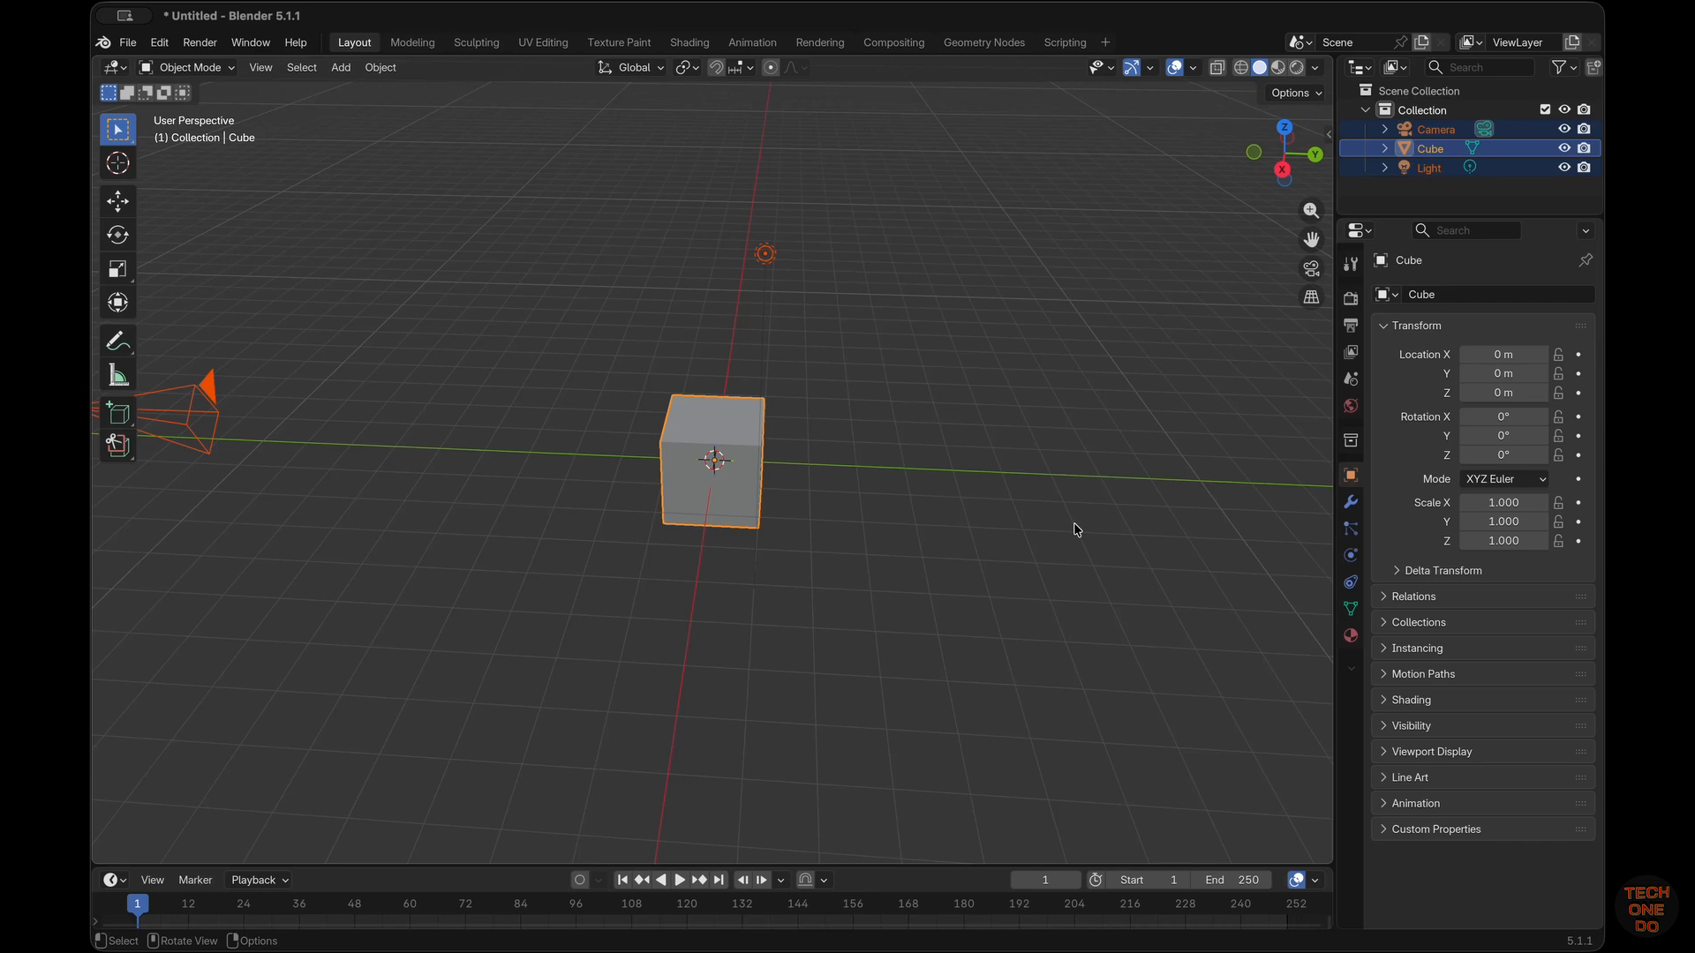
Delete every object in the default scene: the camera, the cube and the light
{"action": "left_click", "coordinate": [974, 572]}
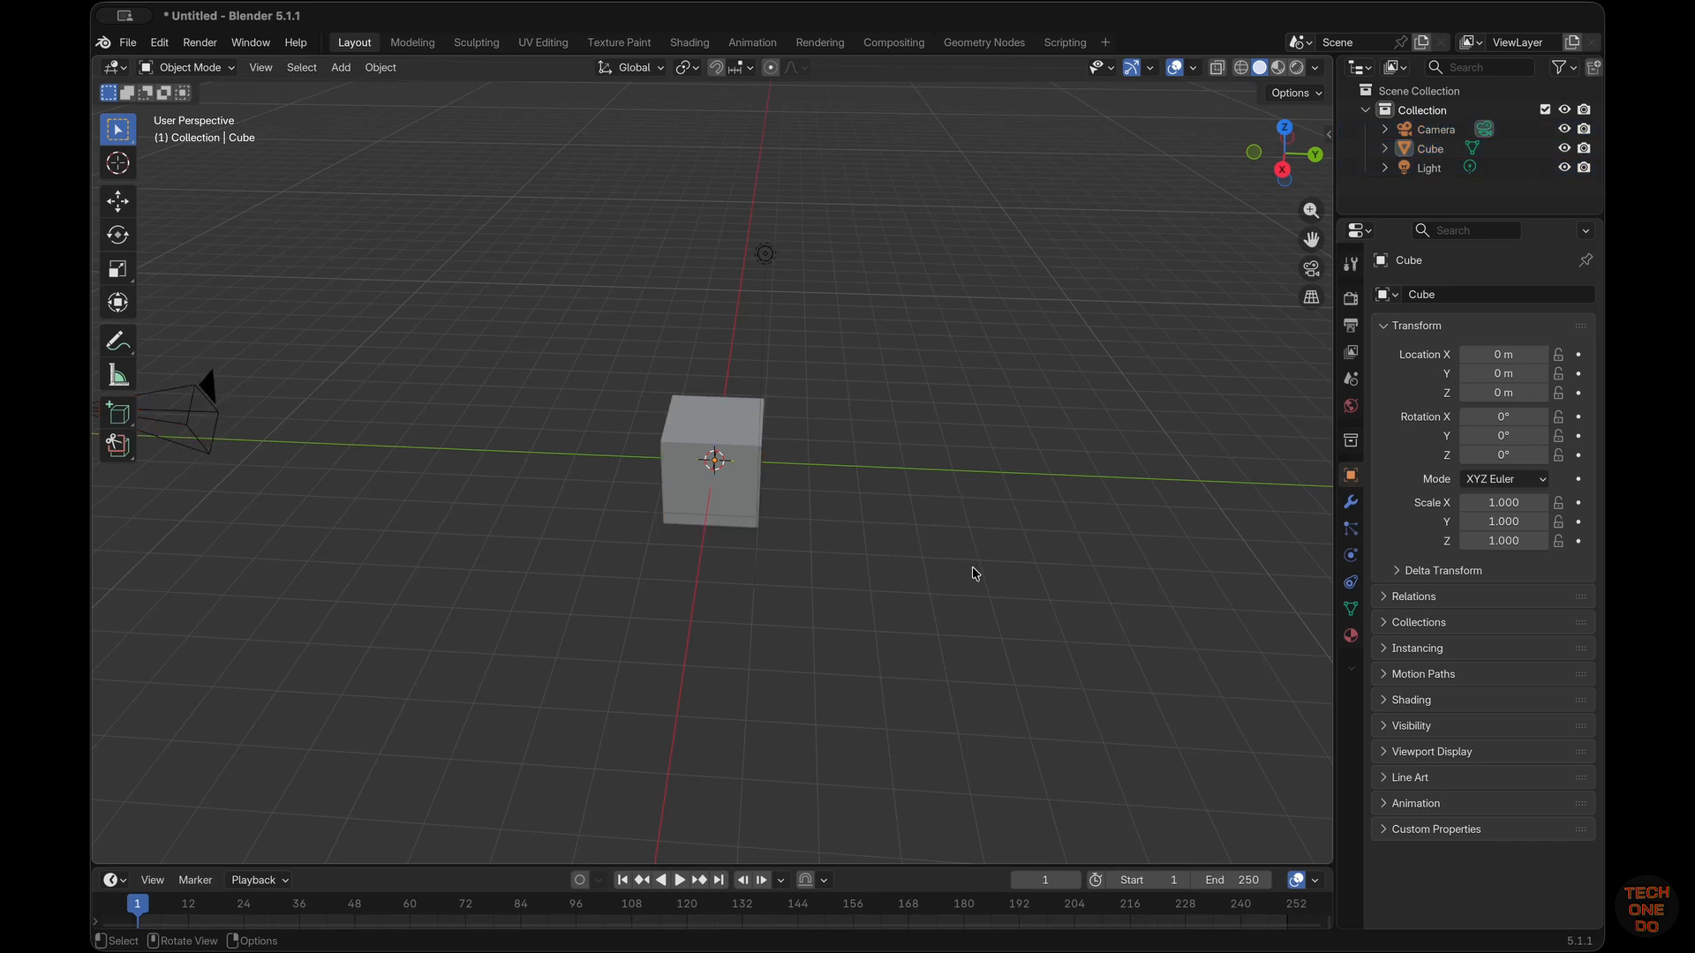
{"action": "key", "text": "a"}
{"action": "key", "text": "x"}
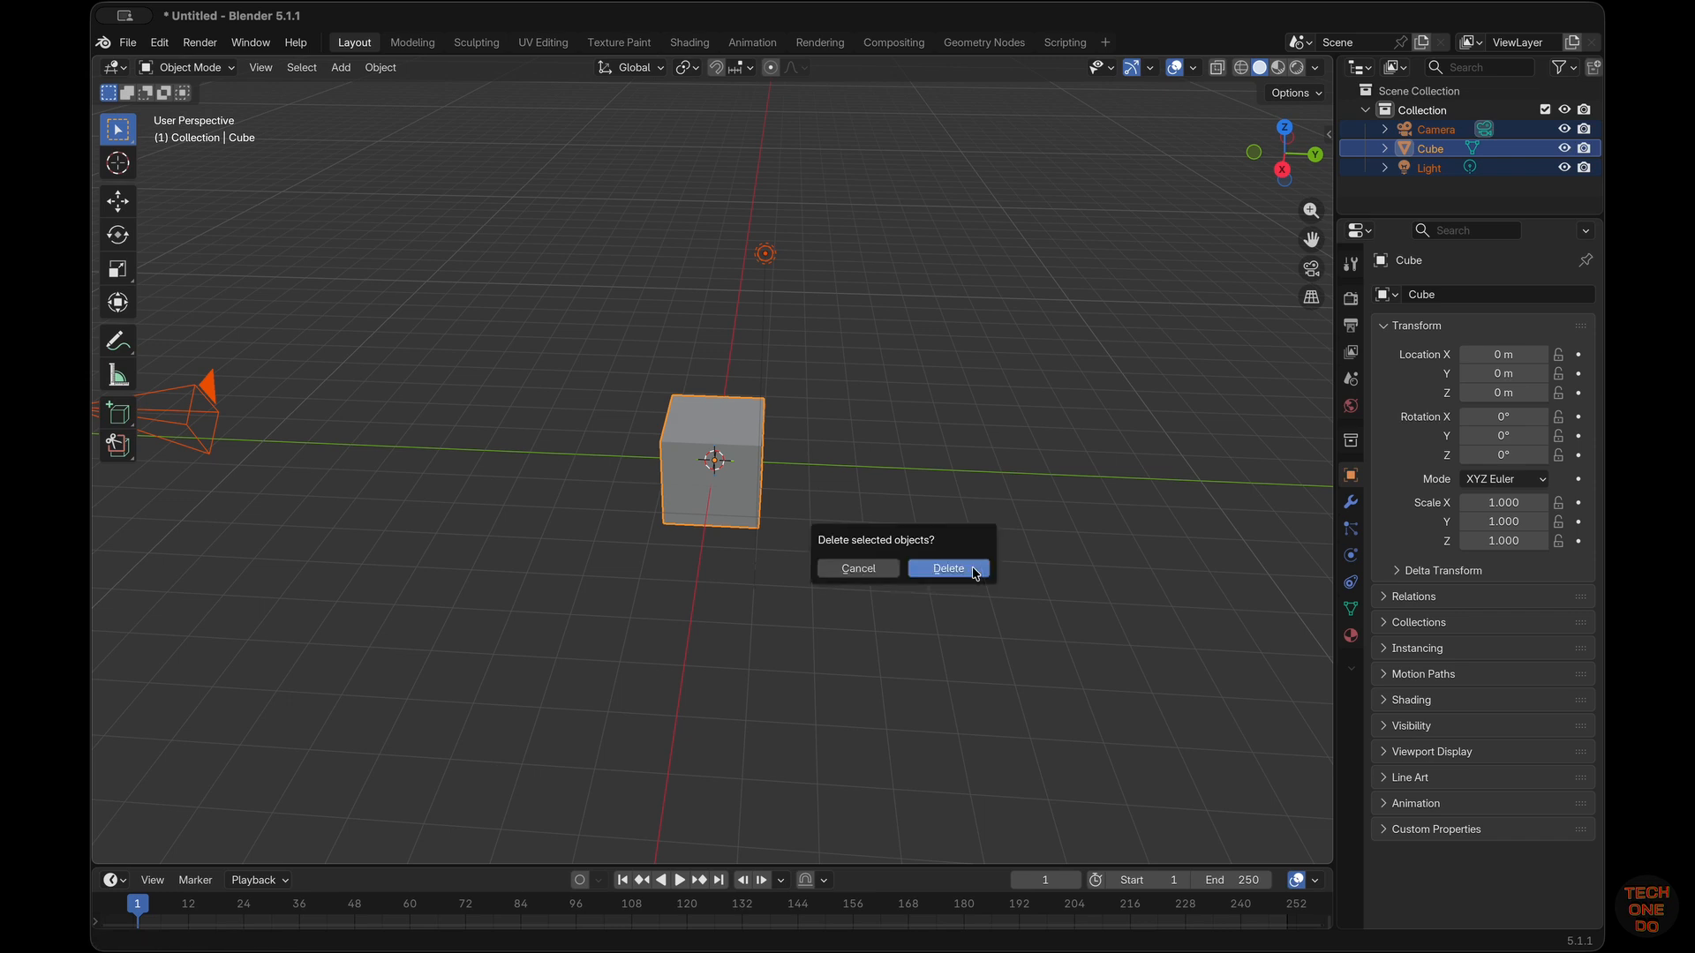
{"action": "left_click", "coordinate": [975, 572]}
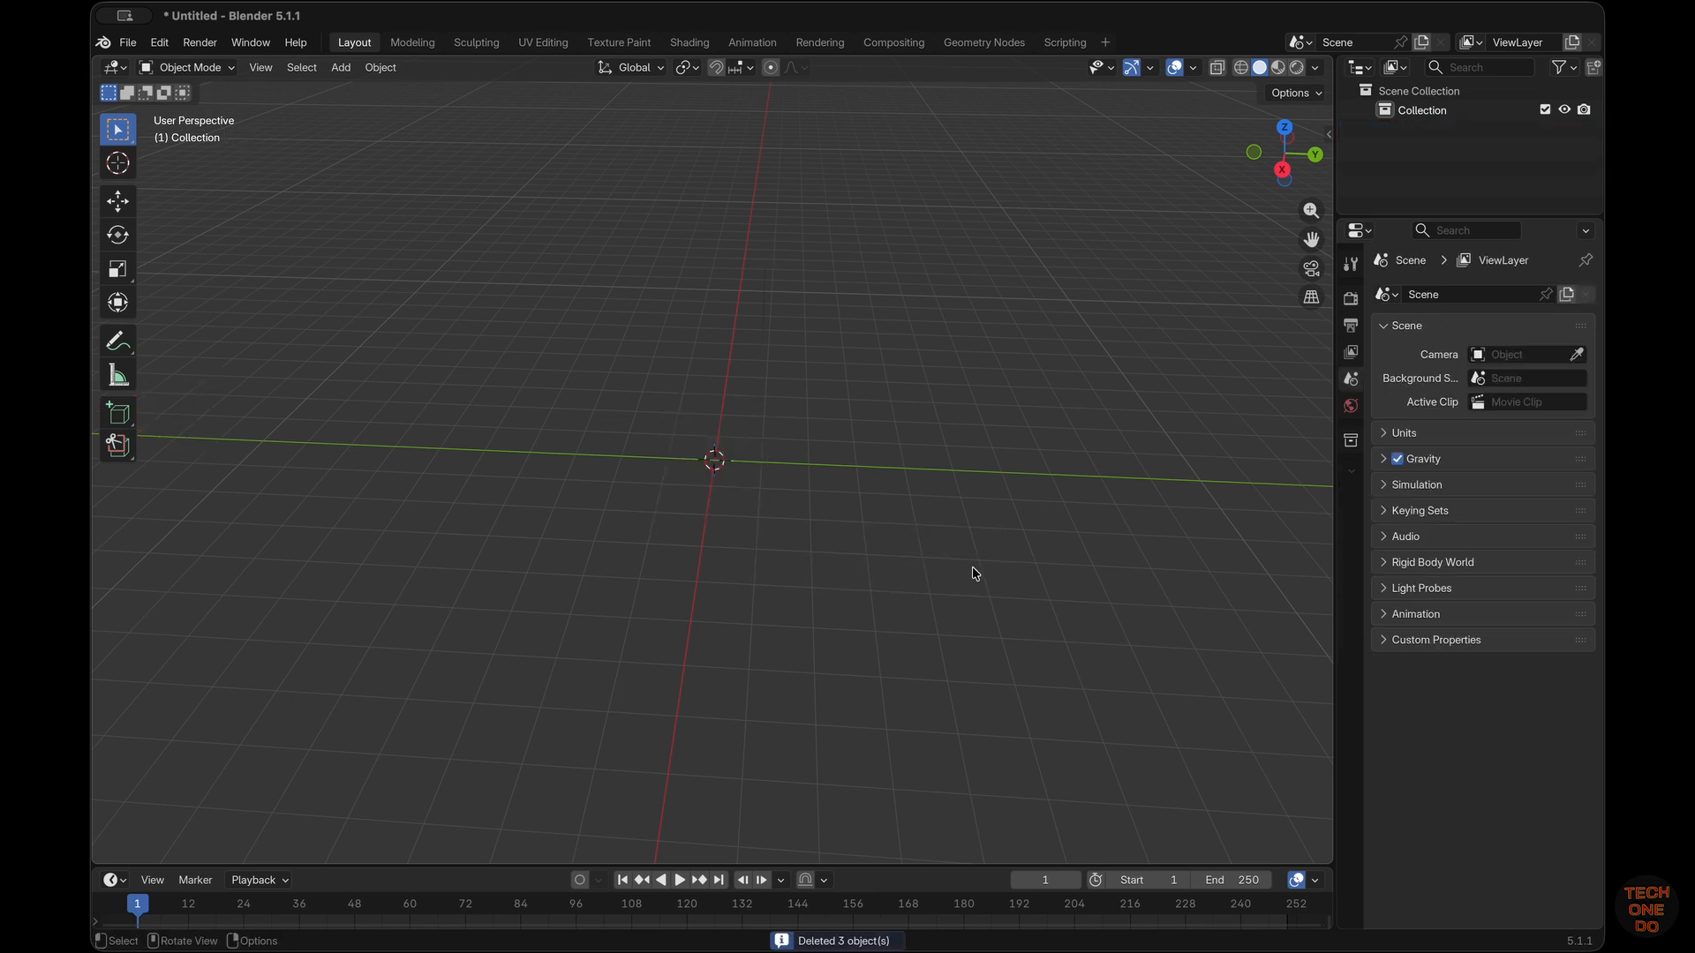
Turn on the Screencast Keys display for the 3D viewport and hide its settings again
{"action": "key", "text": "n"}
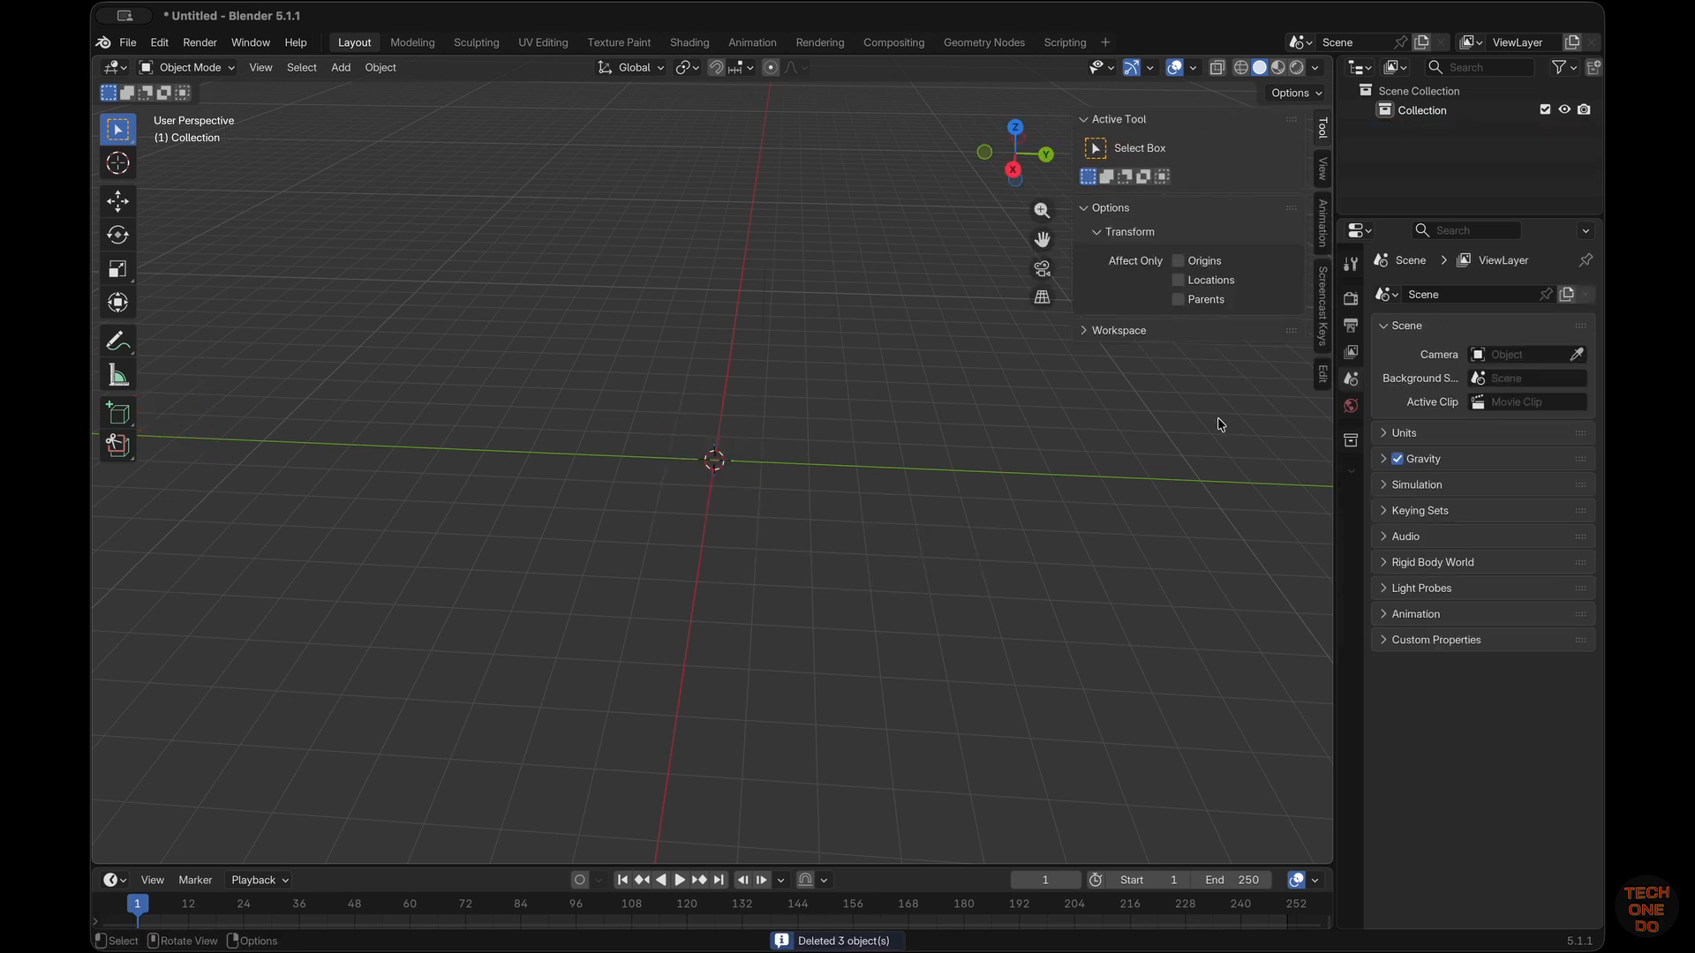
{"action": "left_click", "coordinate": [1322, 325]}
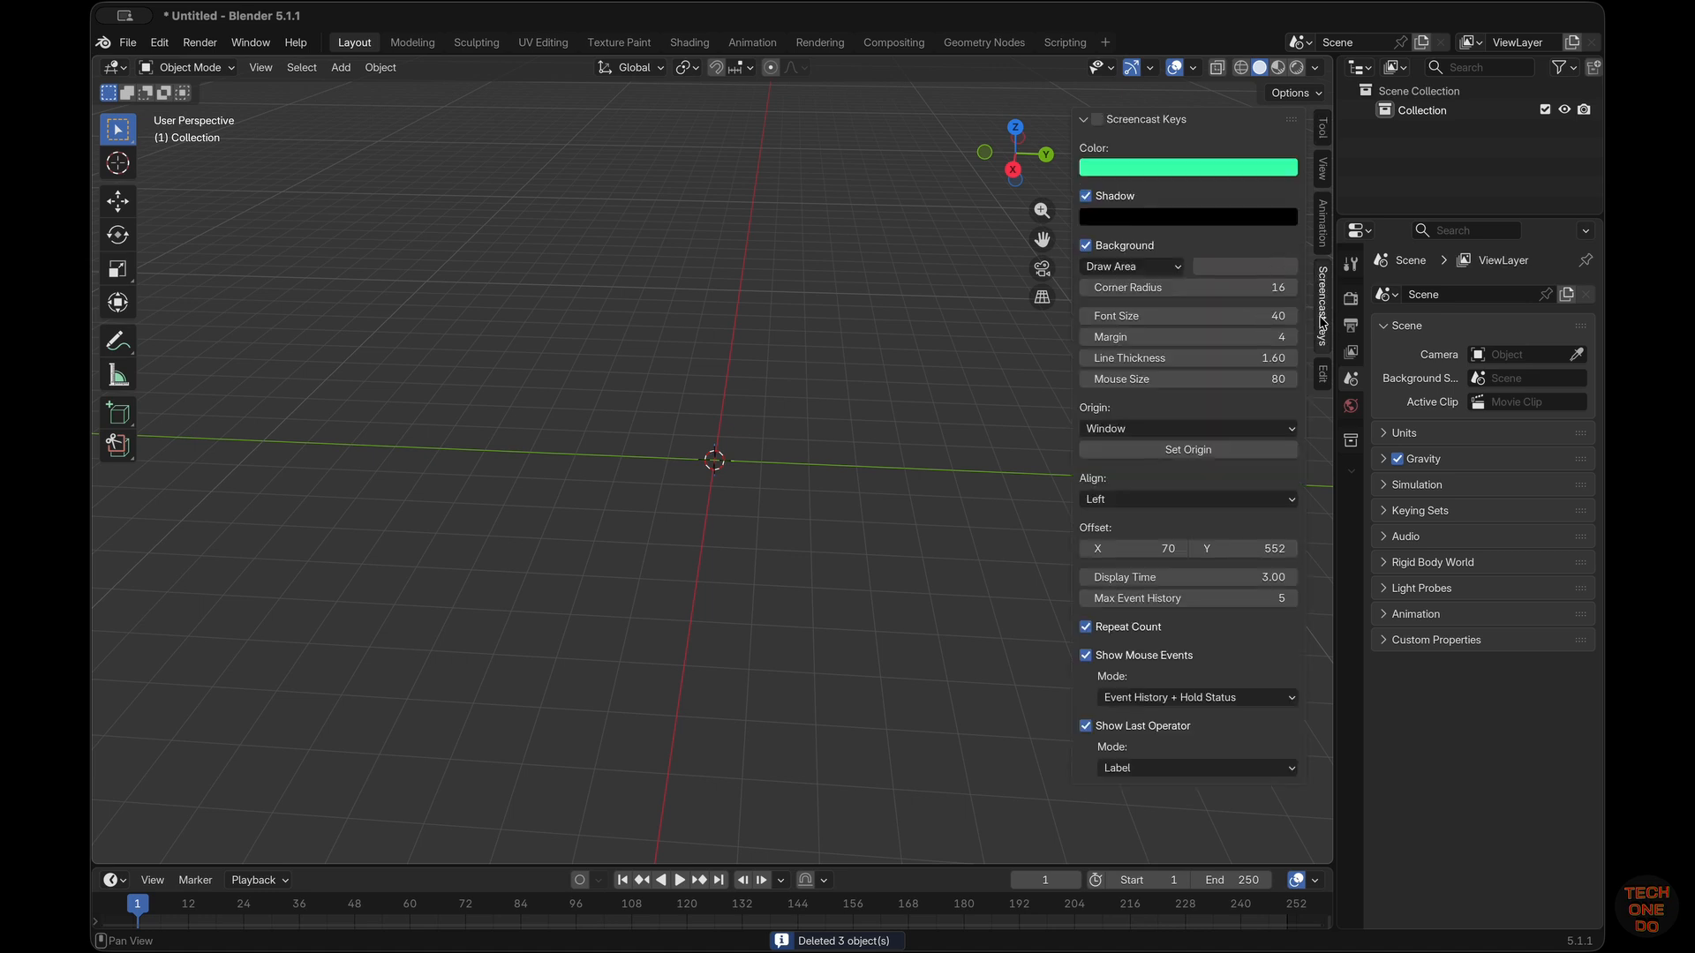
{"action": "left_click", "coordinate": [1098, 119]}
{"action": "left_click", "coordinate": [887, 632]}
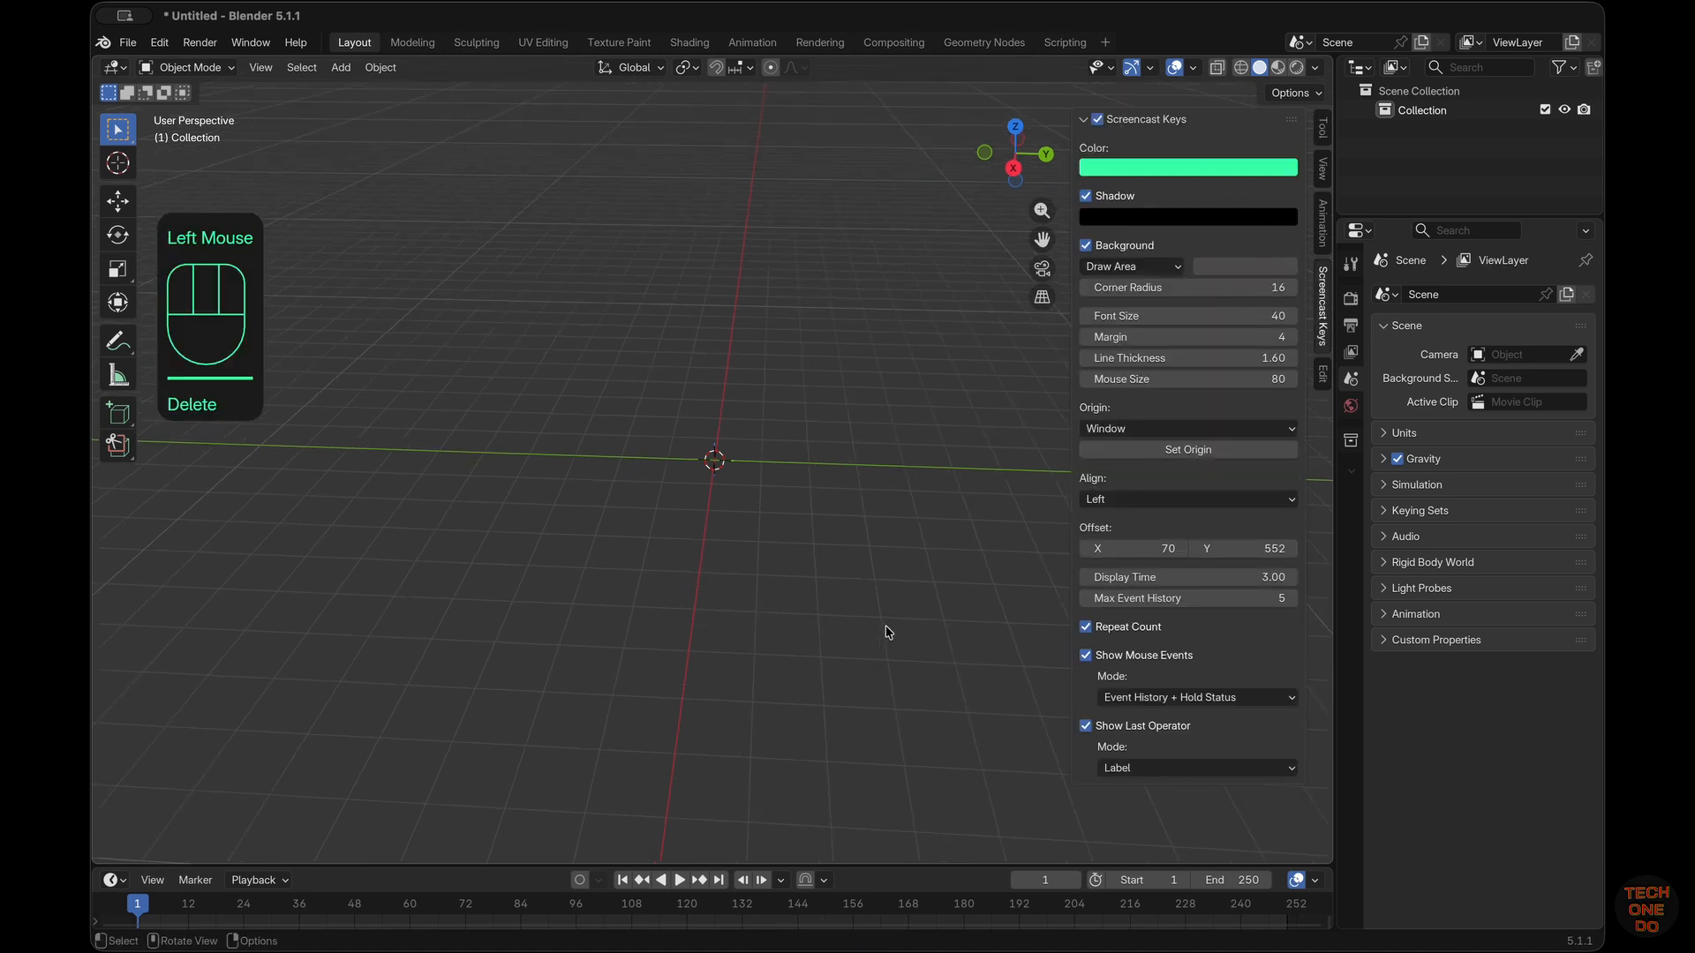
{"action": "key", "text": "n"}
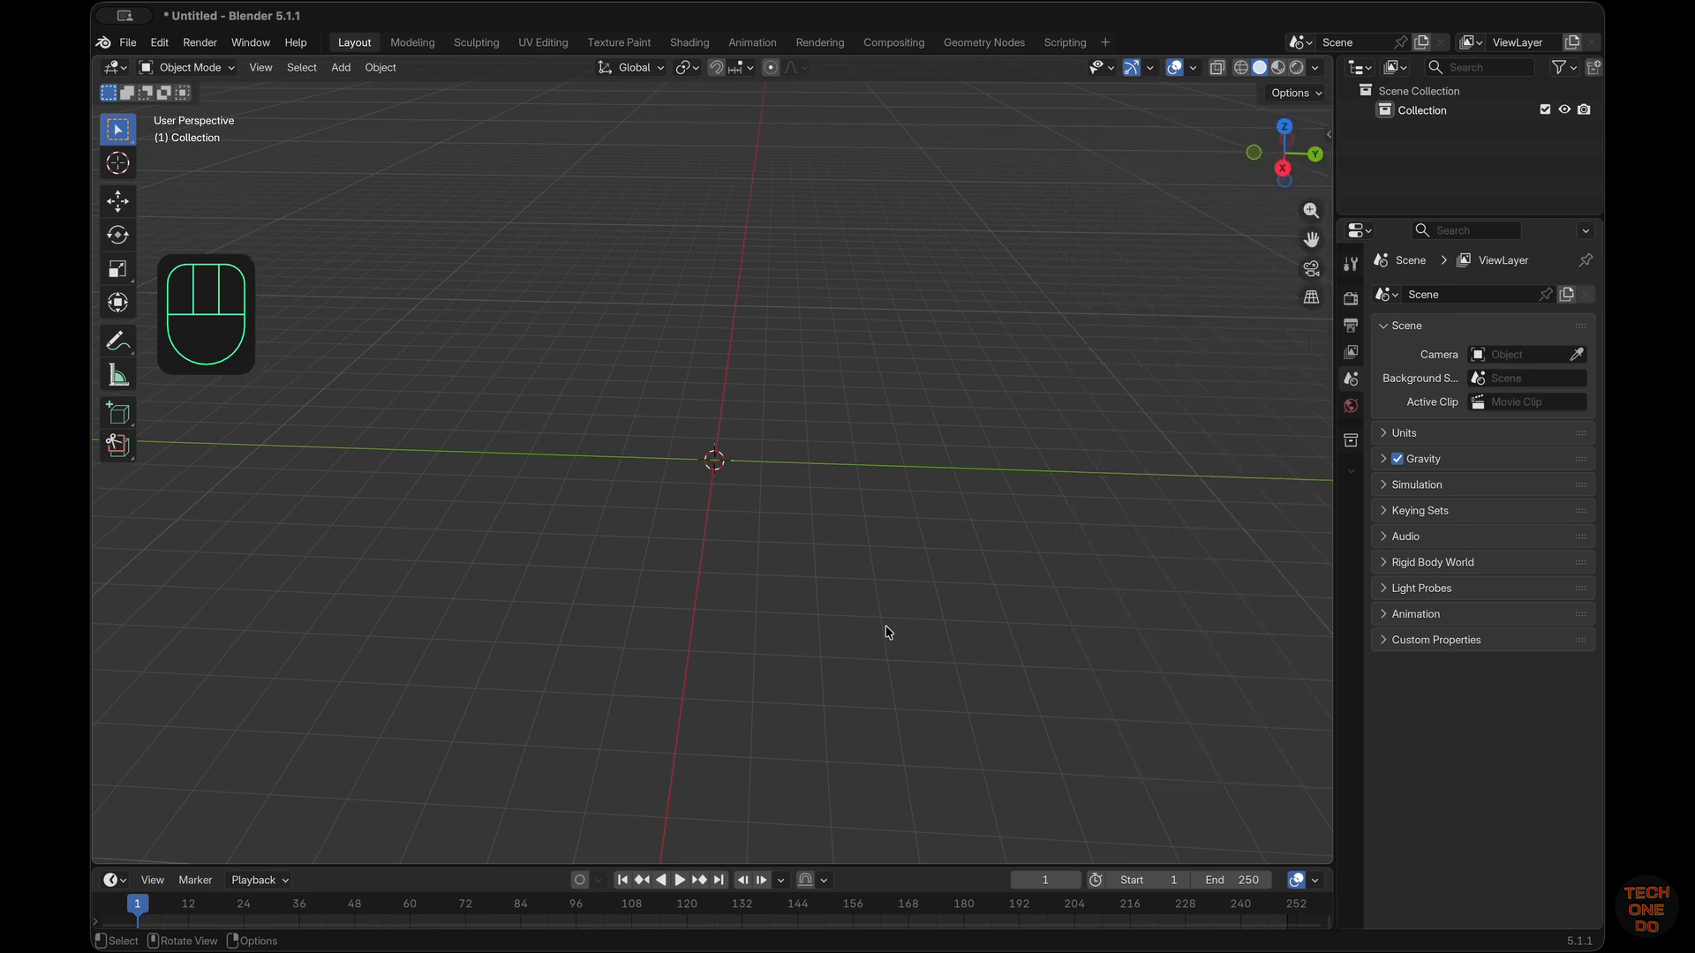
Add a 2 m plane mesh at the world origin, aligned to the world
{"action": "key", "text": "shift+a"}
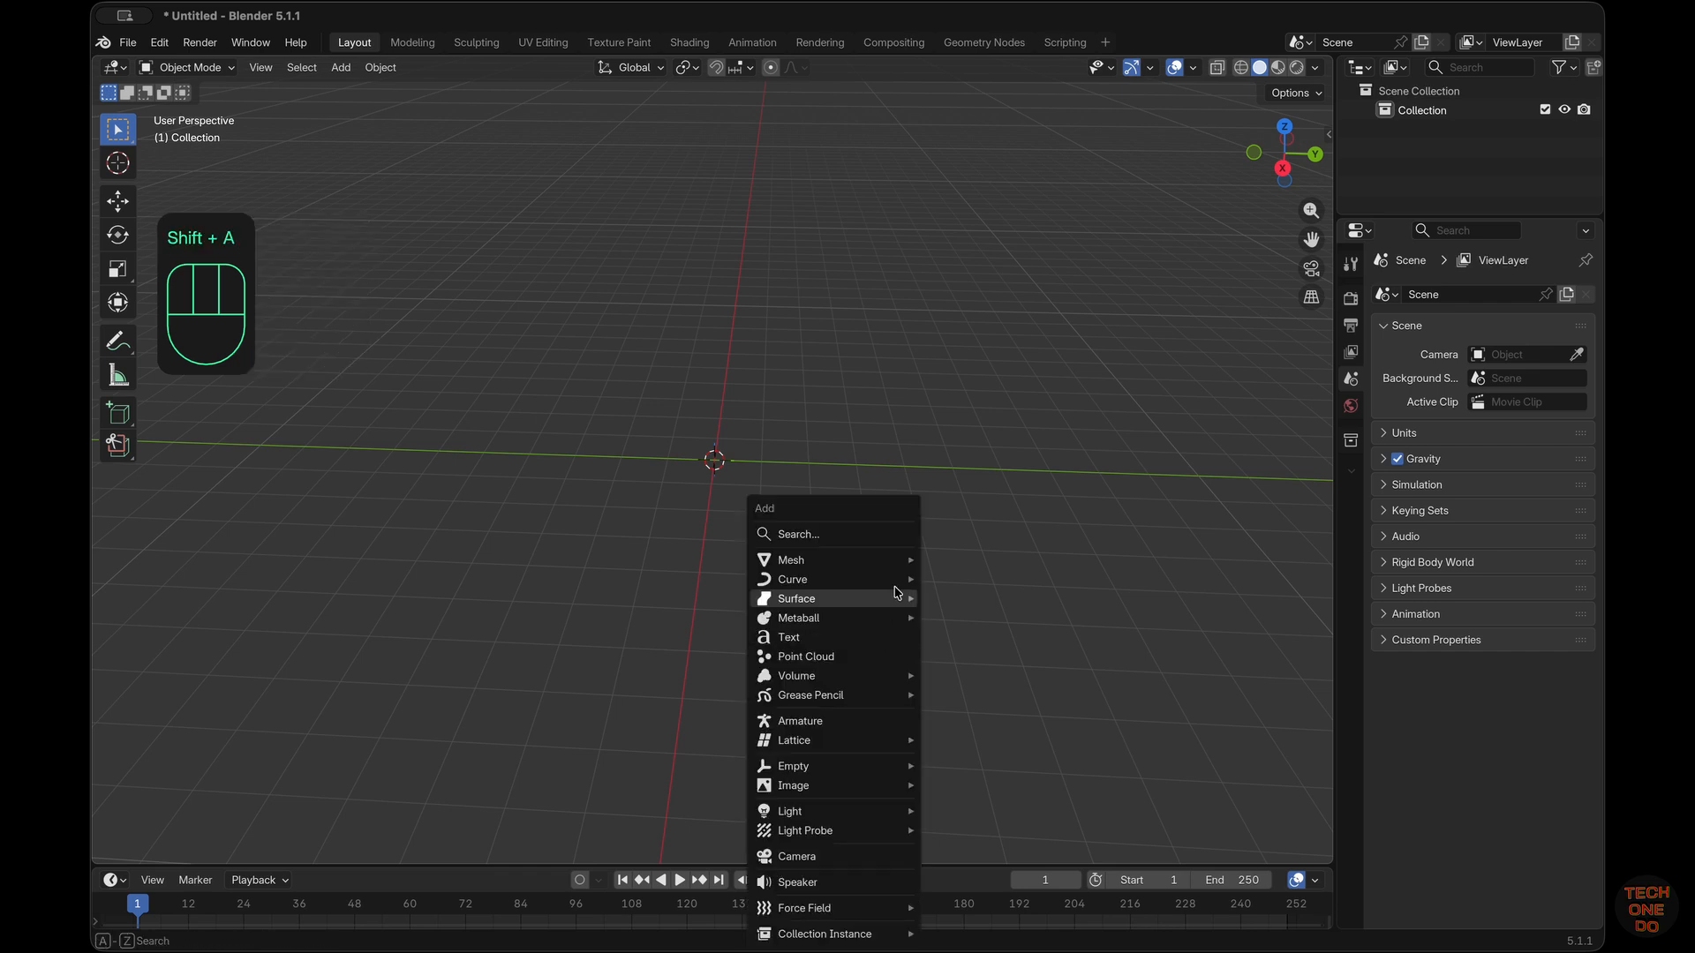
{"action": "mouse_move", "coordinate": [909, 561]}
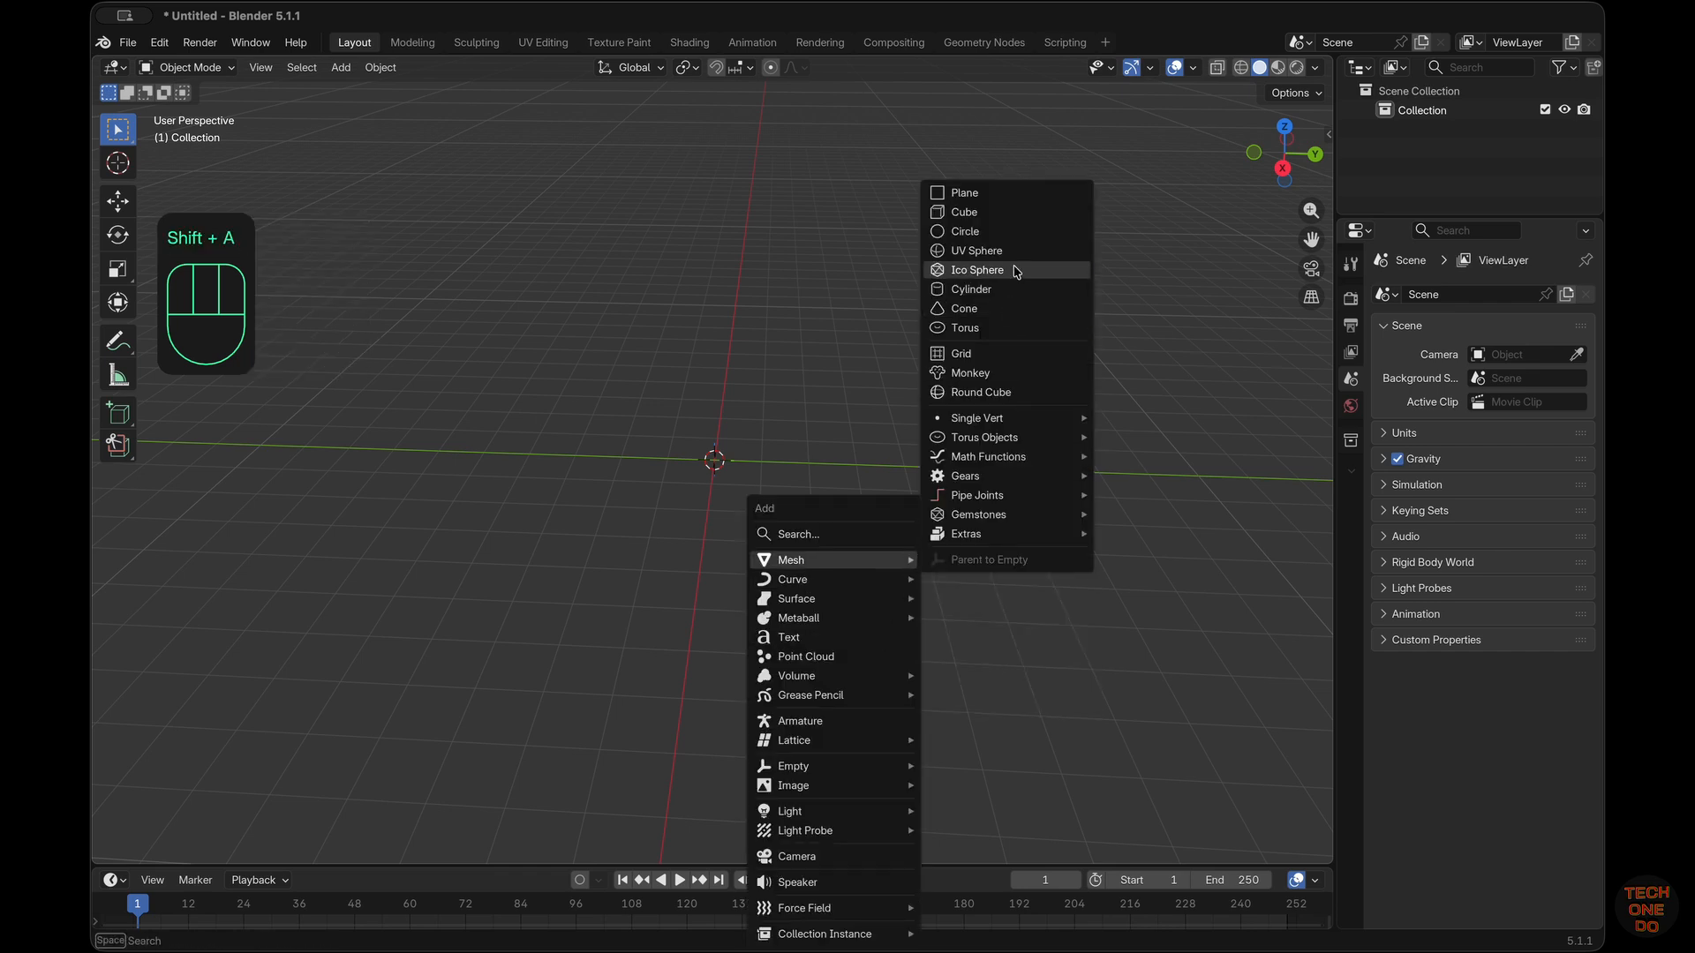
{"action": "left_click", "coordinate": [1031, 196]}
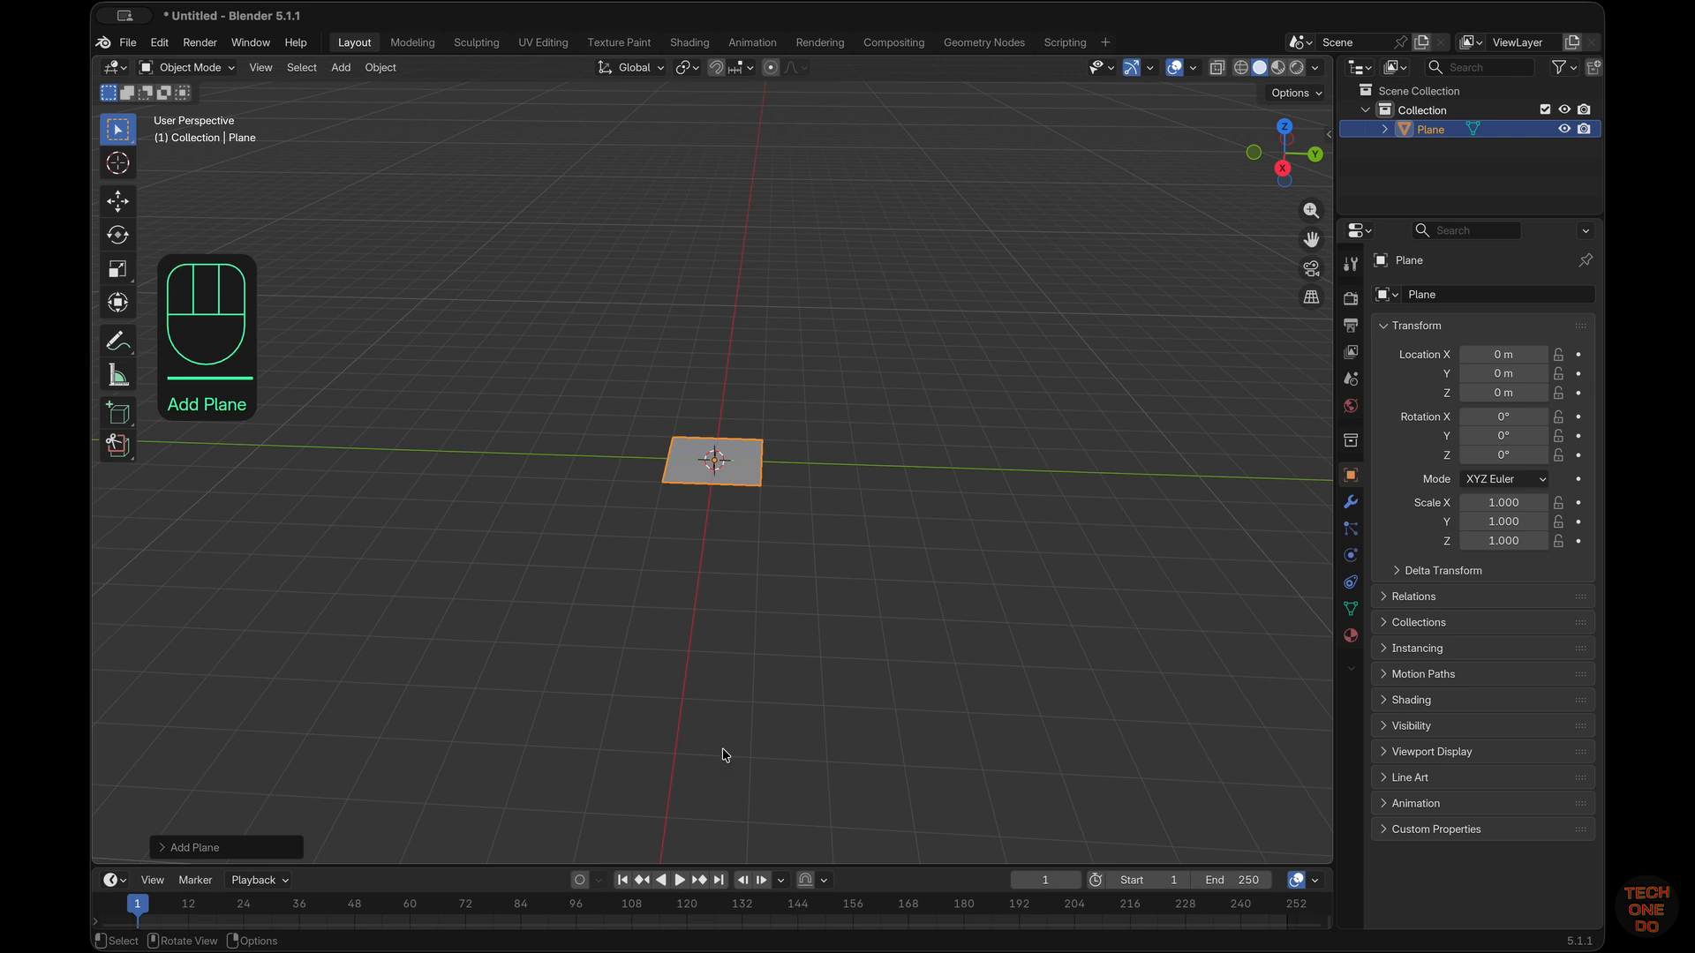
{"action": "left_click", "coordinate": [161, 847]}
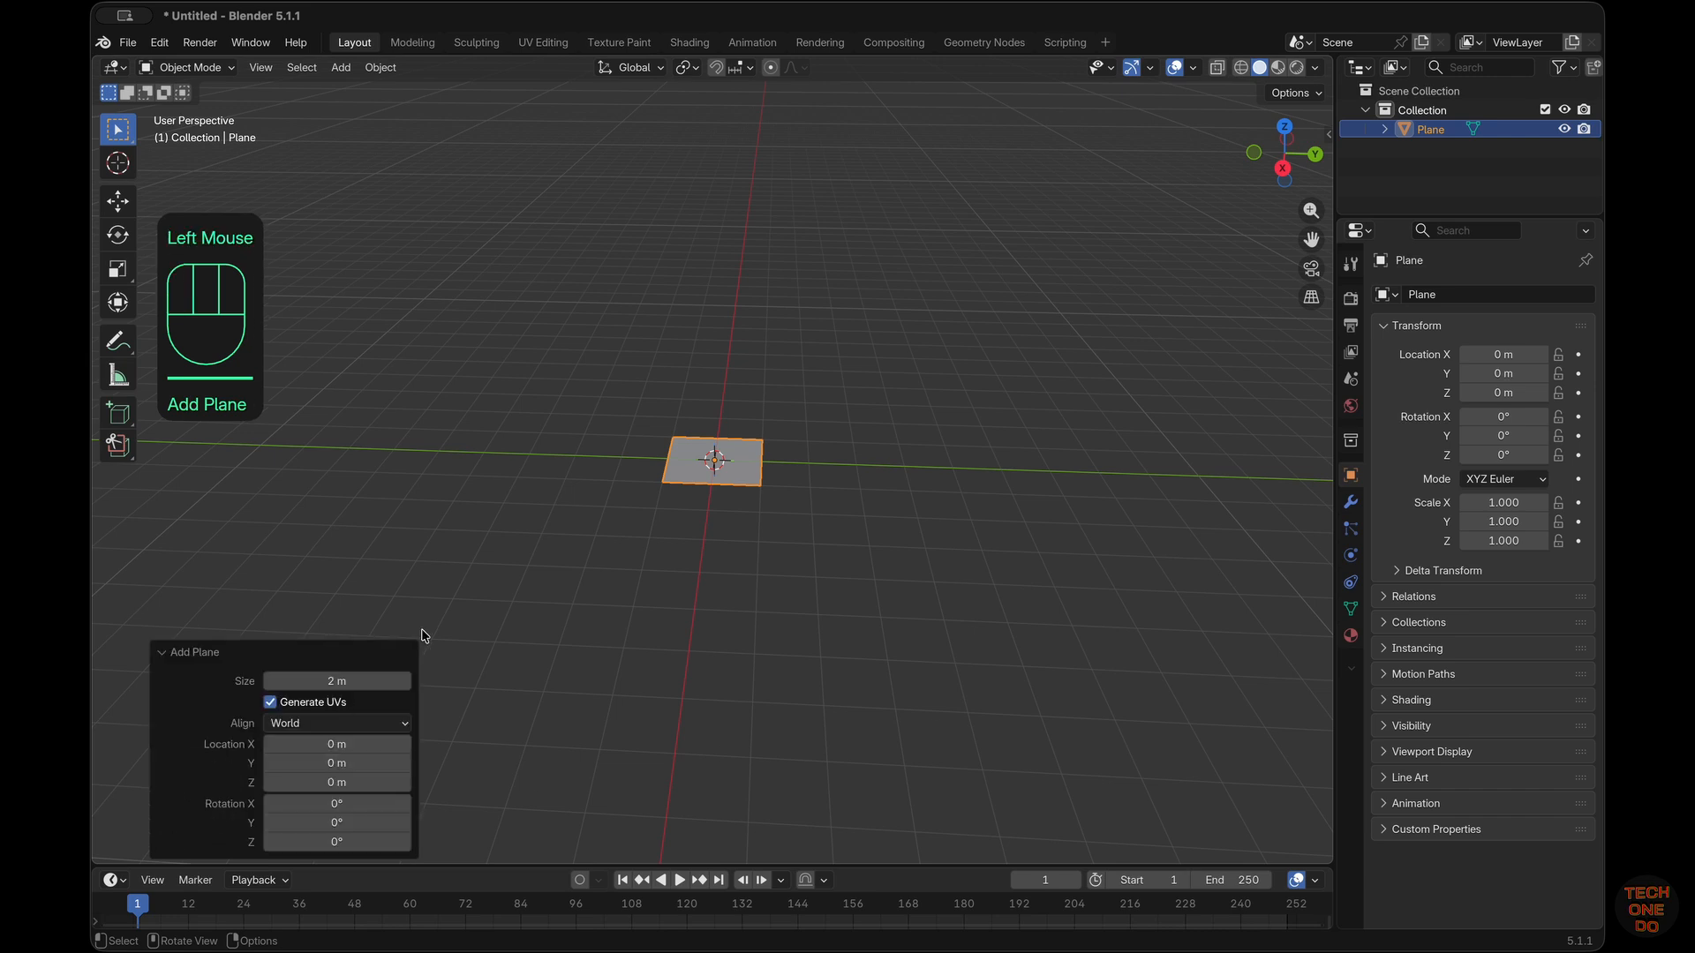
{"action": "left_click", "coordinate": [906, 656]}
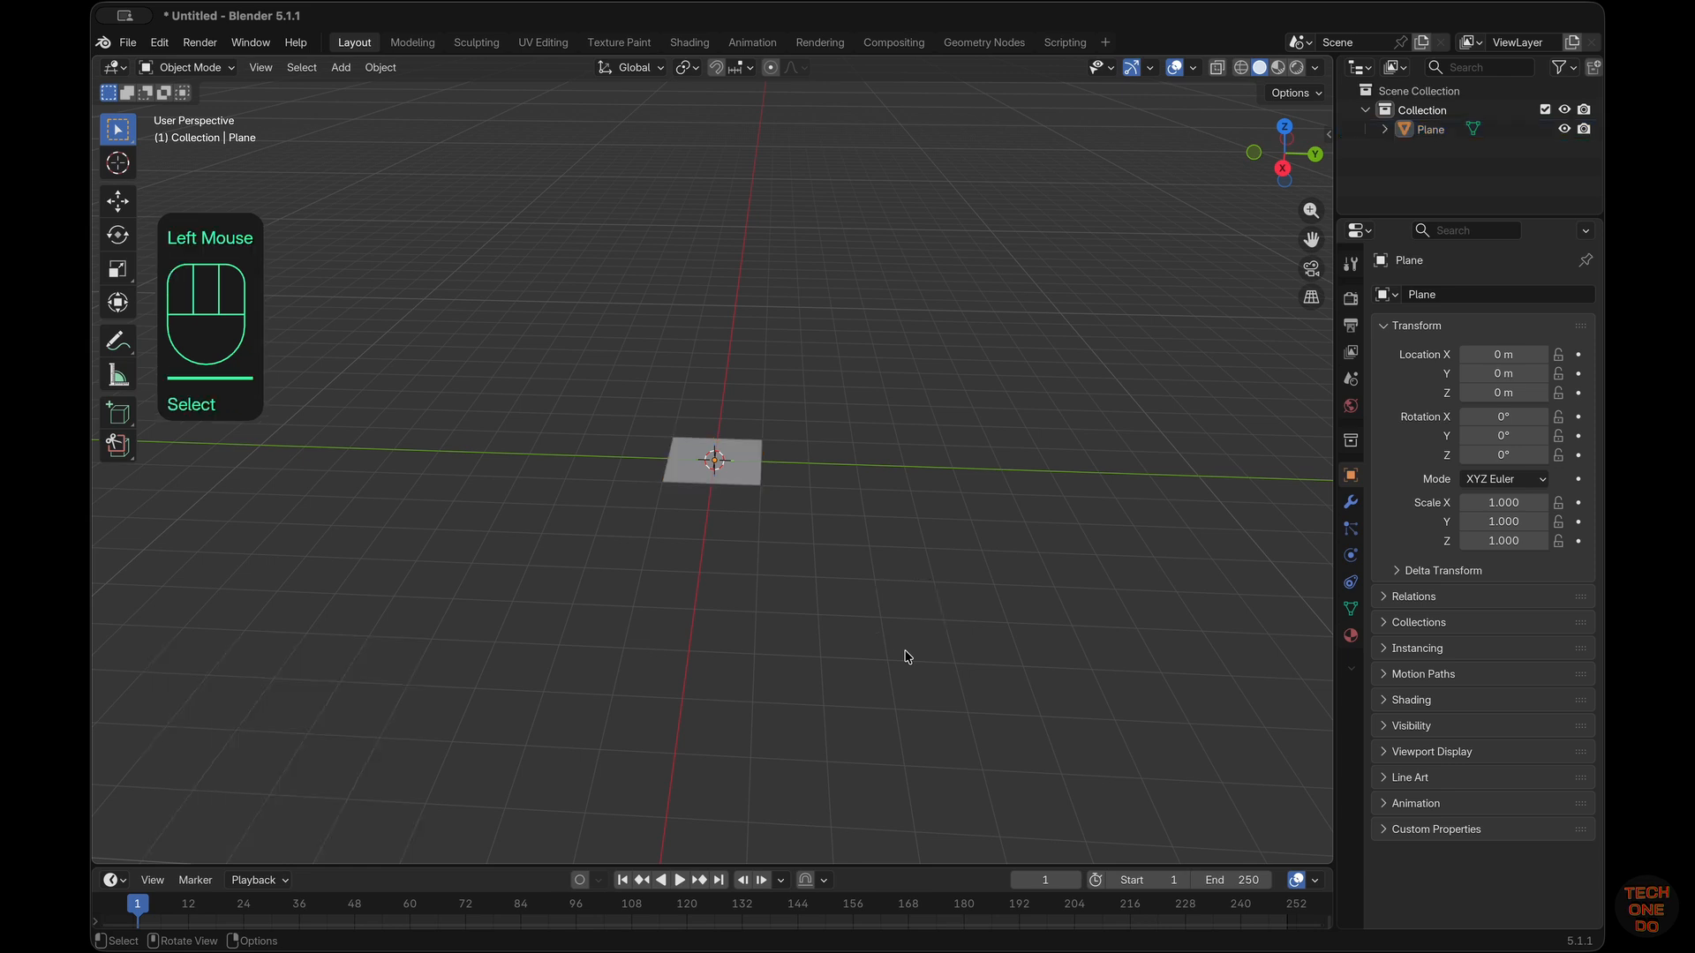
Frame the plane and scale it by 1.2 along the global X axis, using snapped increments
{"action": "key", "text": "KP_Decimal"}
{"action": "left_click", "coordinate": [712, 481]}
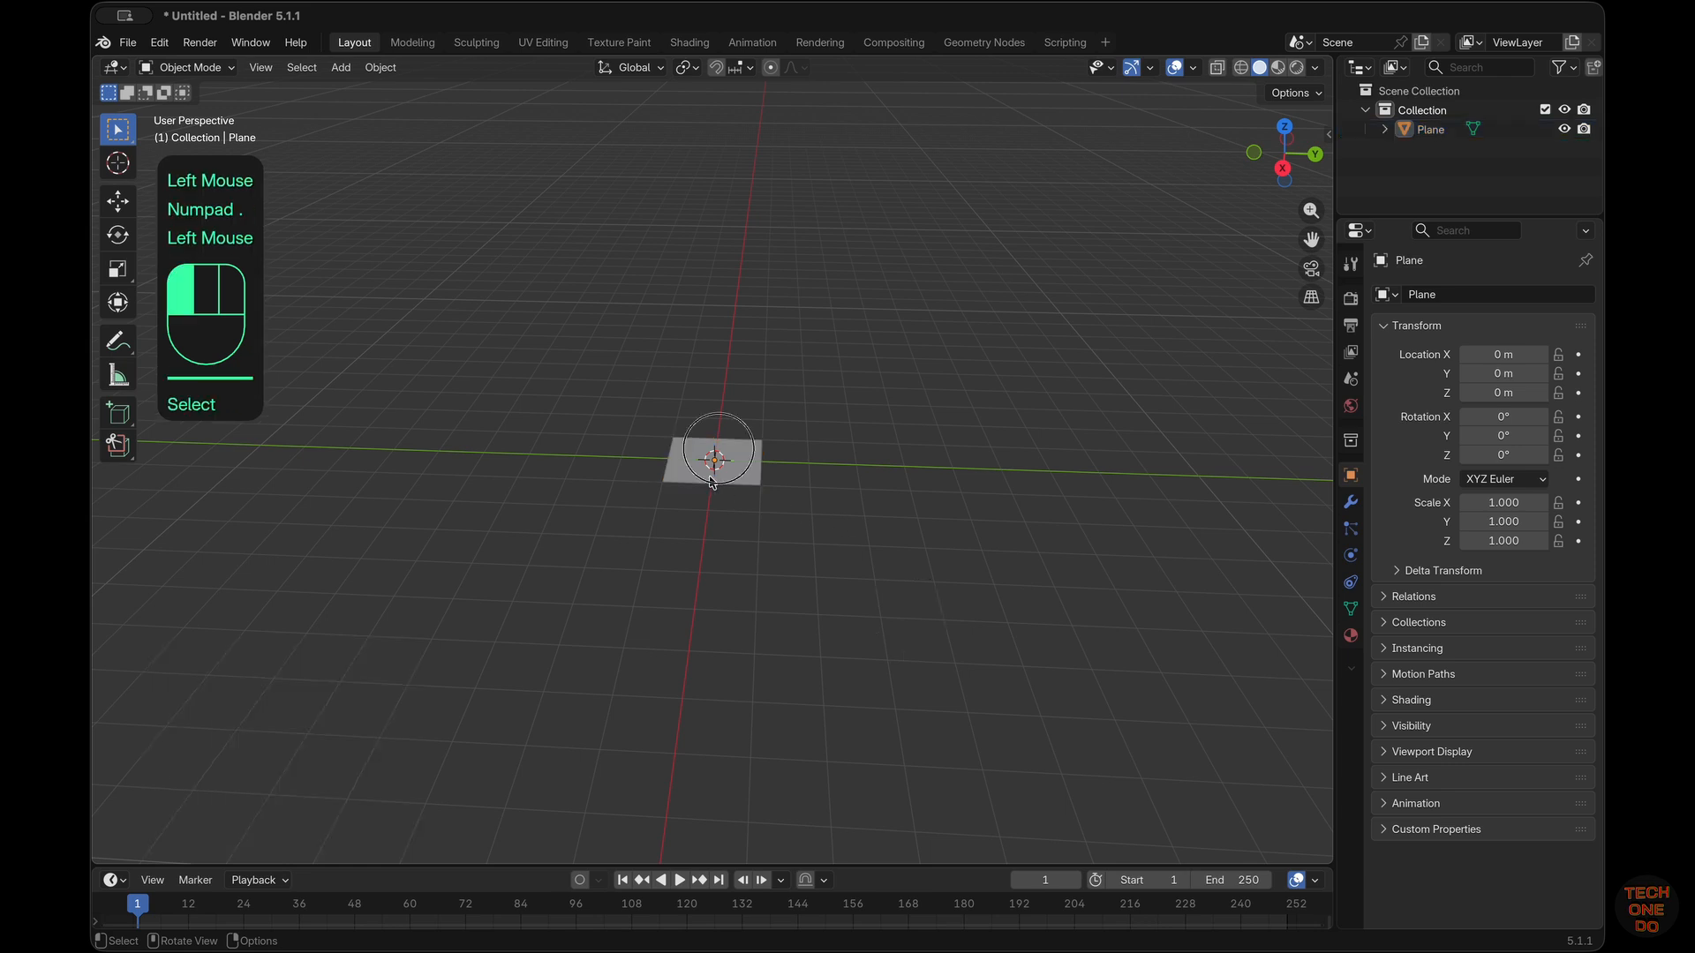
{"action": "key", "text": "KP_Decimal"}
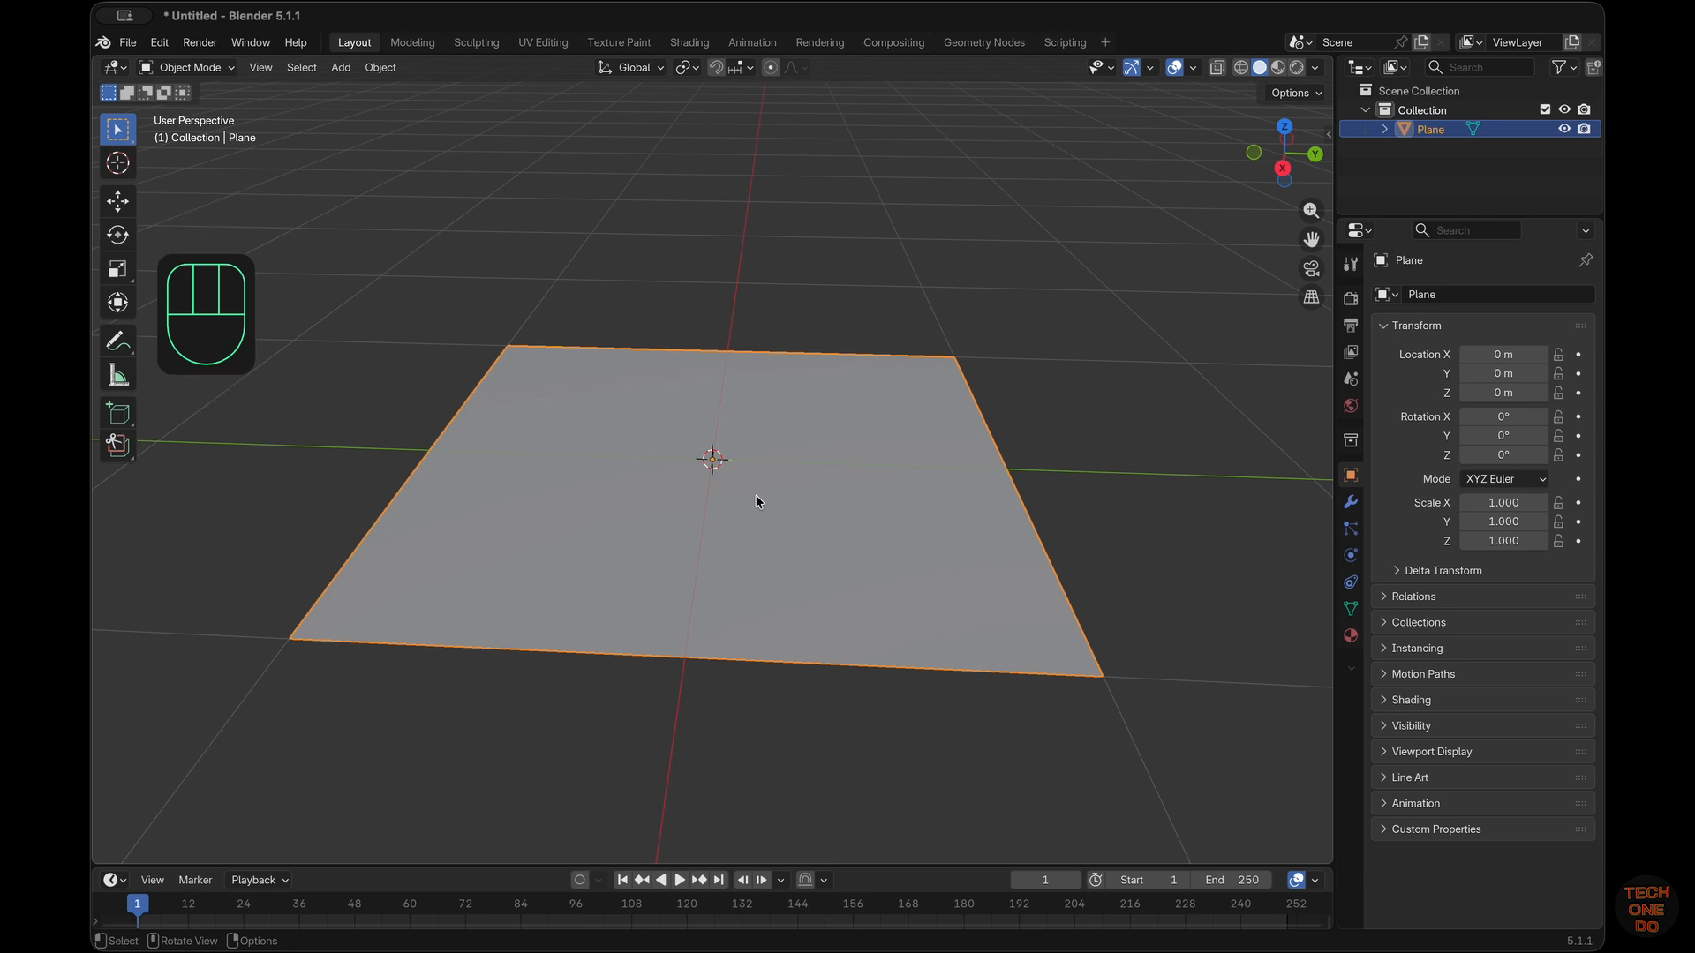
{"action": "key", "text": "s"}
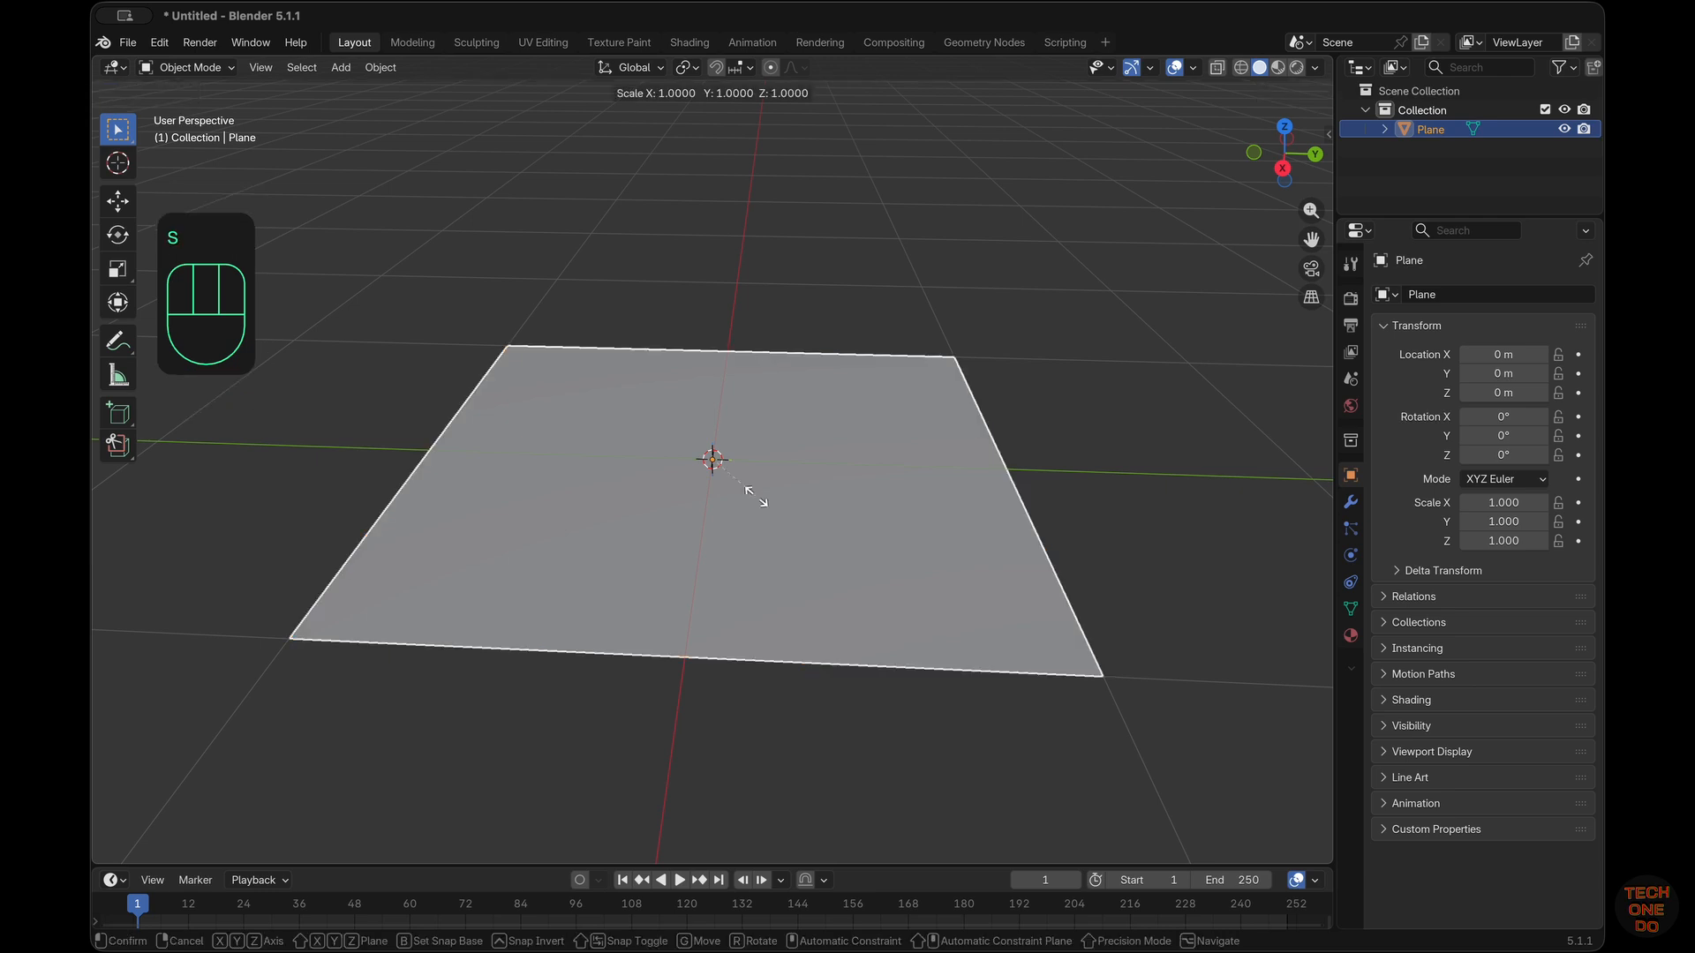
{"action": "key", "text": "x"}
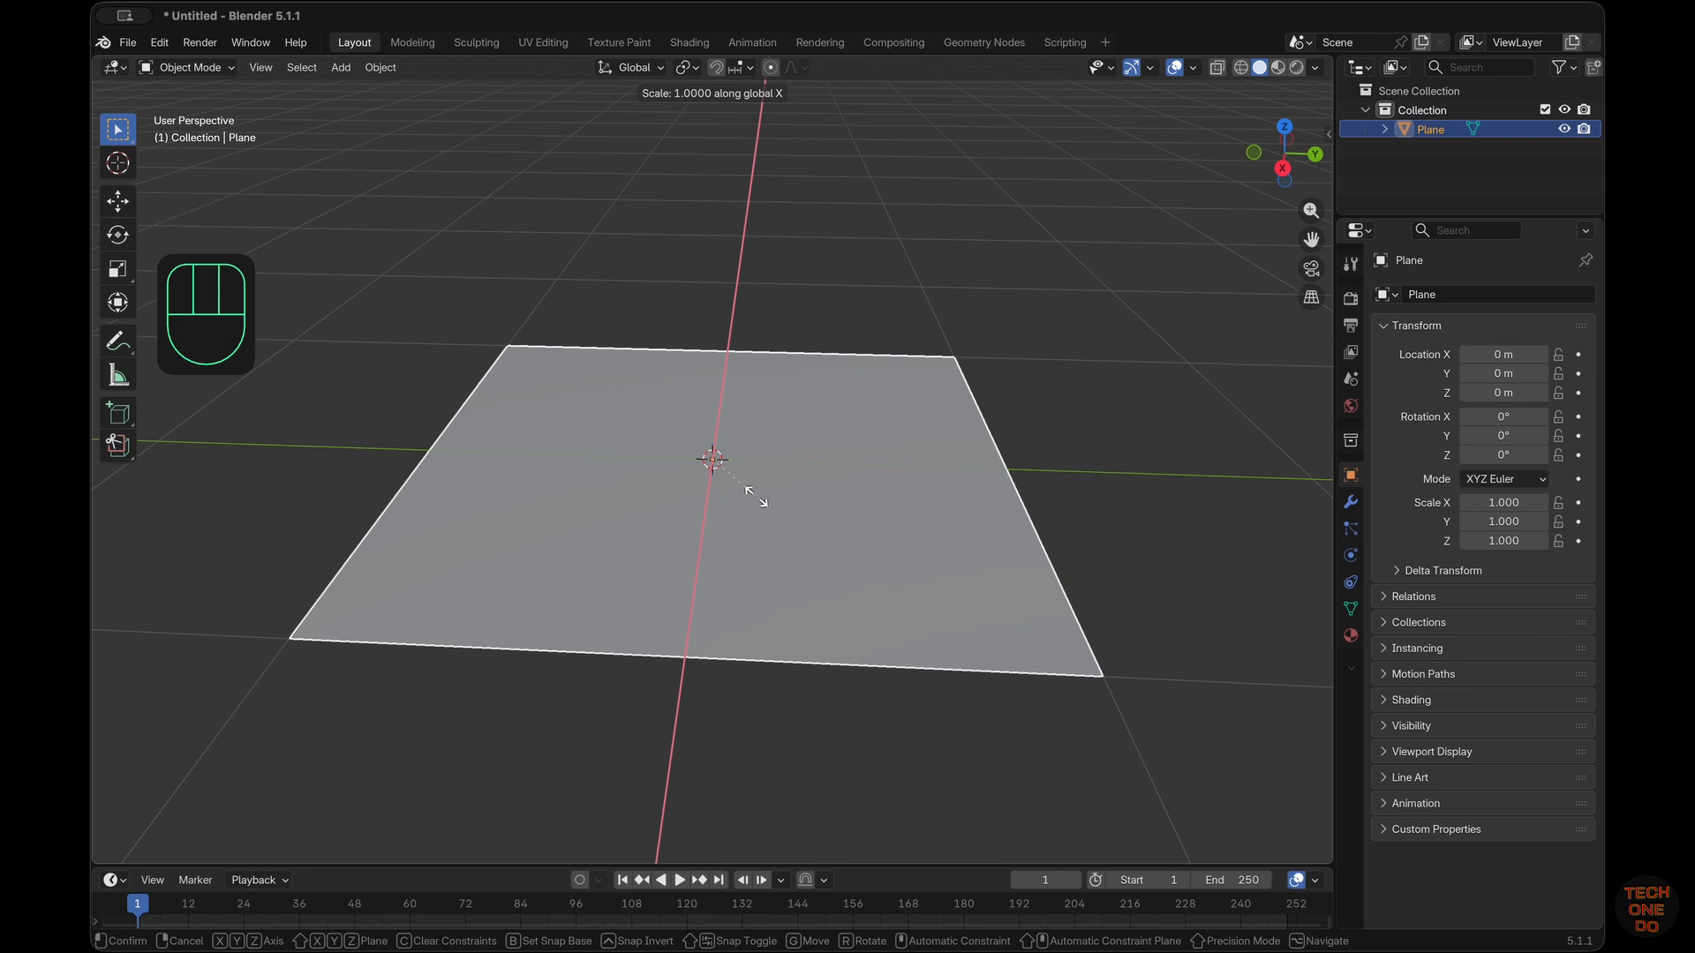
{"action": "key", "text": "ctrl"}
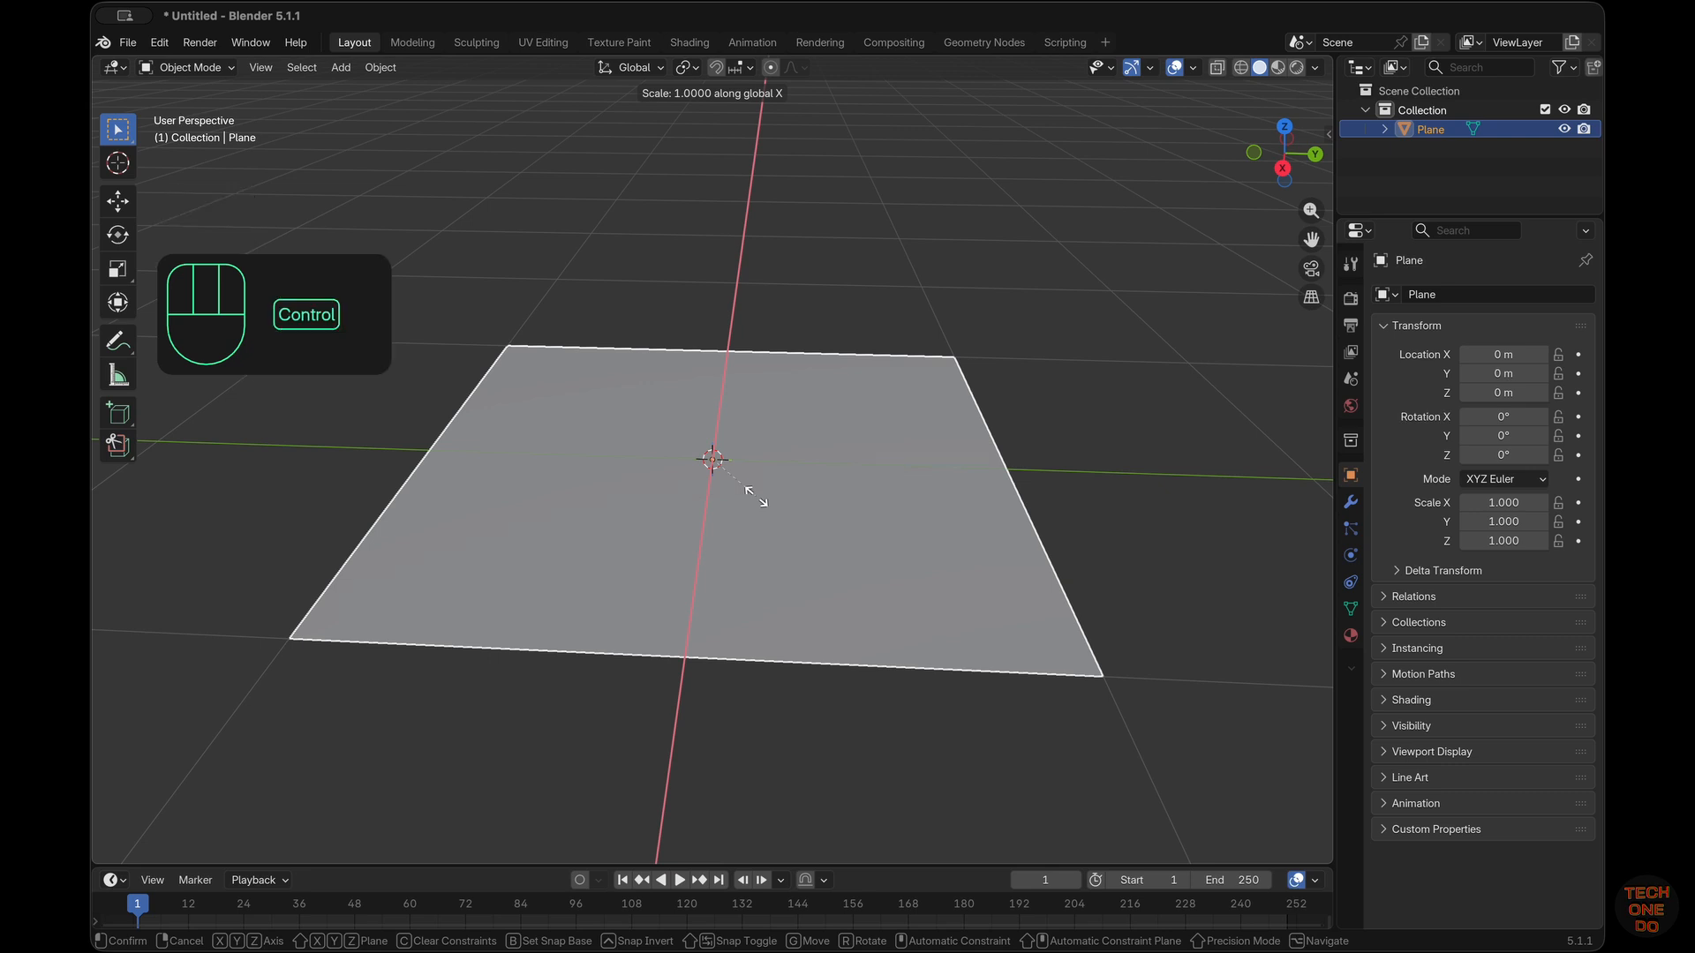
{"action": "mouse_move", "coordinate": [777, 456]}
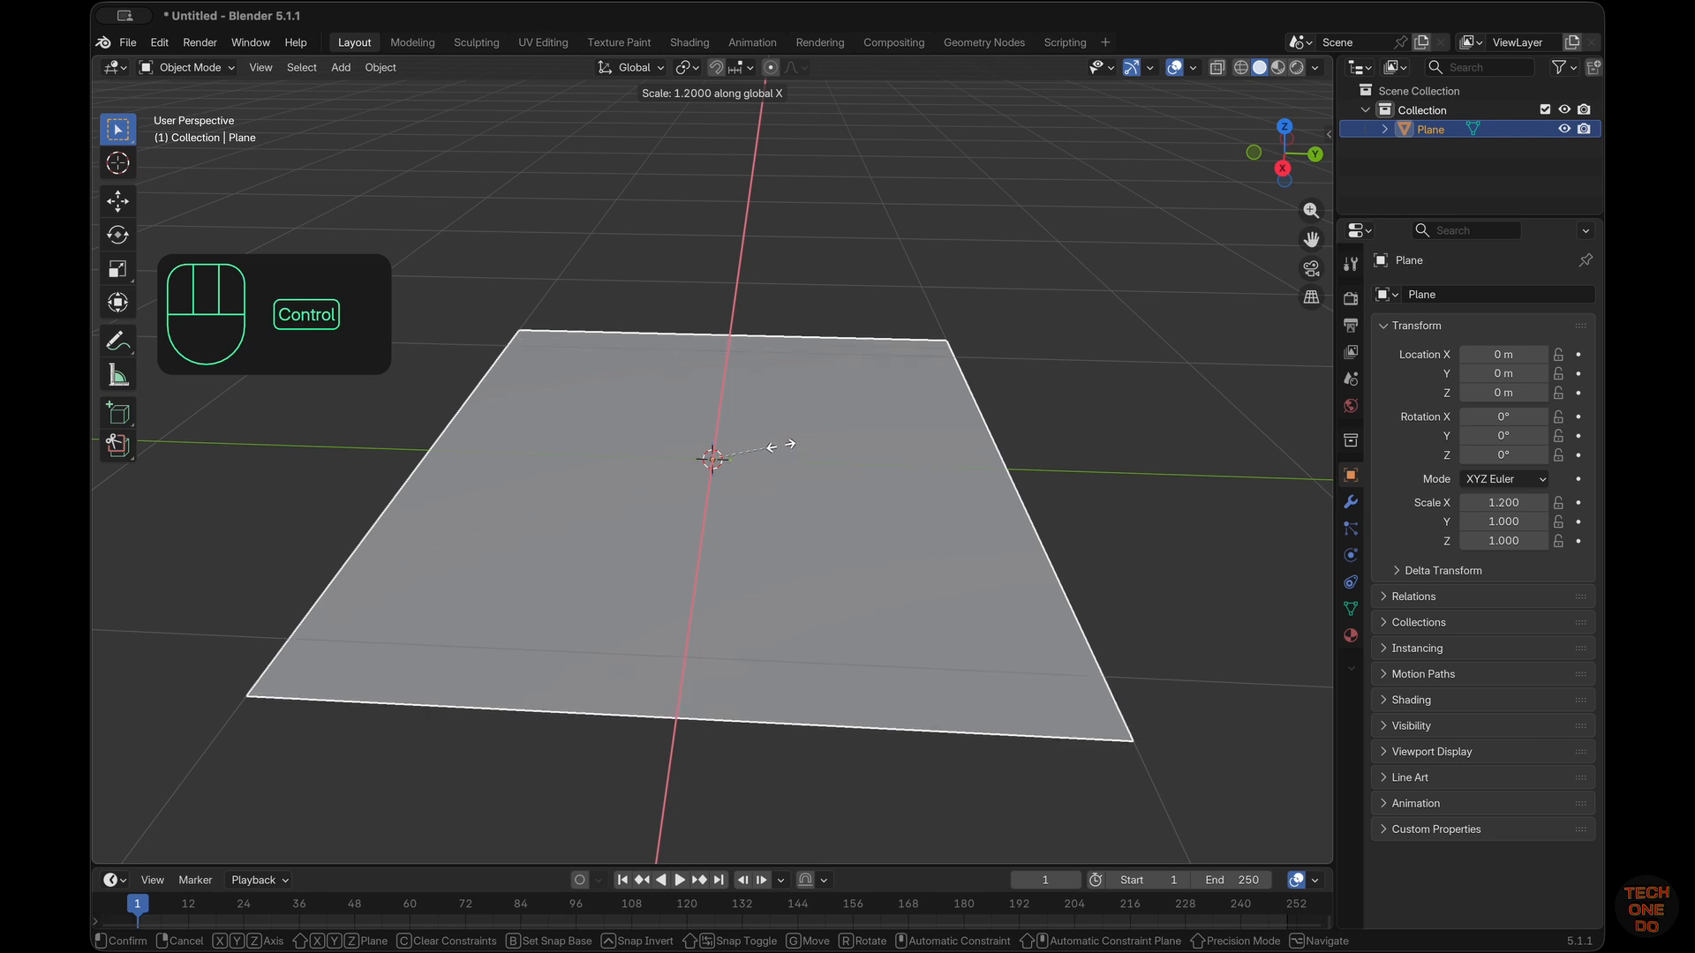
{"action": "left_click", "coordinate": [781, 445], "text": "ctrl"}
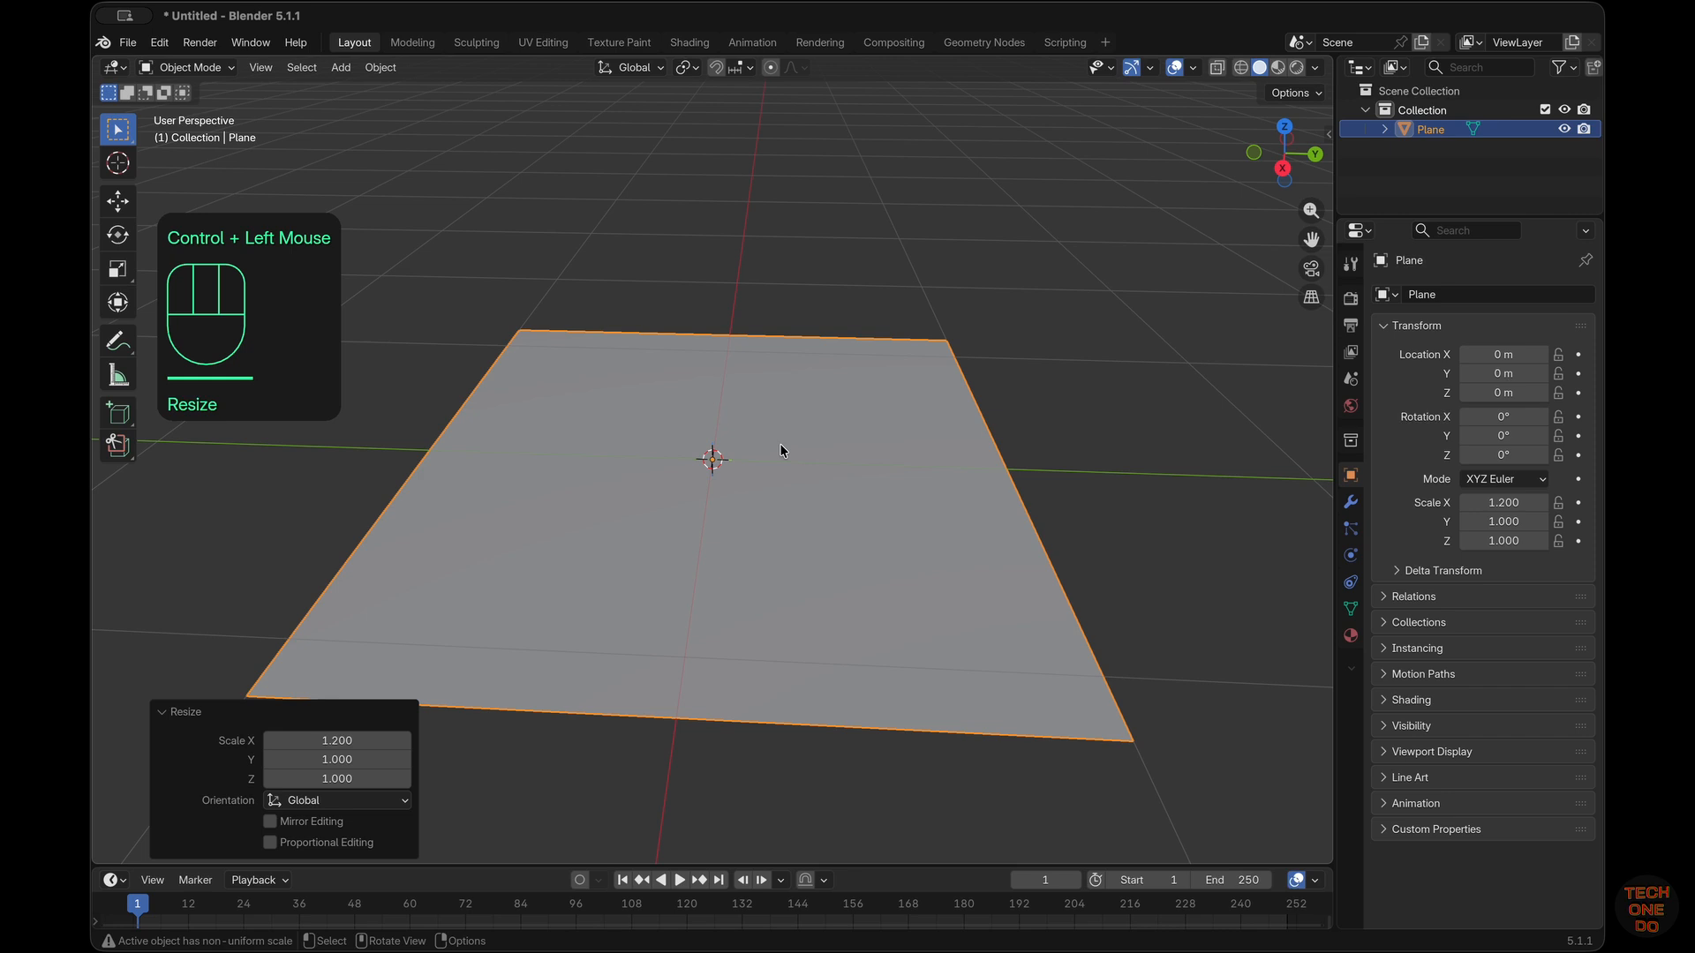
Inspect the plane from the front side and check its scale and dimensions in the transform properties
{"action": "left_click", "coordinate": [780, 443]}
{"action": "key", "text": "KP_1"}
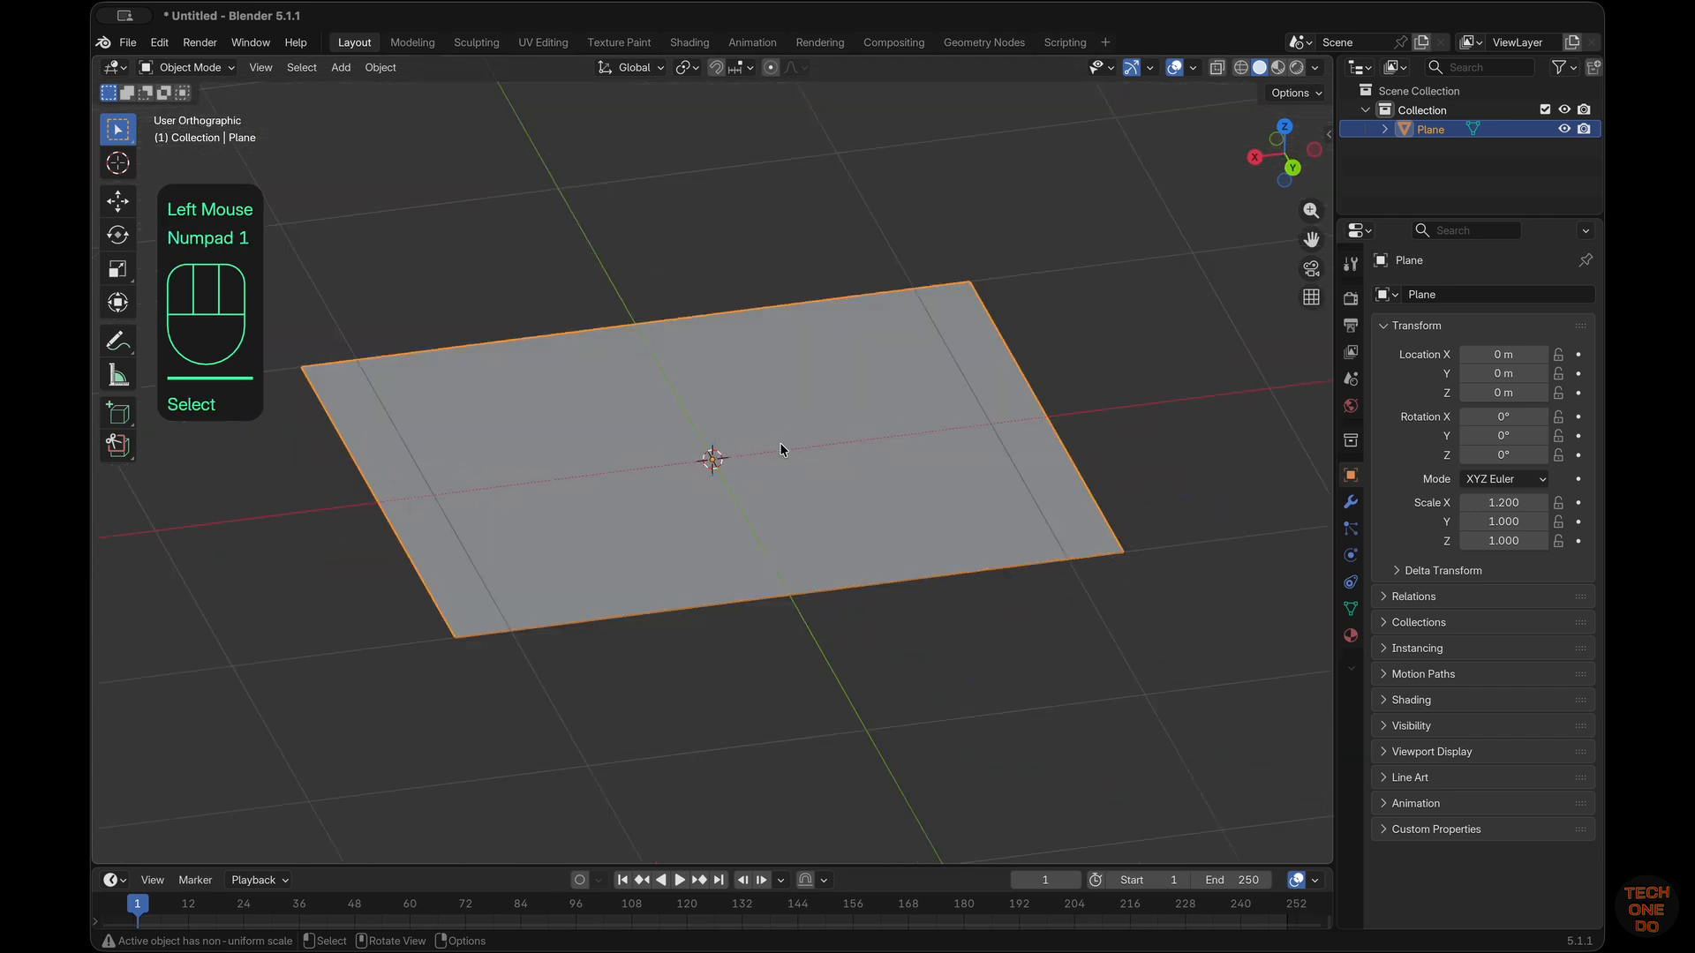
{"action": "scroll", "coordinate": [780, 444], "scroll_direction": "up", "scroll_amount": 5}
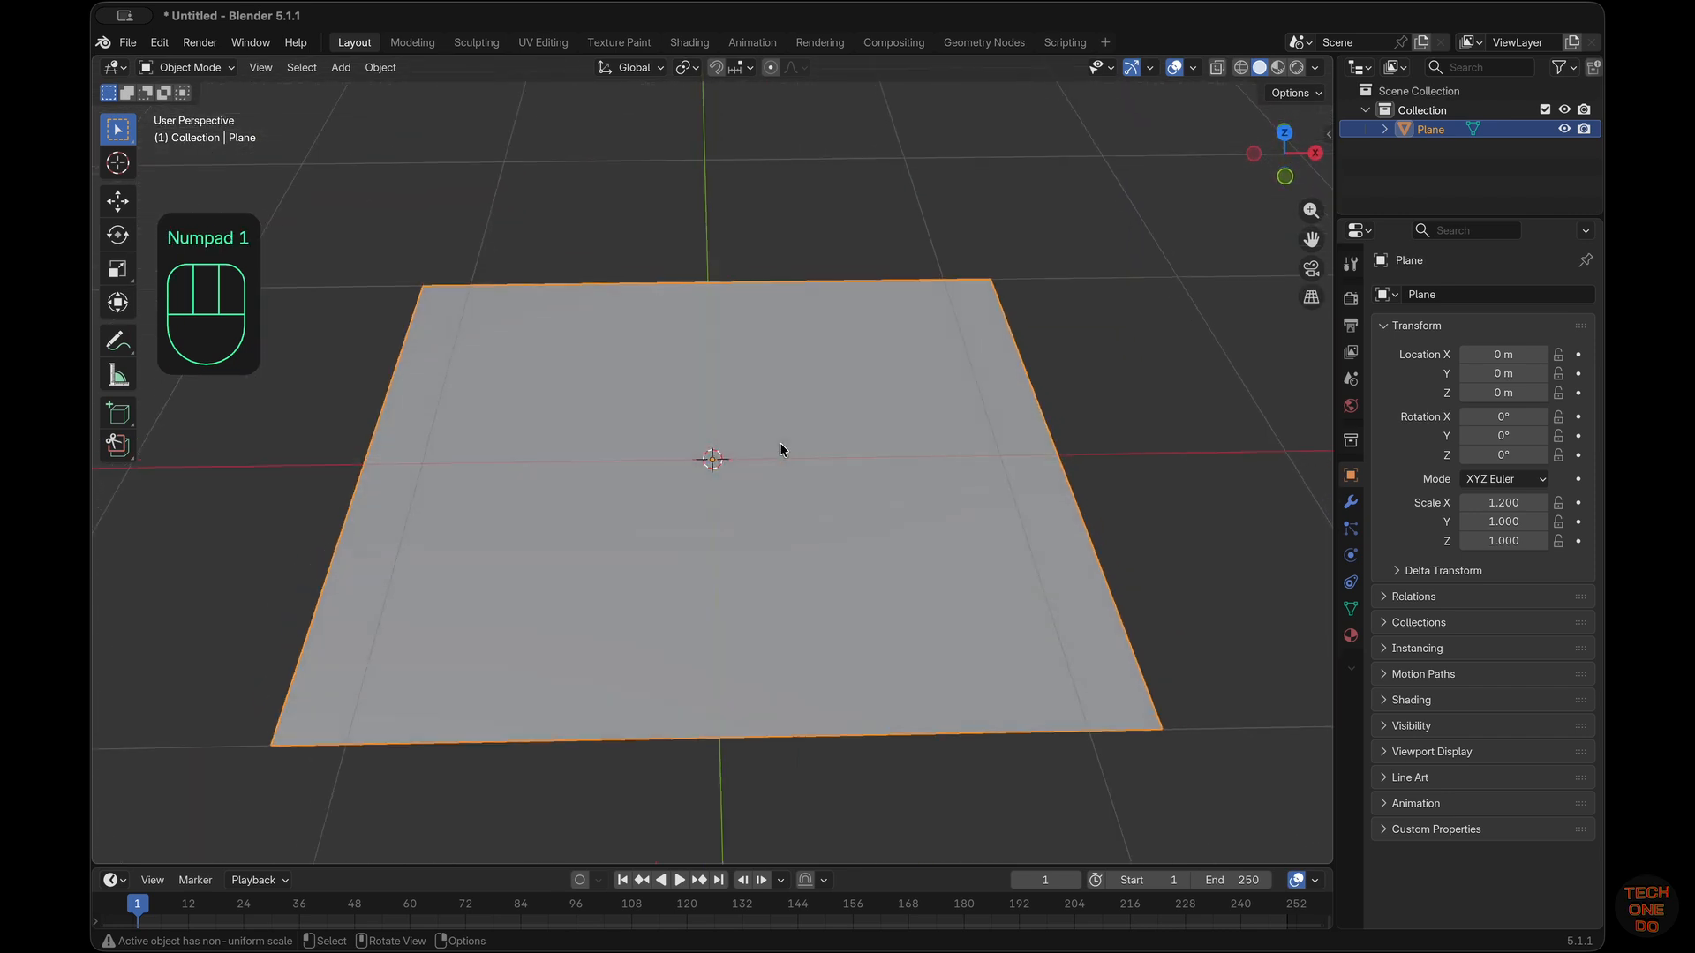
{"action": "key", "text": "n"}
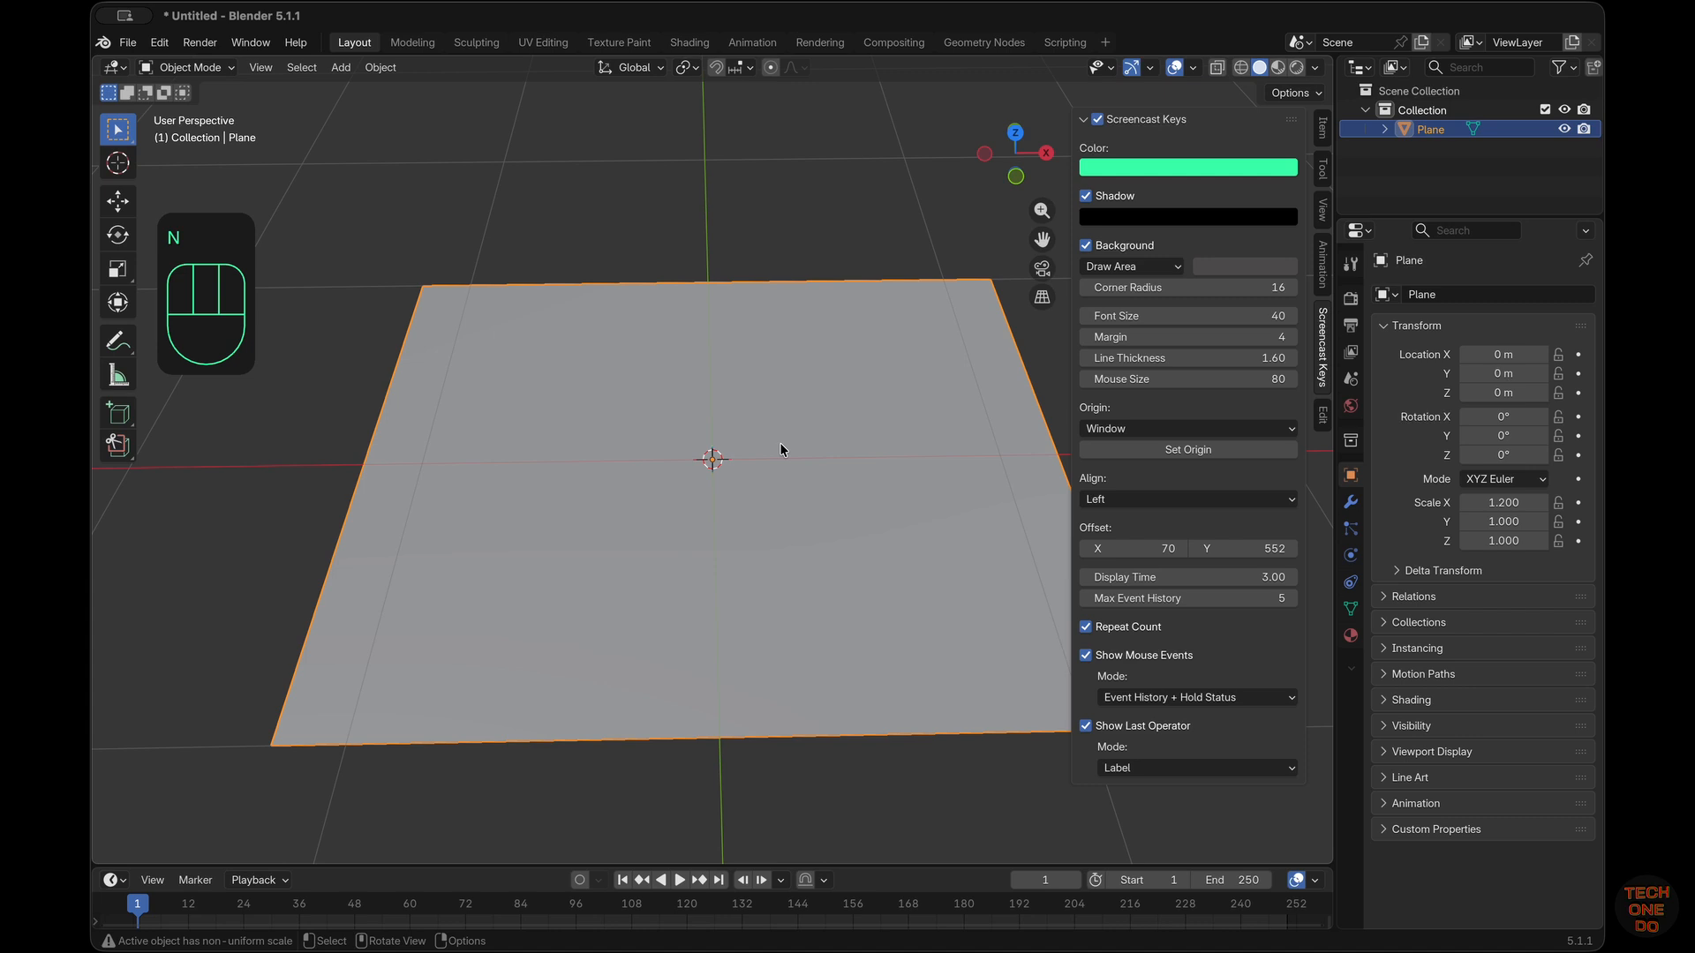
{"action": "left_click", "coordinate": [1322, 128]}
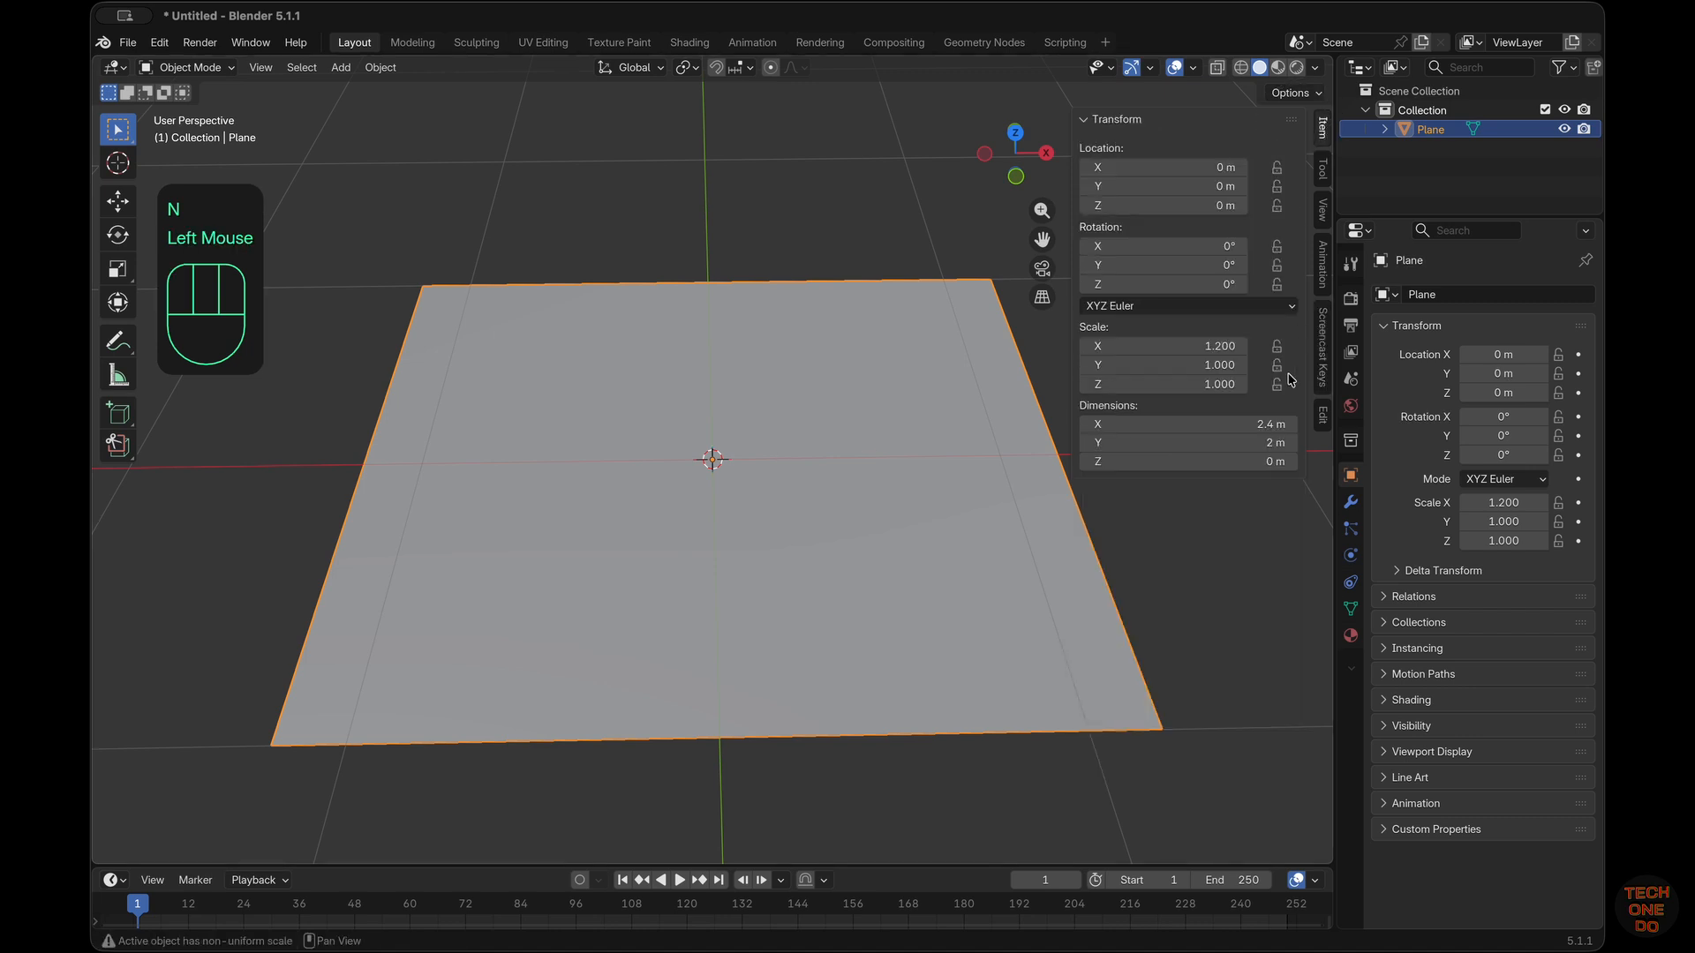
{"action": "double_click", "coordinate": [1232, 640]}
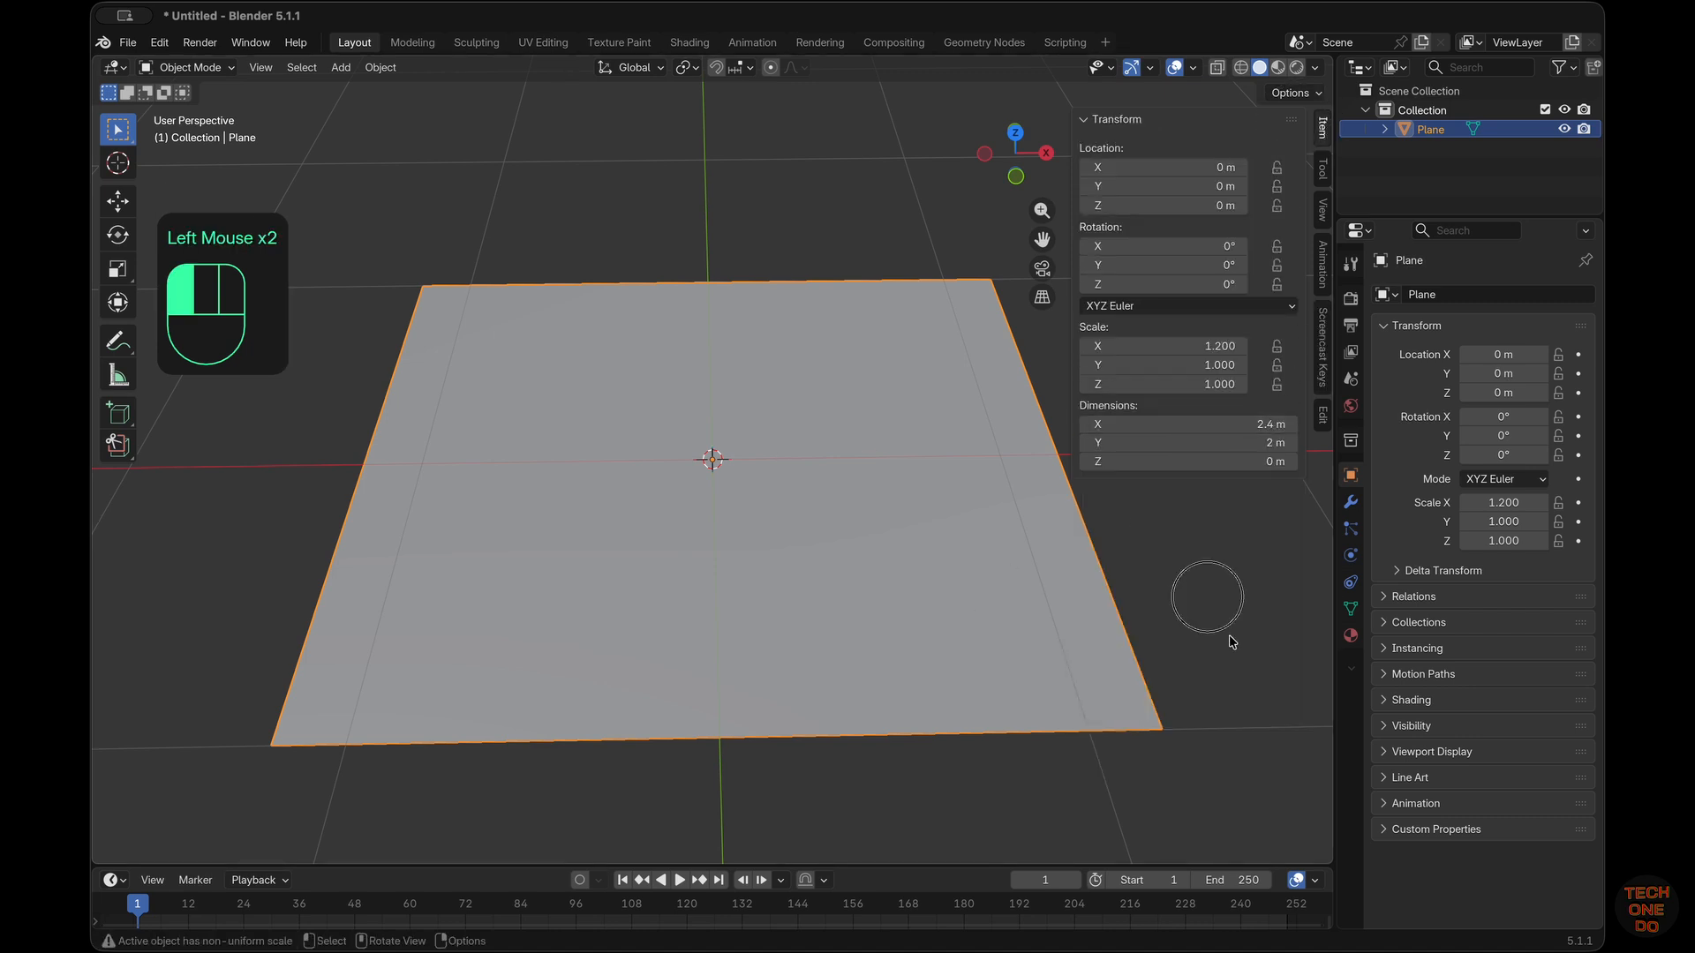
{"action": "left_click", "coordinate": [929, 541]}
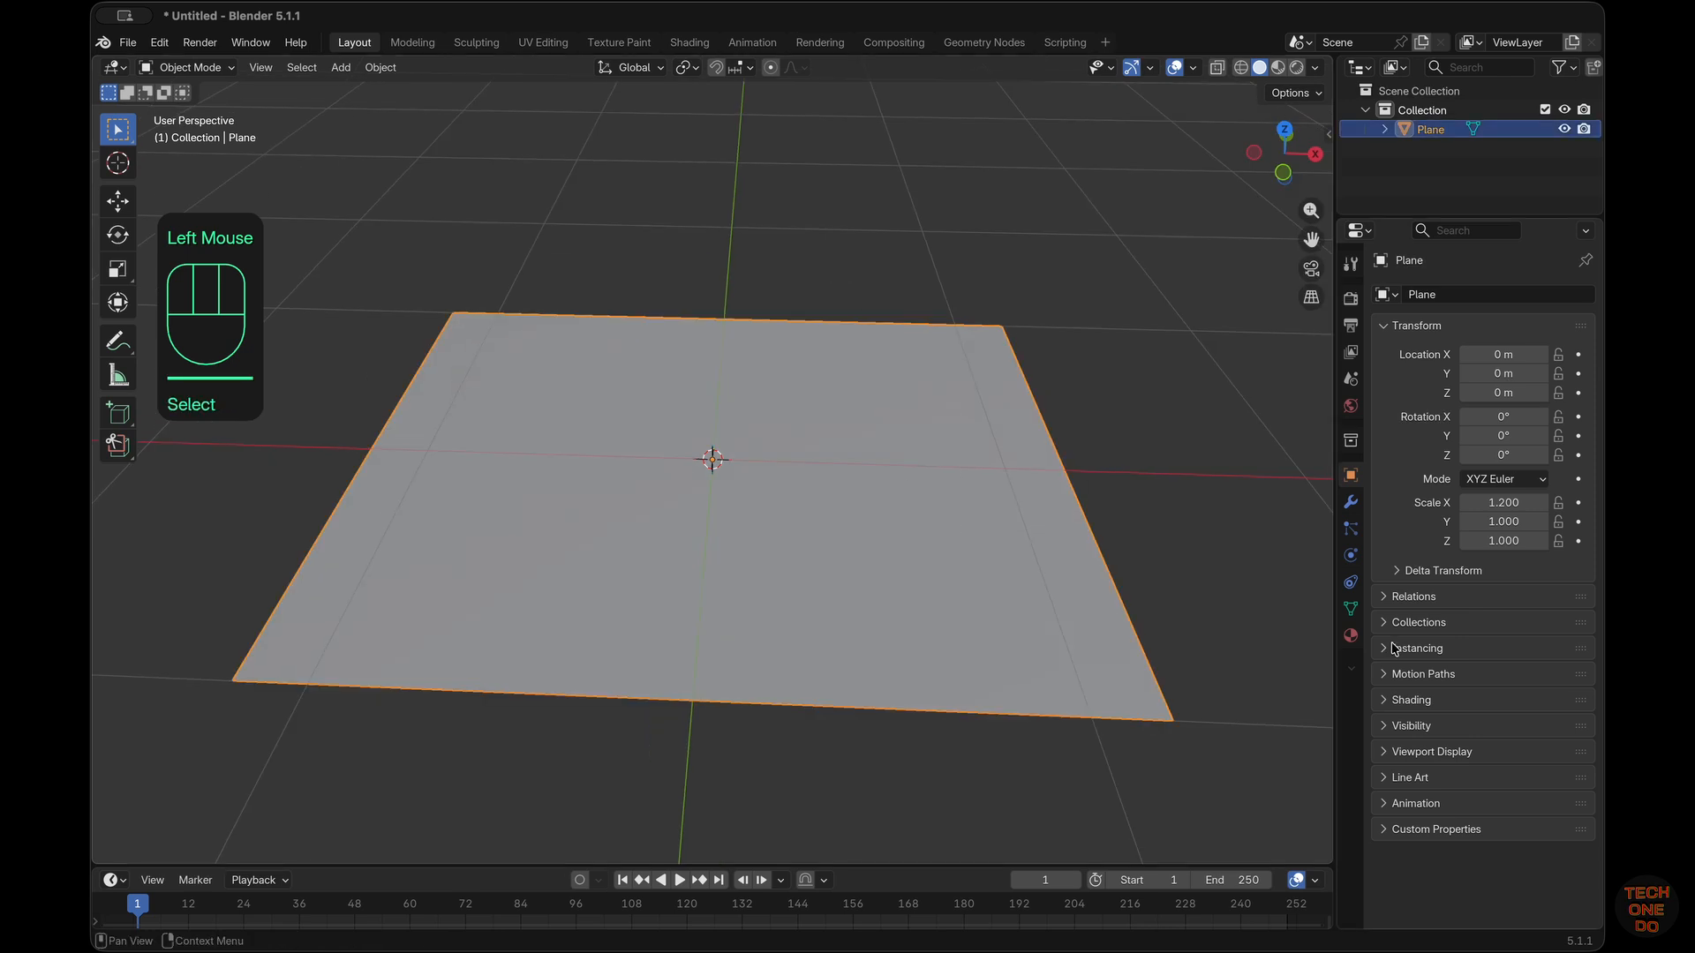
Give the plane a new material and set its base color to green
{"action": "left_click", "coordinate": [1357, 634]}
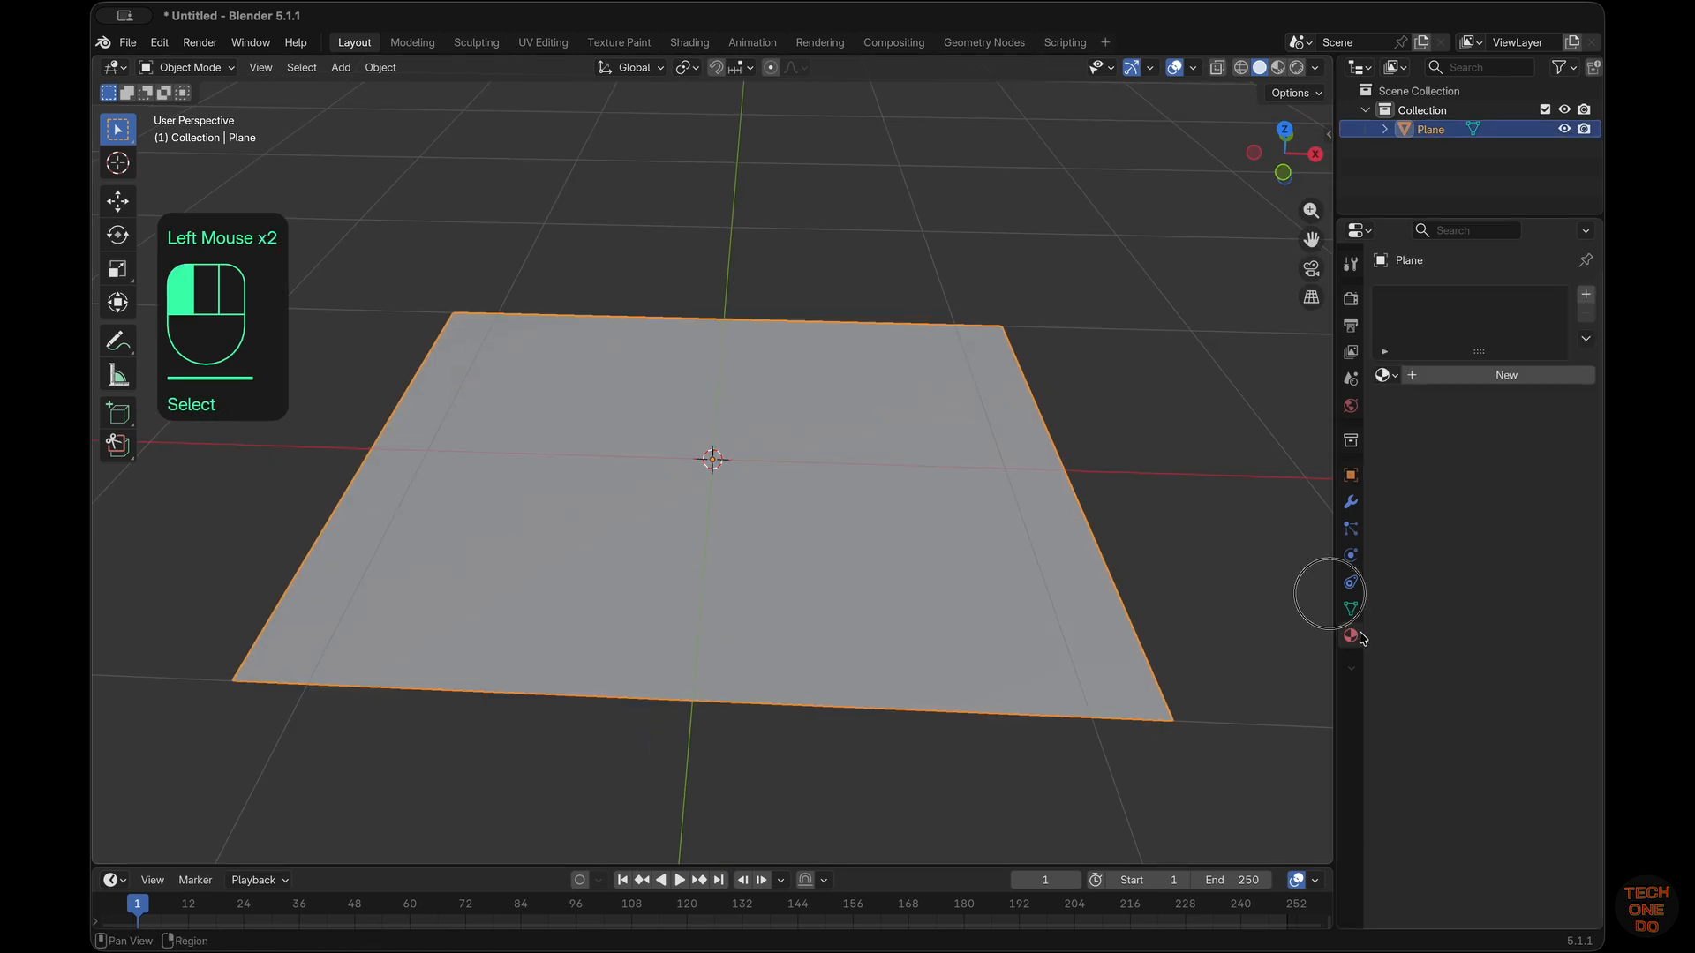
{"action": "left_click", "coordinate": [1507, 374]}
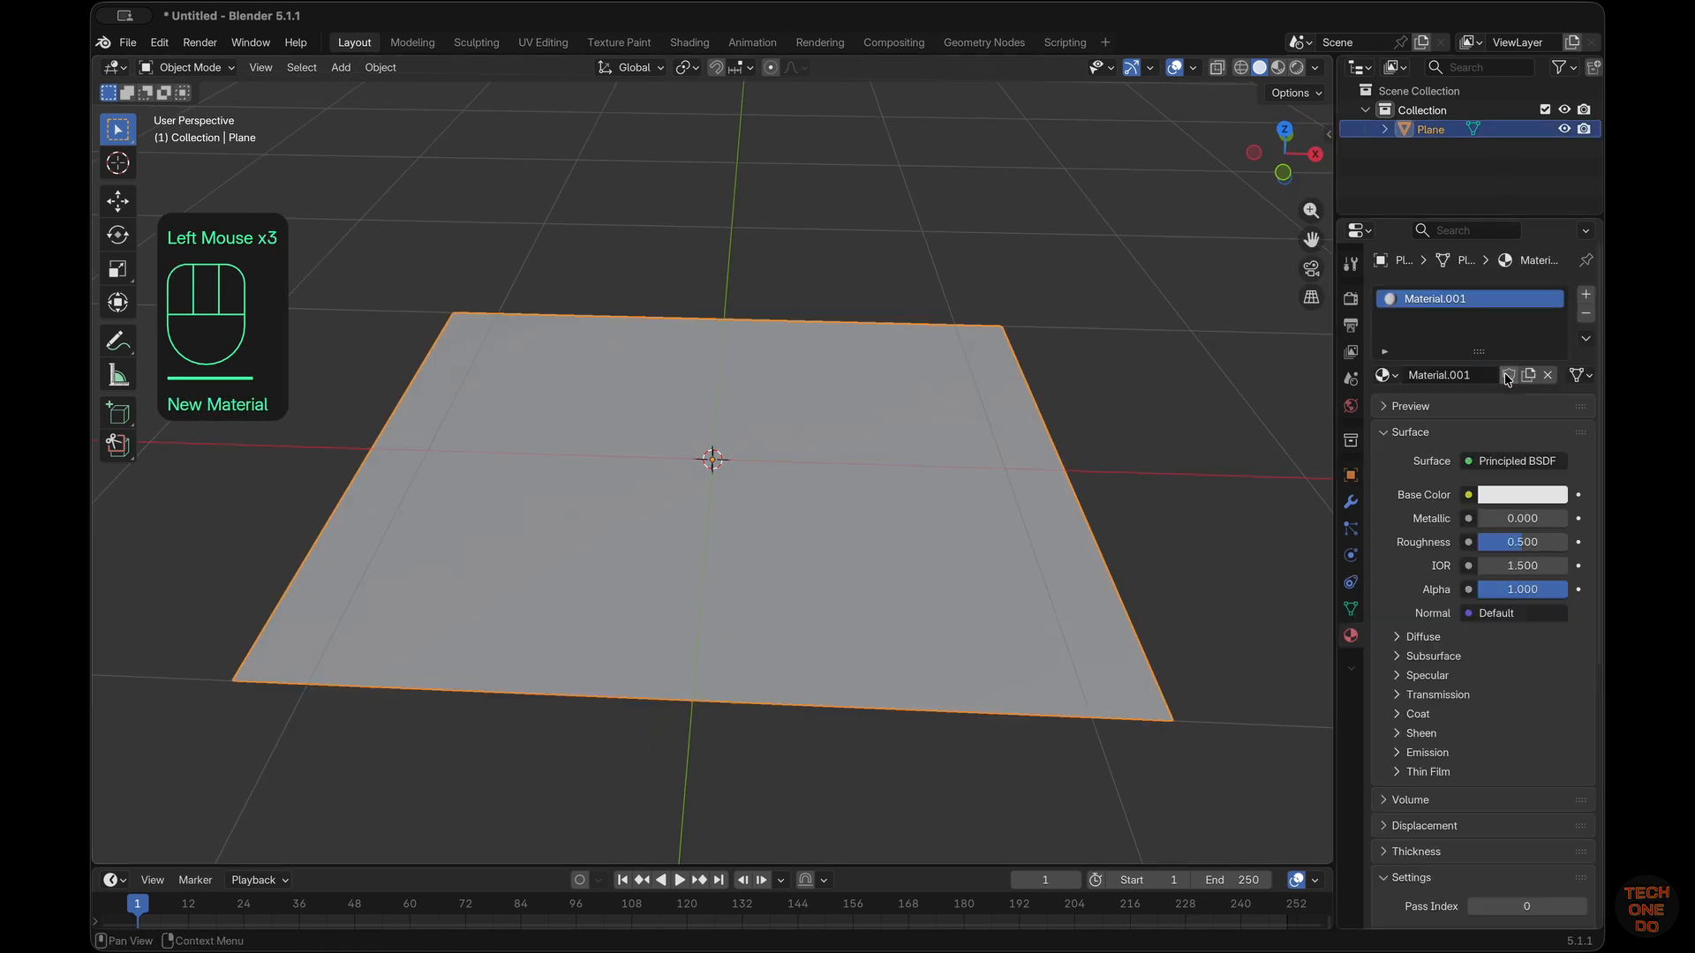
{"action": "left_click", "coordinate": [1519, 506]}
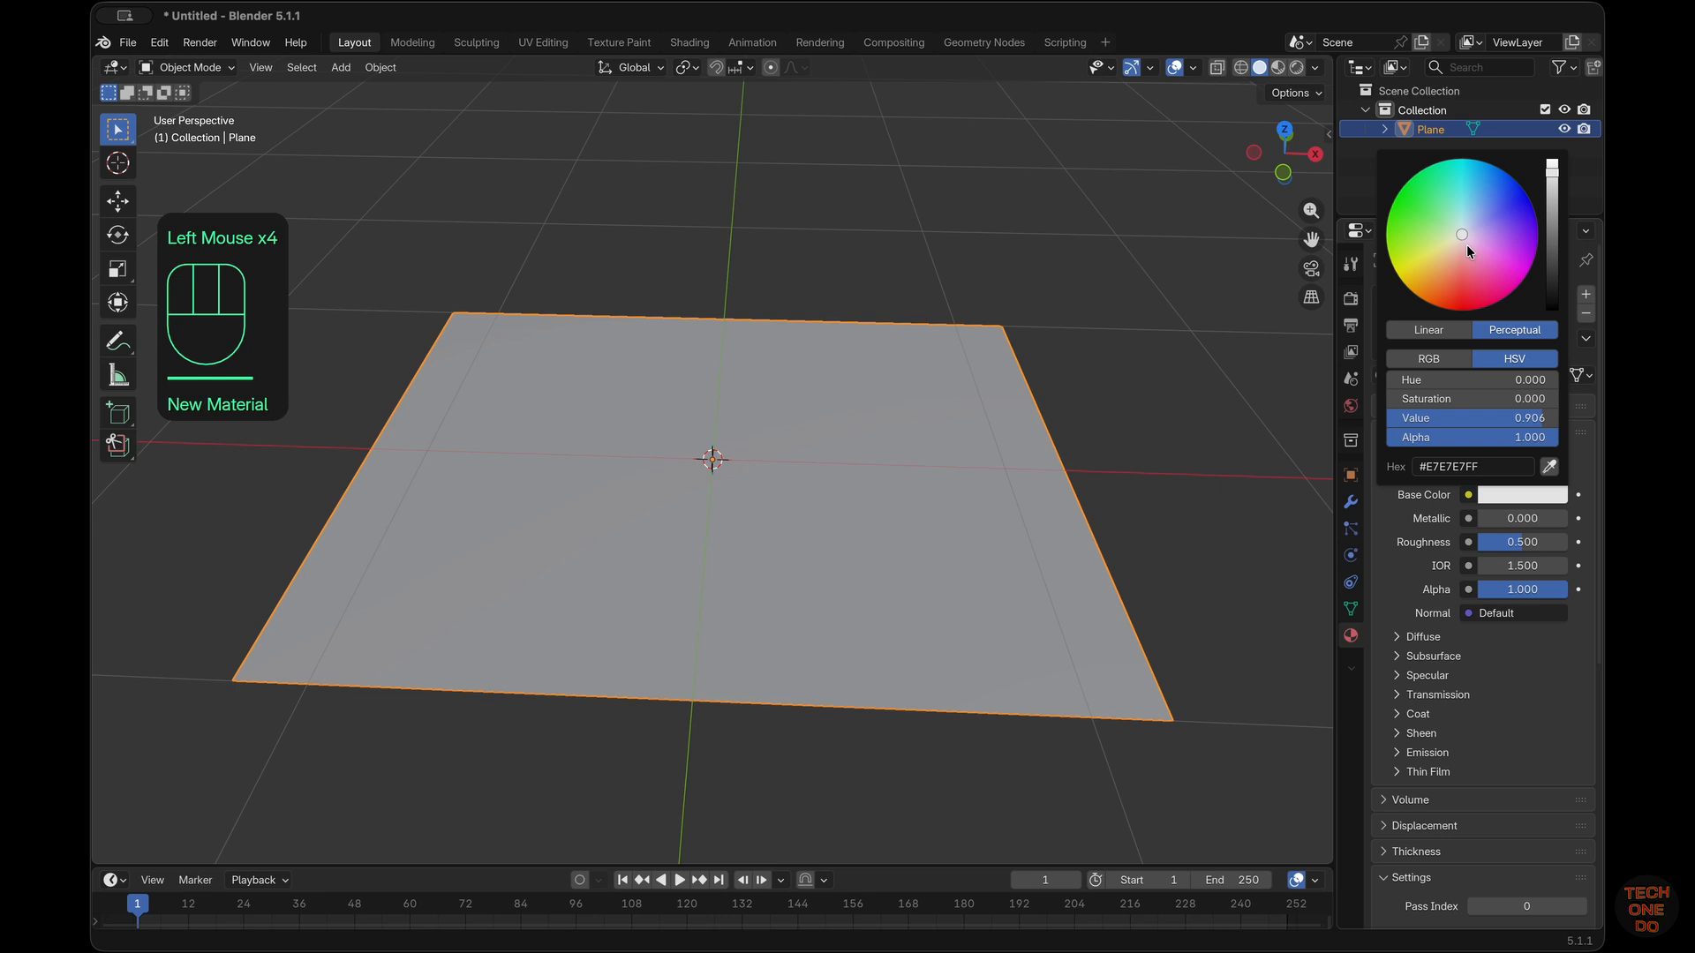
{"action": "left_click", "coordinate": [1420, 197]}
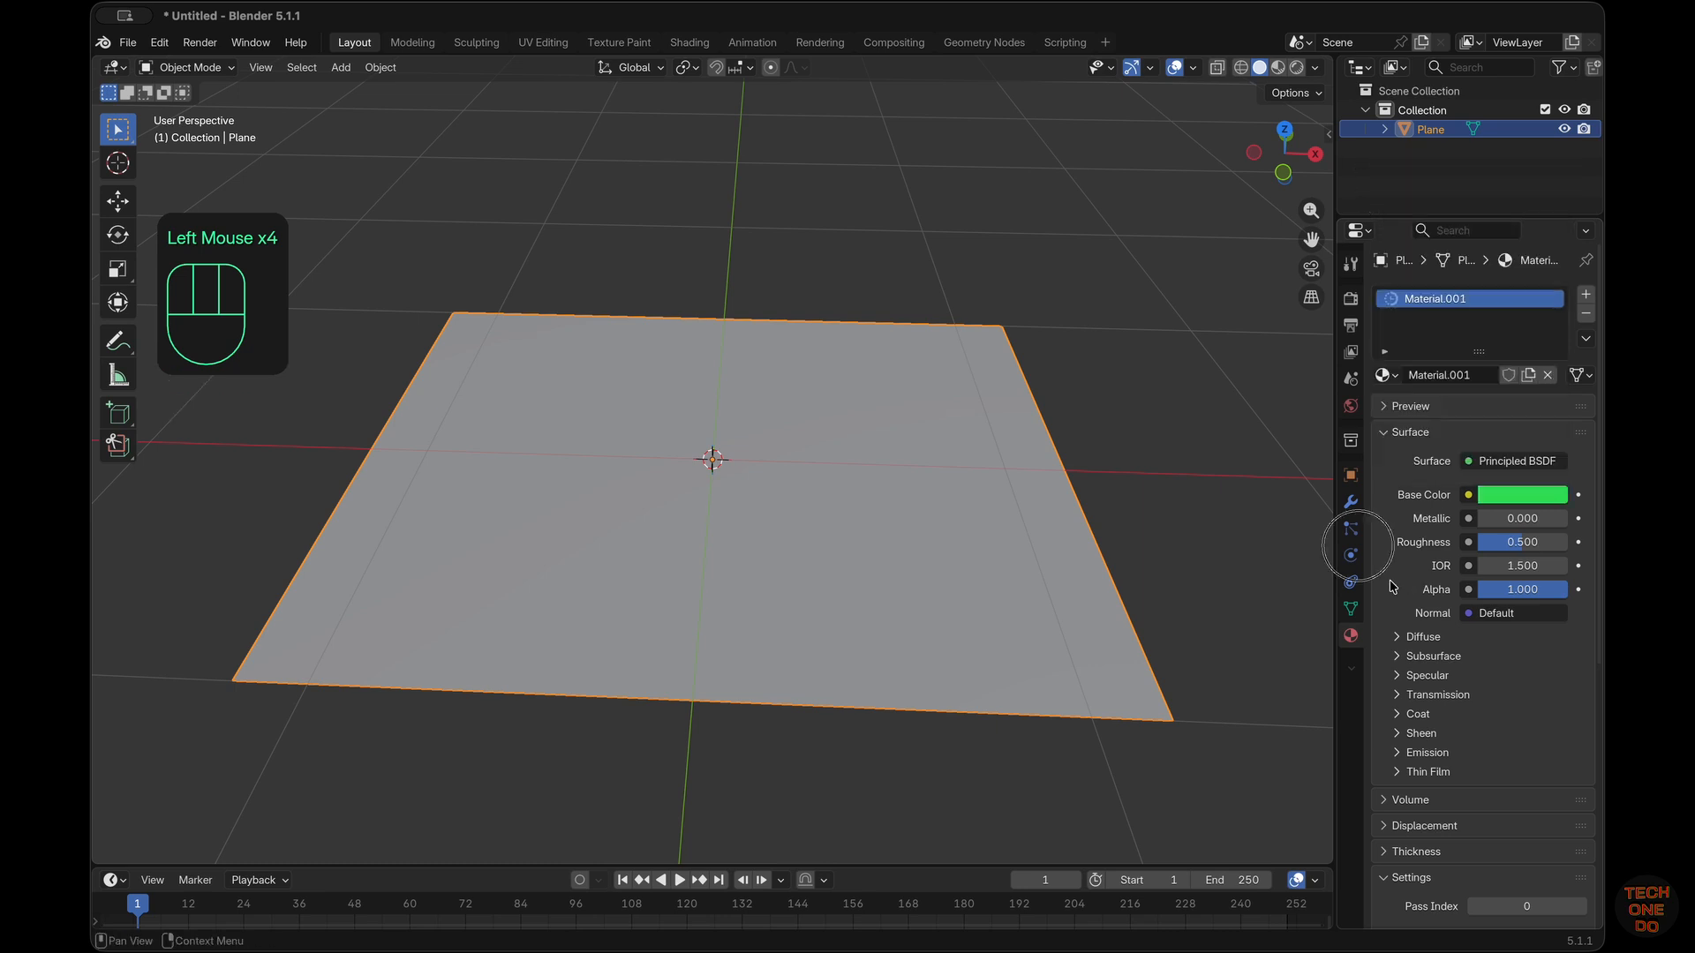
Rename the plane's green material as Base
{"action": "left_click", "coordinate": [1446, 375]}
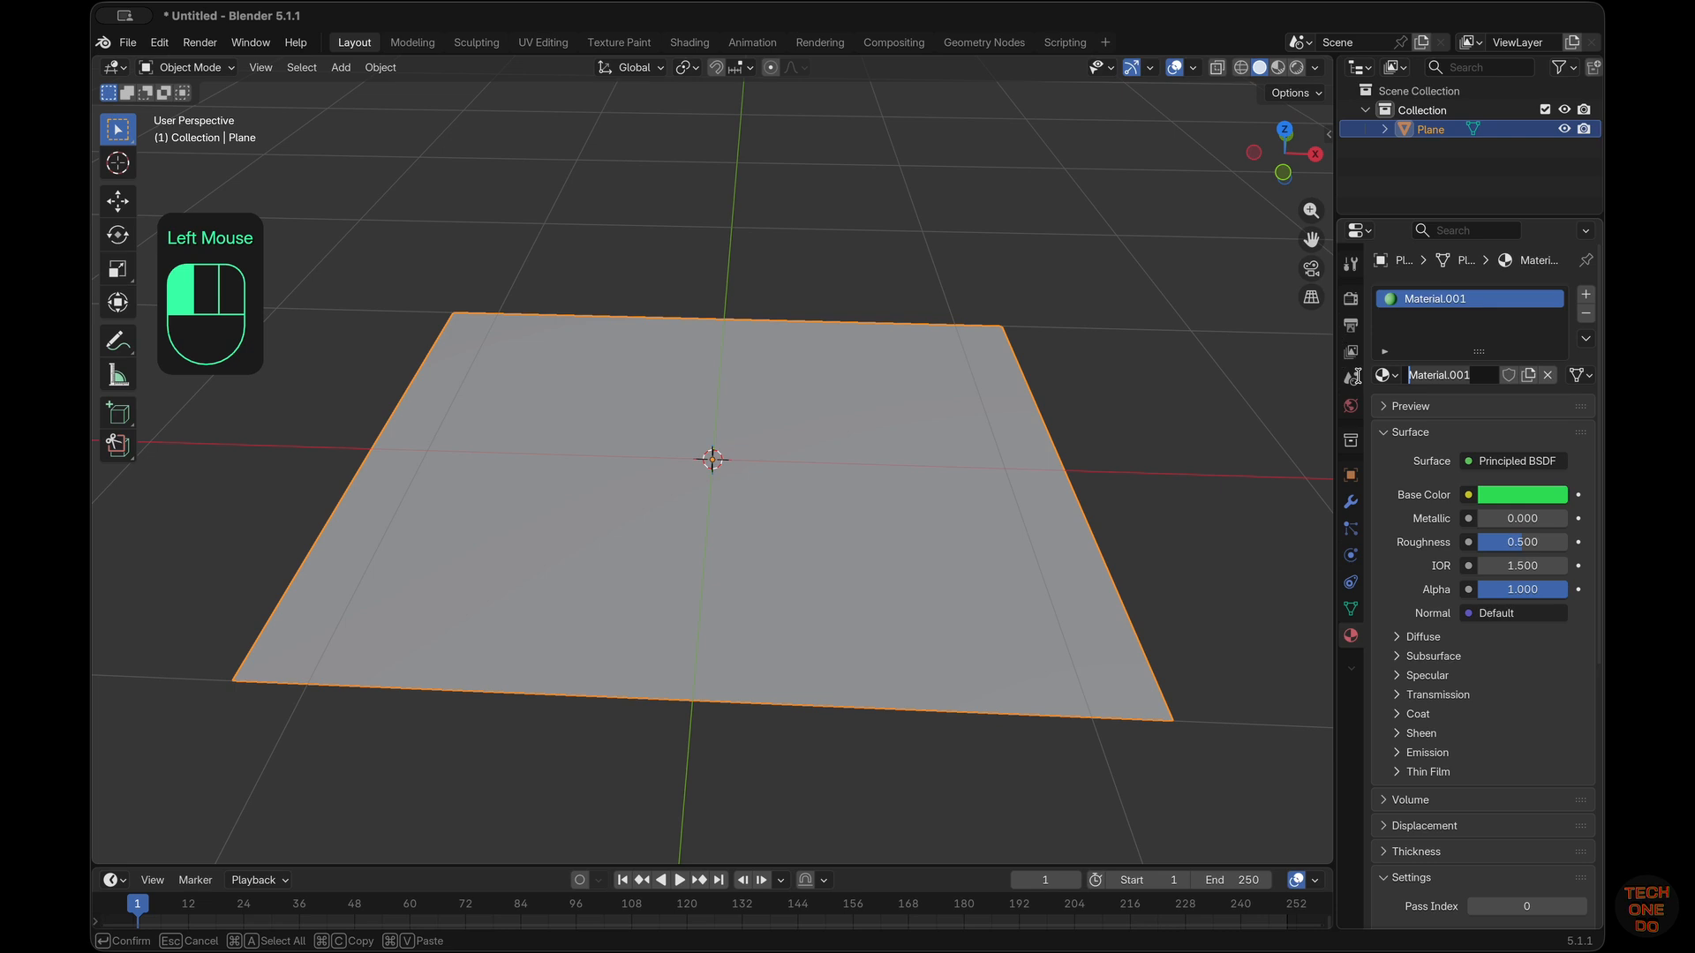
{"action": "type", "text": "Base"}
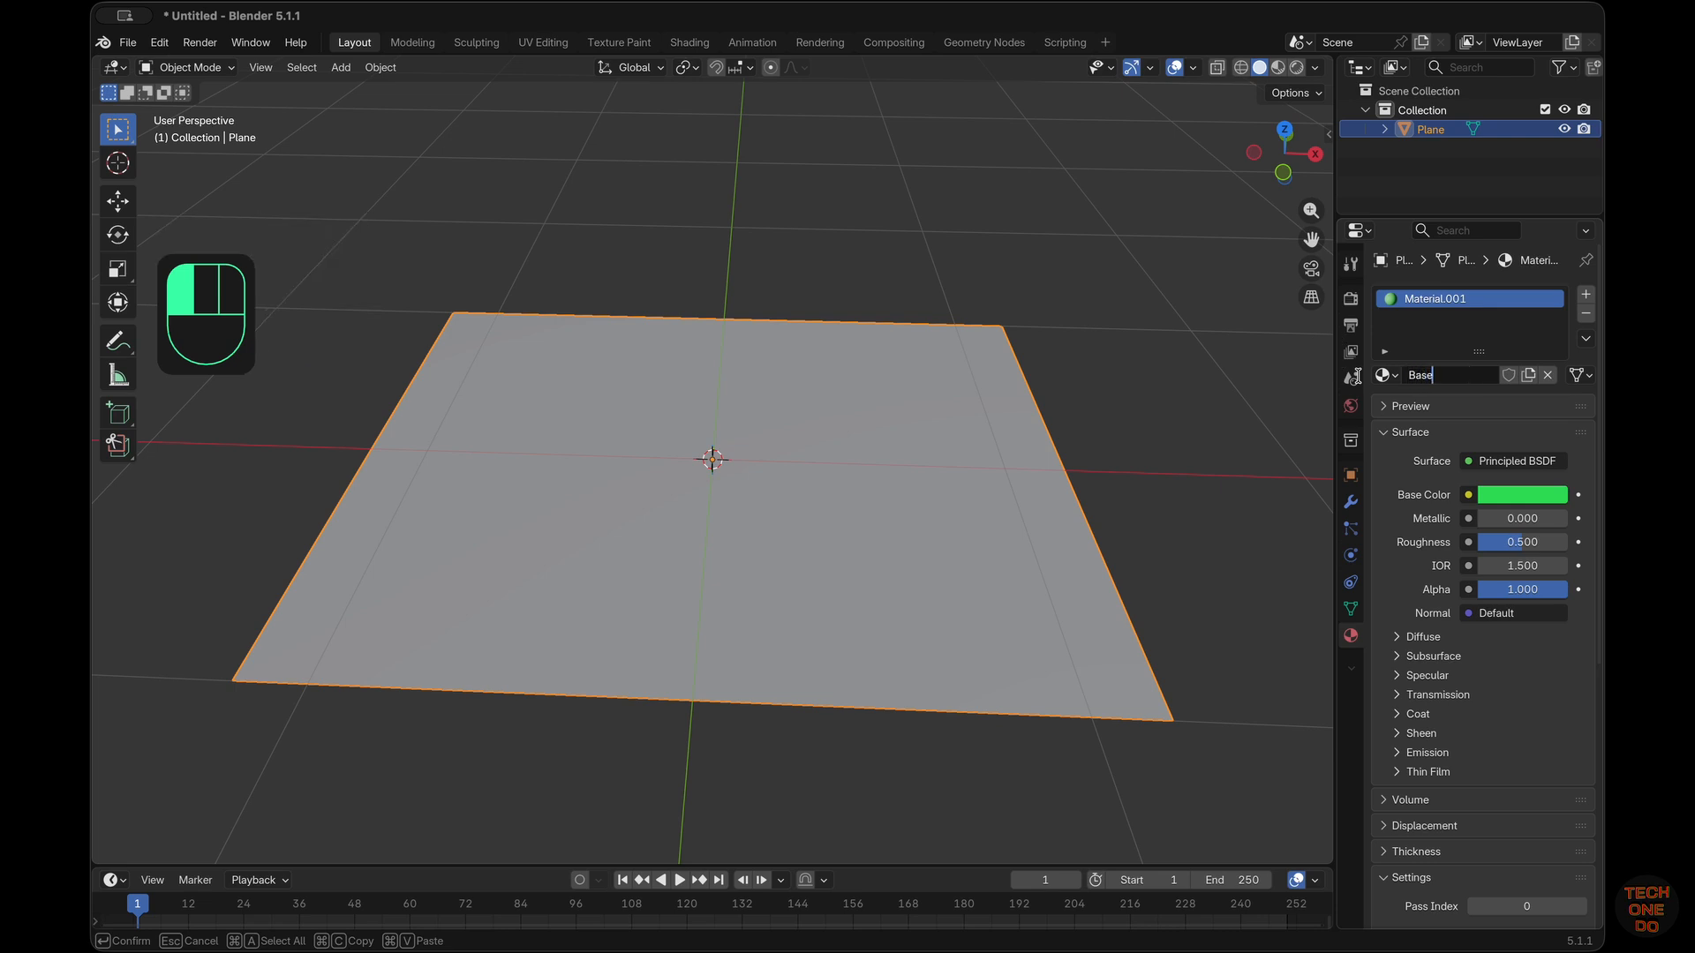
{"action": "left_click", "coordinate": [992, 649]}
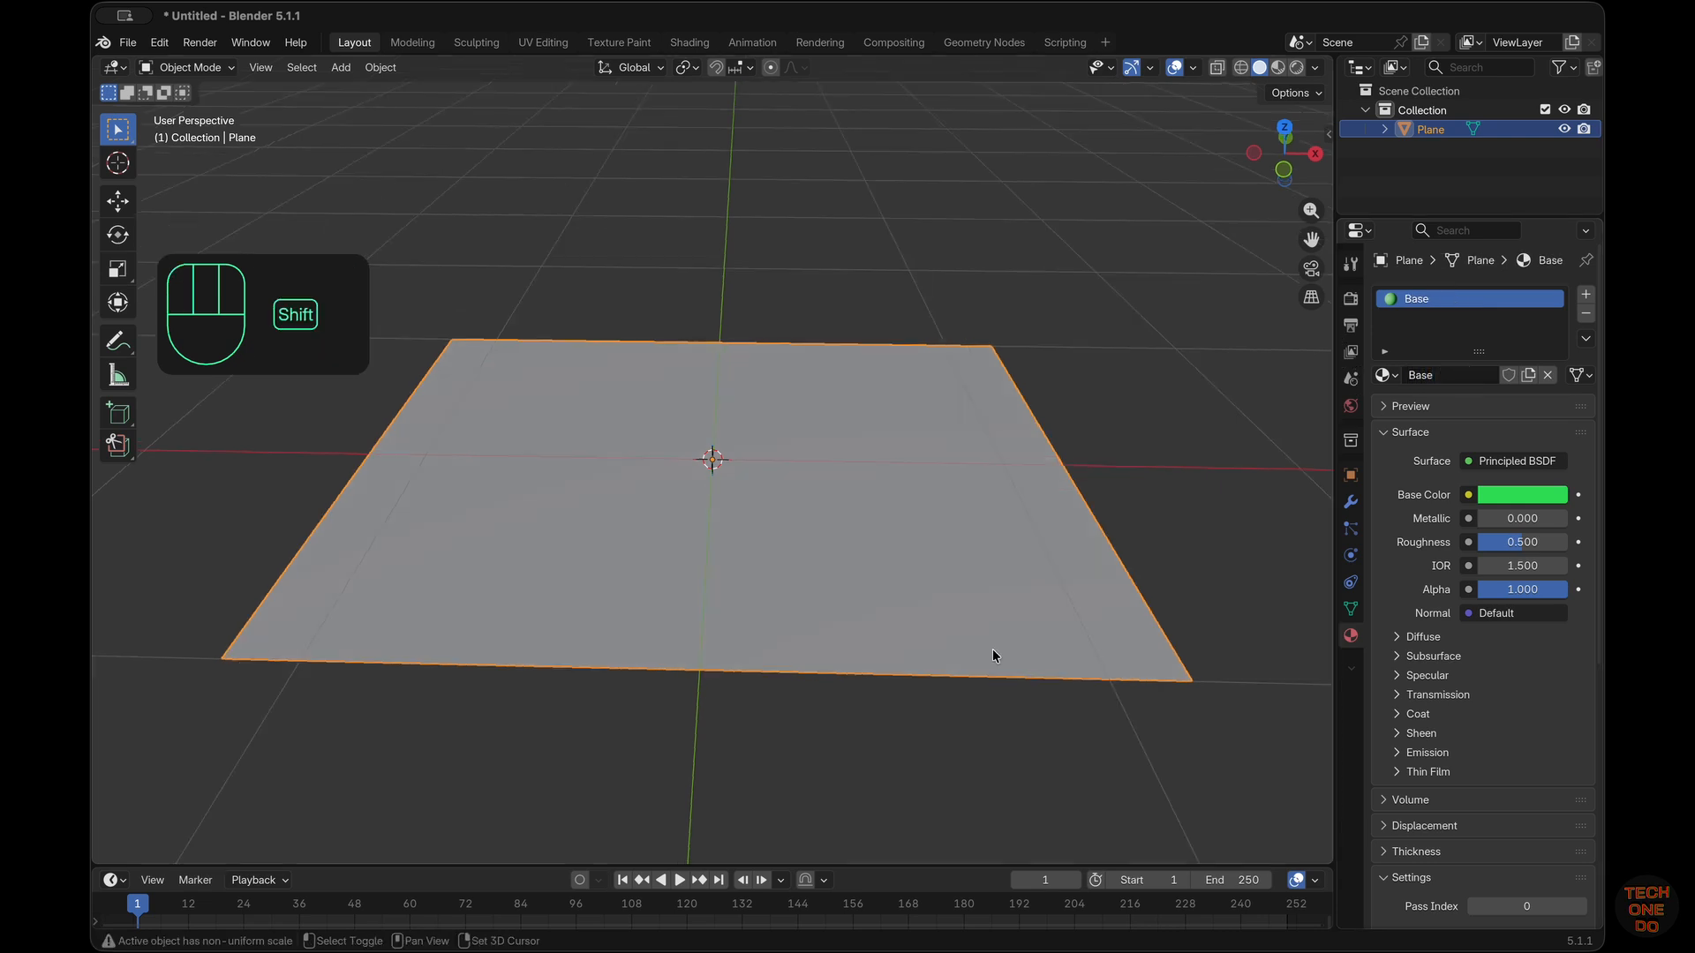
Add a text object at the world origin, on top of the plane
{"action": "key", "text": "shift+a"}
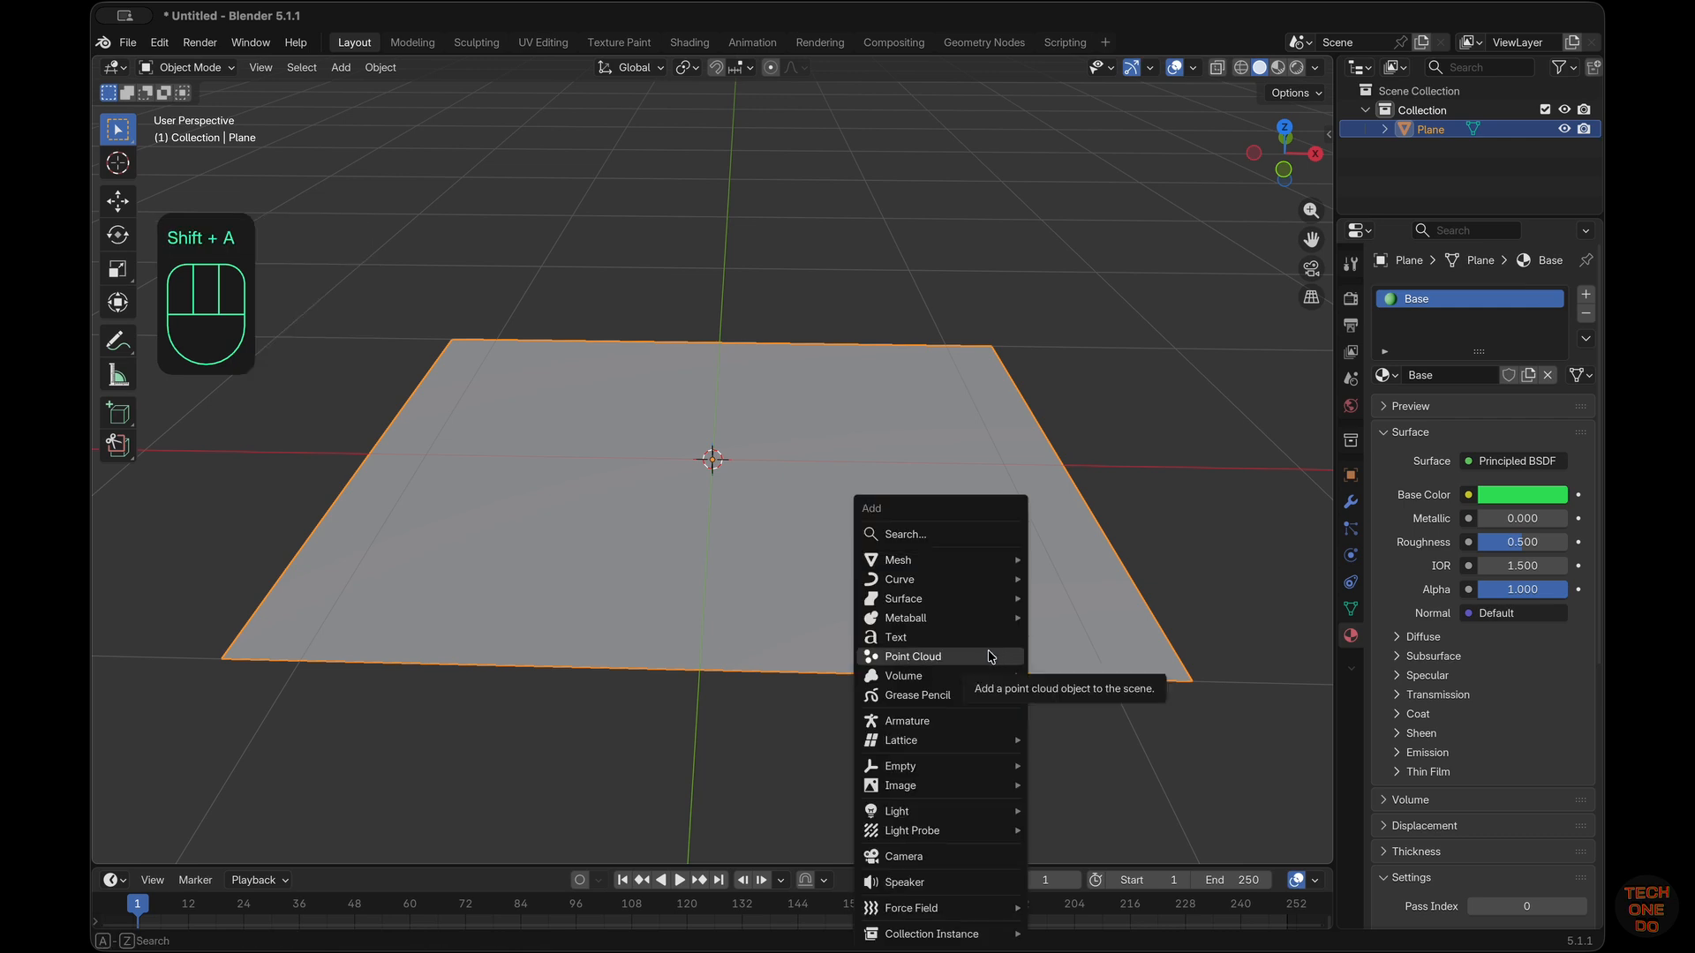
{"action": "mouse_move", "coordinate": [957, 746]}
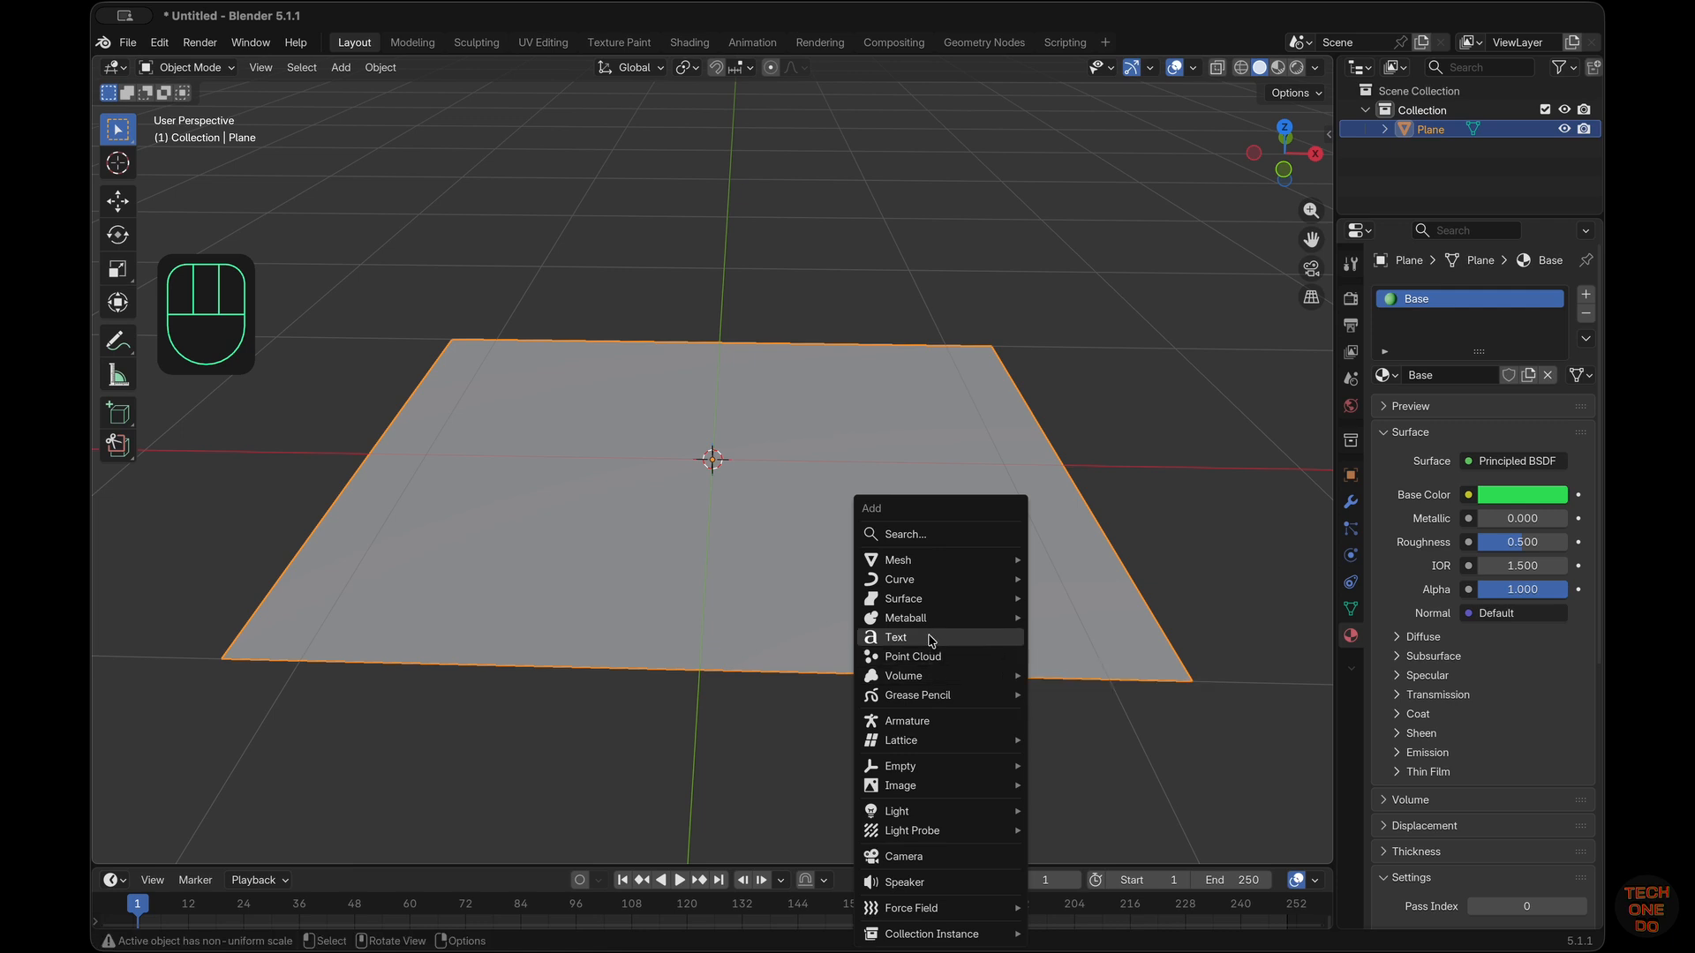
{"action": "left_click", "coordinate": [929, 637]}
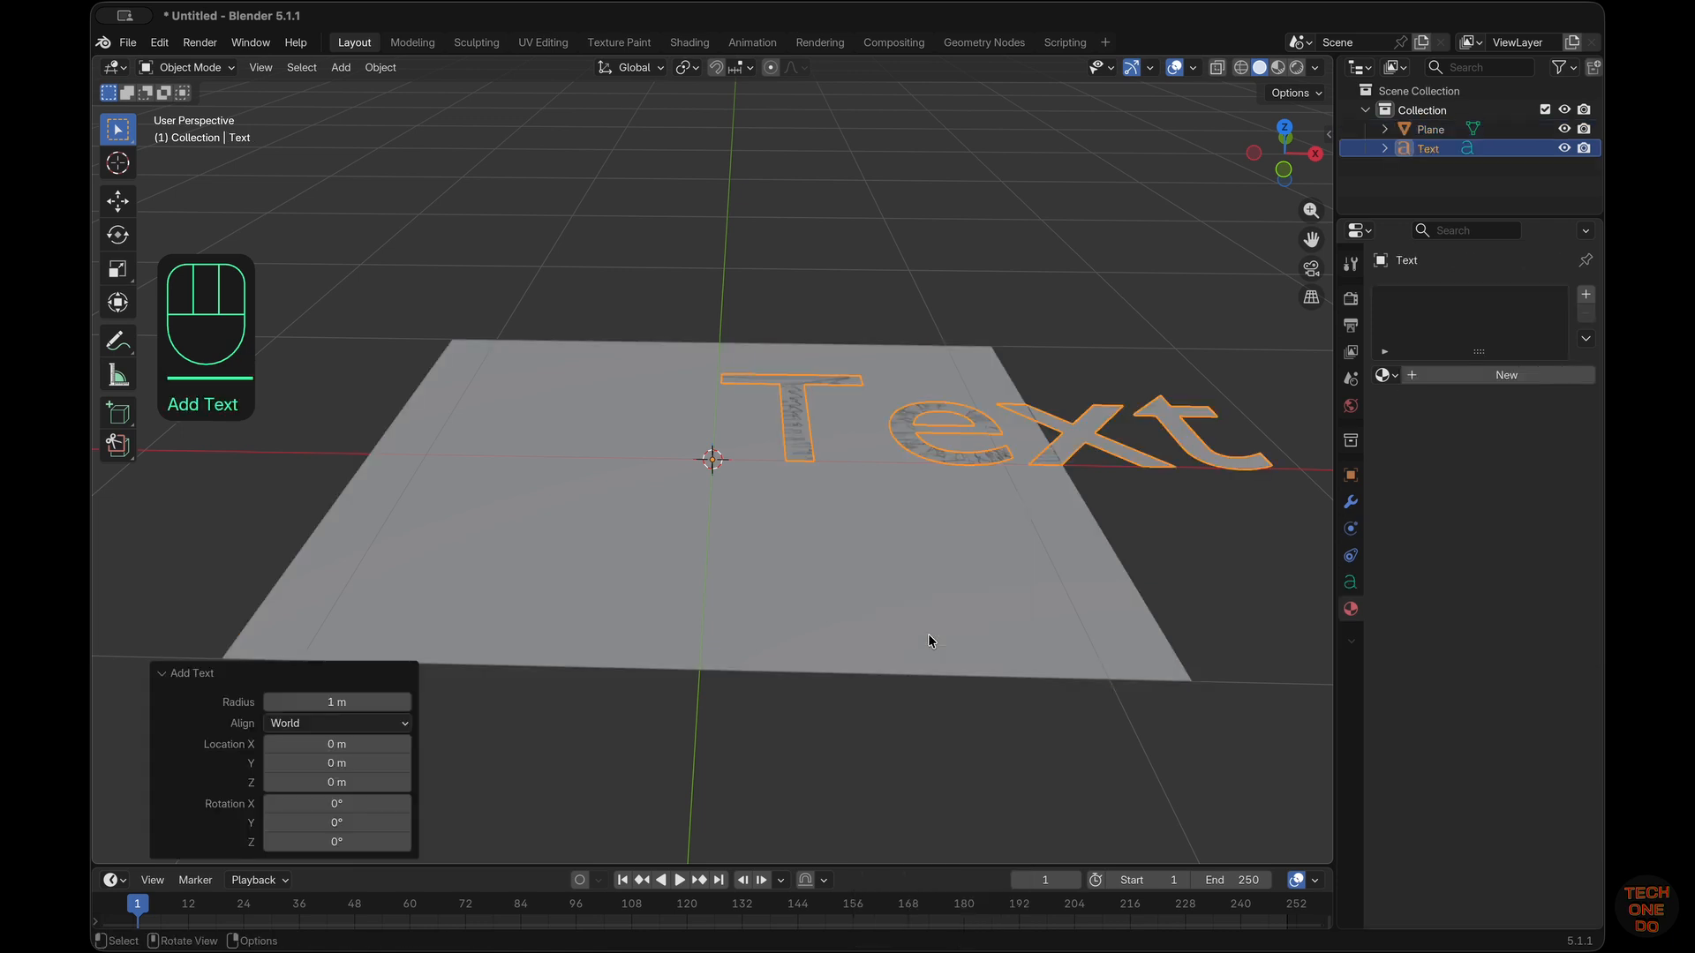
Set the new text object's X rotation to 90° so it stands upright on the plane
{"action": "left_click", "coordinate": [325, 698]}
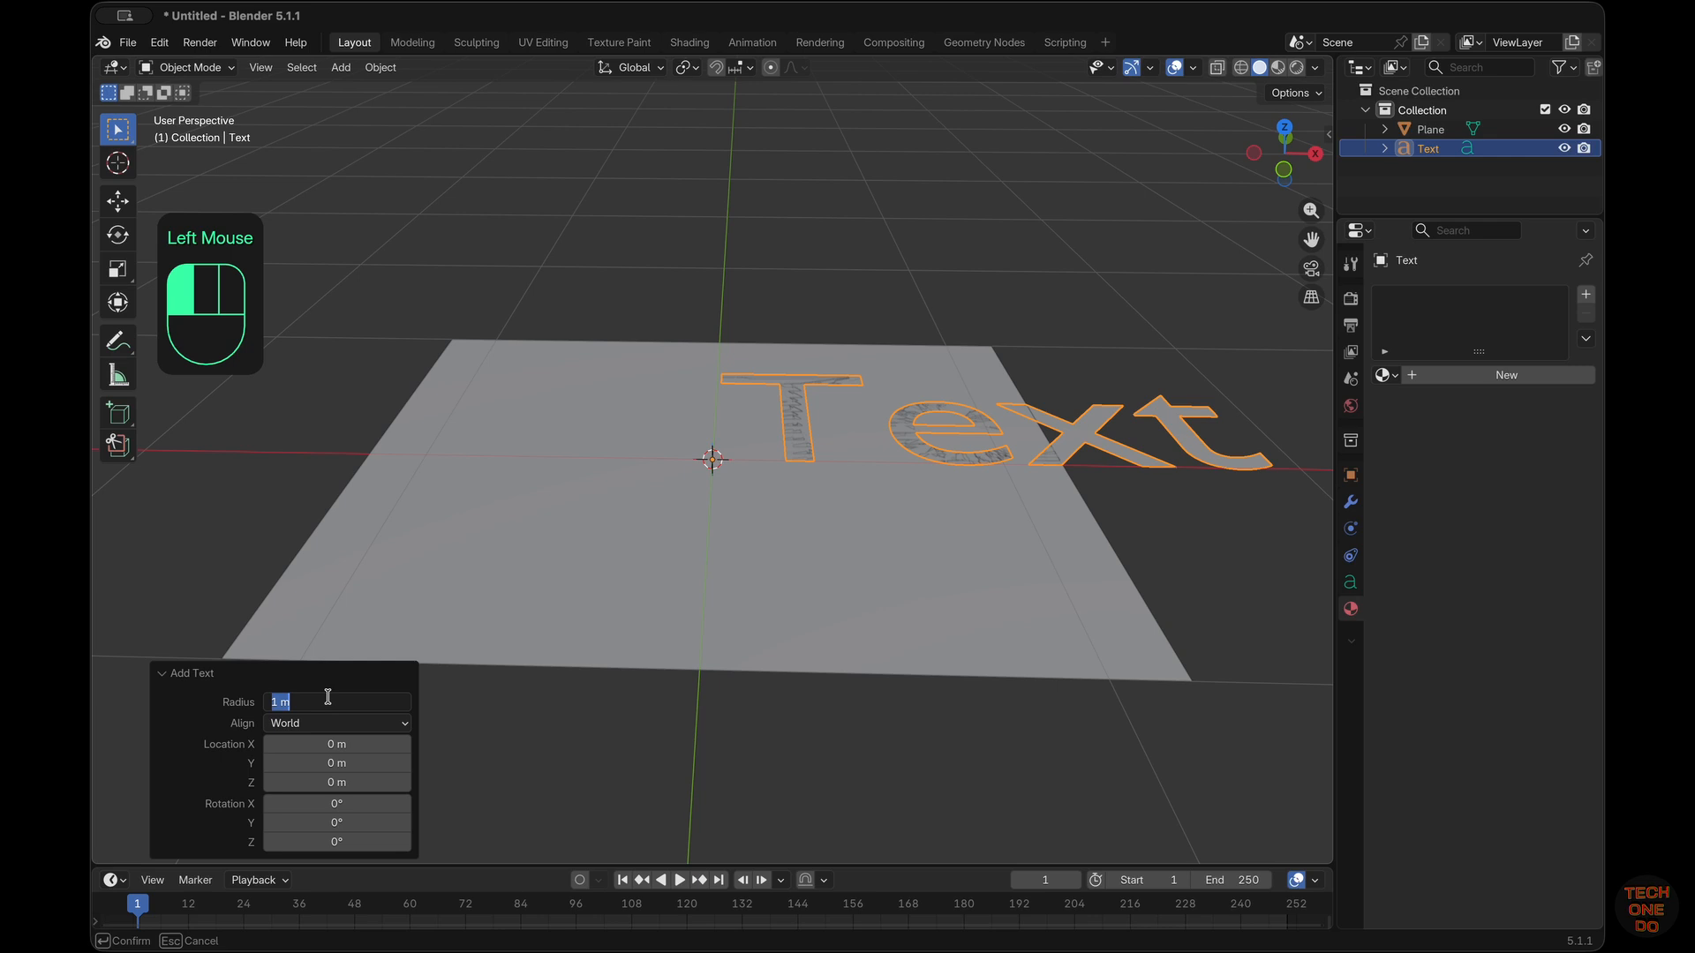
{"action": "left_click", "coordinate": [373, 753]}
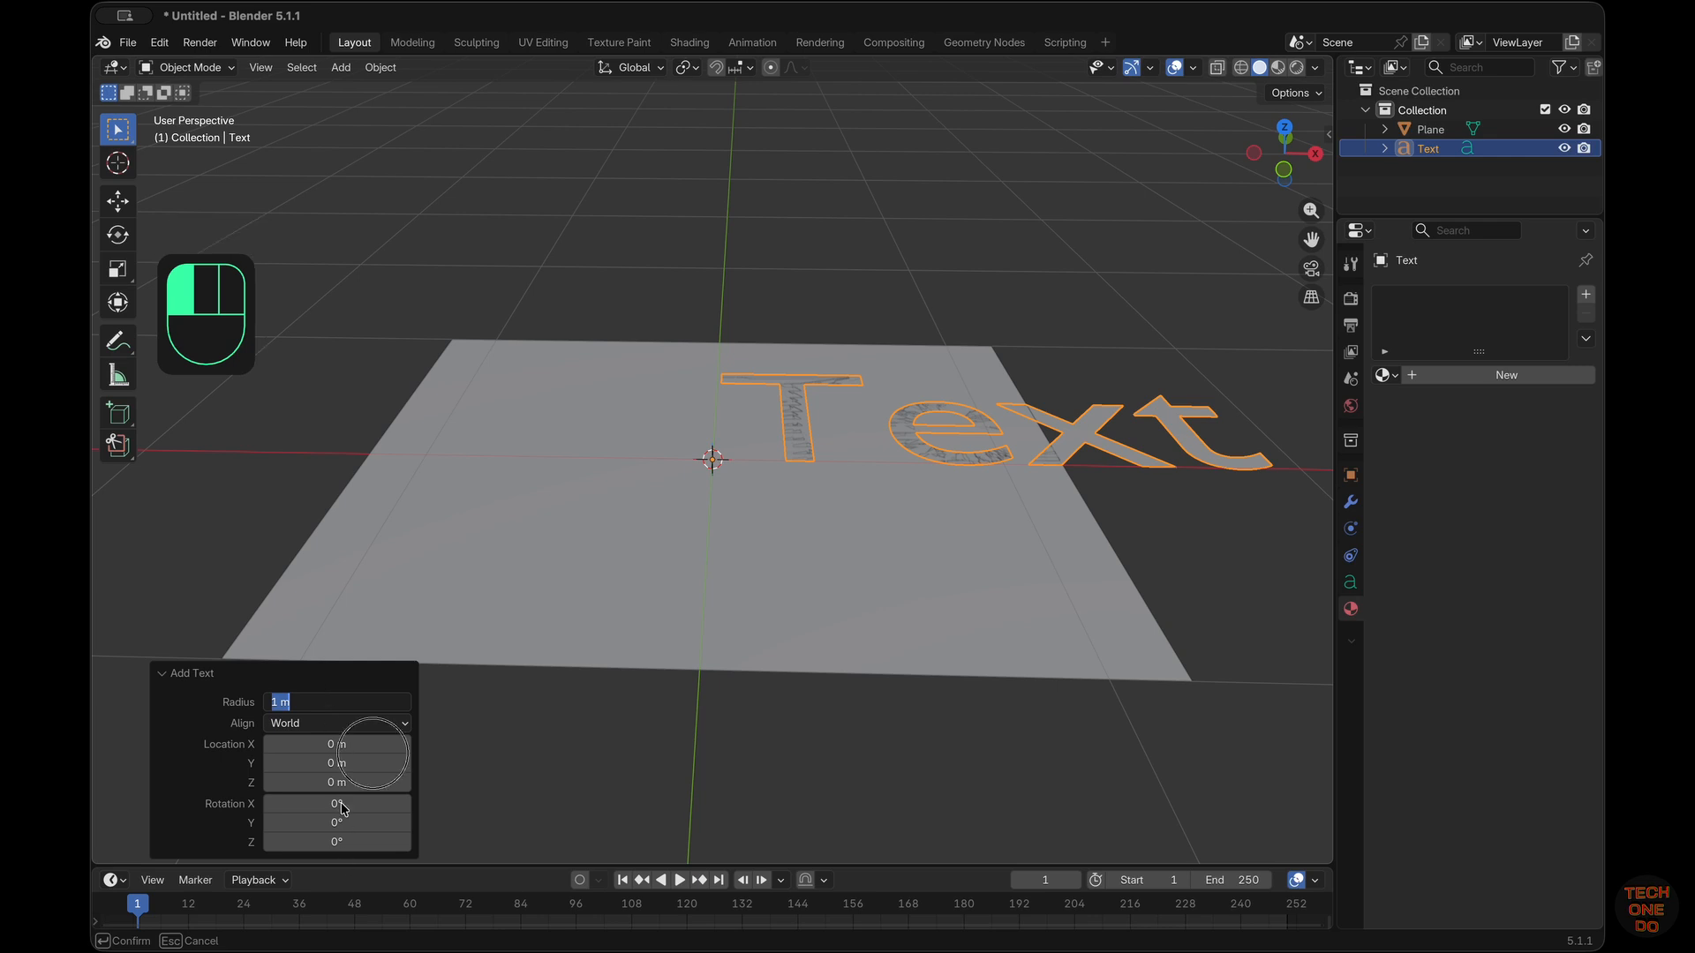
{"action": "key", "text": "KP_9"}
{"action": "key", "text": "KP_0"}
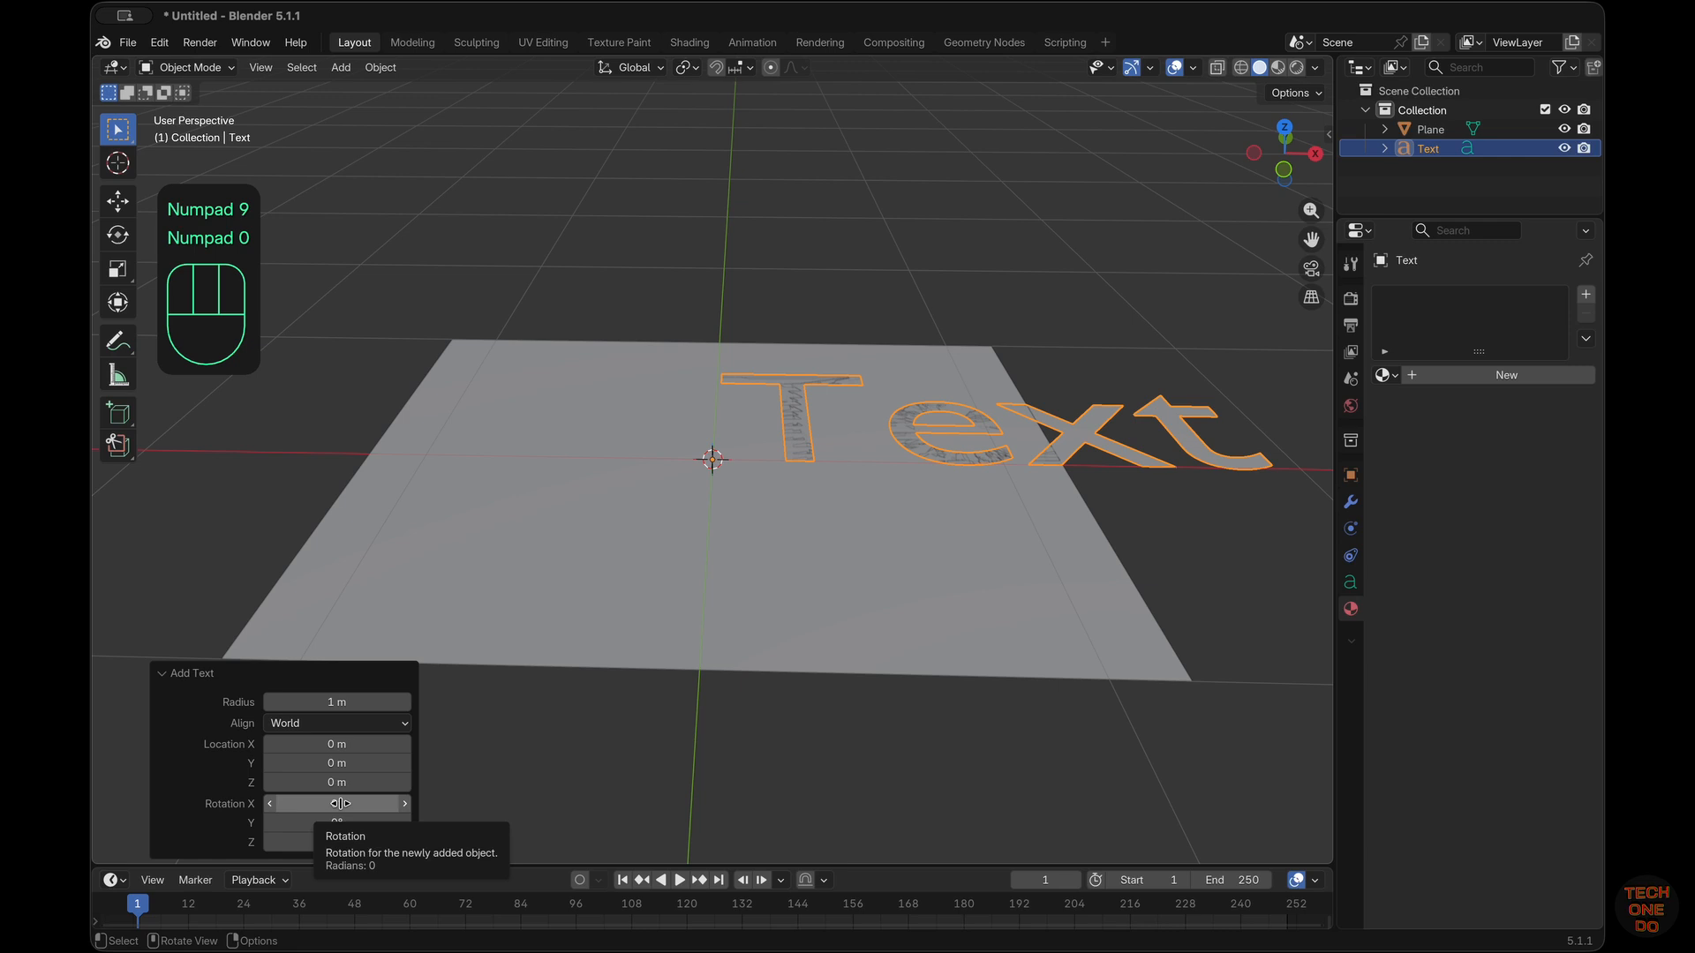
{"action": "left_click", "coordinate": [340, 803]}
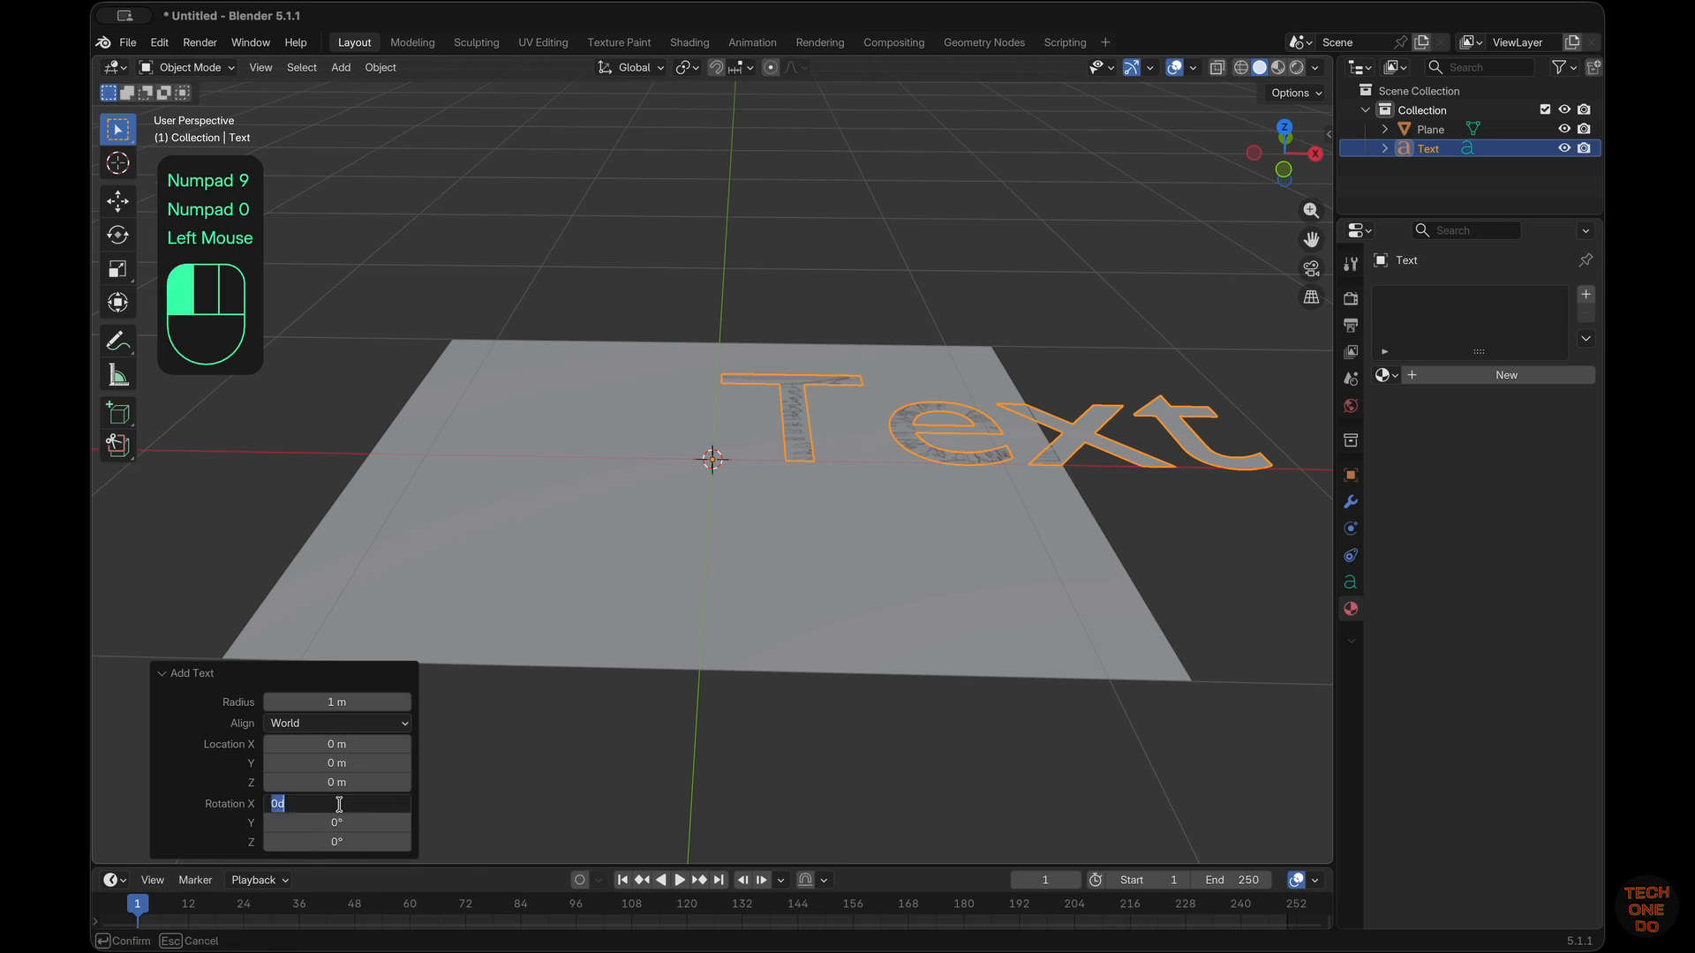
{"action": "type", "text": "90"}
{"action": "key", "text": "Return"}
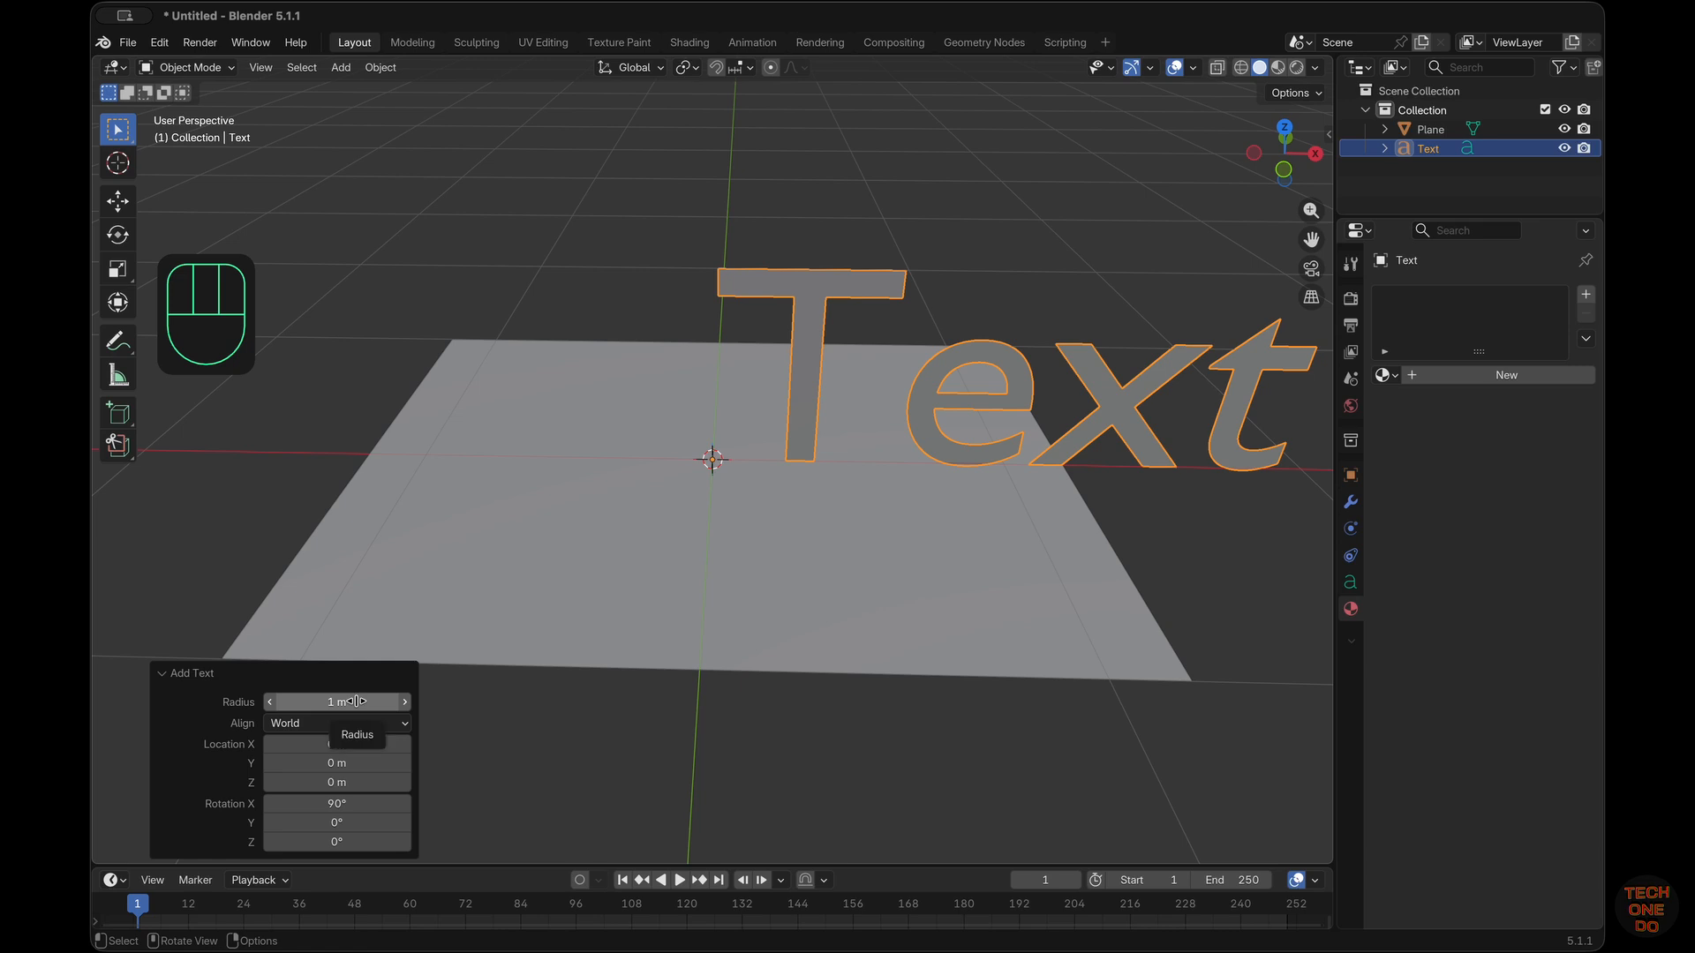
Reduce the text object's radius to 0.2 m
{"action": "left_click_drag", "start_coordinate": [356, 701], "coordinate": [291, 702]}
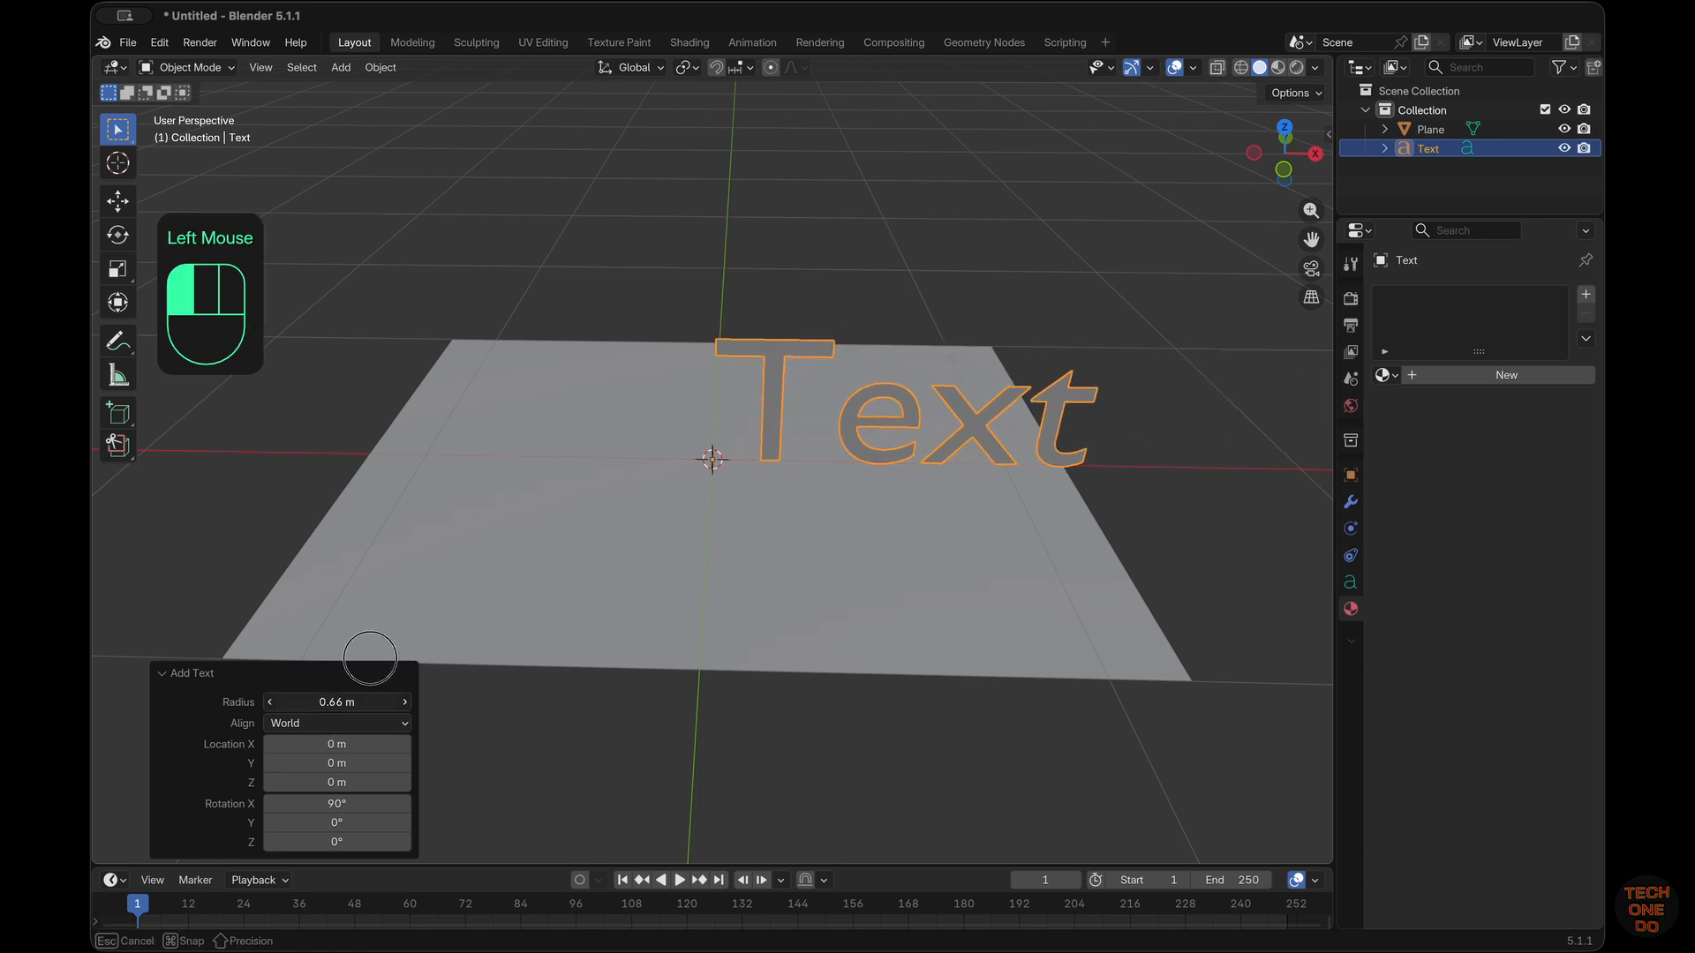
{"action": "left_click_drag", "start_coordinate": [370, 658], "coordinate": [1502, 676]}
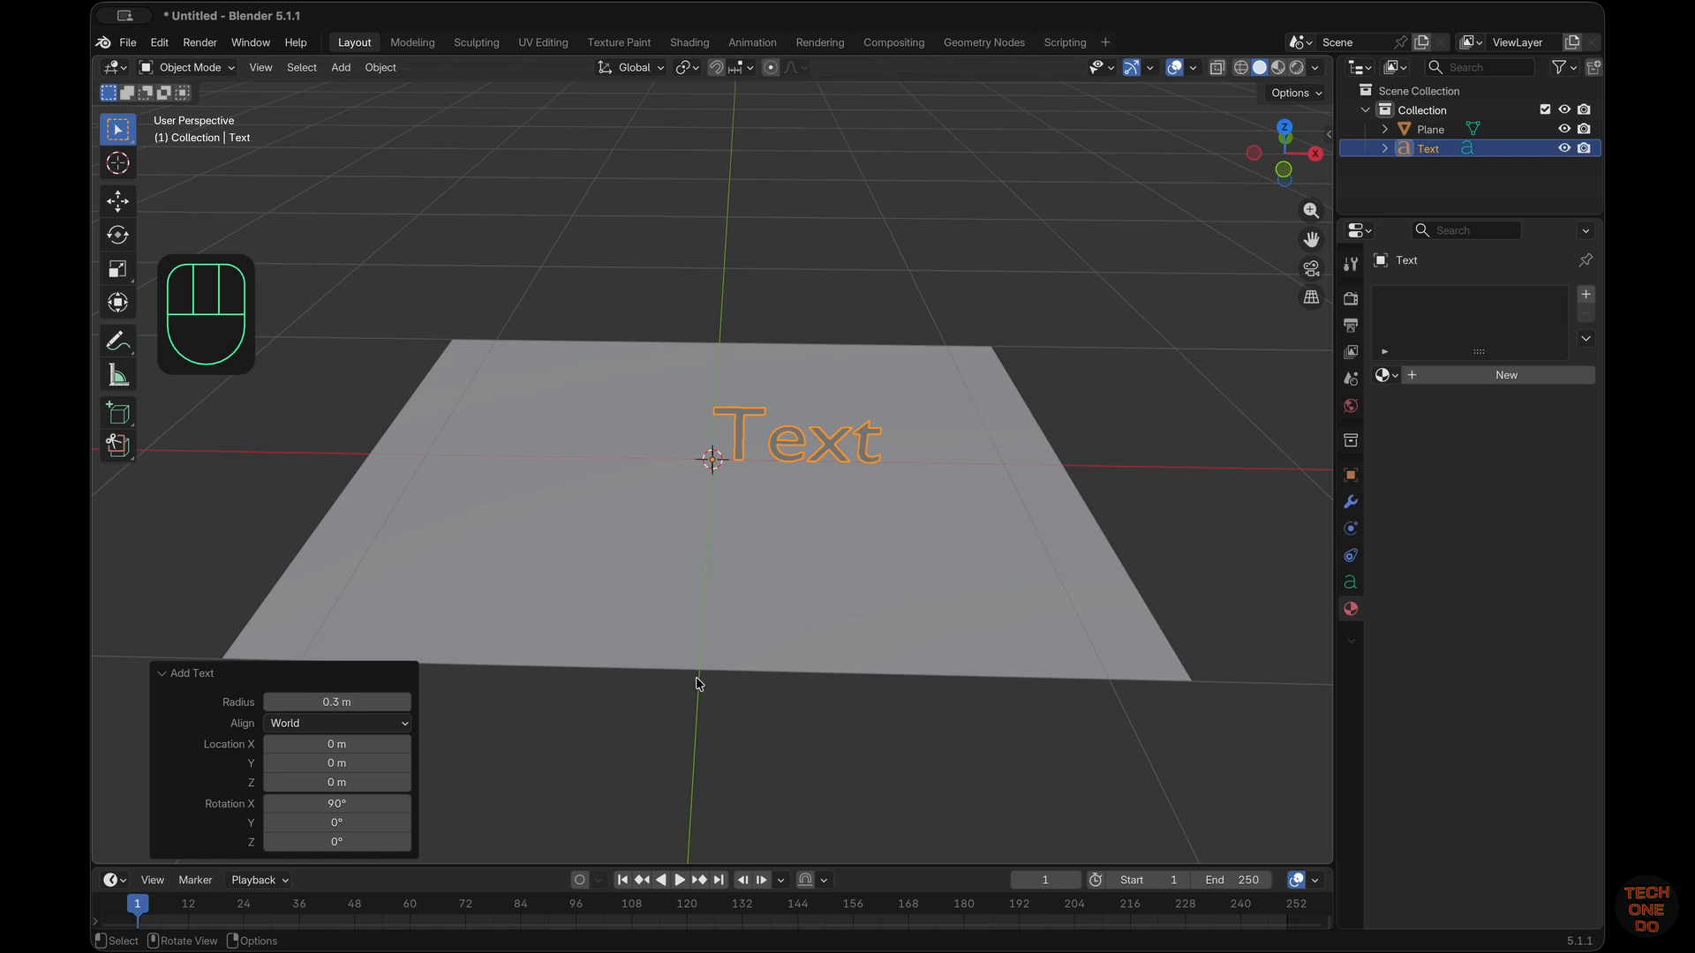
{"action": "left_click", "coordinate": [328, 702], "text": "ctrl+shift"}
{"action": "left_click", "coordinate": [375, 718]}
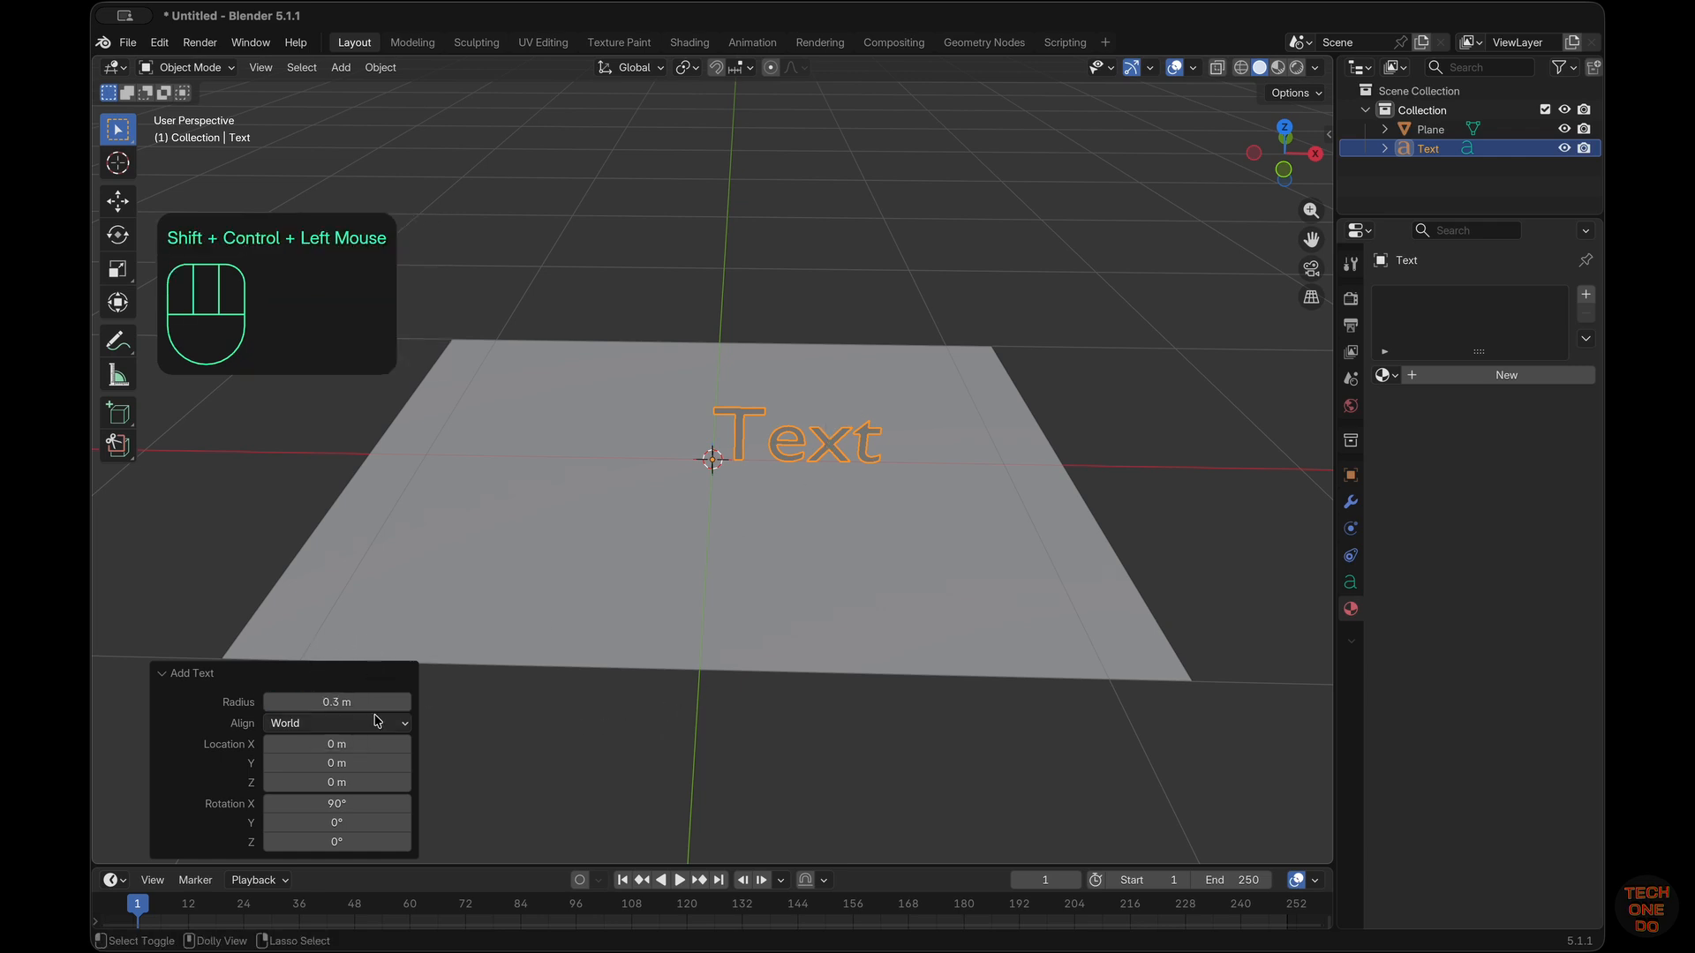
{"action": "left_click_drag", "start_coordinate": [306, 703], "coordinate": [273, 707]}
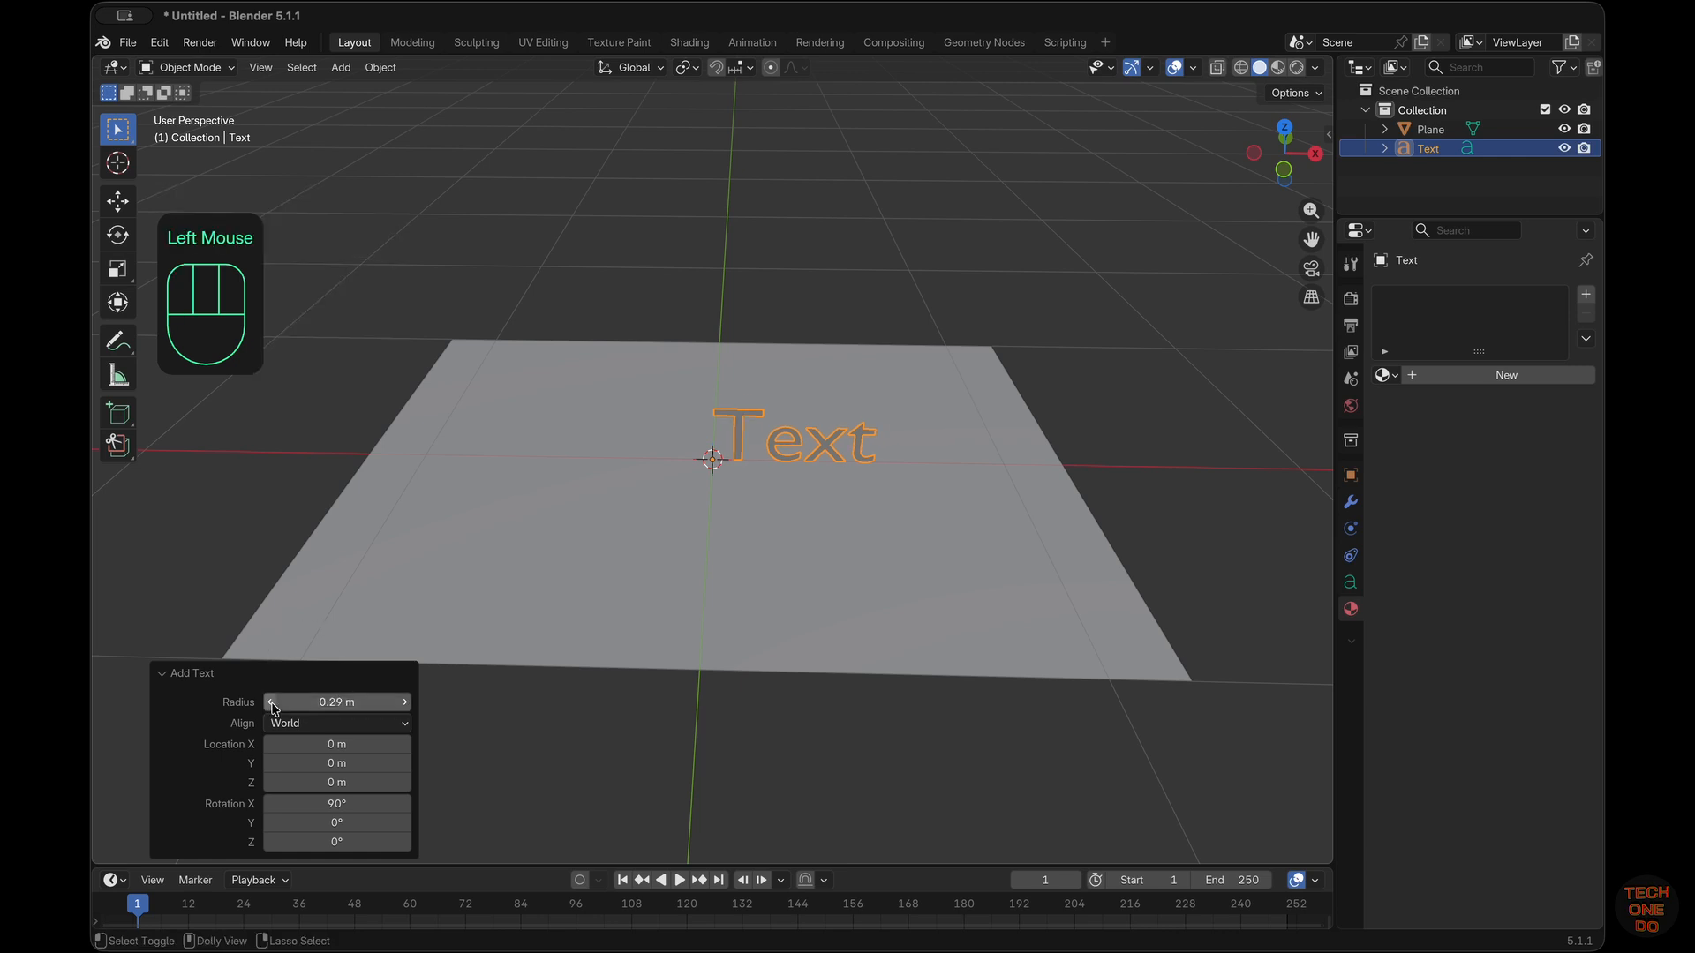
{"action": "double_click", "coordinate": [365, 702]}
{"action": "key", "text": "BackSpace"}
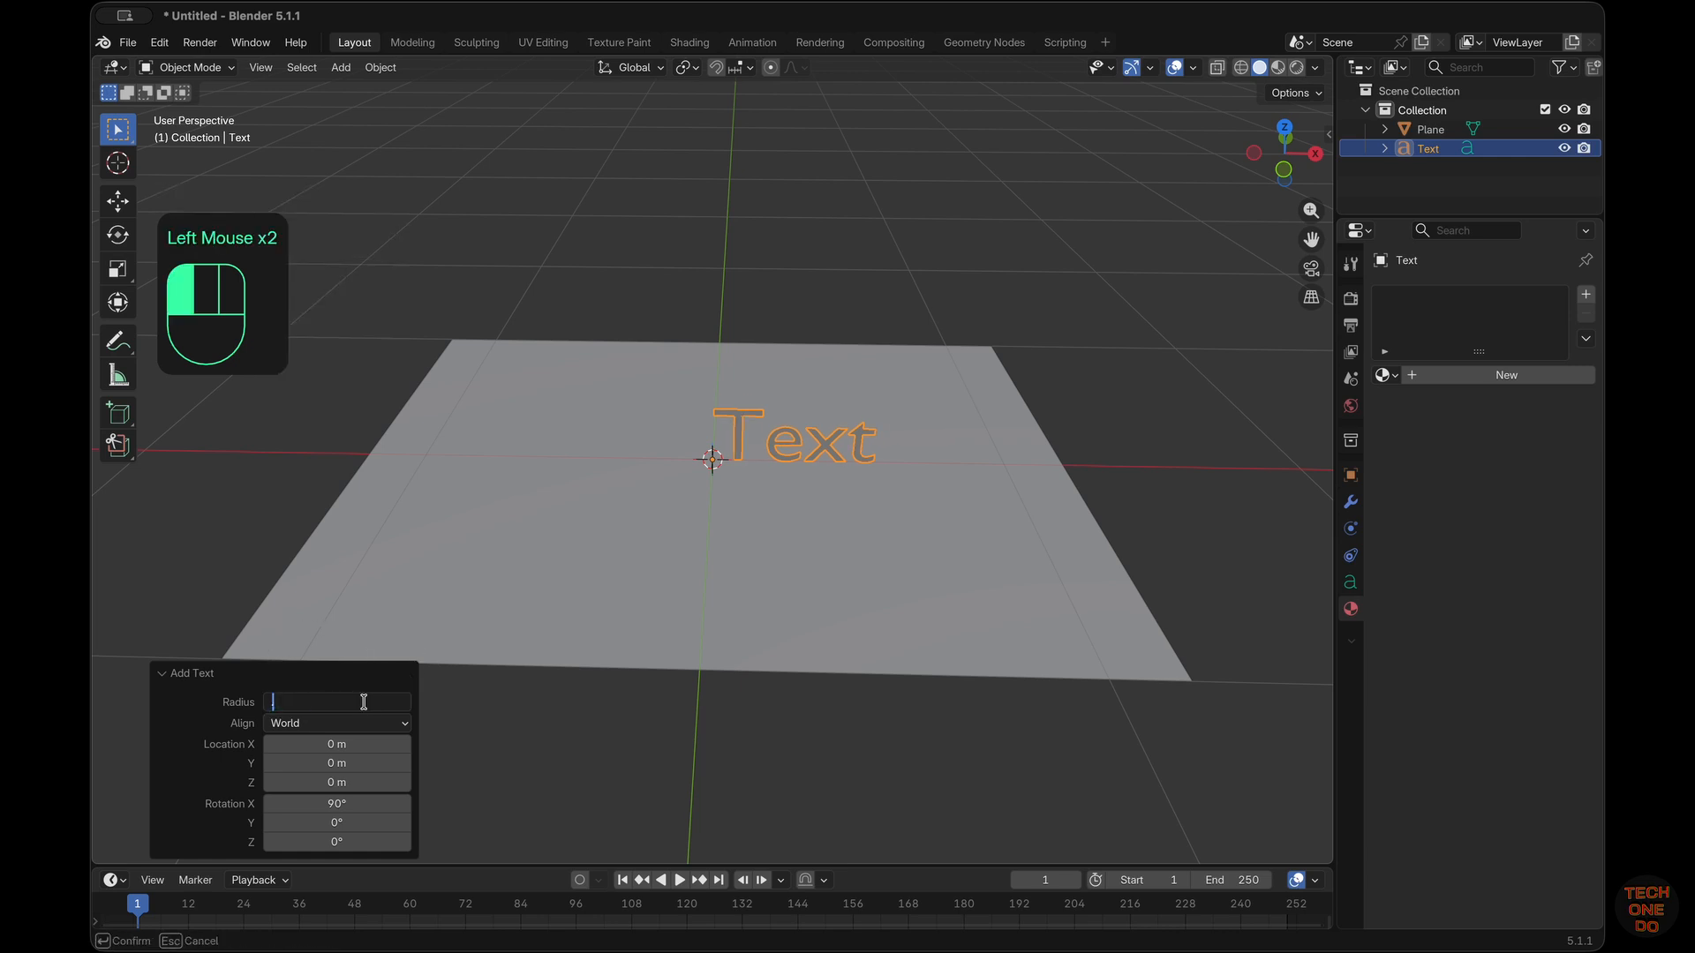
{"action": "key", "text": "Return"}
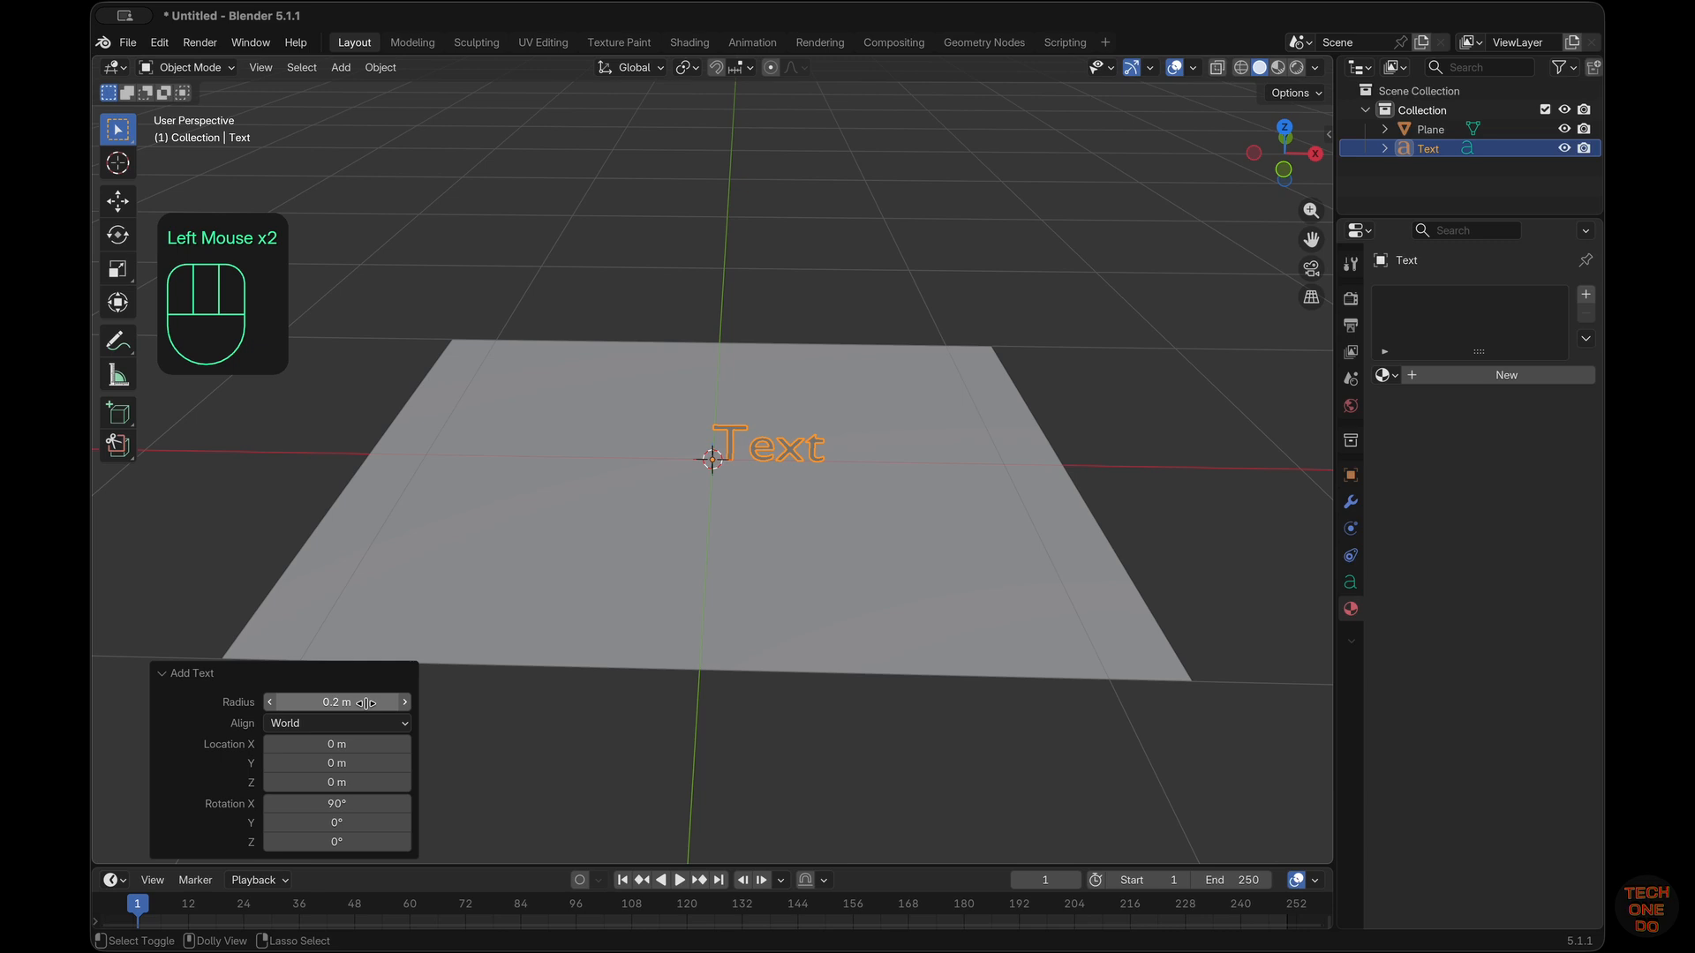
Set the text object's horizontal paragraph alignment to Center
{"action": "left_click", "coordinate": [899, 505]}
{"action": "left_click", "coordinate": [792, 443]}
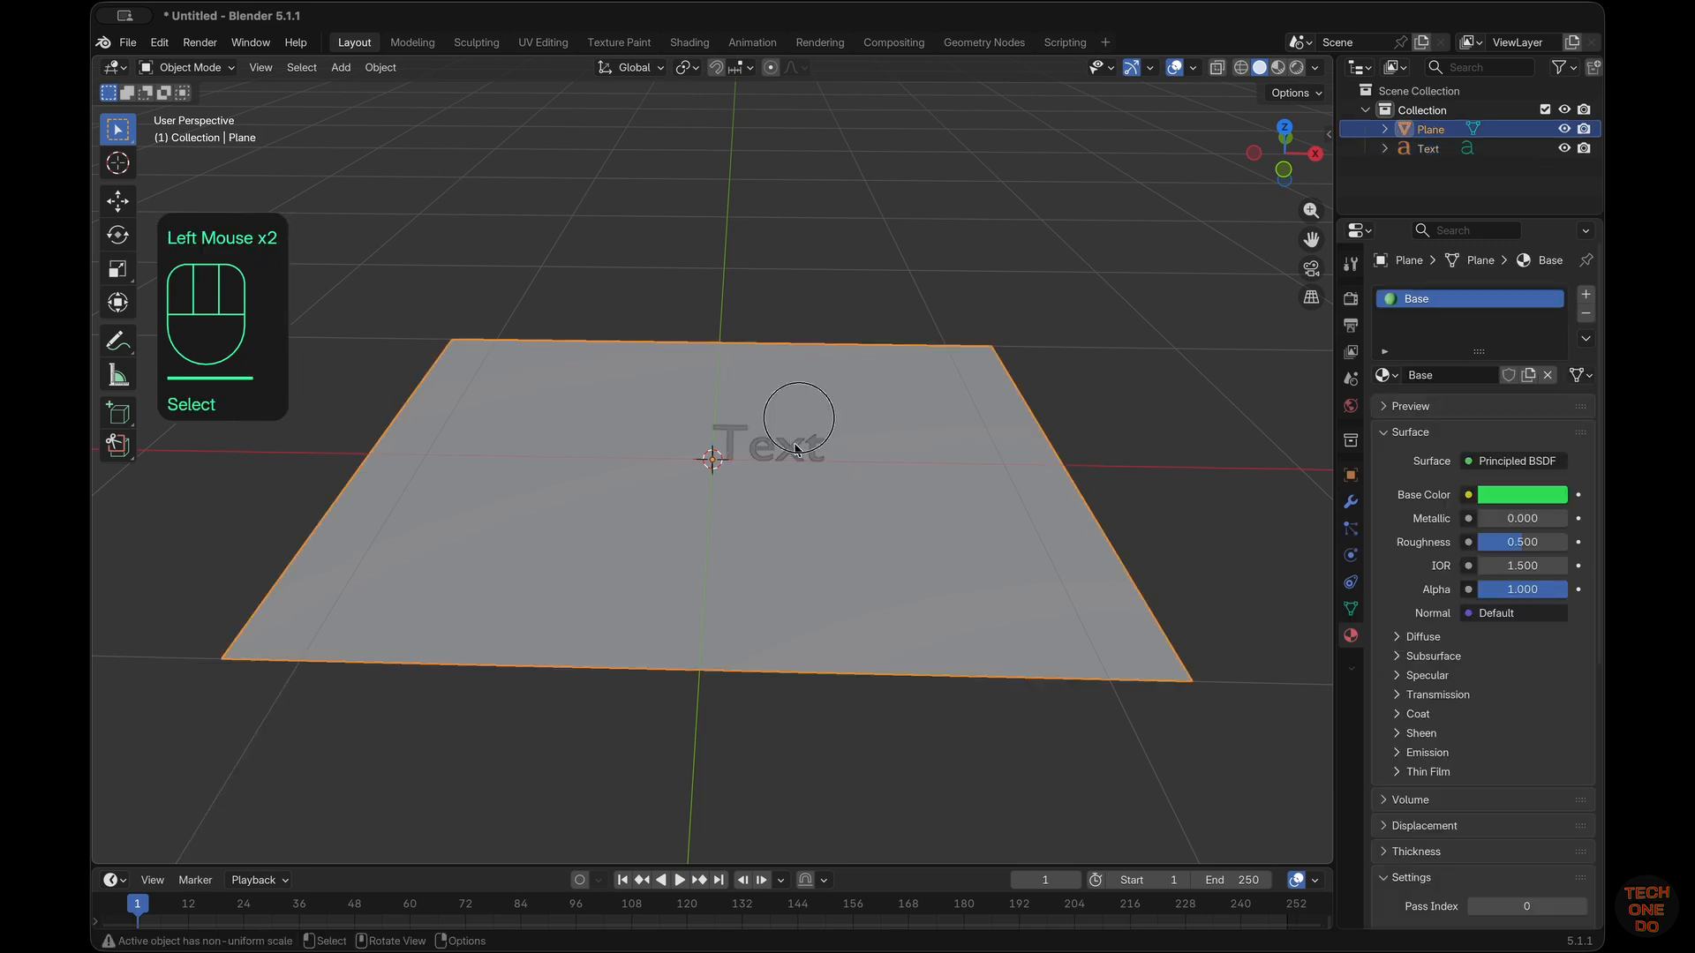
{"action": "left_click", "coordinate": [794, 446]}
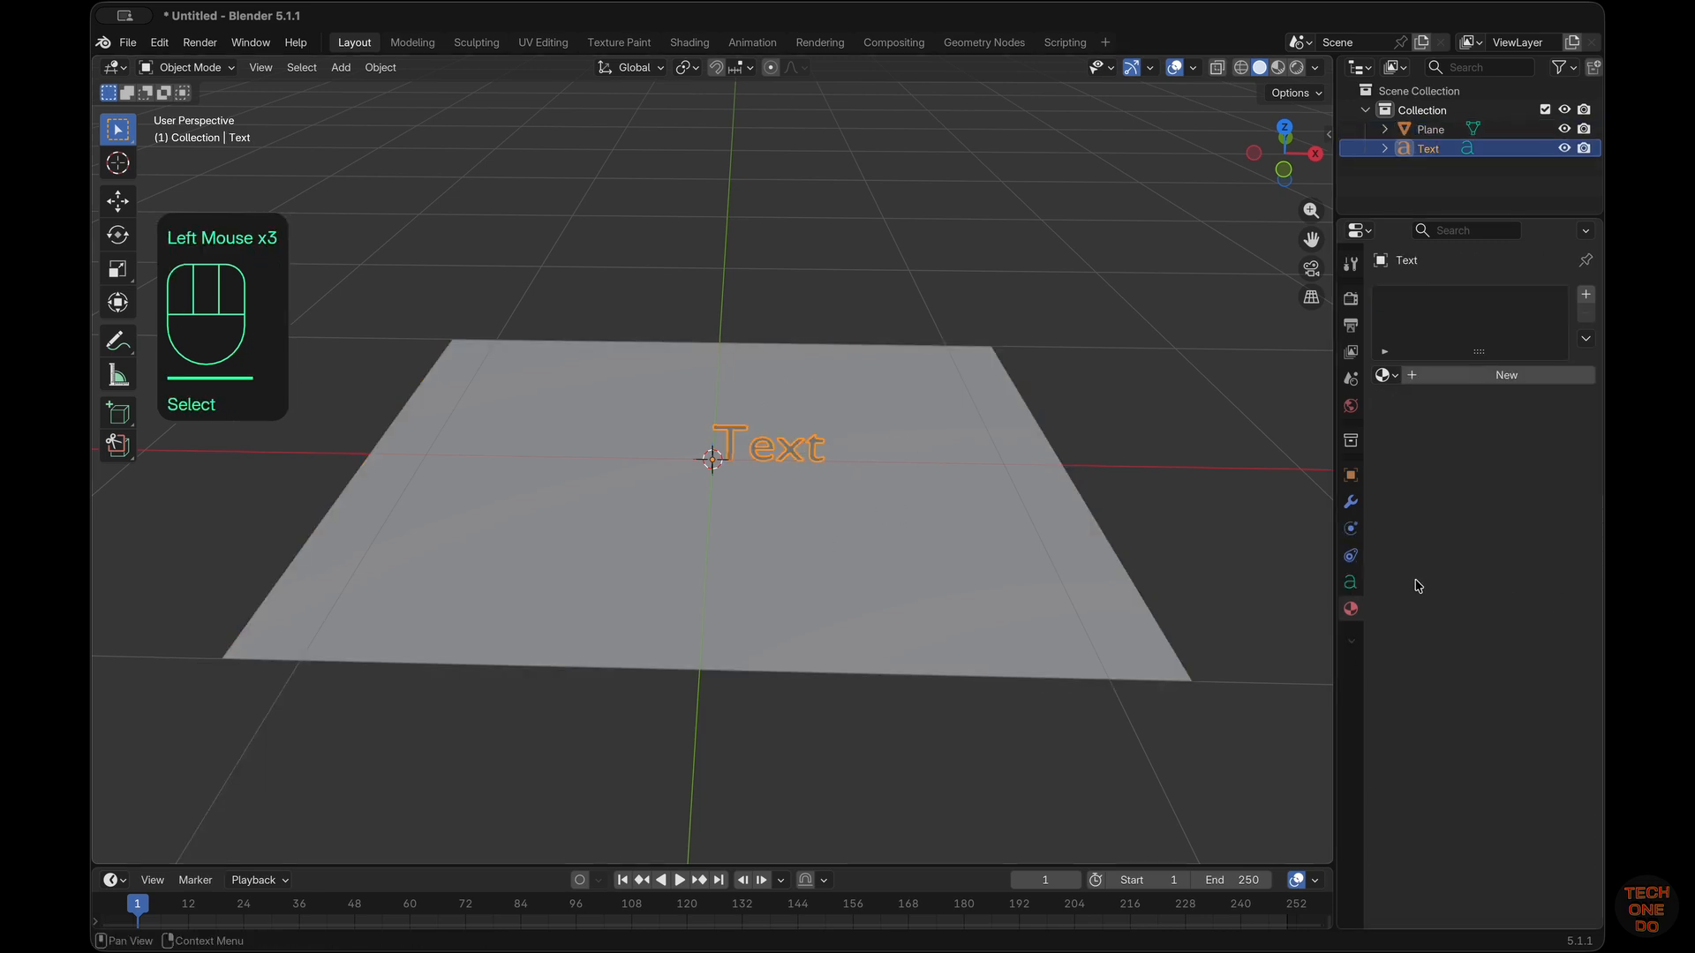
{"action": "left_click", "coordinate": [1350, 581]}
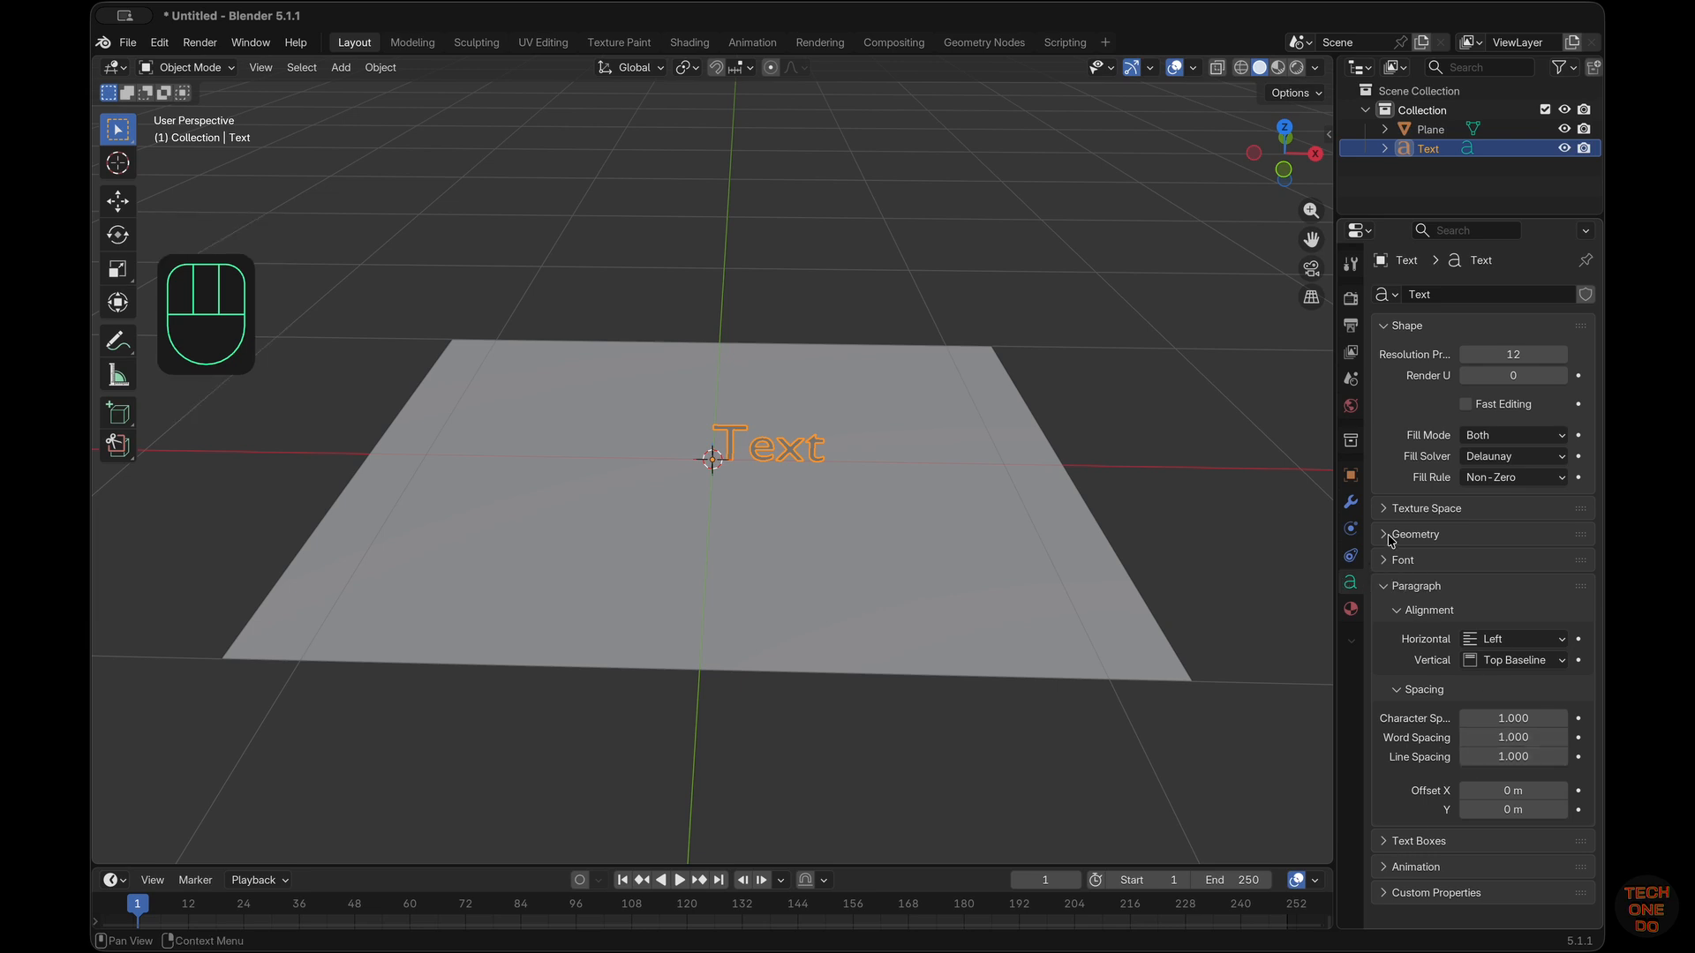
{"action": "left_click", "coordinate": [1395, 566]}
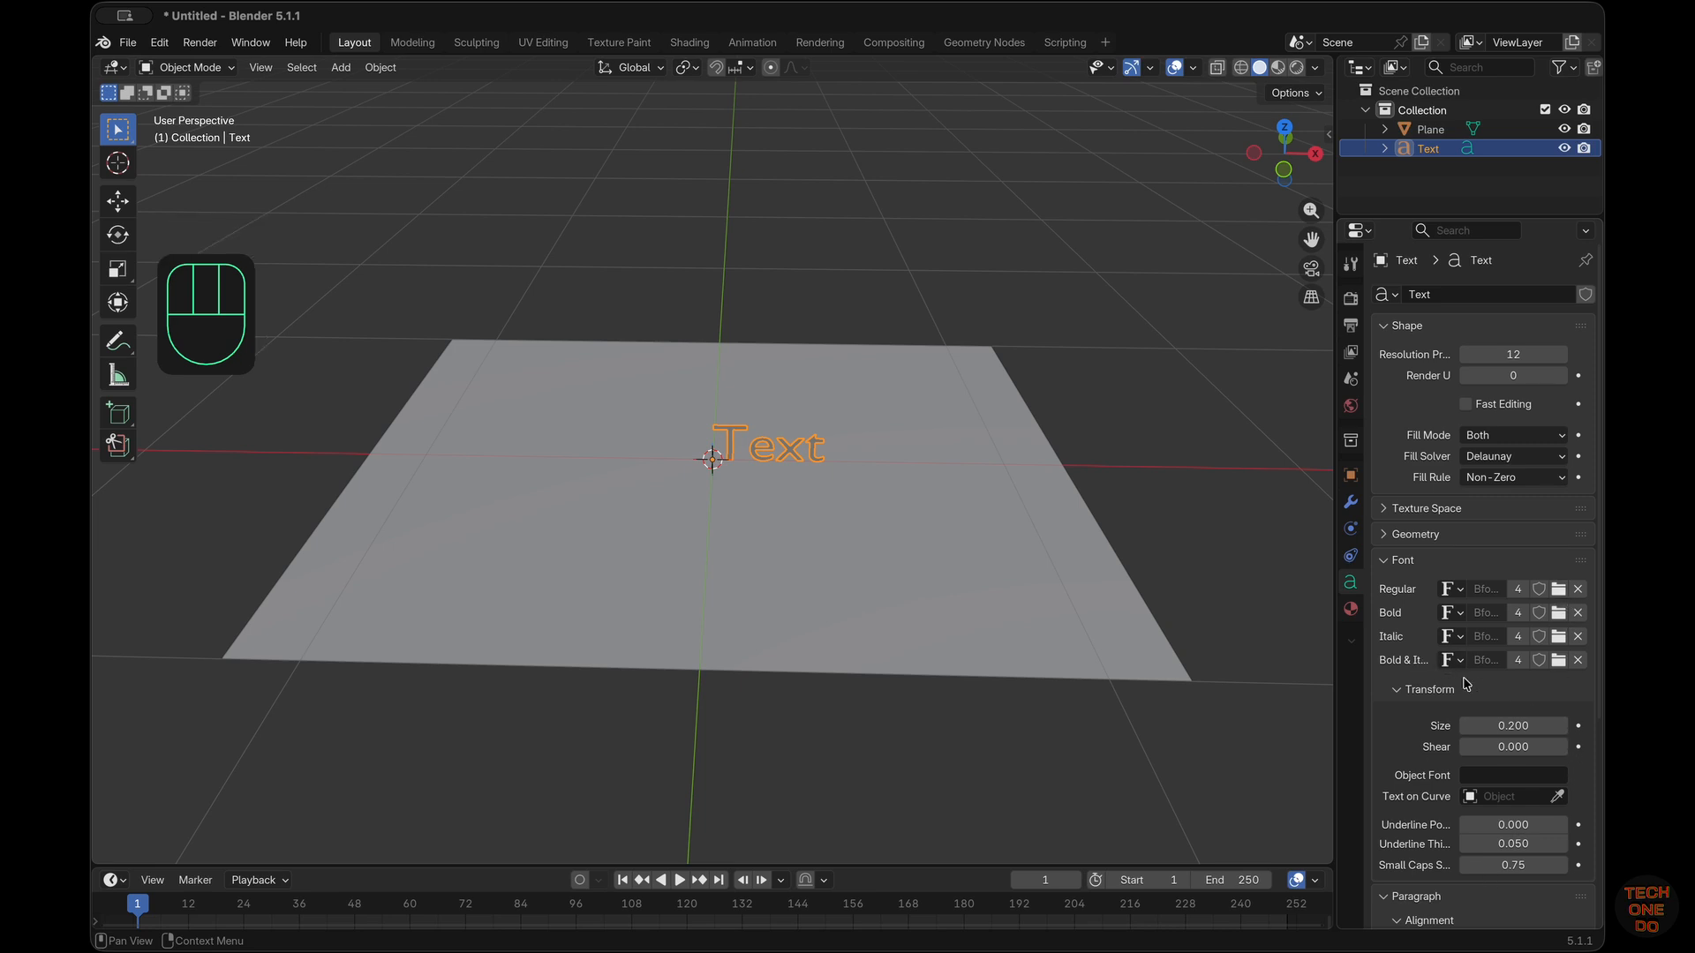
{"action": "scroll", "coordinate": [1452, 723], "scroll_direction": "down", "scroll_amount": 4}
{"action": "scroll", "coordinate": [1452, 723], "scroll_direction": "down", "scroll_amount": 1}
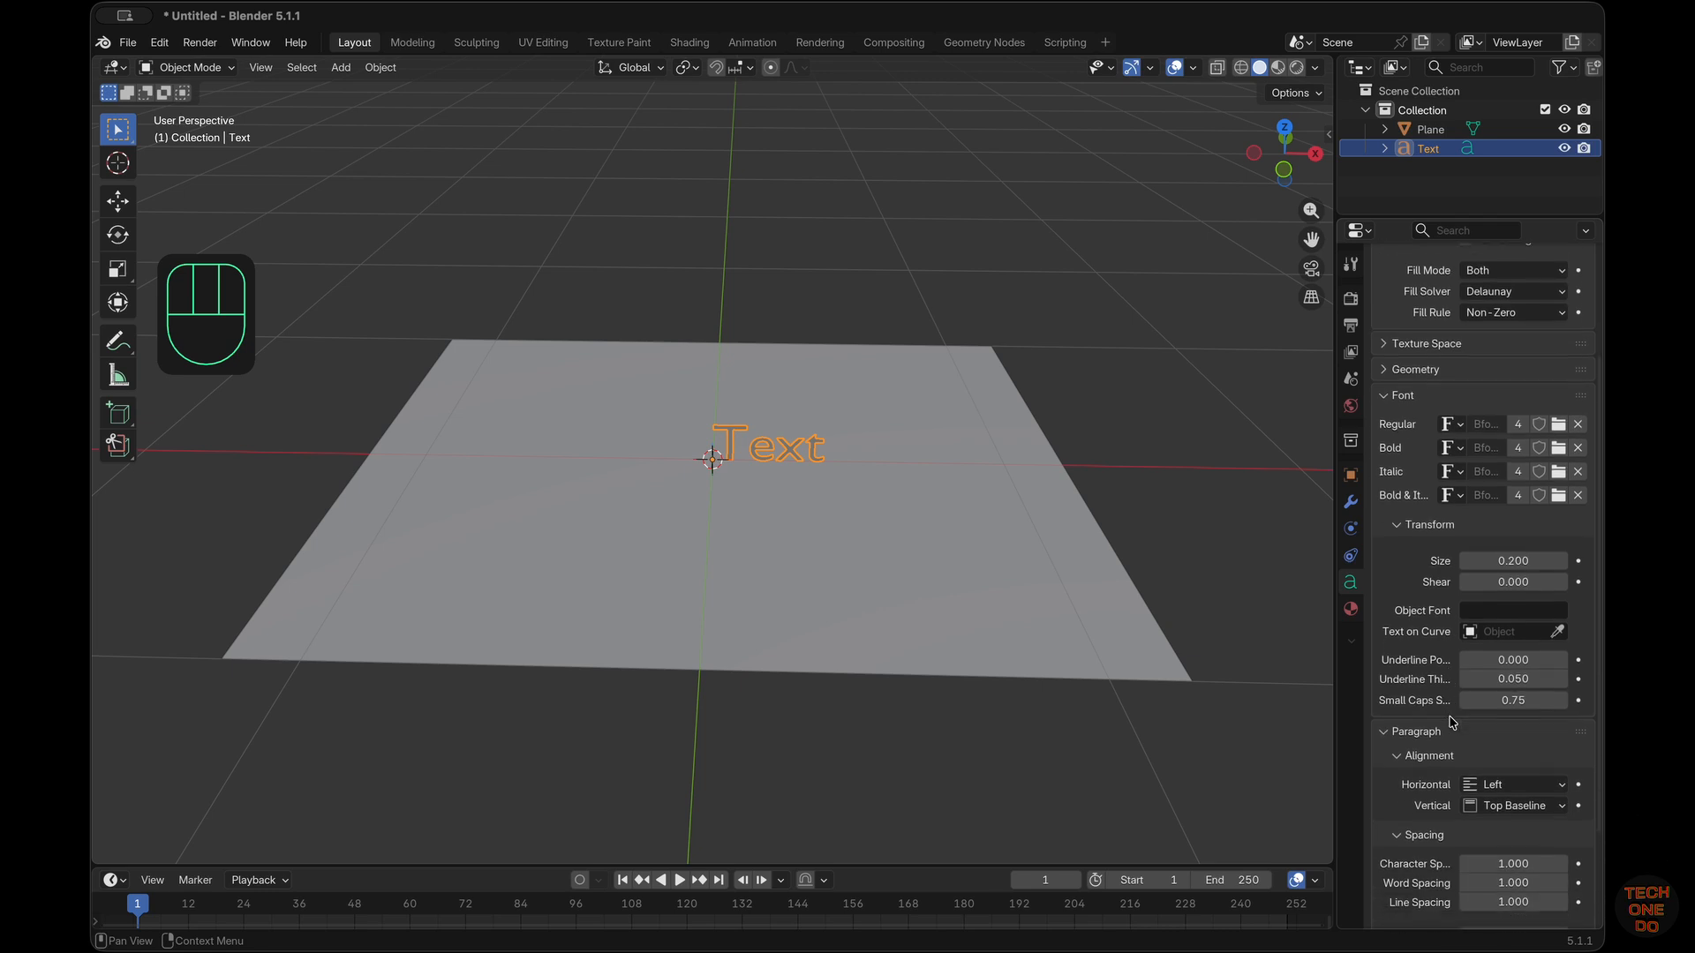
{"action": "left_click", "coordinate": [1517, 784]}
{"action": "left_click", "coordinate": [1519, 830]}
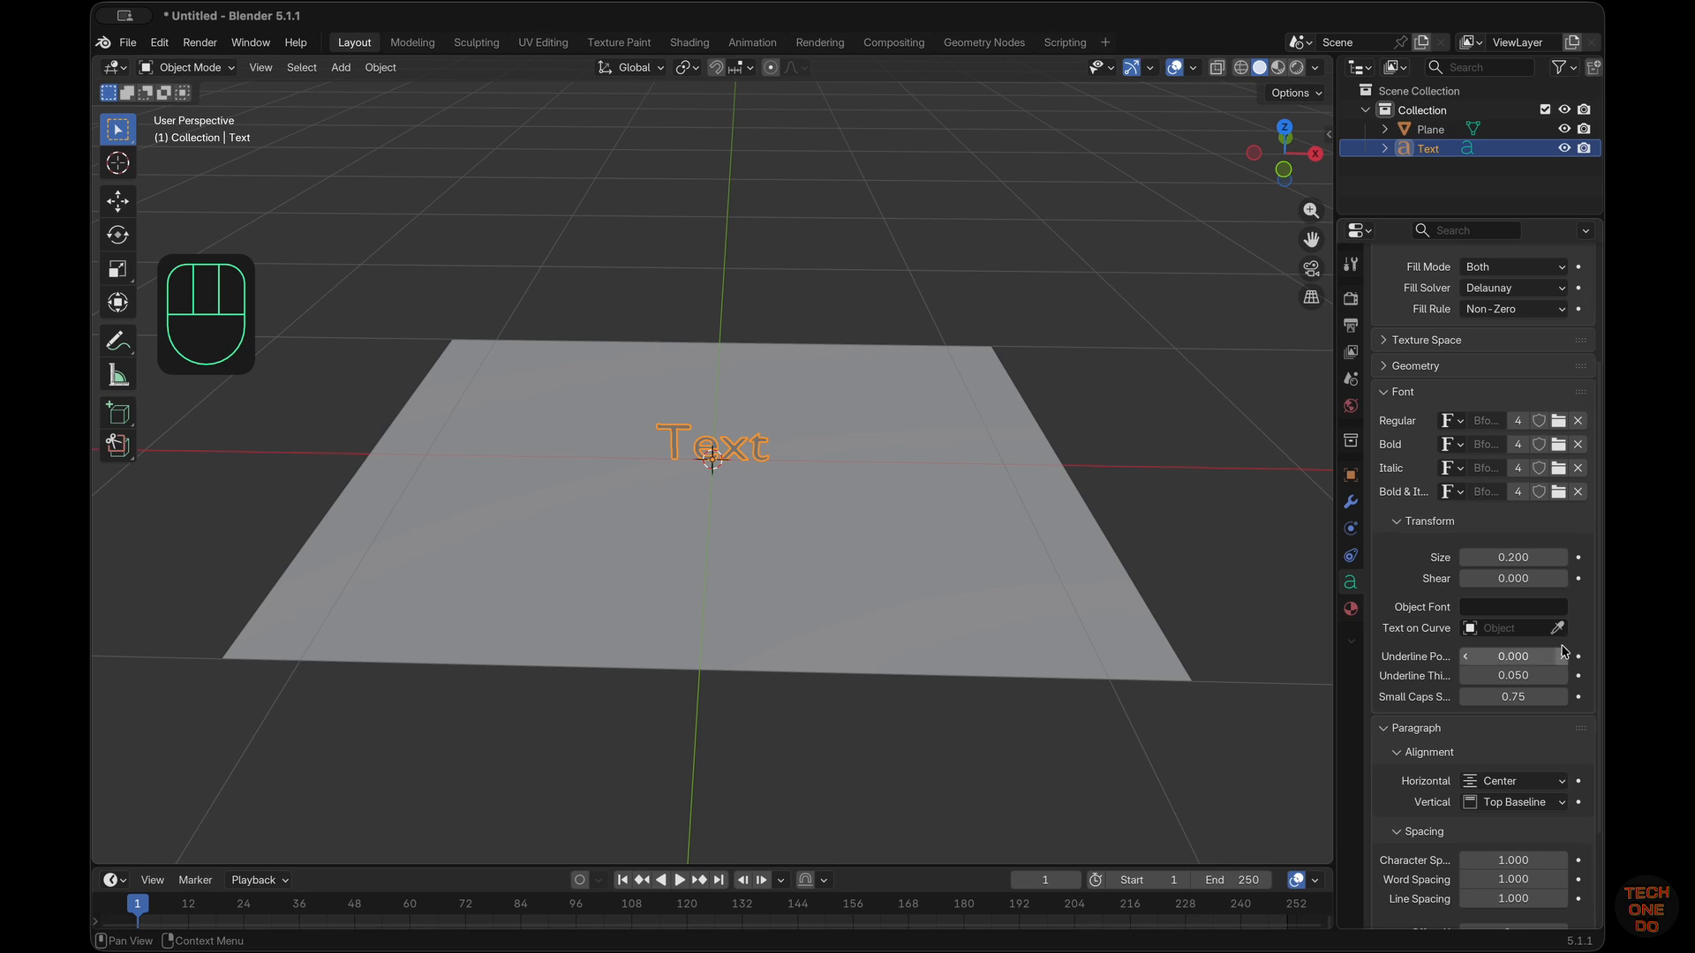
Load Basement Grotesque Black from the Fonts folder as the text's regular font
{"action": "left_click", "coordinate": [1558, 422]}
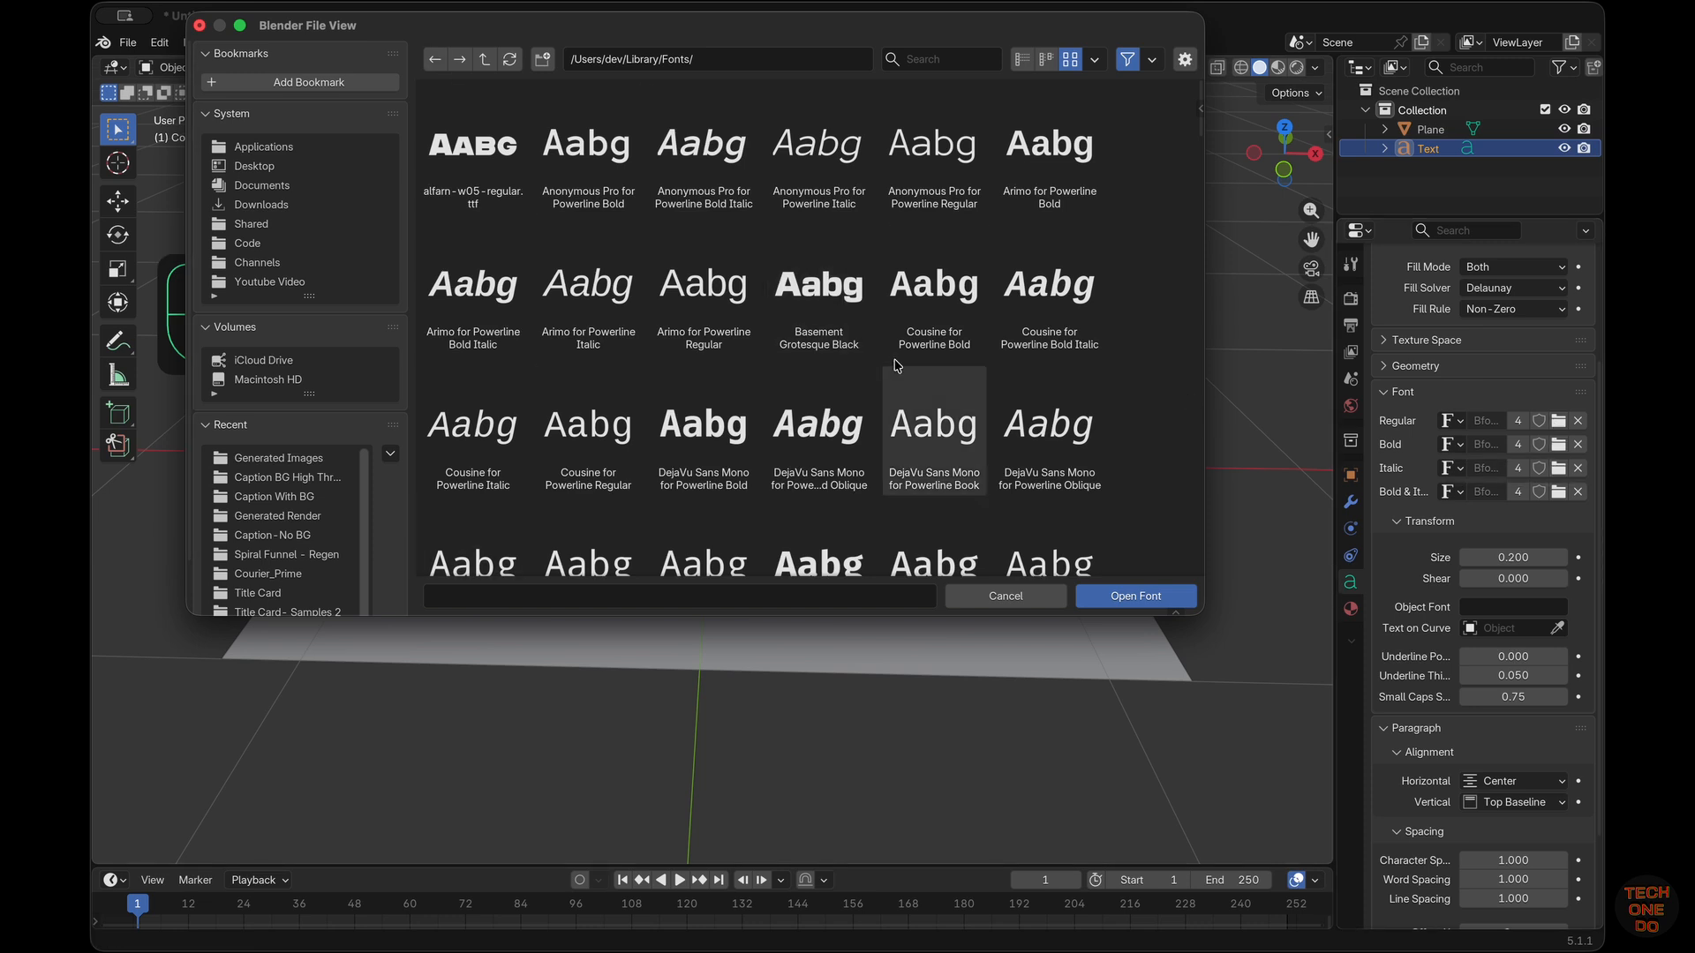
{"action": "left_click", "coordinate": [820, 292]}
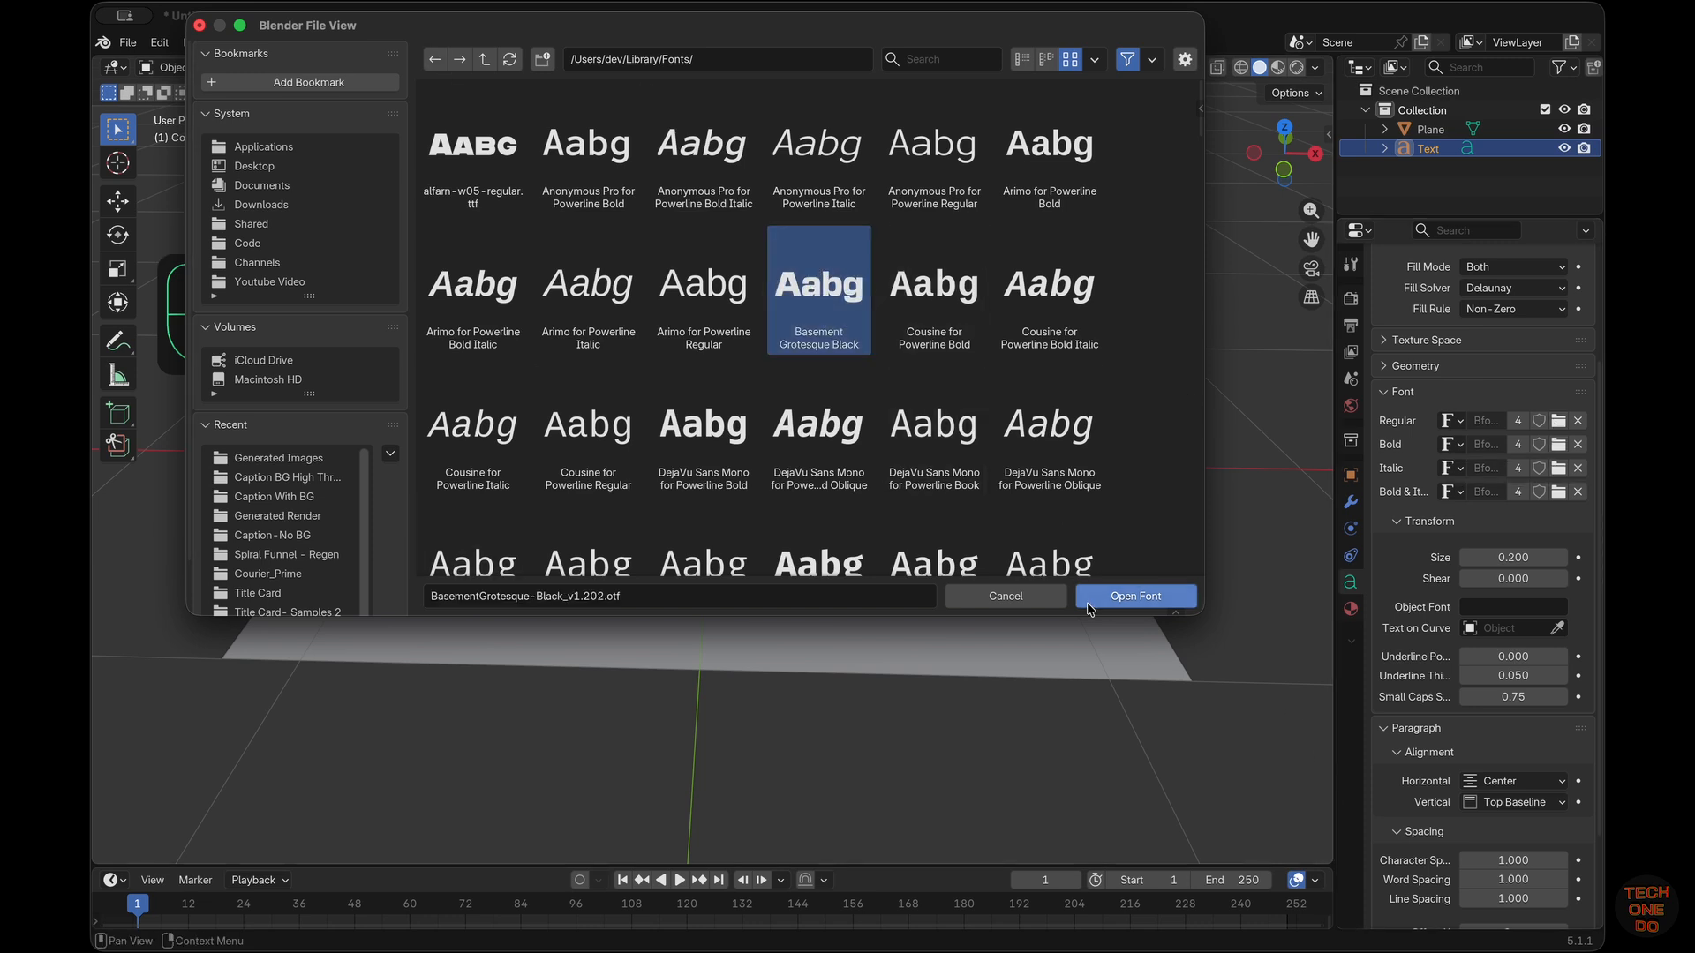
{"action": "left_click", "coordinate": [1133, 596]}
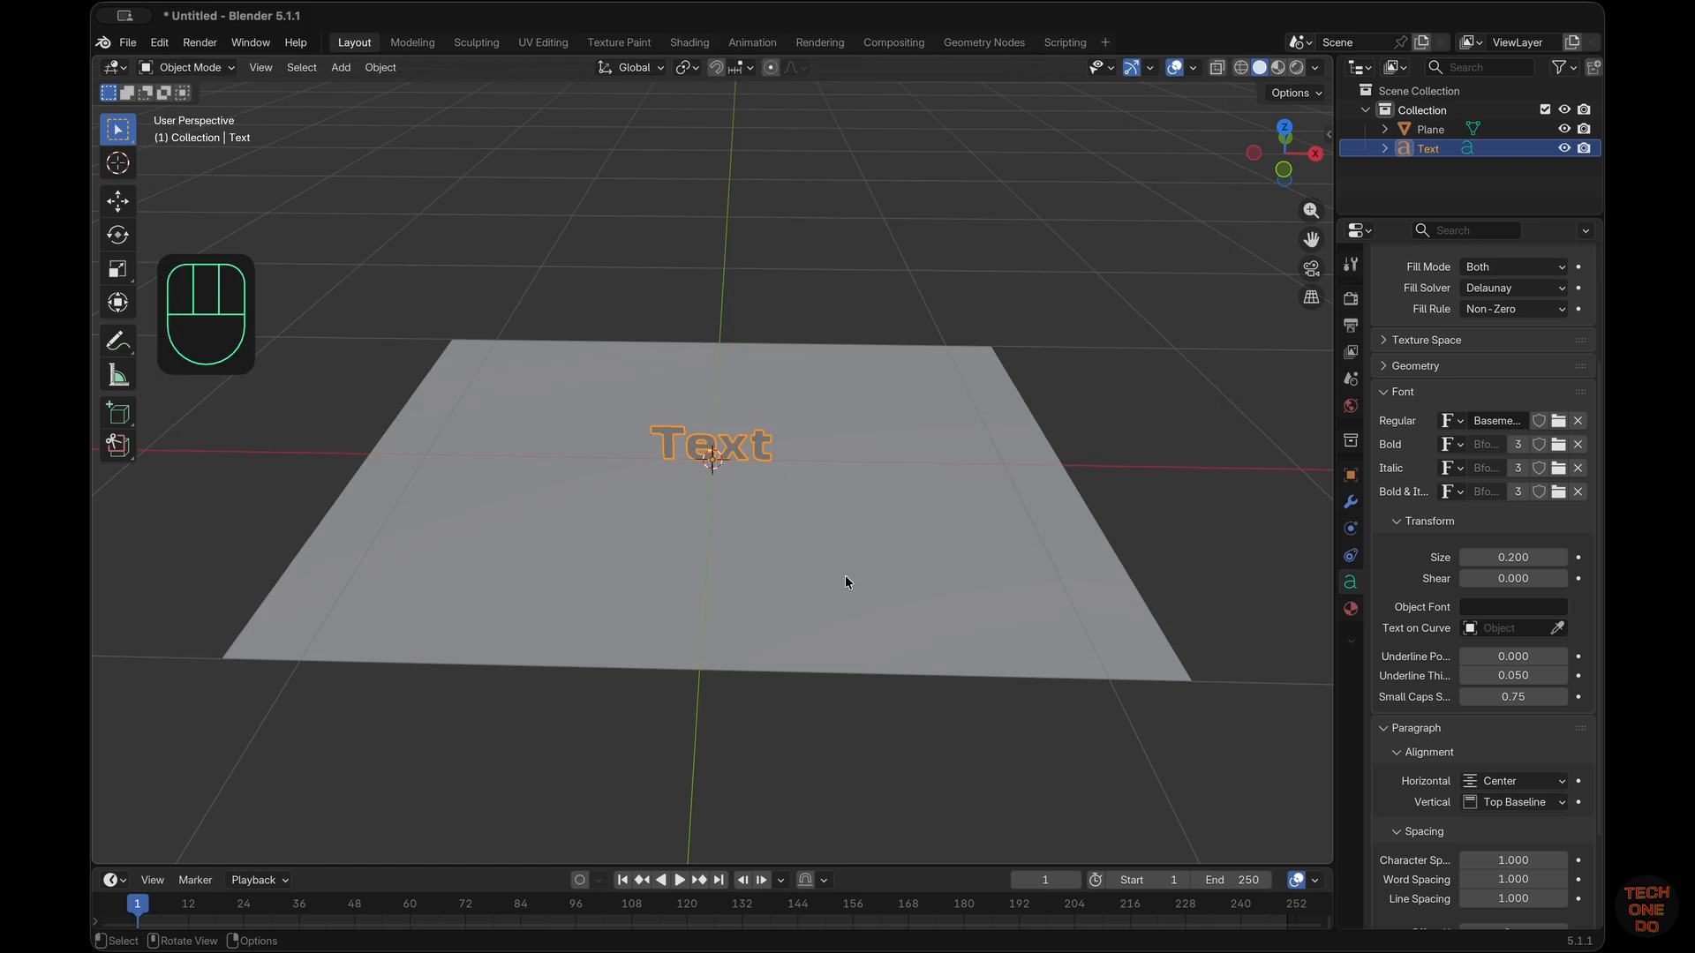
Enter Edit Mode on the text object and delete its default wording
{"action": "scroll", "coordinate": [845, 574], "scroll_direction": "down", "scroll_amount": 3}
{"action": "left_click", "coordinate": [757, 416]}
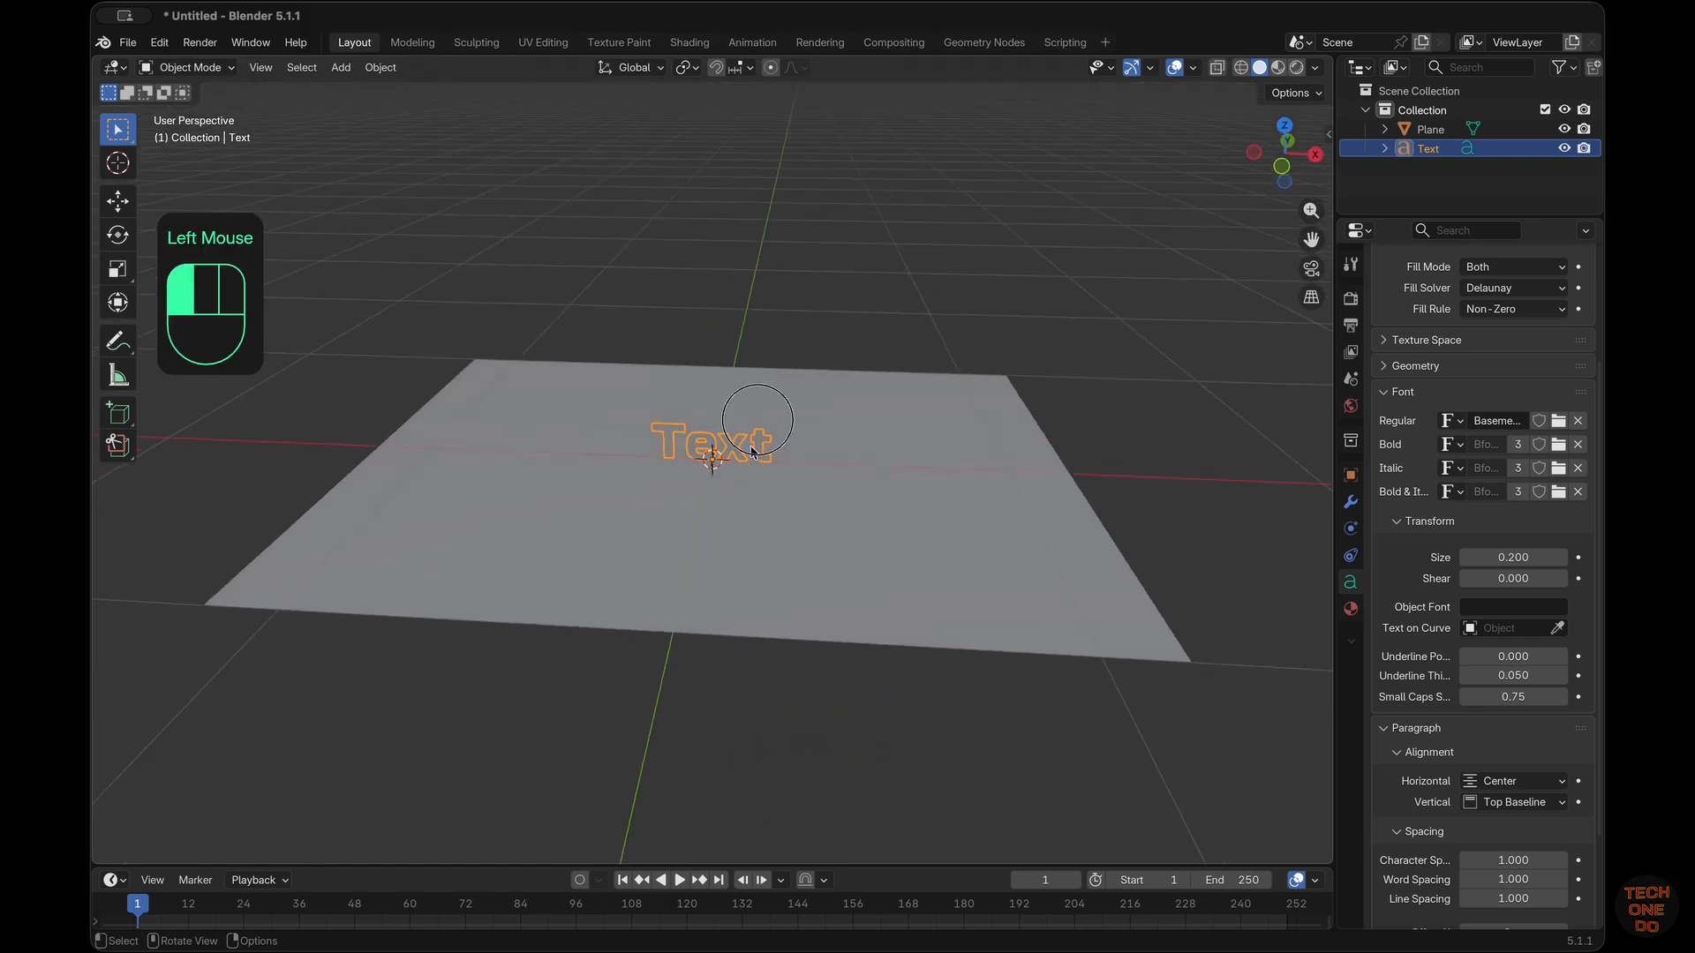
{"action": "left_click", "coordinate": [754, 445]}
{"action": "double_click", "coordinate": [757, 448]}
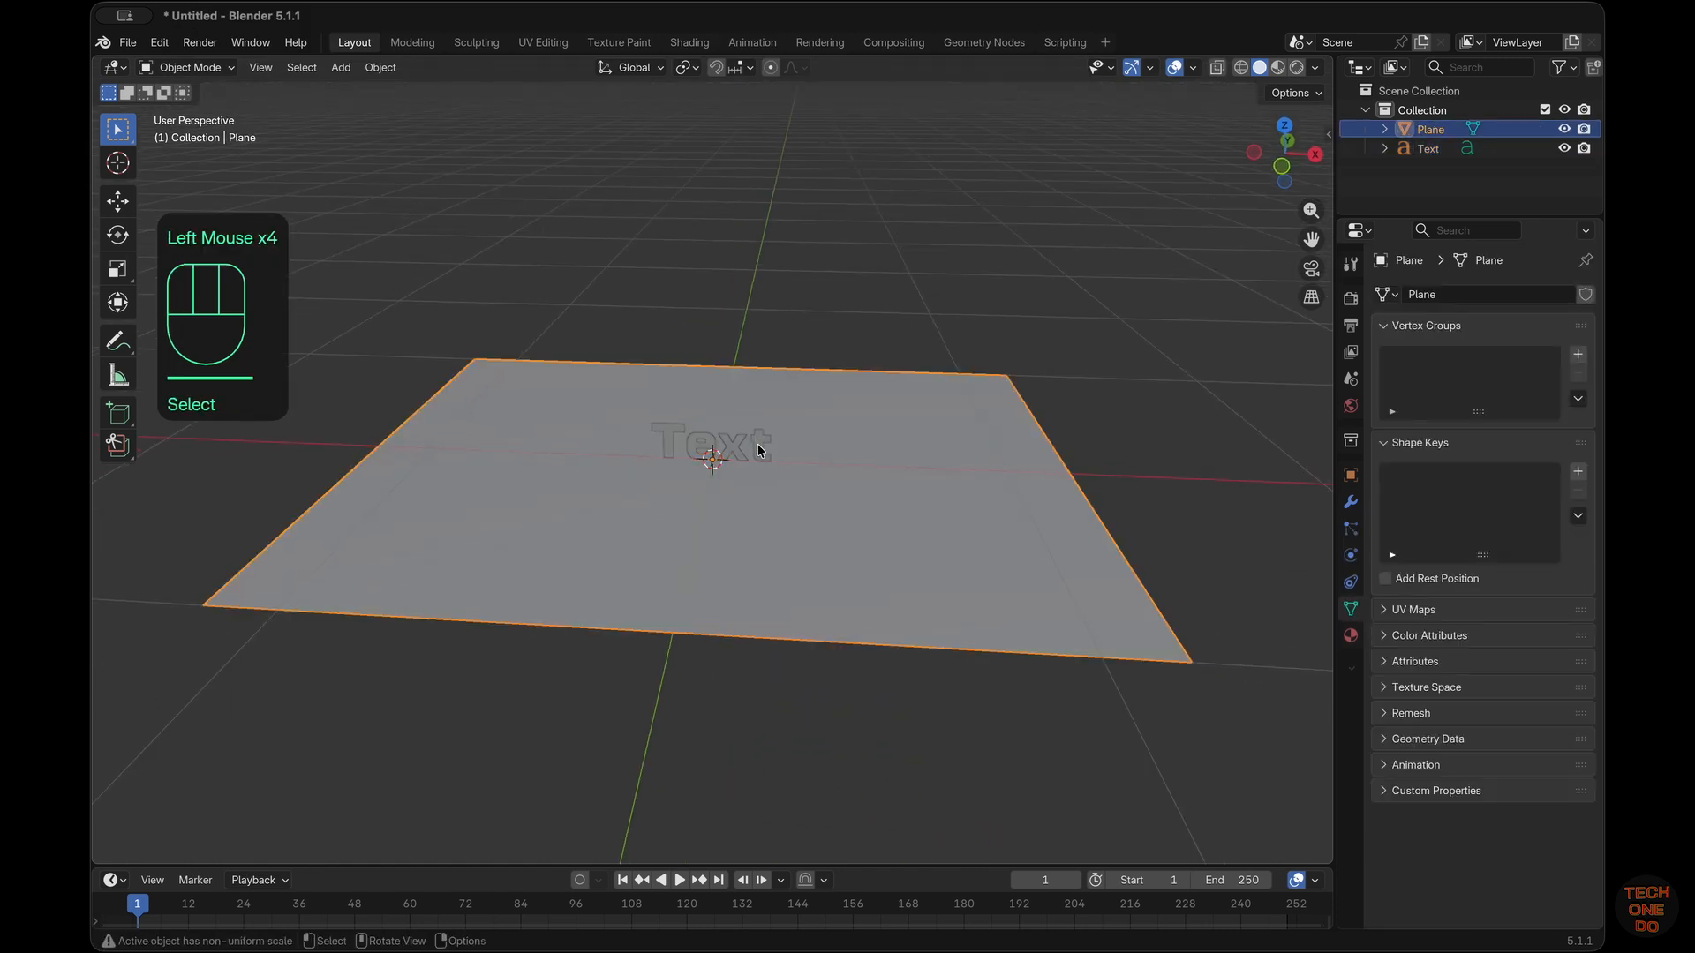
{"action": "left_click", "coordinate": [759, 450]}
{"action": "scroll", "coordinate": [759, 450], "scroll_direction": "left", "scroll_amount": 2}
{"action": "key", "text": "Tab"}
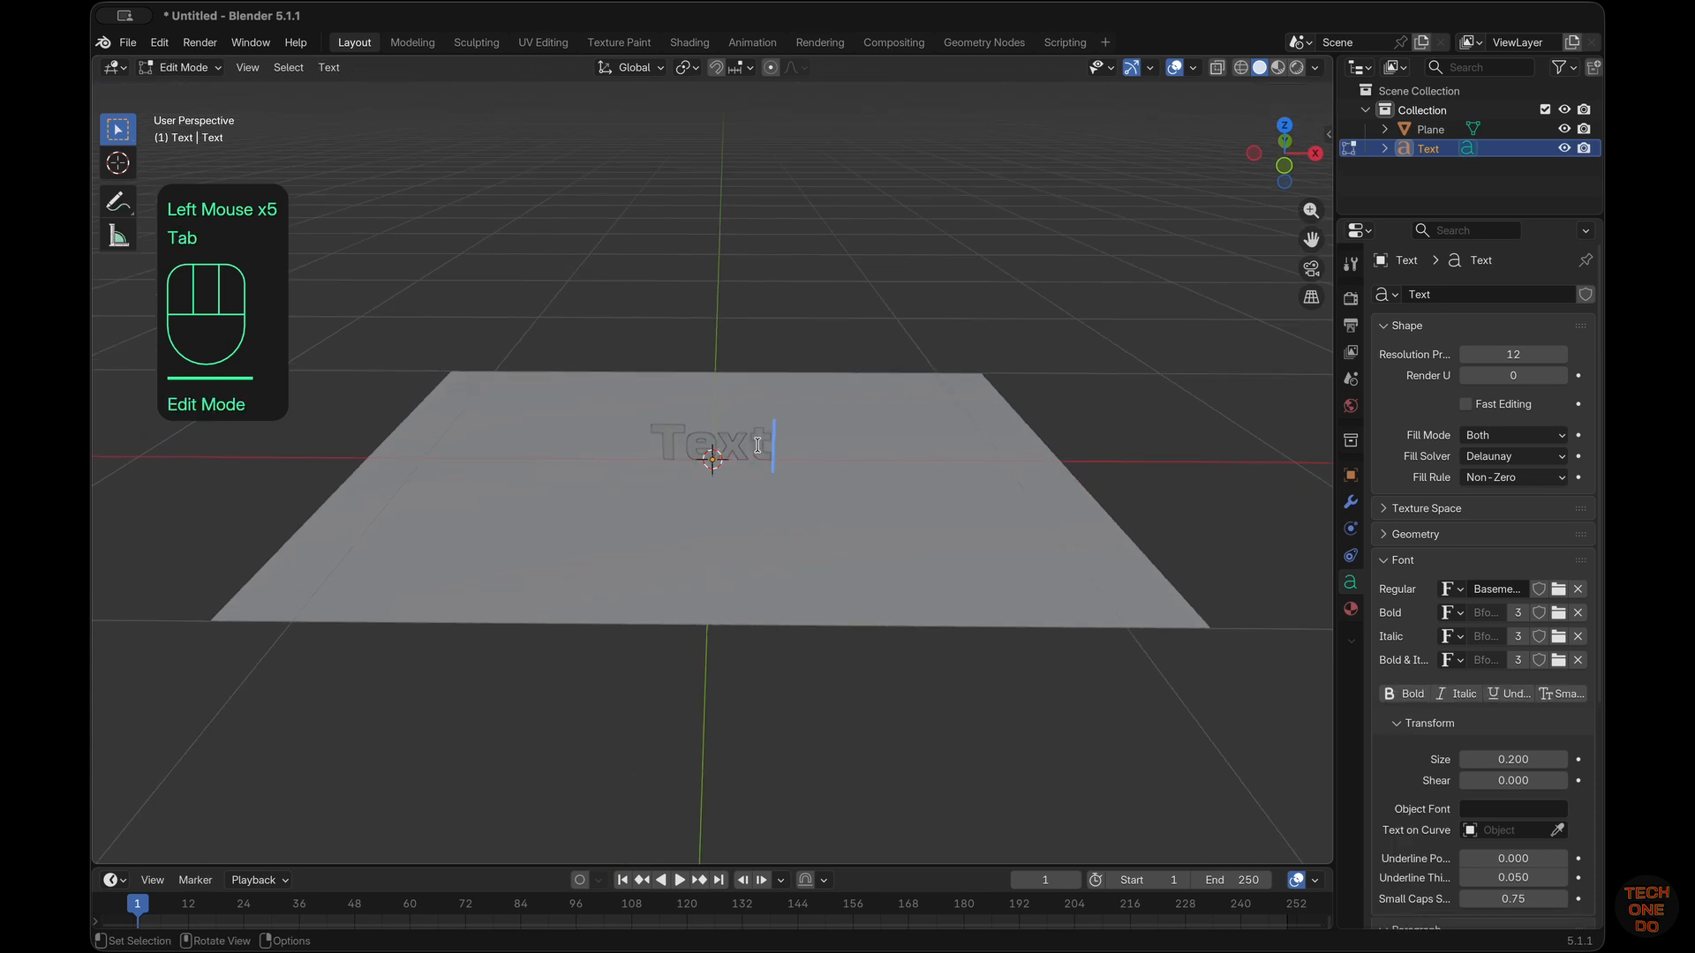
{"action": "key", "text": "BackSpace"}
{"action": "key", "text": "BackSpace"}
{"action": "key", "text": "BackSpace"}
{"action": "key", "text": "BackSpace"}
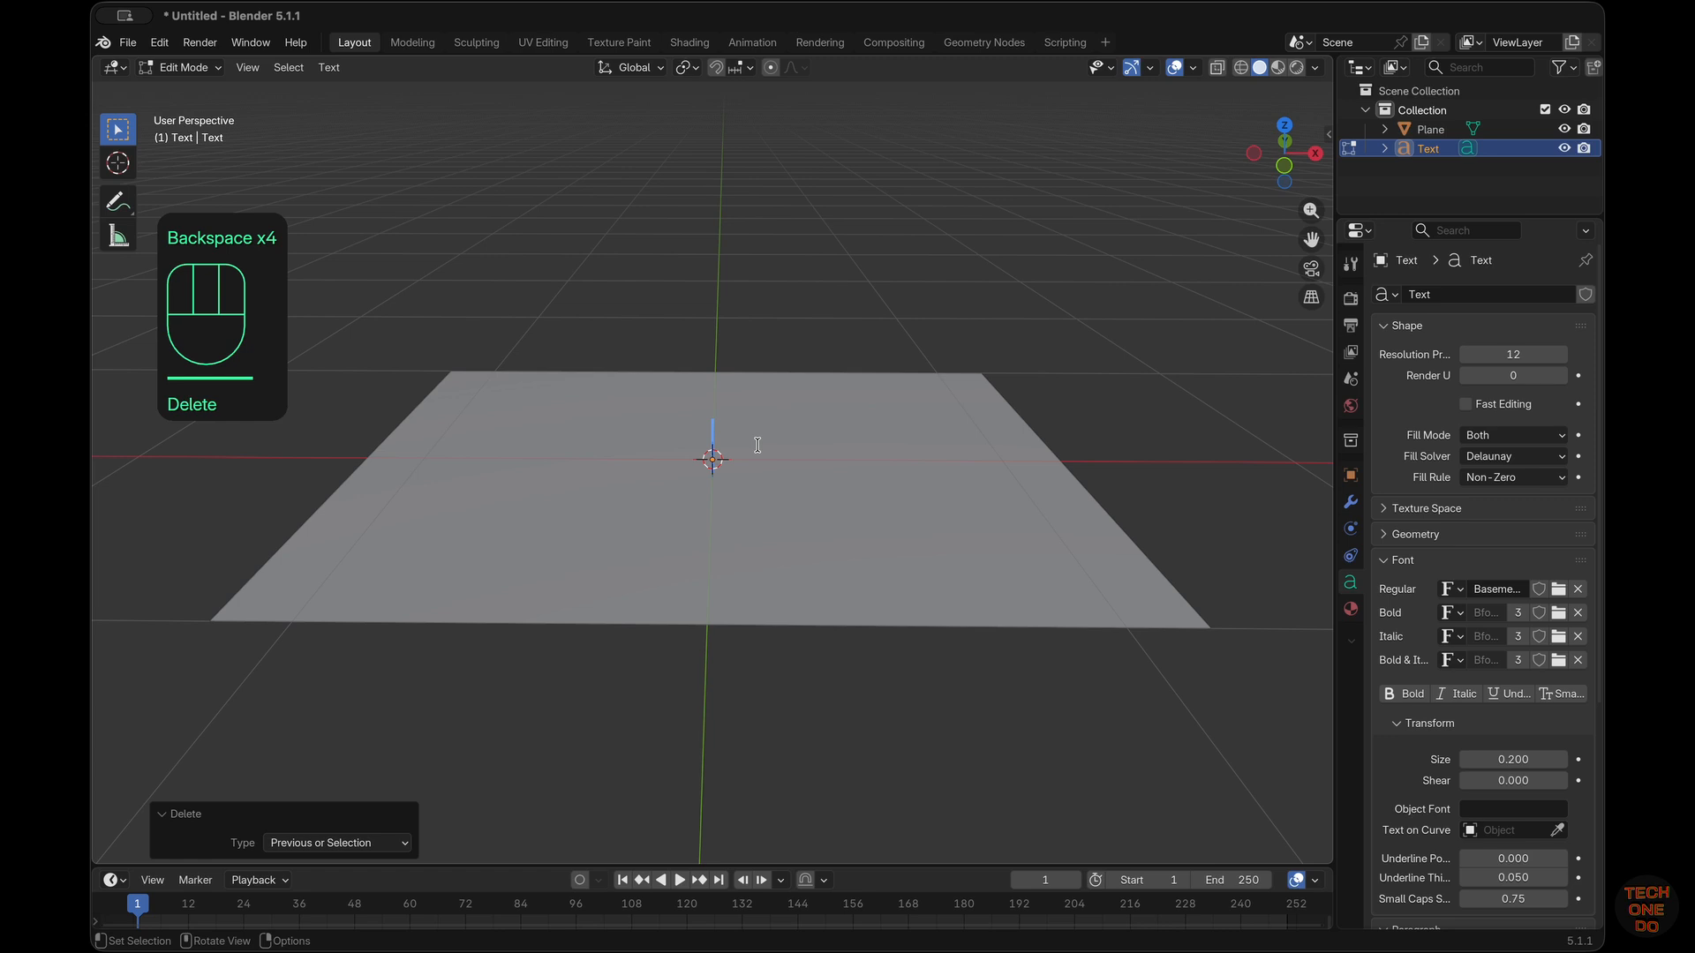
{"action": "type", "text": "tech"}
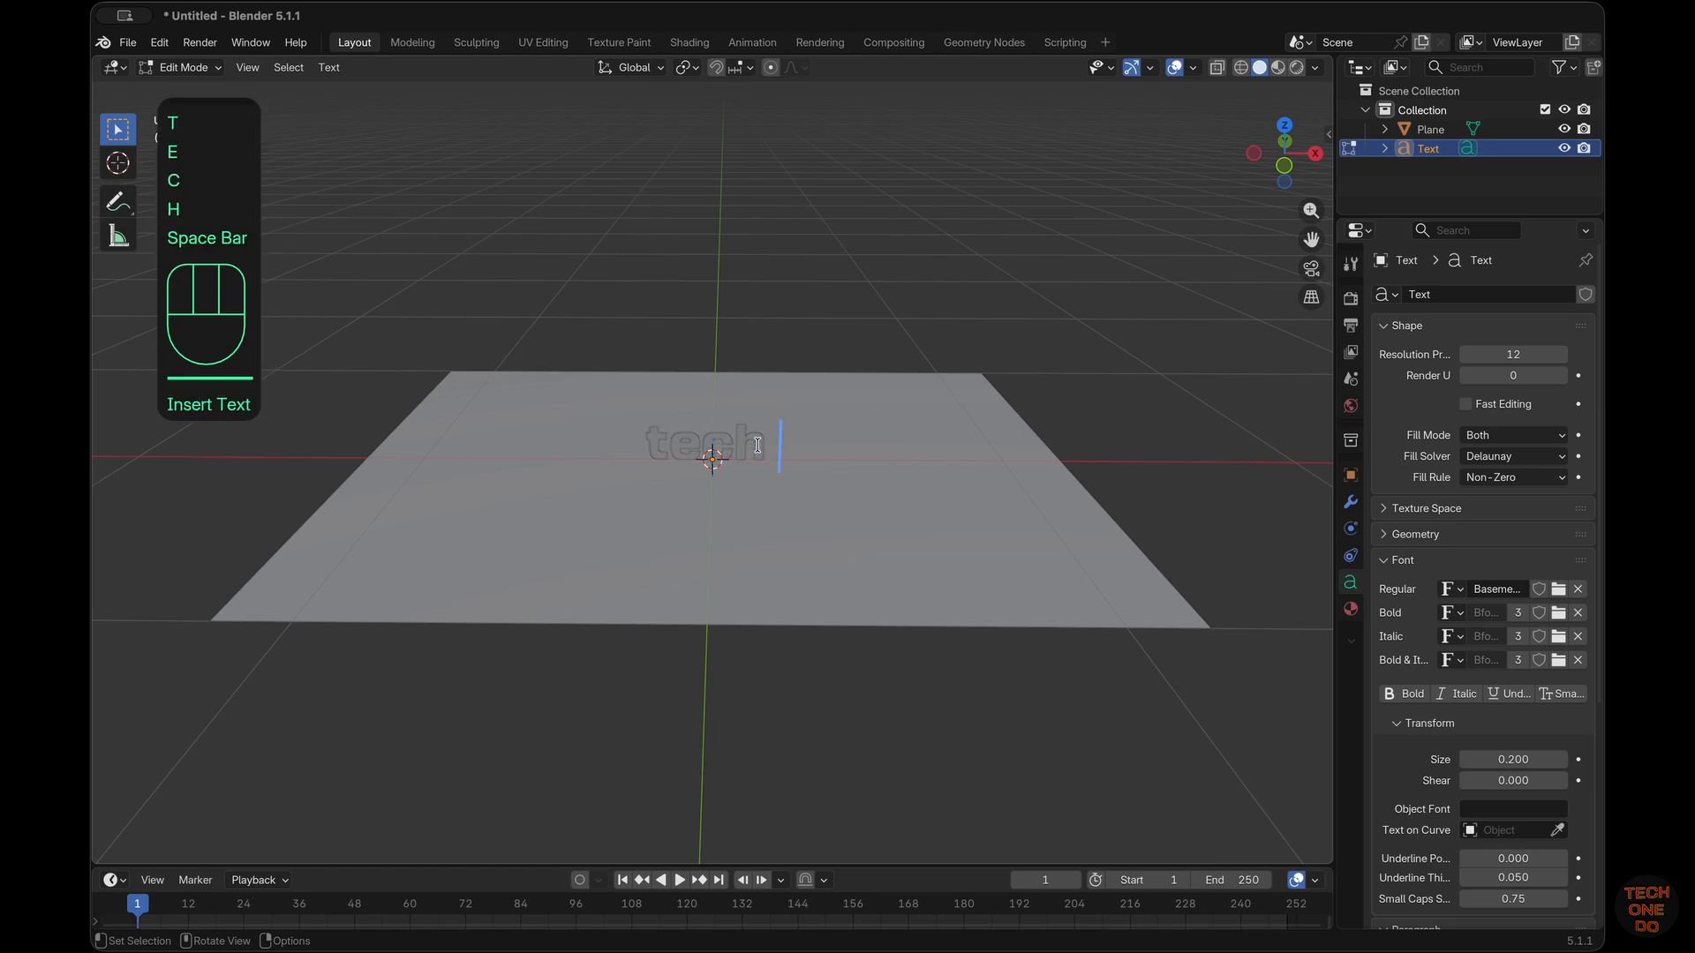
{"action": "key", "text": "BackSpace"}
{"action": "key", "text": "BackSpace"}
{"action": "key", "text": "BackSpace"}
{"action": "key", "text": "BackSpace"}
{"action": "key", "text": "BackSpace"}
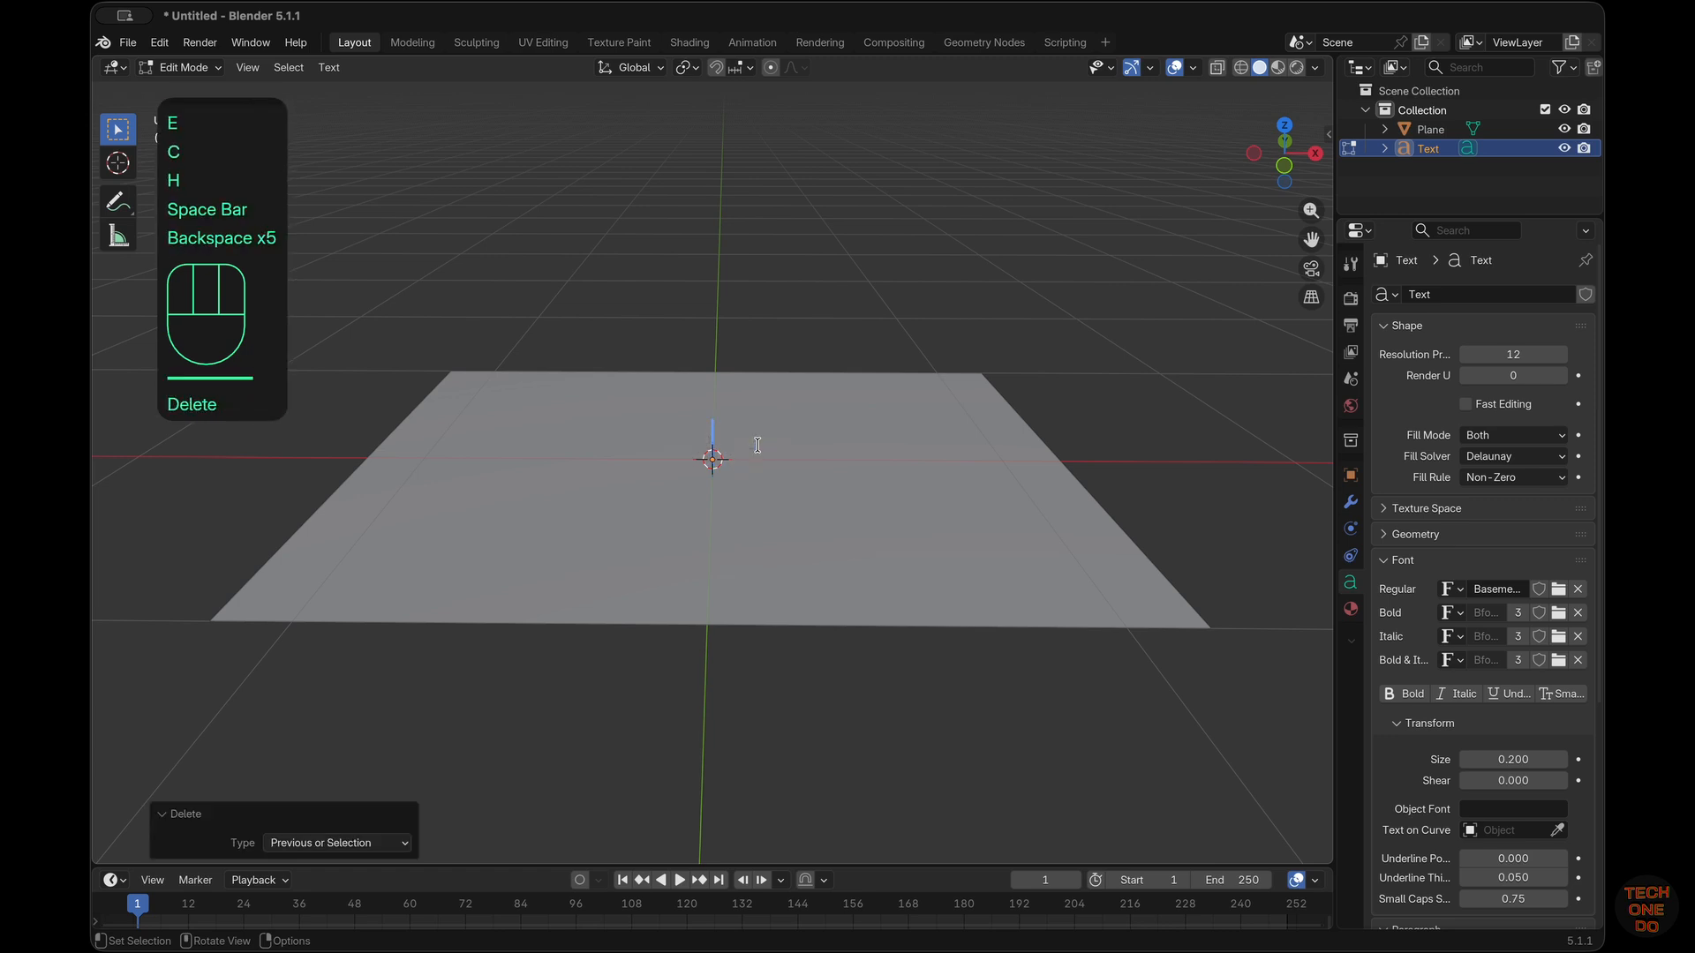
Write TECHONEDO in capitals without spaces as the text content and return to Object Mode
{"action": "type", "text": "TECH ONE"}
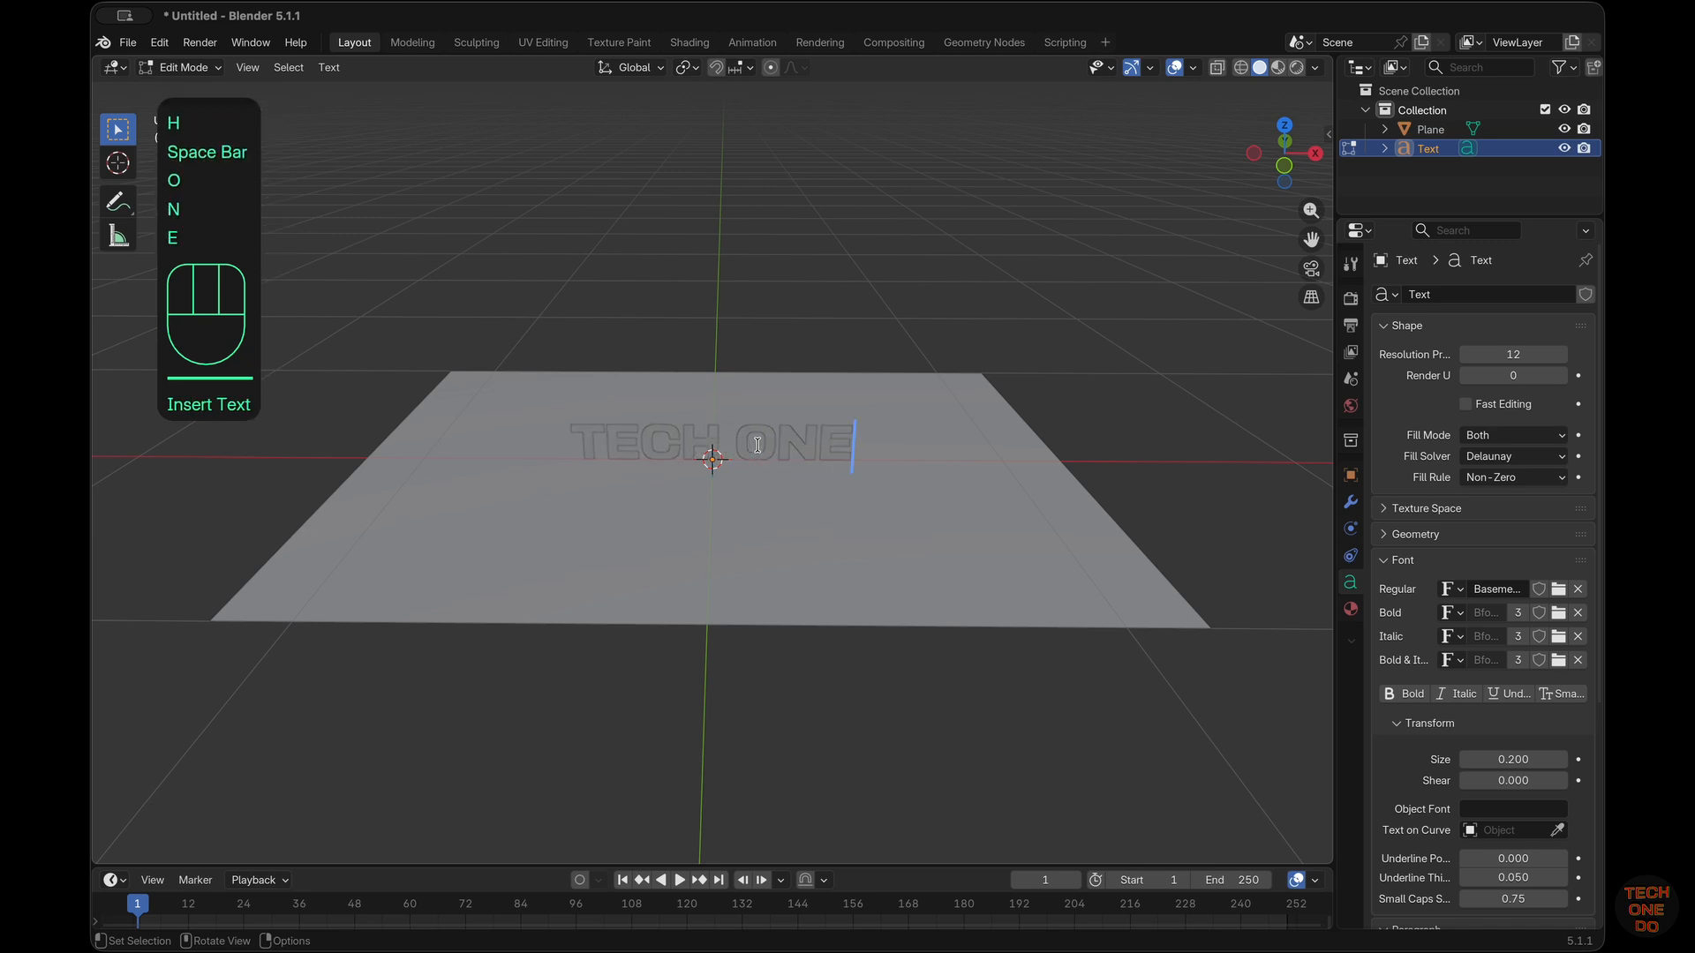
{"action": "key", "text": "BackSpace"}
{"action": "key", "text": "BackSpace"}
{"action": "key", "text": "BackSpace"}
{"action": "key", "text": "BackSpace"}
{"action": "key", "text": "BackSpace"}
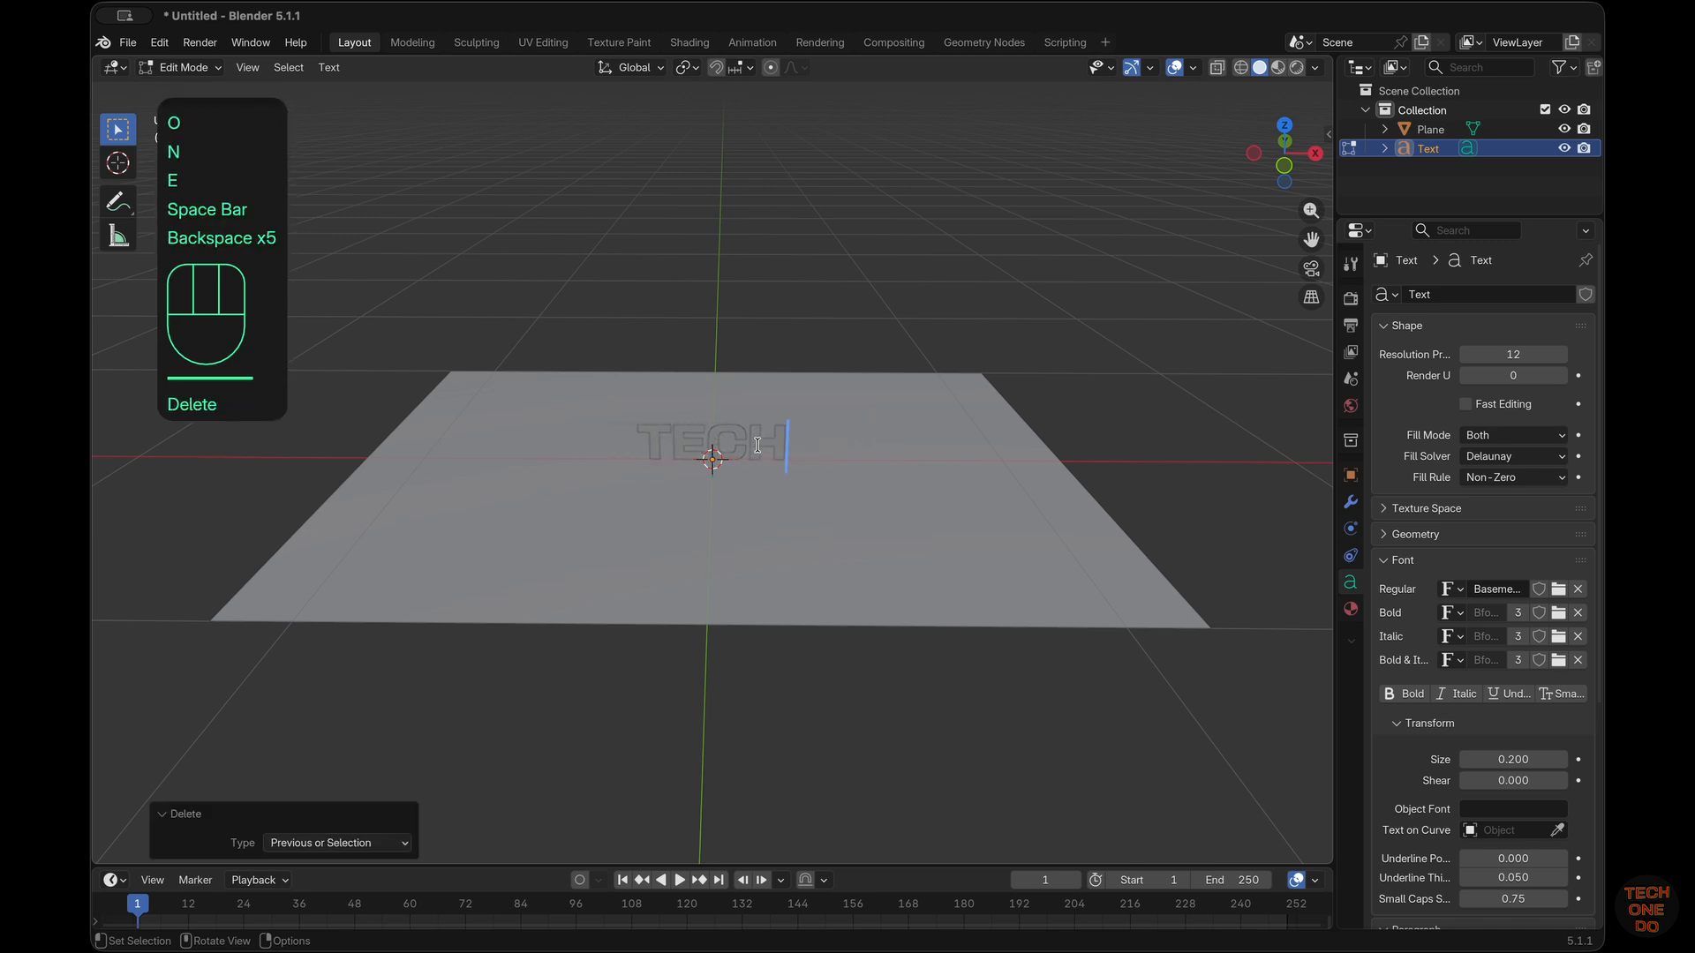
{"action": "type", "text": "ONEDO"}
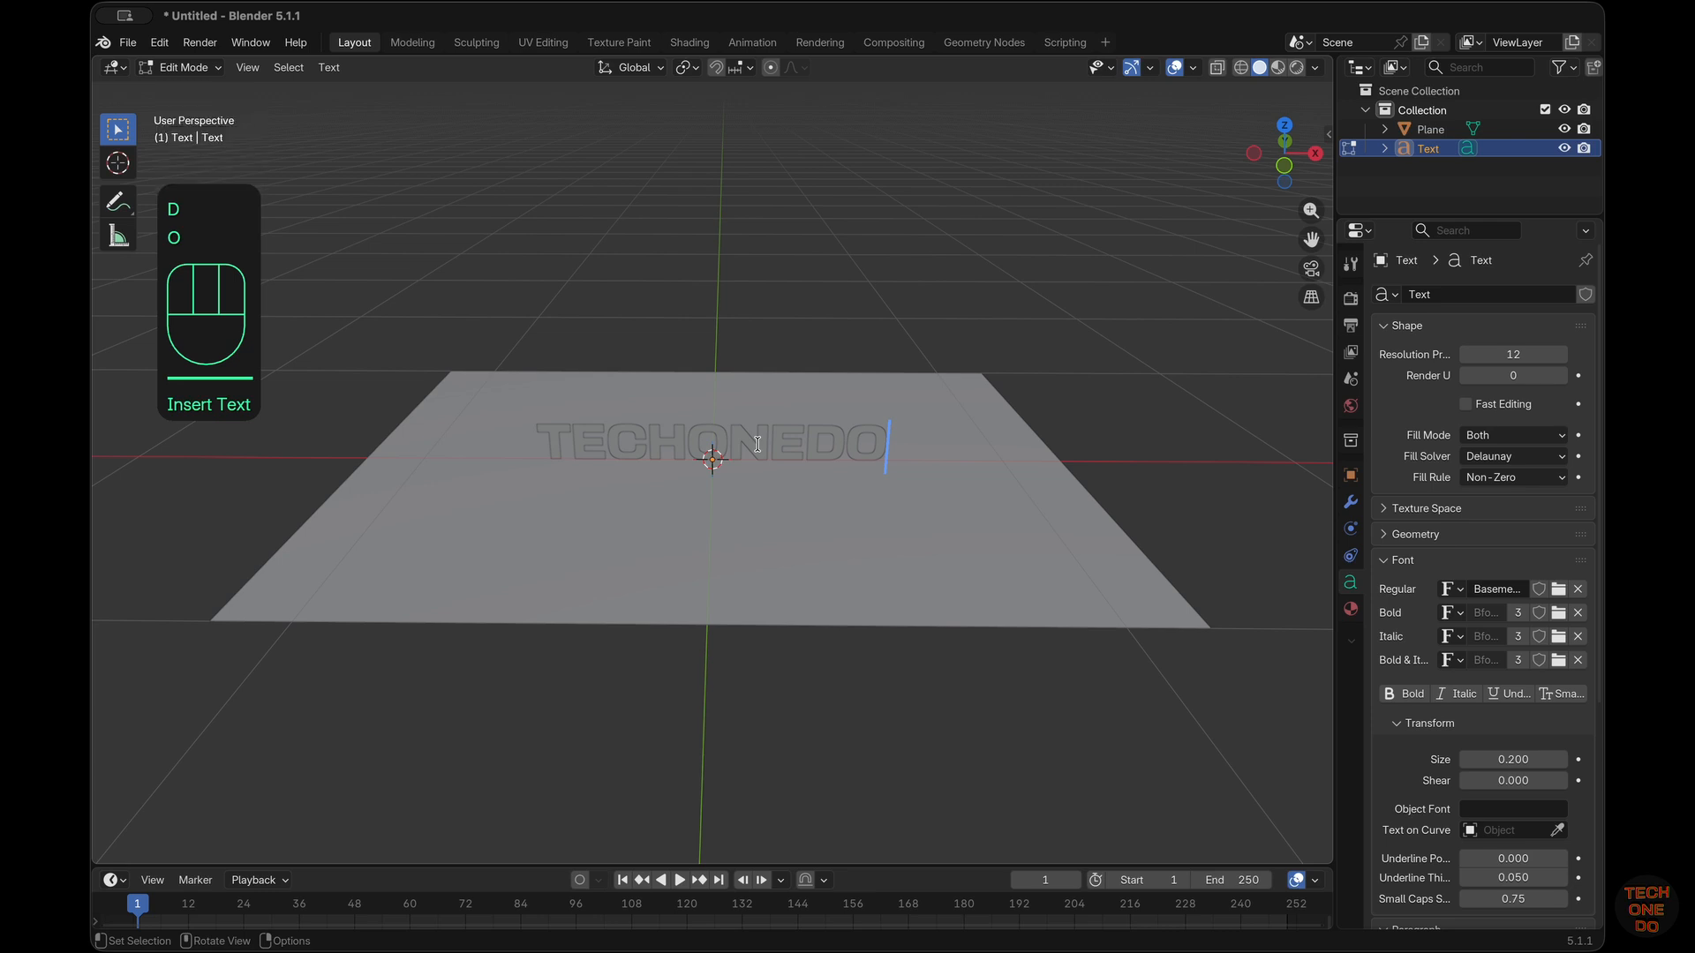
{"action": "key", "text": "Tab"}
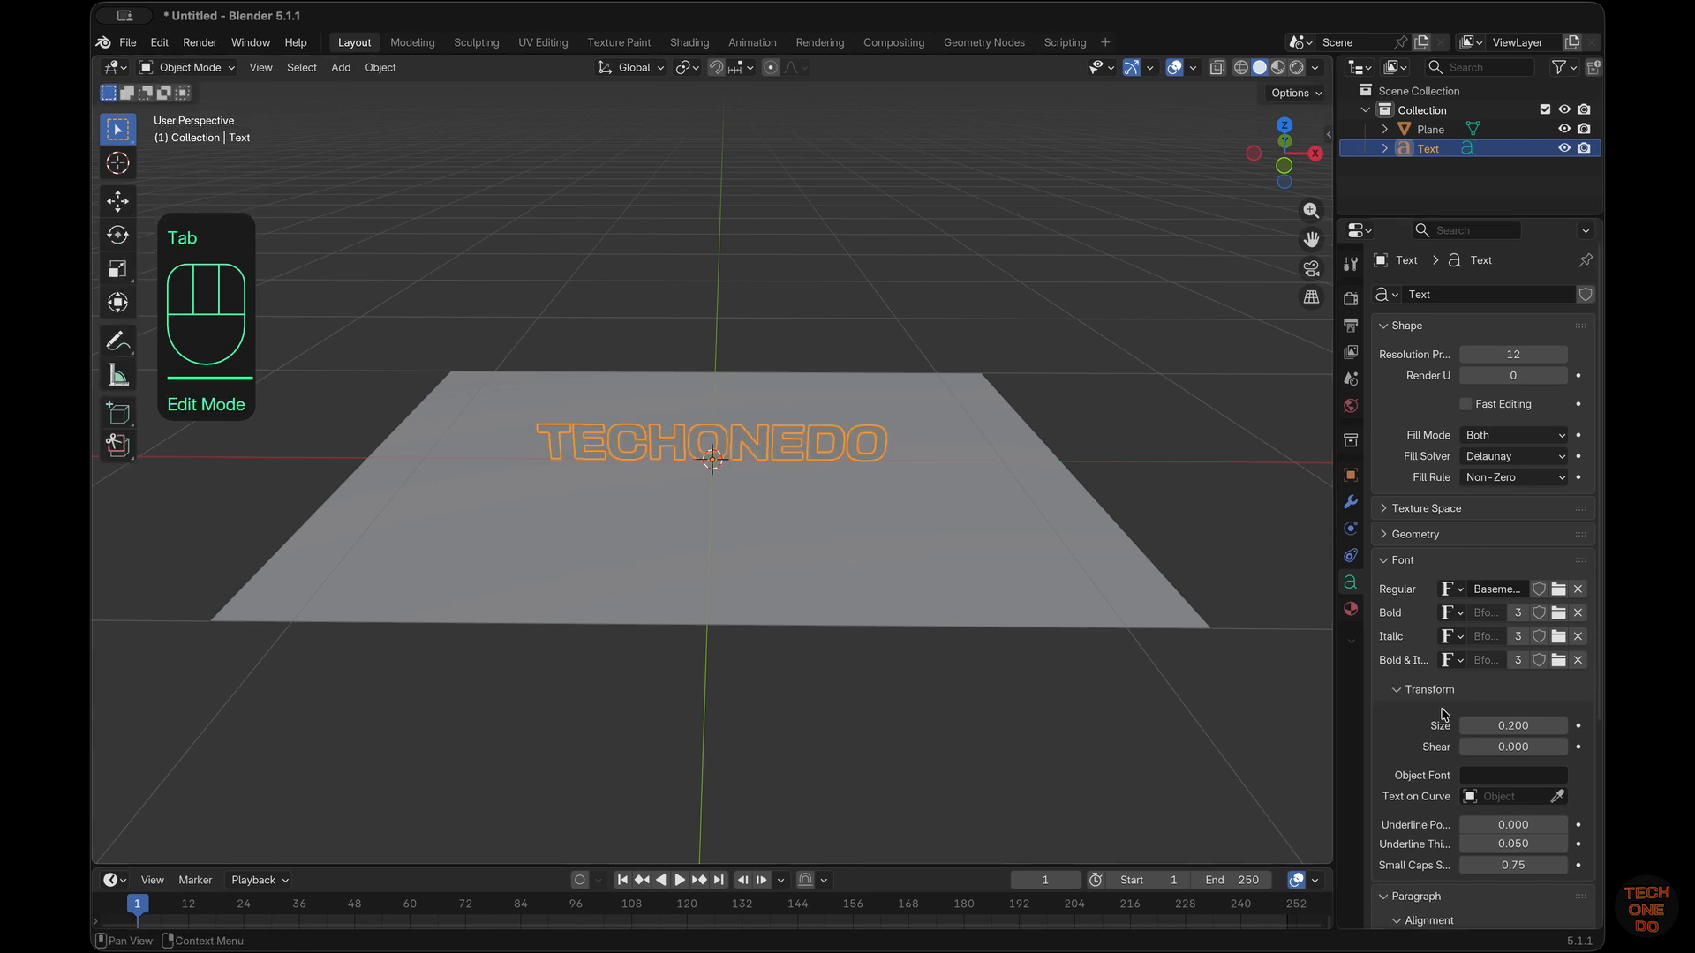
Remove the Text Color material slot from the text object and deselect the text
{"action": "scroll", "coordinate": [1445, 713], "scroll_direction": "down", "scroll_amount": 8}
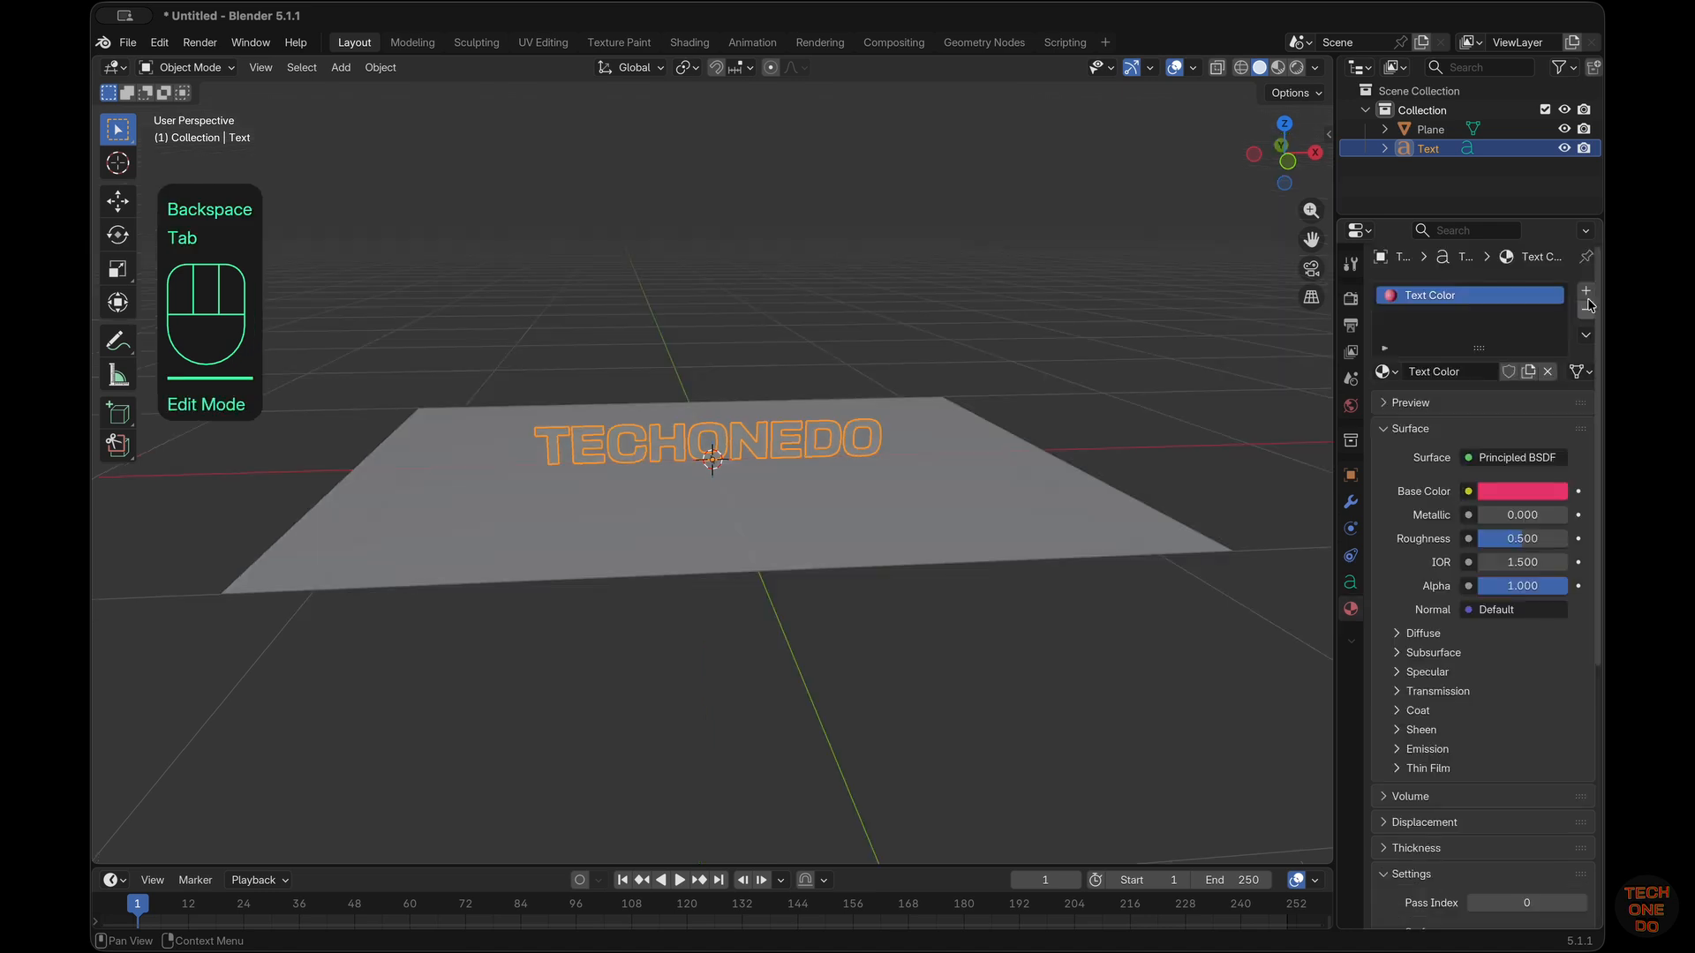
{"action": "left_click", "coordinate": [1586, 313]}
{"action": "left_click", "coordinate": [1069, 655]}
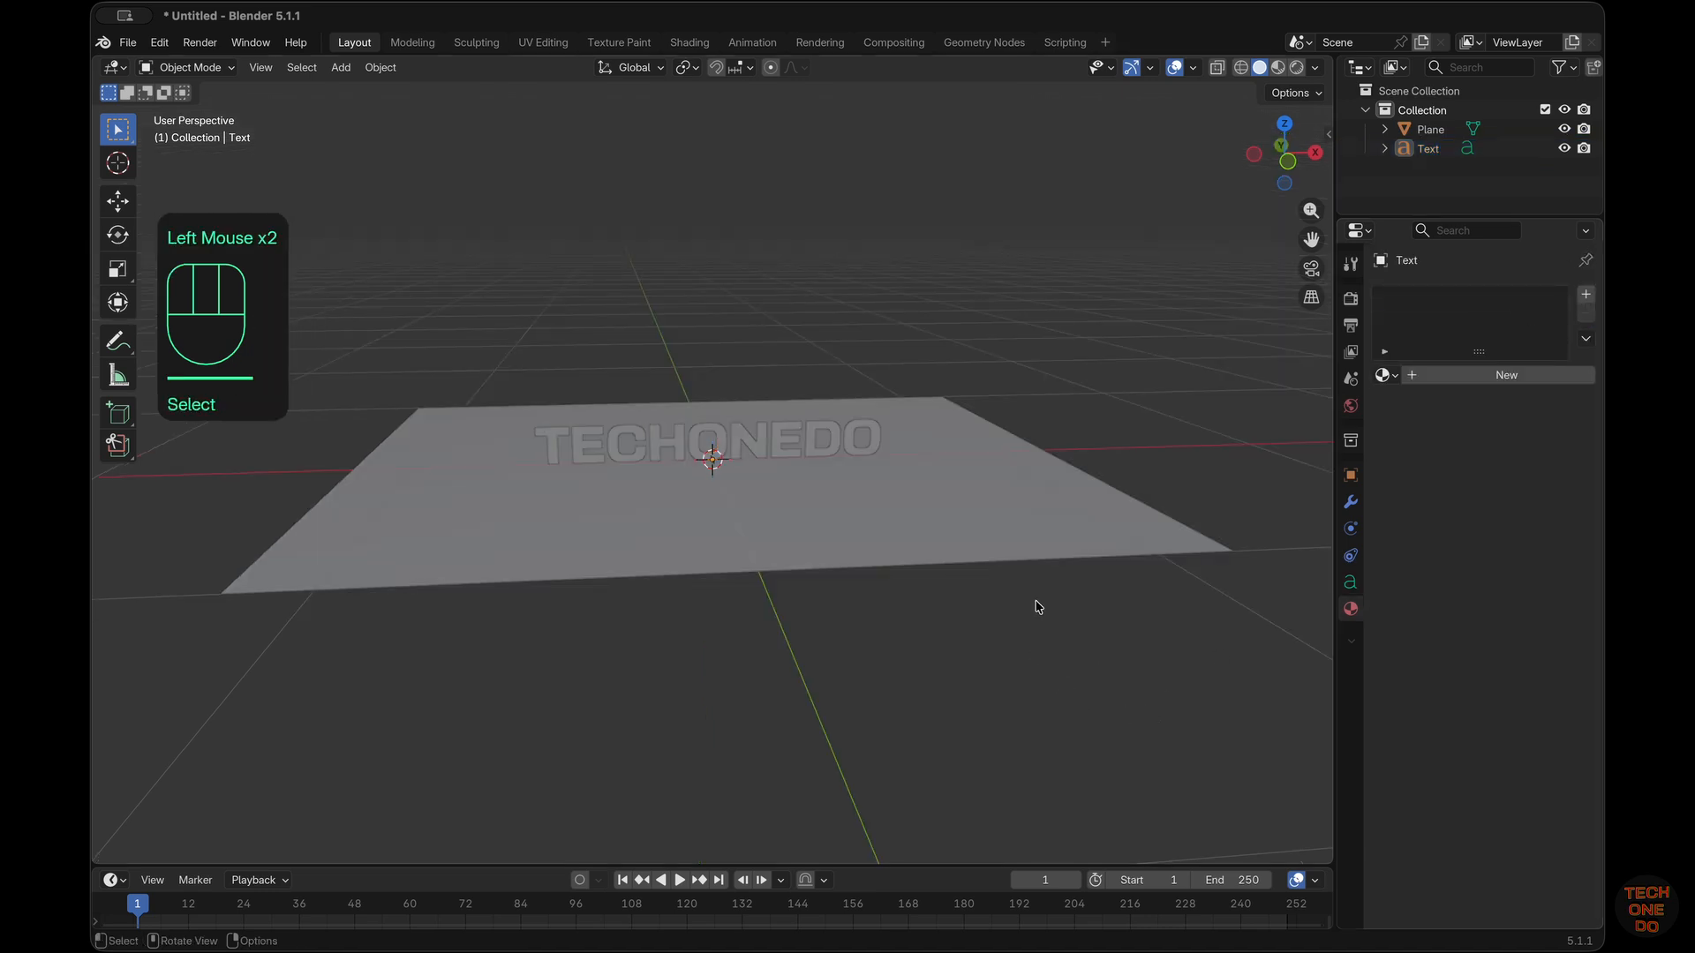
Switch the viewport to Material Preview shading, facing the front of the text
{"action": "scroll", "coordinate": [1037, 504], "scroll_direction": "right", "scroll_amount": 6}
{"action": "scroll", "coordinate": [1037, 503], "scroll_direction": "left", "scroll_amount": 7}
{"action": "left_click", "coordinate": [1278, 67]}
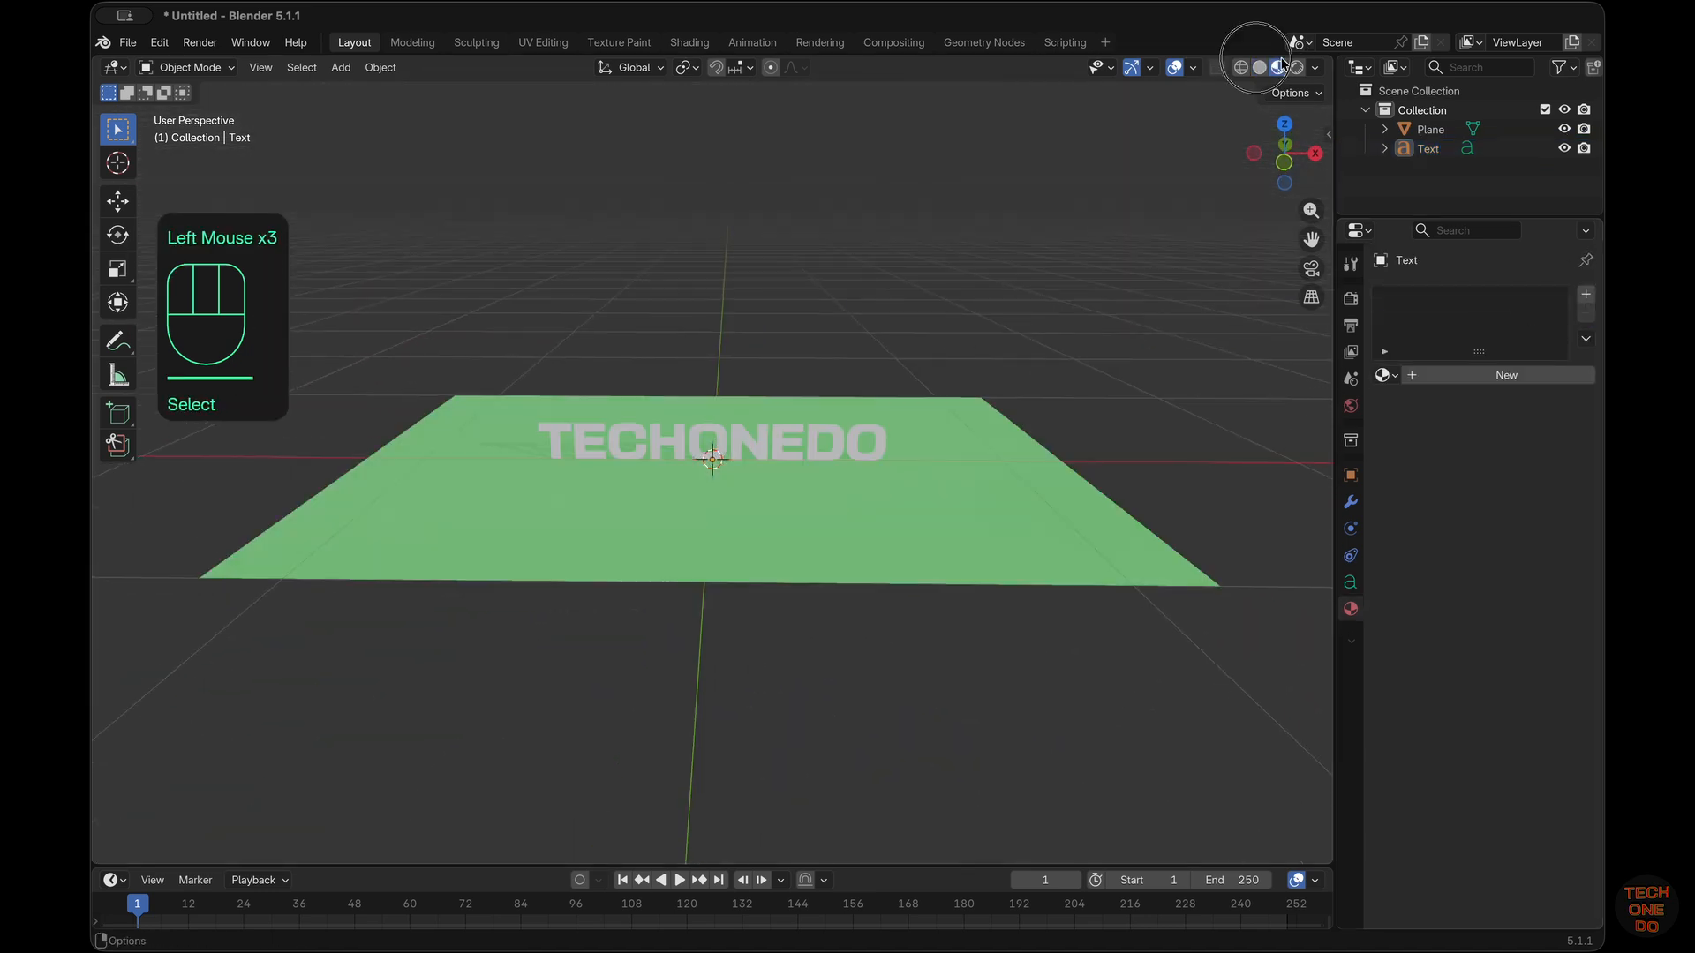
Give the TECHONEDO text a new material with a red base color and a roughness of 0
{"action": "left_click", "coordinate": [840, 450]}
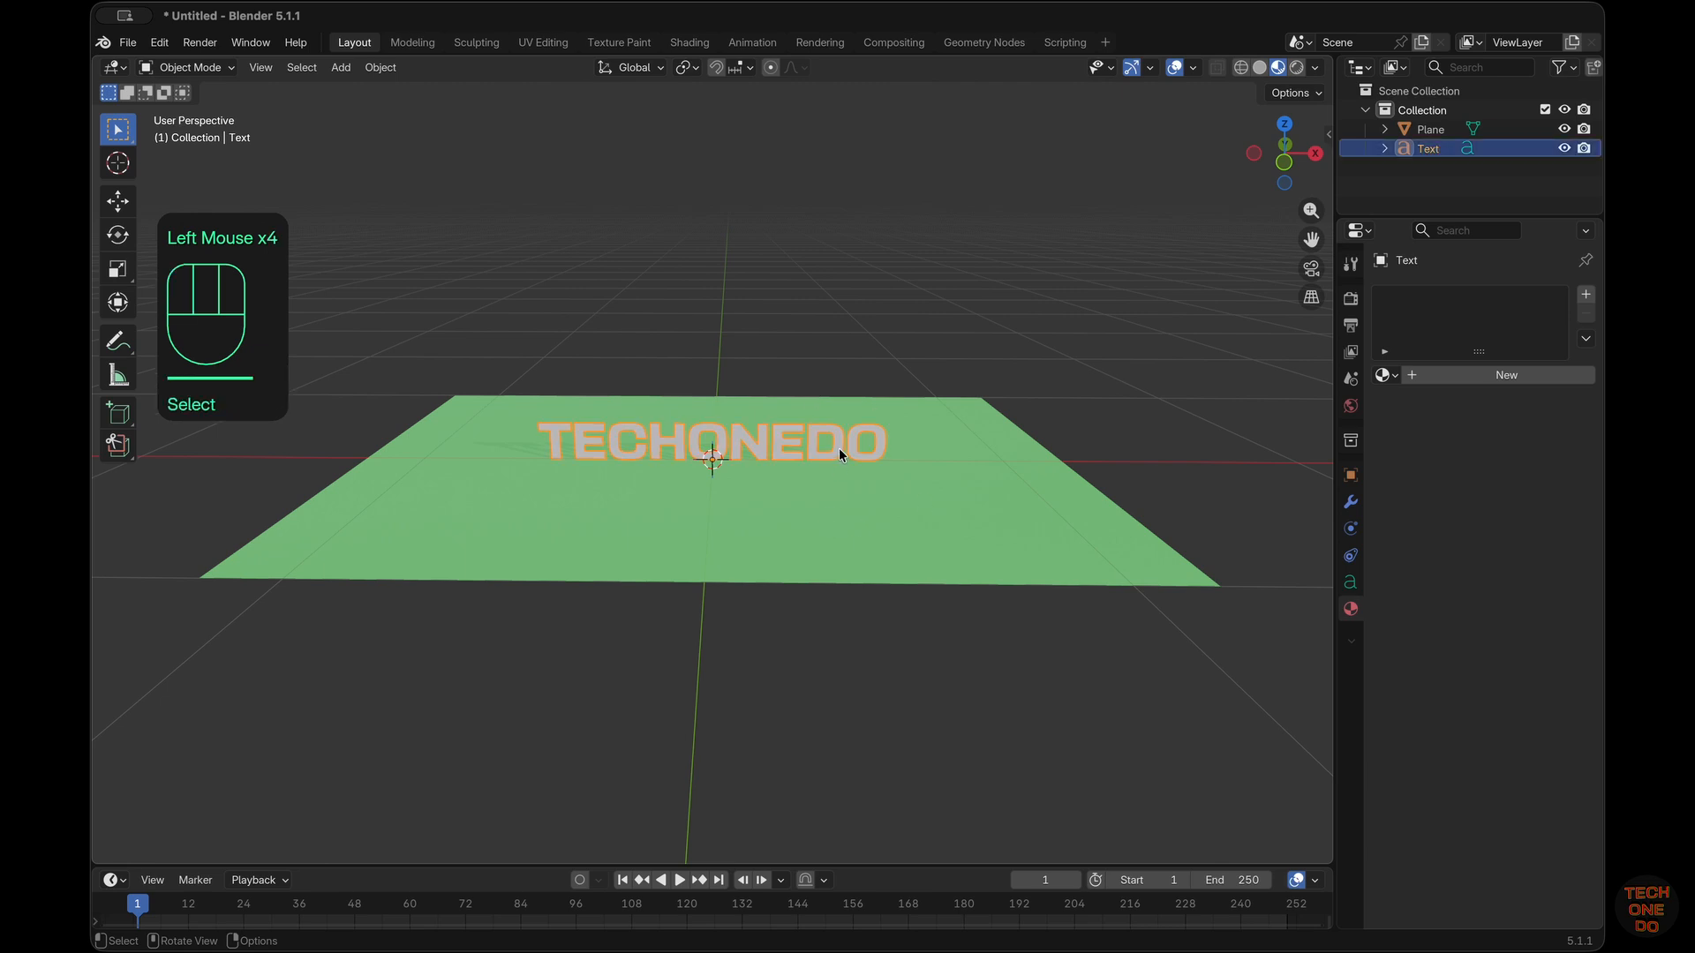
{"action": "left_click", "coordinate": [1506, 375]}
{"action": "left_click", "coordinate": [1526, 495]}
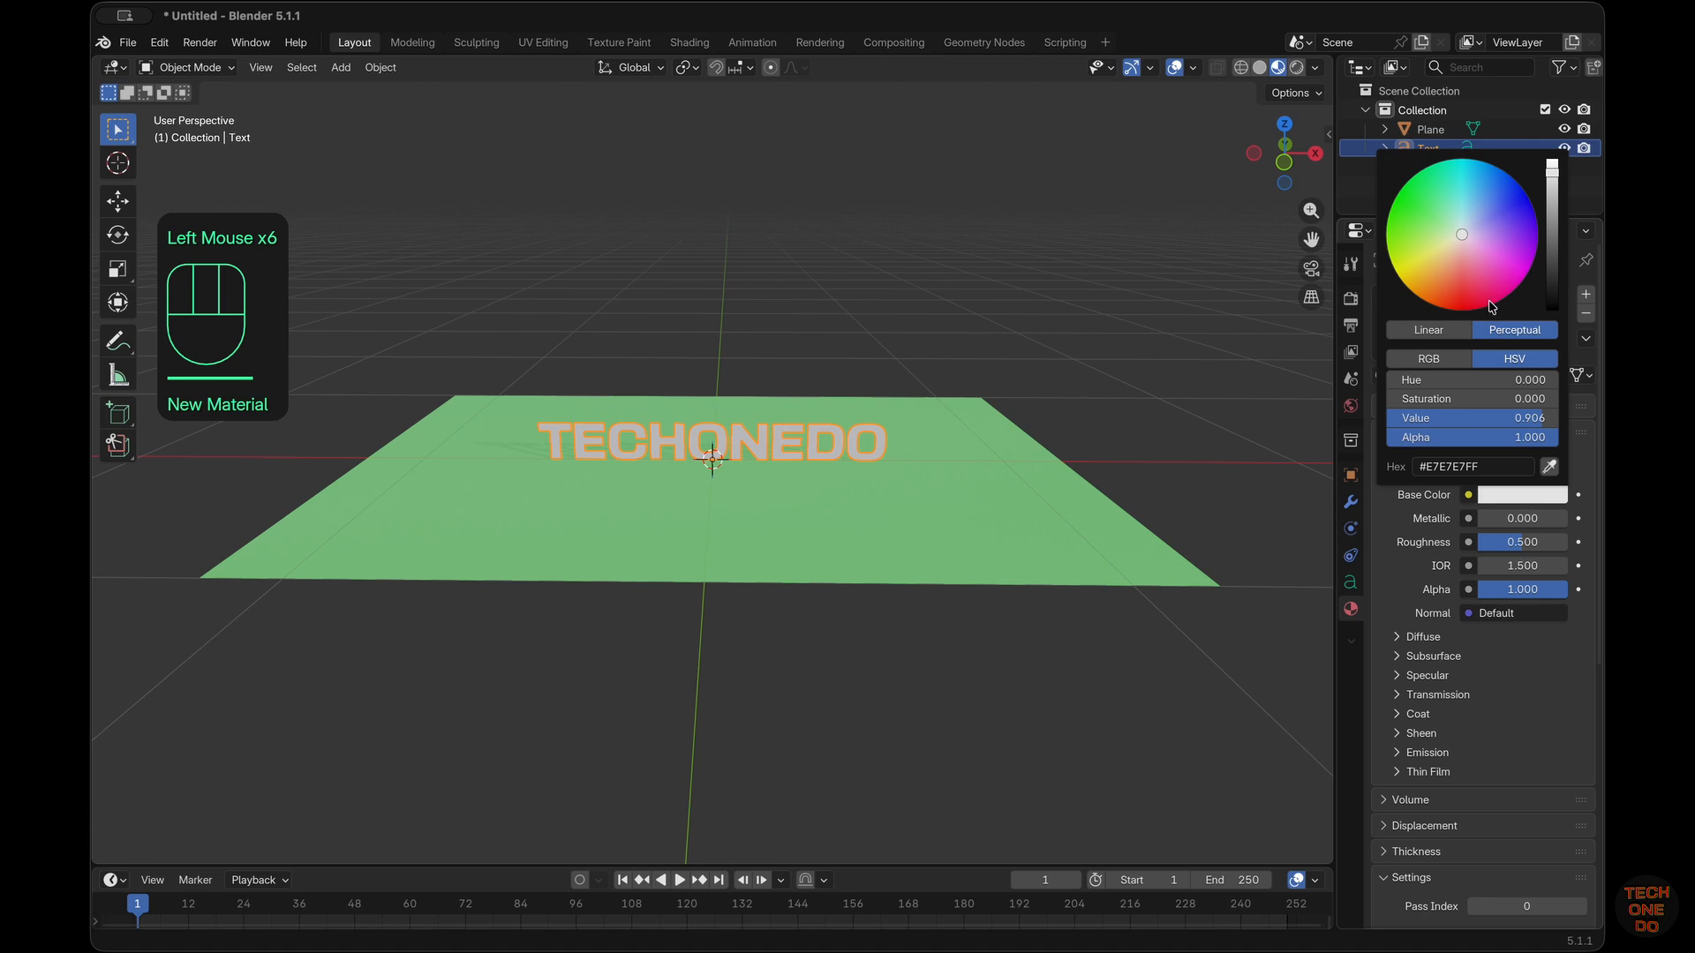
{"action": "left_click", "coordinate": [1466, 296]}
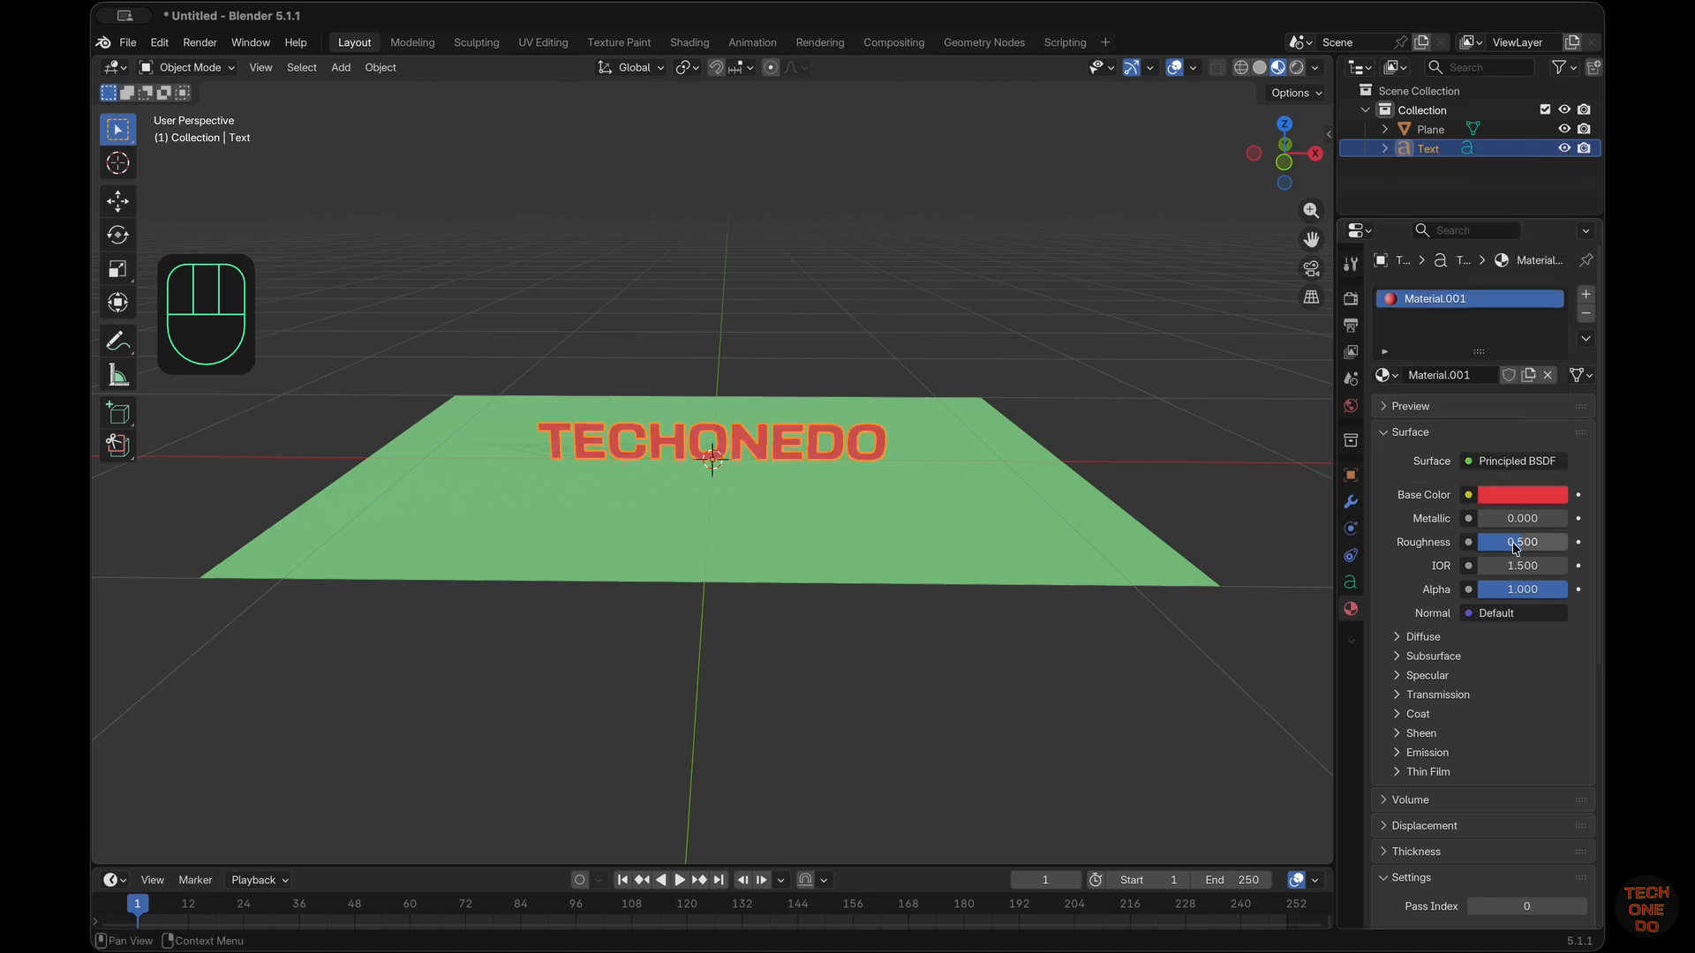
{"action": "left_click_drag", "start_coordinate": [1514, 547], "coordinate": [1373, 513]}
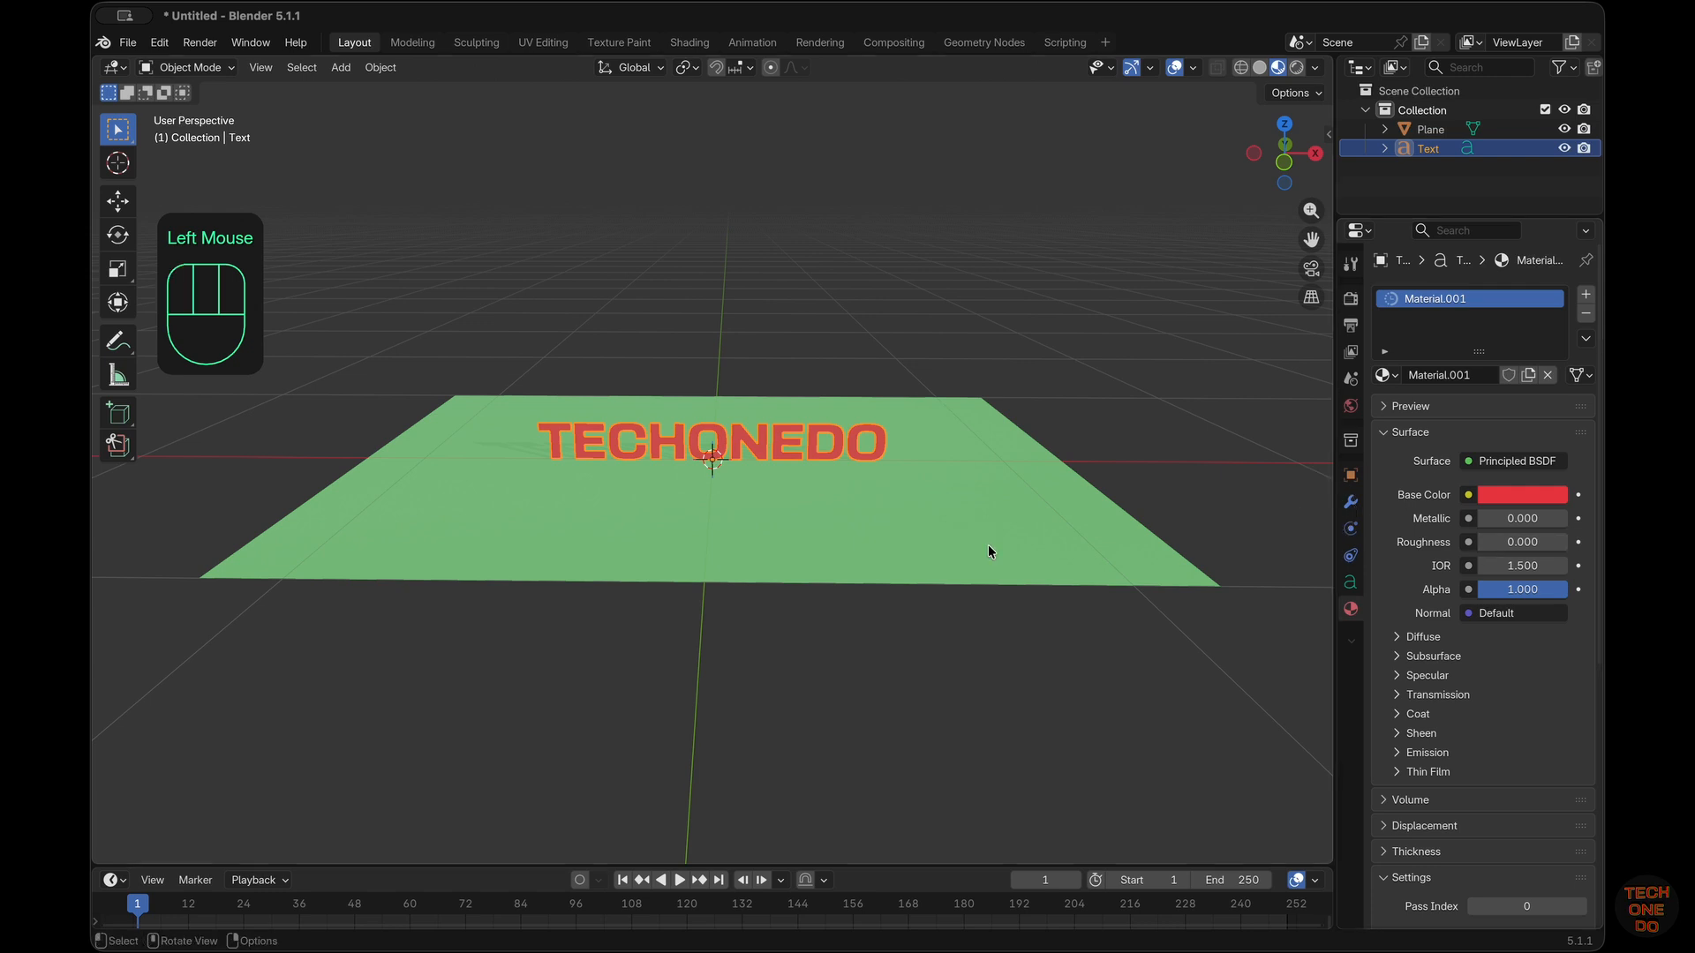
Isolate the text object in Local View so the green plane is hidden, and face its front
{"action": "scroll", "coordinate": [927, 529], "scroll_direction": "up", "scroll_amount": 5}
{"action": "scroll", "coordinate": [927, 528], "scroll_direction": "down", "scroll_amount": 5}
{"action": "scroll", "coordinate": [927, 529], "scroll_direction": "right", "scroll_amount": 5}
{"action": "scroll", "coordinate": [927, 533], "scroll_direction": "left", "scroll_amount": 5}
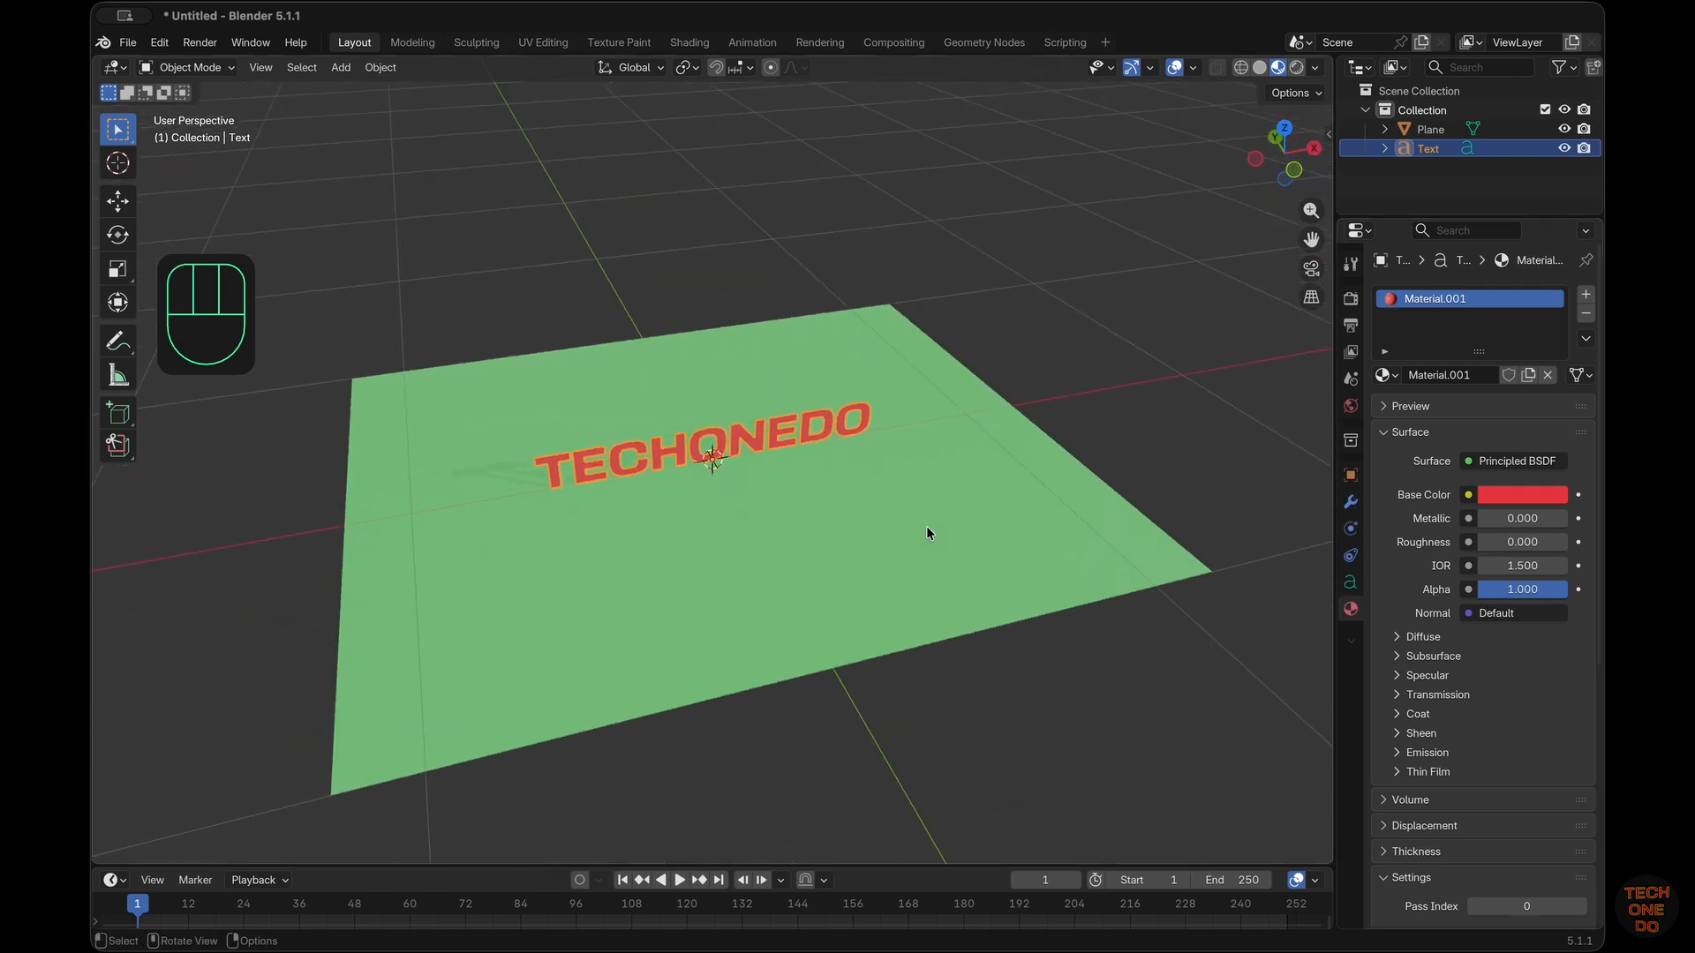
{"action": "scroll", "coordinate": [927, 533], "scroll_direction": "right", "scroll_amount": 5}
{"action": "scroll", "coordinate": [927, 534], "scroll_direction": "down", "scroll_amount": 4}
{"action": "left_click", "coordinate": [925, 526]}
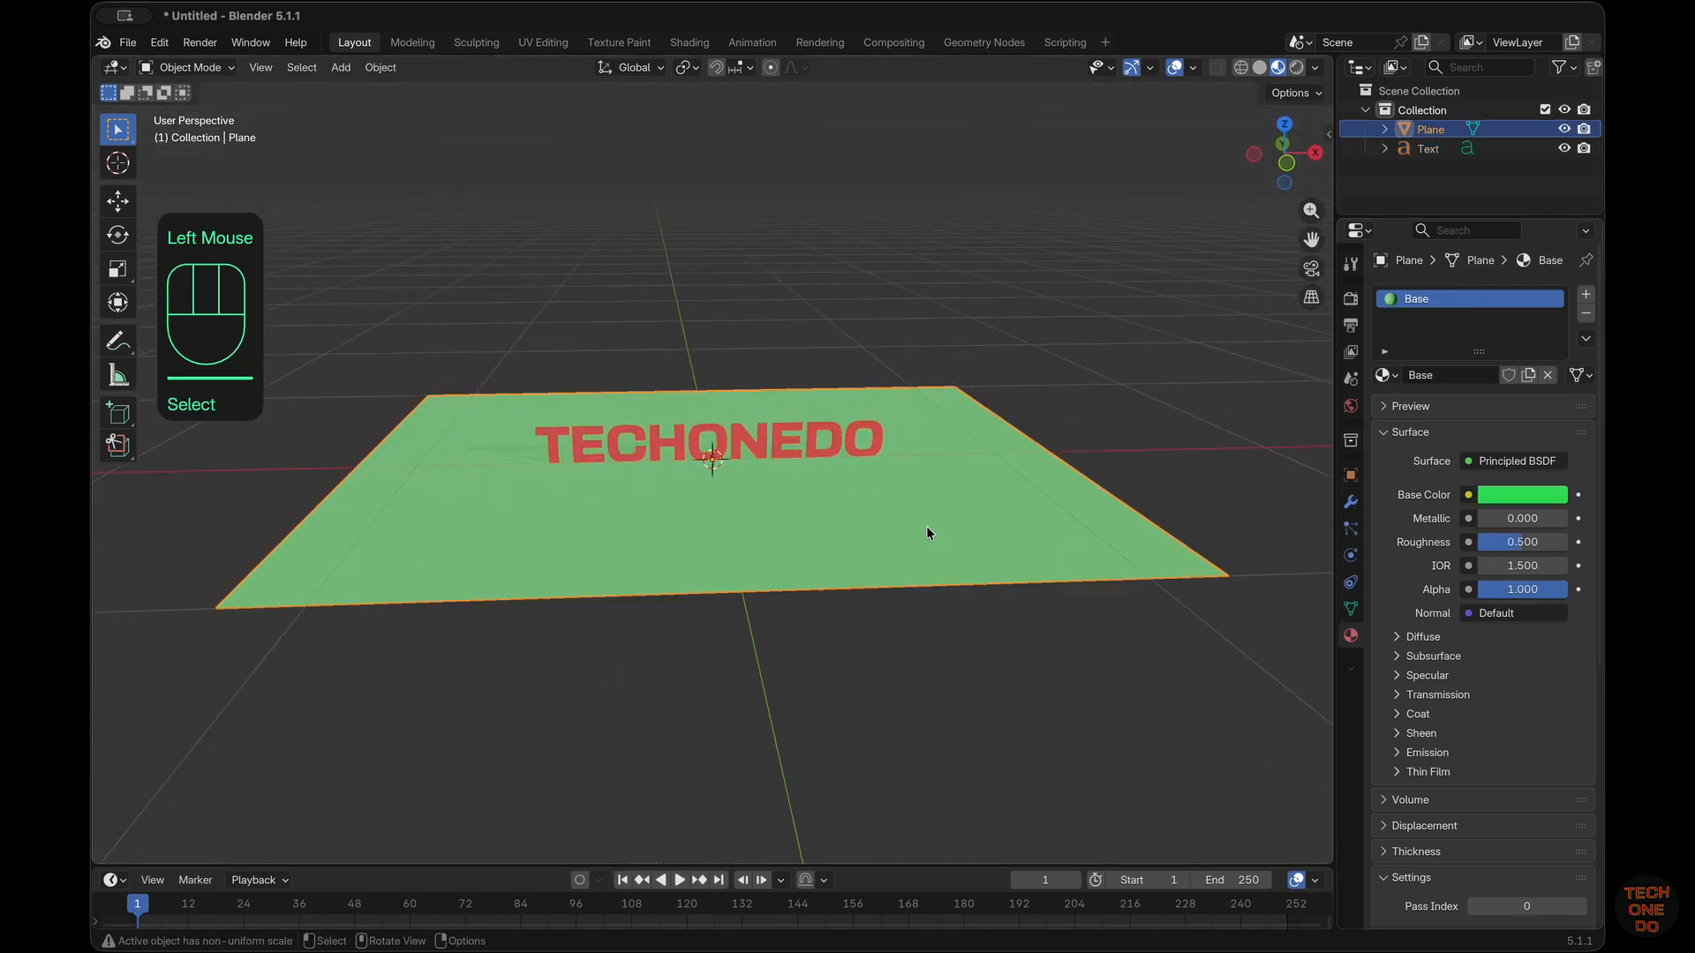
{"action": "key", "text": "KP_Divide"}
{"action": "key", "text": "KP_Divide"}
{"action": "left_click", "coordinate": [833, 433]}
{"action": "key", "text": "KP_Divide"}
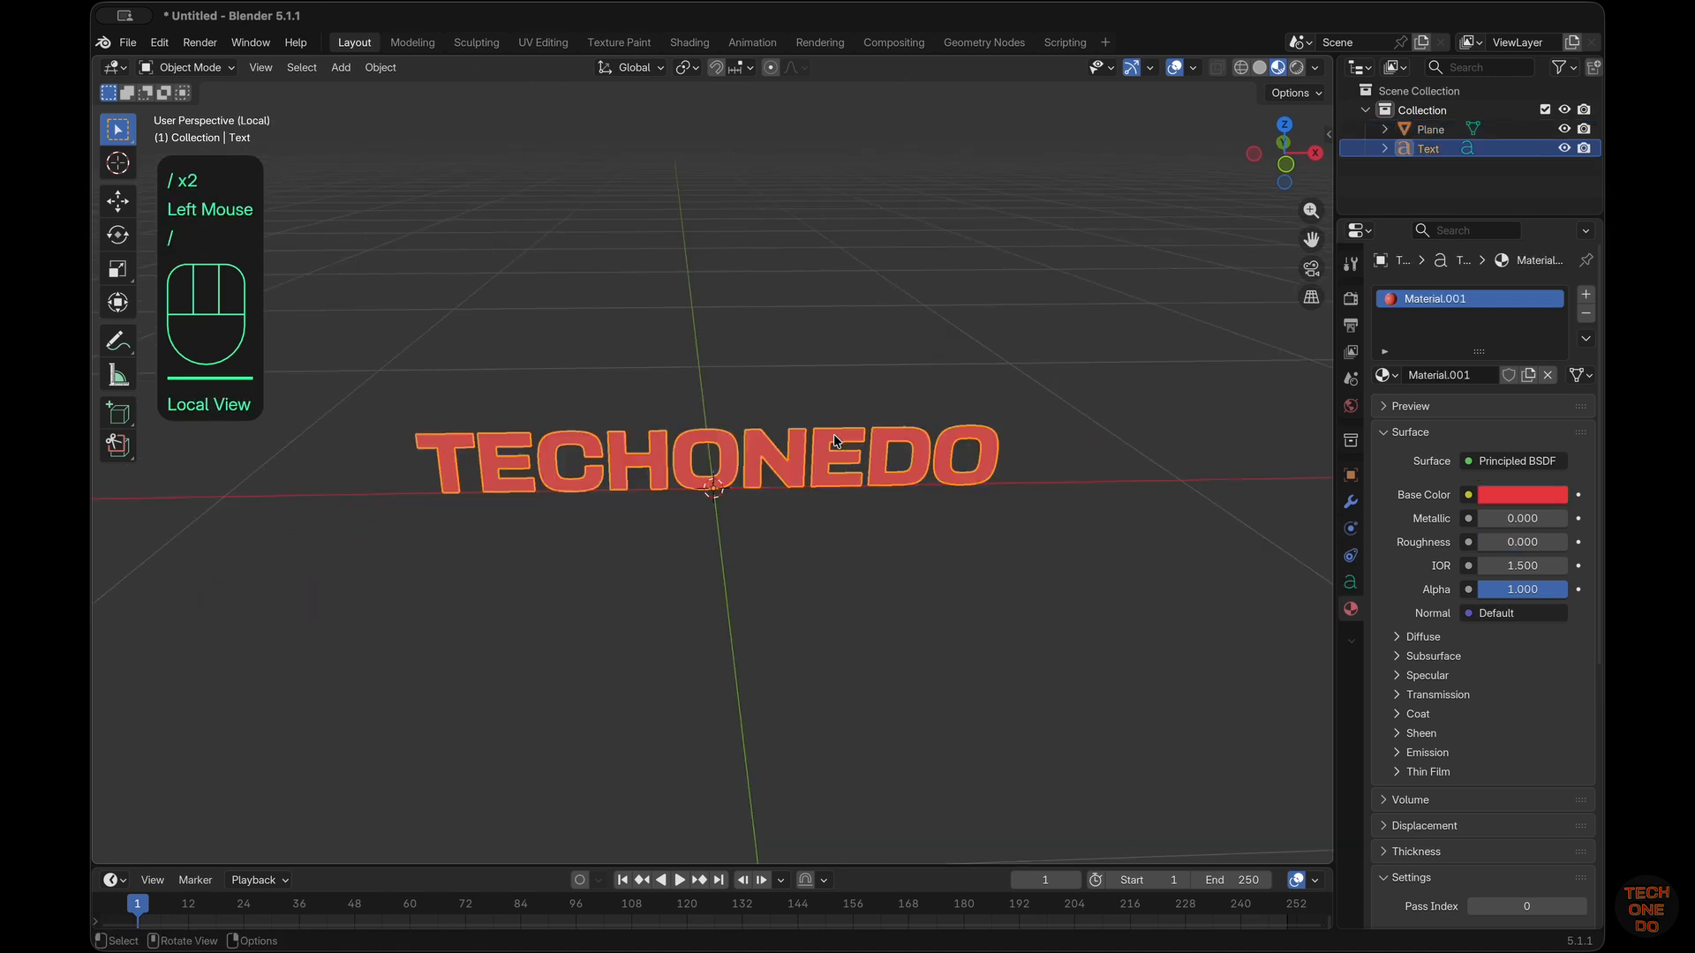
{"action": "scroll", "coordinate": [1000, 588], "scroll_direction": "up", "scroll_amount": 3}
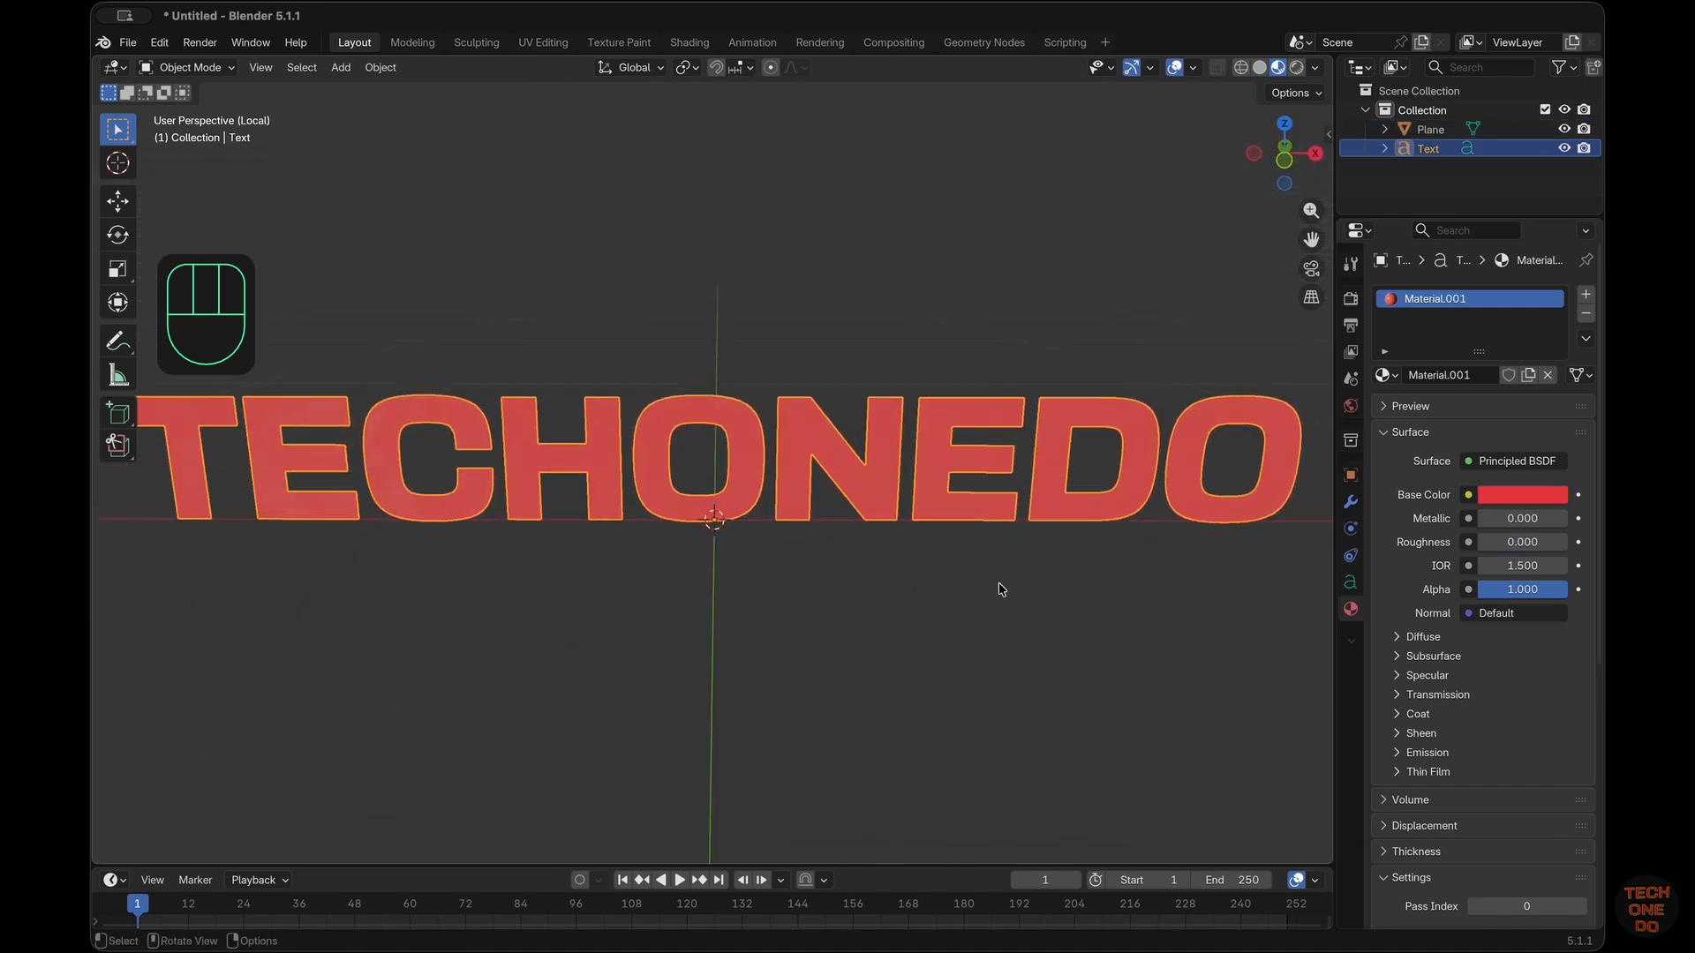
Convert the selected text object to a mesh
{"action": "double_click", "coordinate": [1002, 527]}
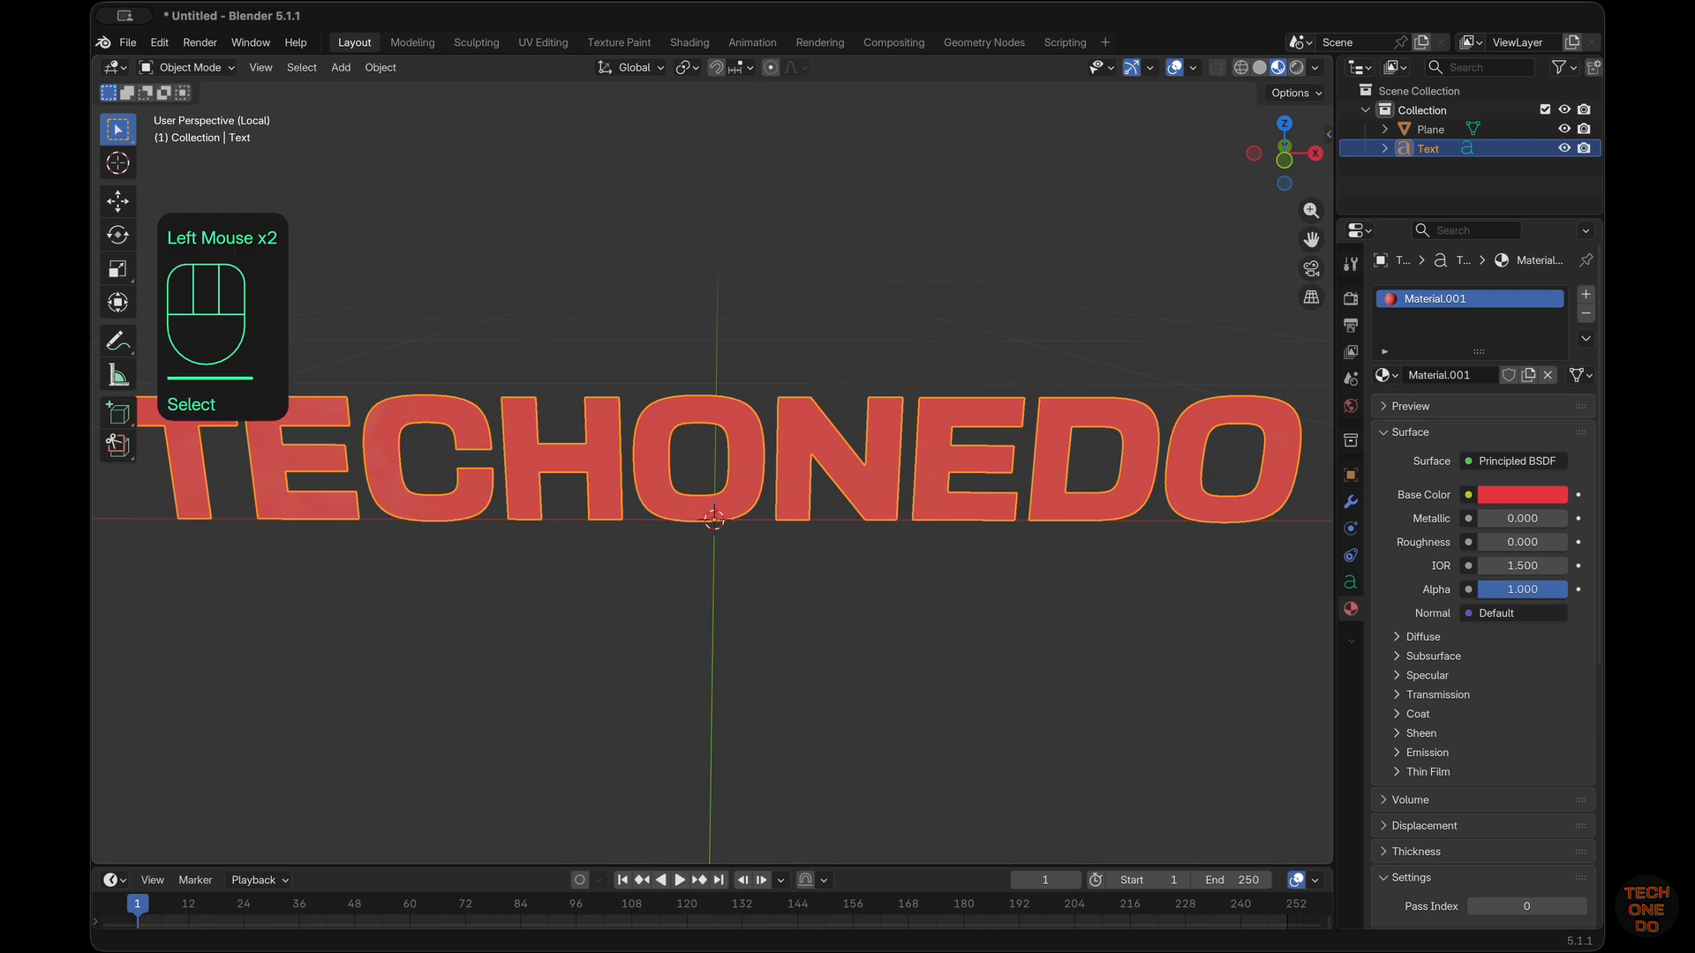
{"action": "left_click", "coordinate": [380, 67]}
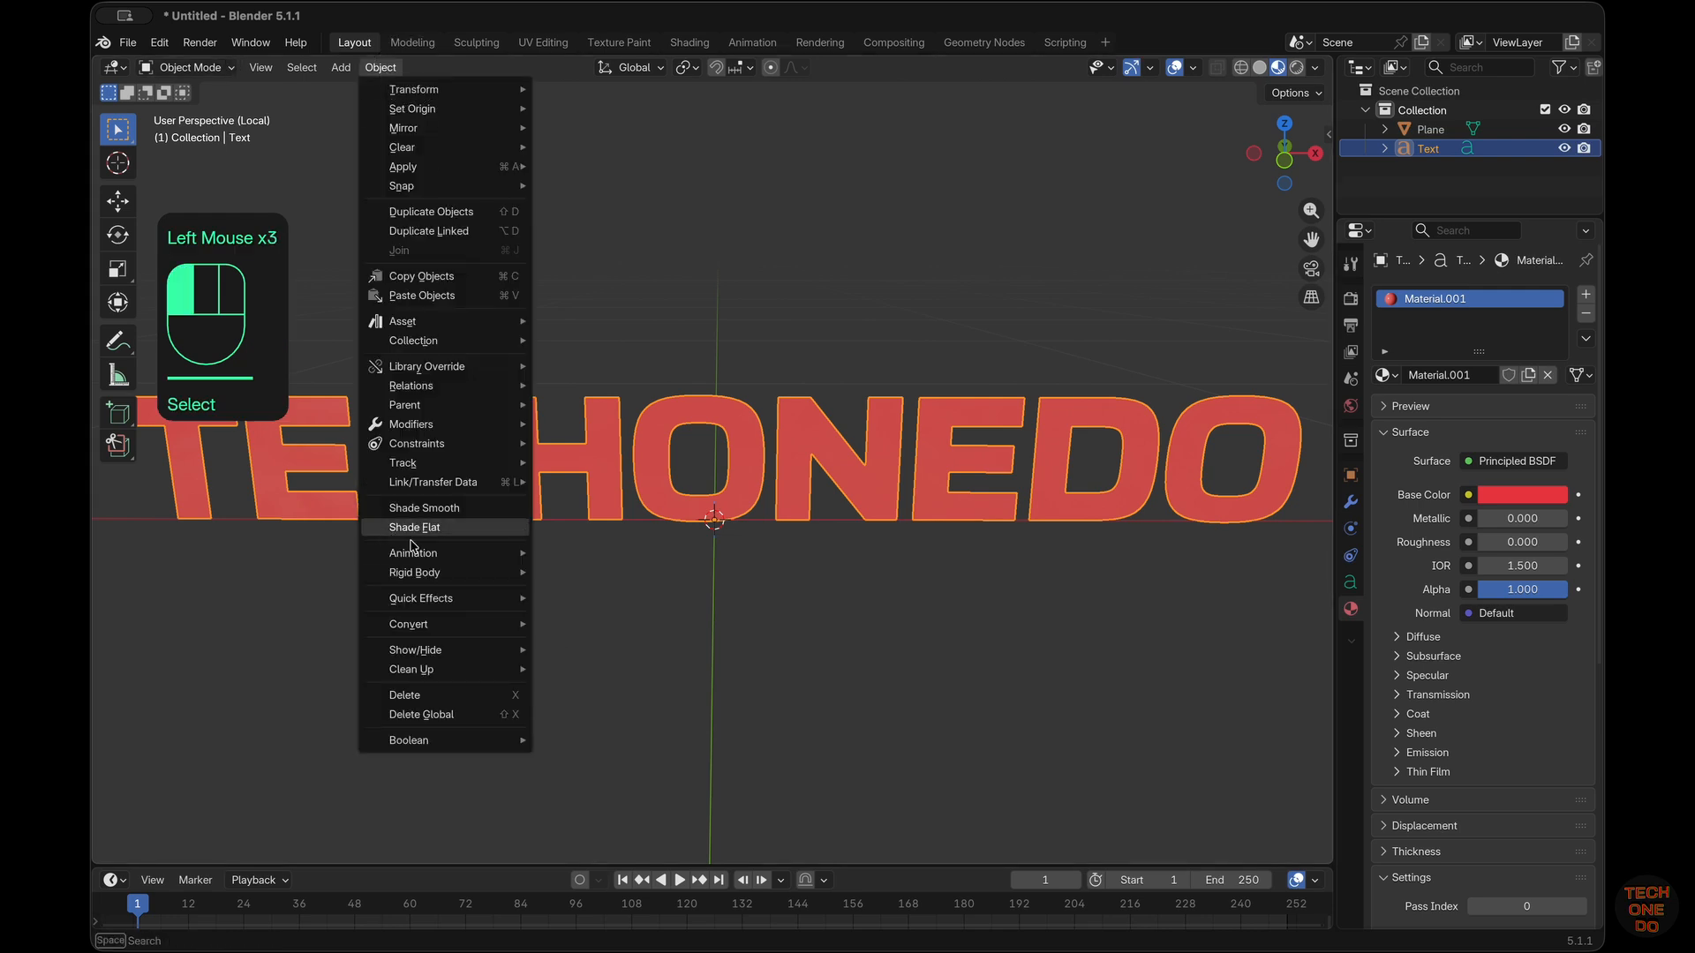
{"action": "mouse_move", "coordinate": [444, 567]}
{"action": "mouse_move", "coordinate": [433, 624]}
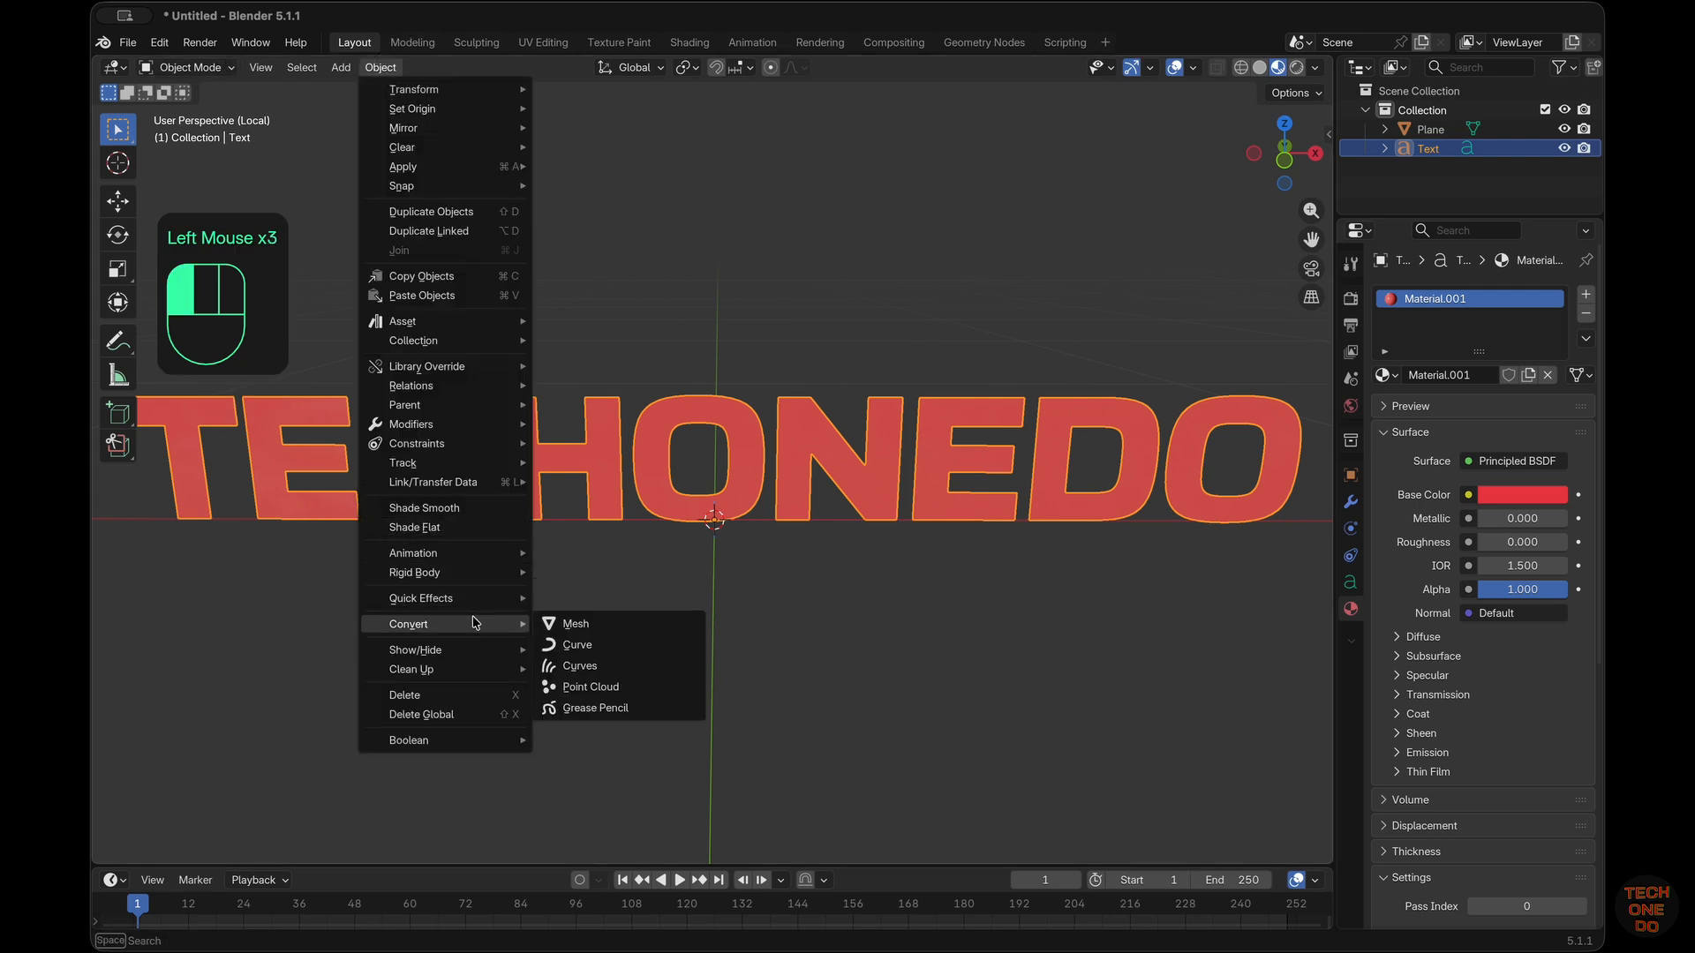
{"action": "left_click", "coordinate": [622, 634]}
{"action": "middle_click_drag", "start_coordinate": [621, 632], "coordinate": [638, 619]}
Enter Edit Mode on the text mesh, select all its geometry and merge the vertices by distance
{"action": "key", "text": "Tab"}
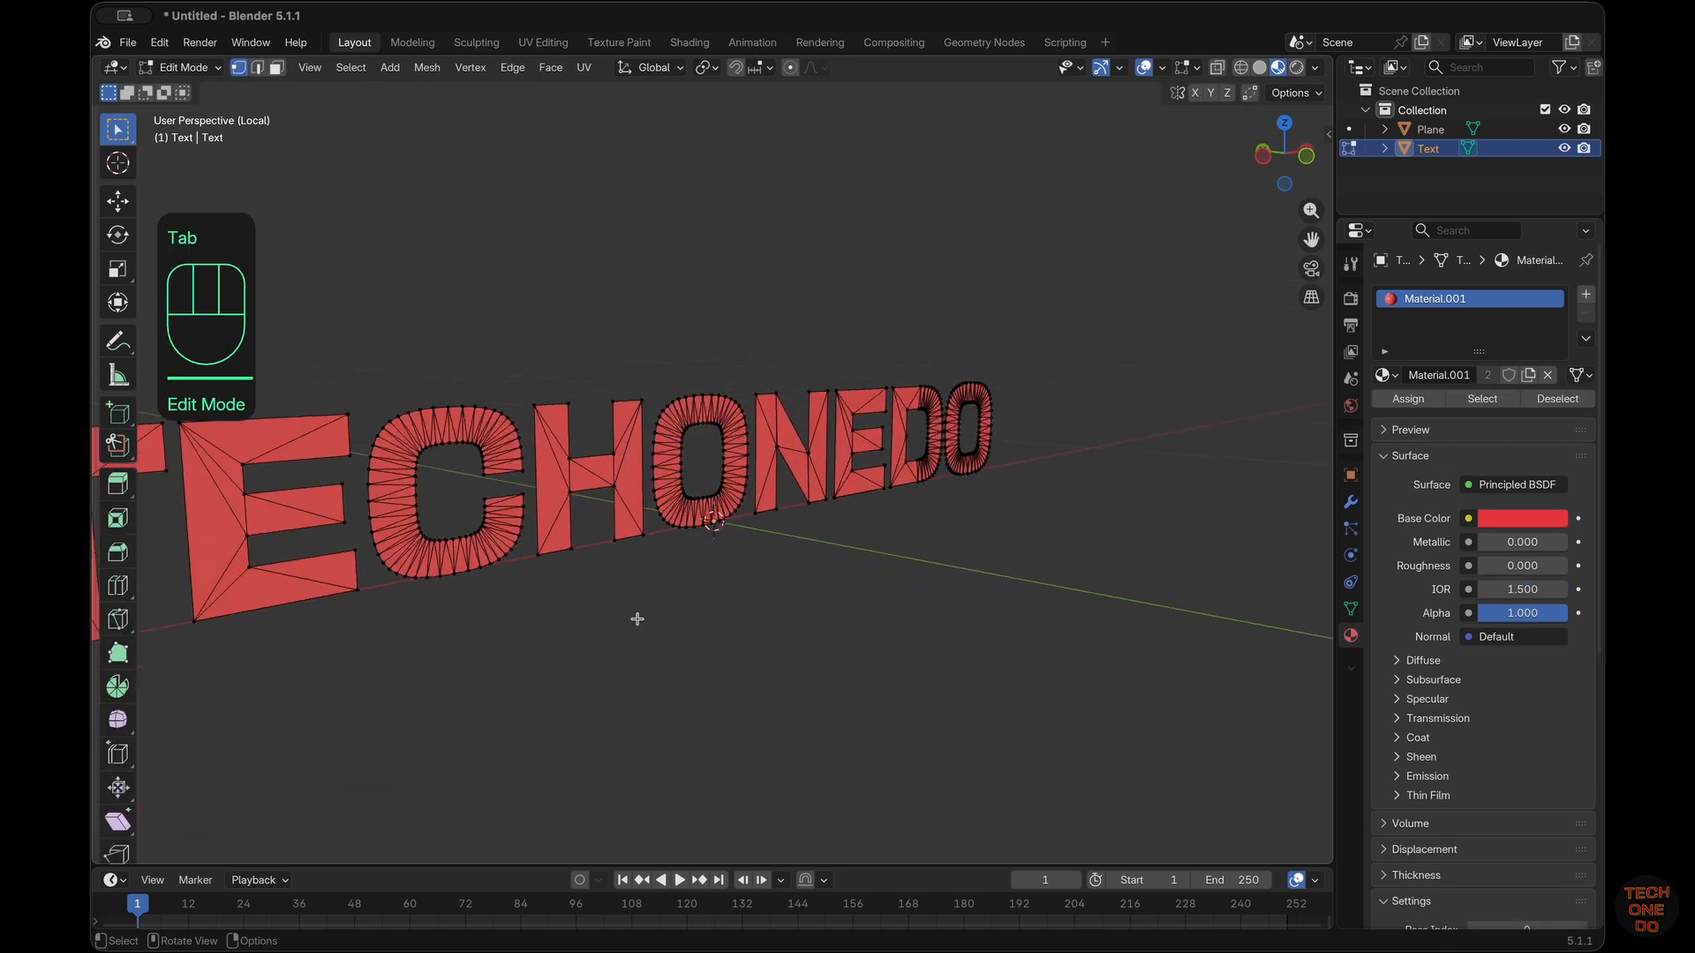
{"action": "scroll", "coordinate": [638, 619], "scroll_direction": "left", "scroll_amount": 5, "text": "shift"}
{"action": "scroll", "coordinate": [637, 619], "scroll_direction": "right", "scroll_amount": 5}
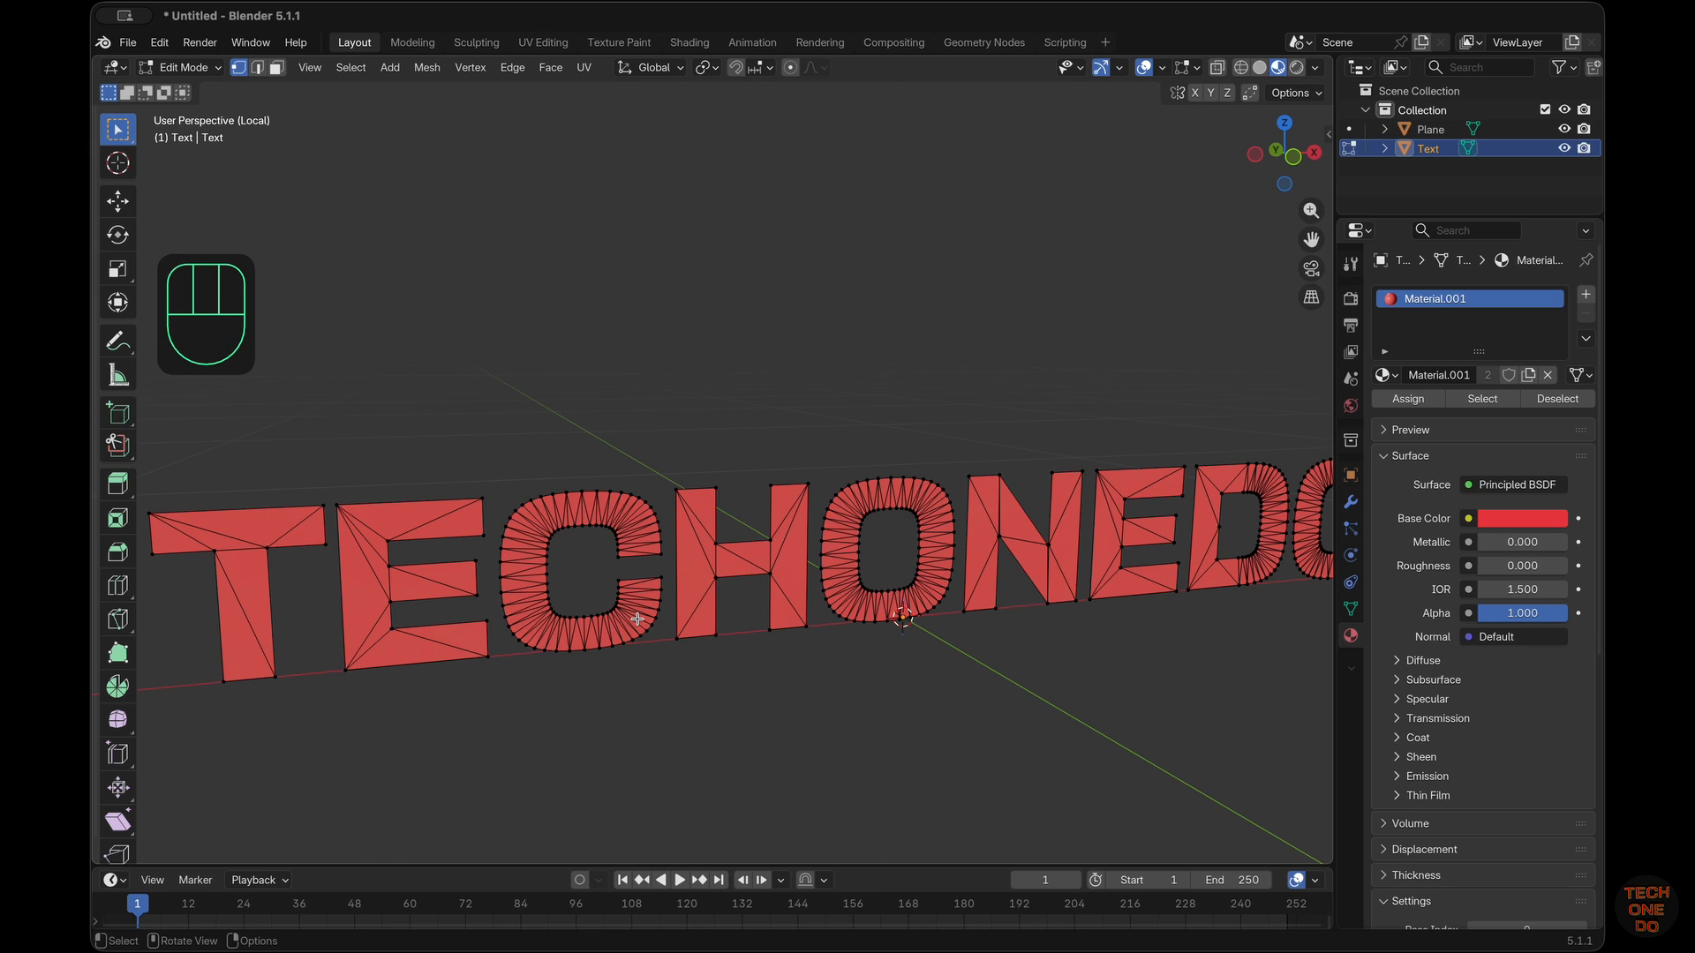
{"action": "scroll", "coordinate": [638, 618], "scroll_direction": "left", "scroll_amount": 3}
{"action": "scroll", "coordinate": [637, 618], "scroll_direction": "left", "scroll_amount": 4}
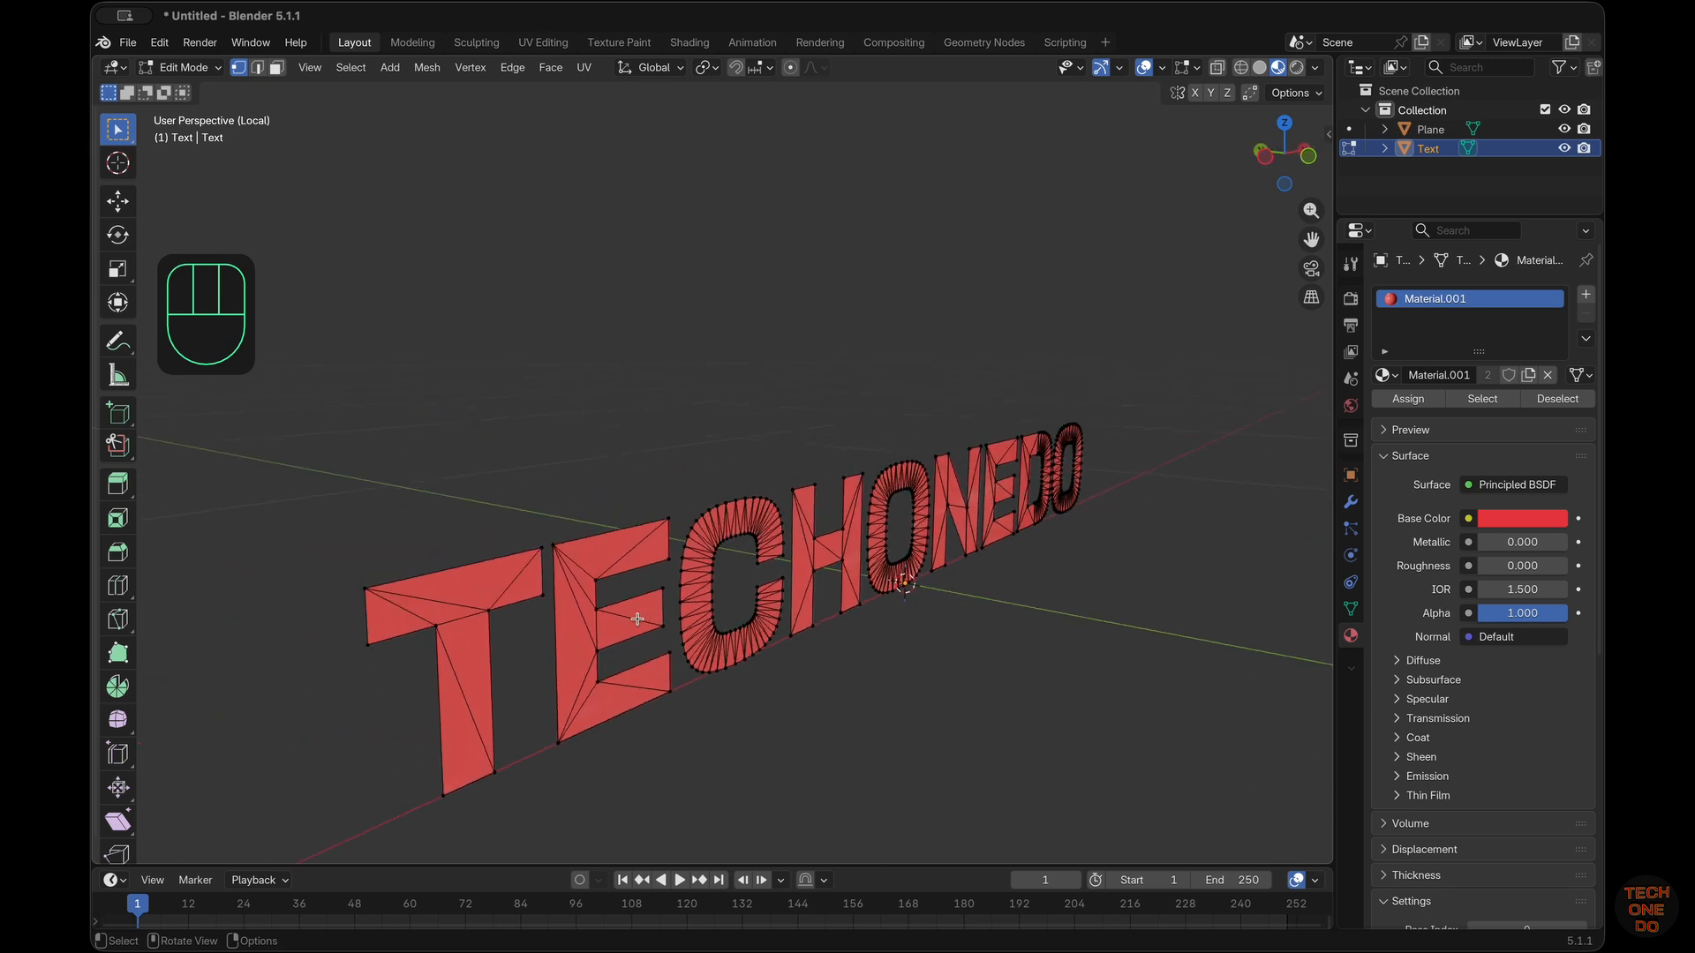
{"action": "key", "text": "a"}
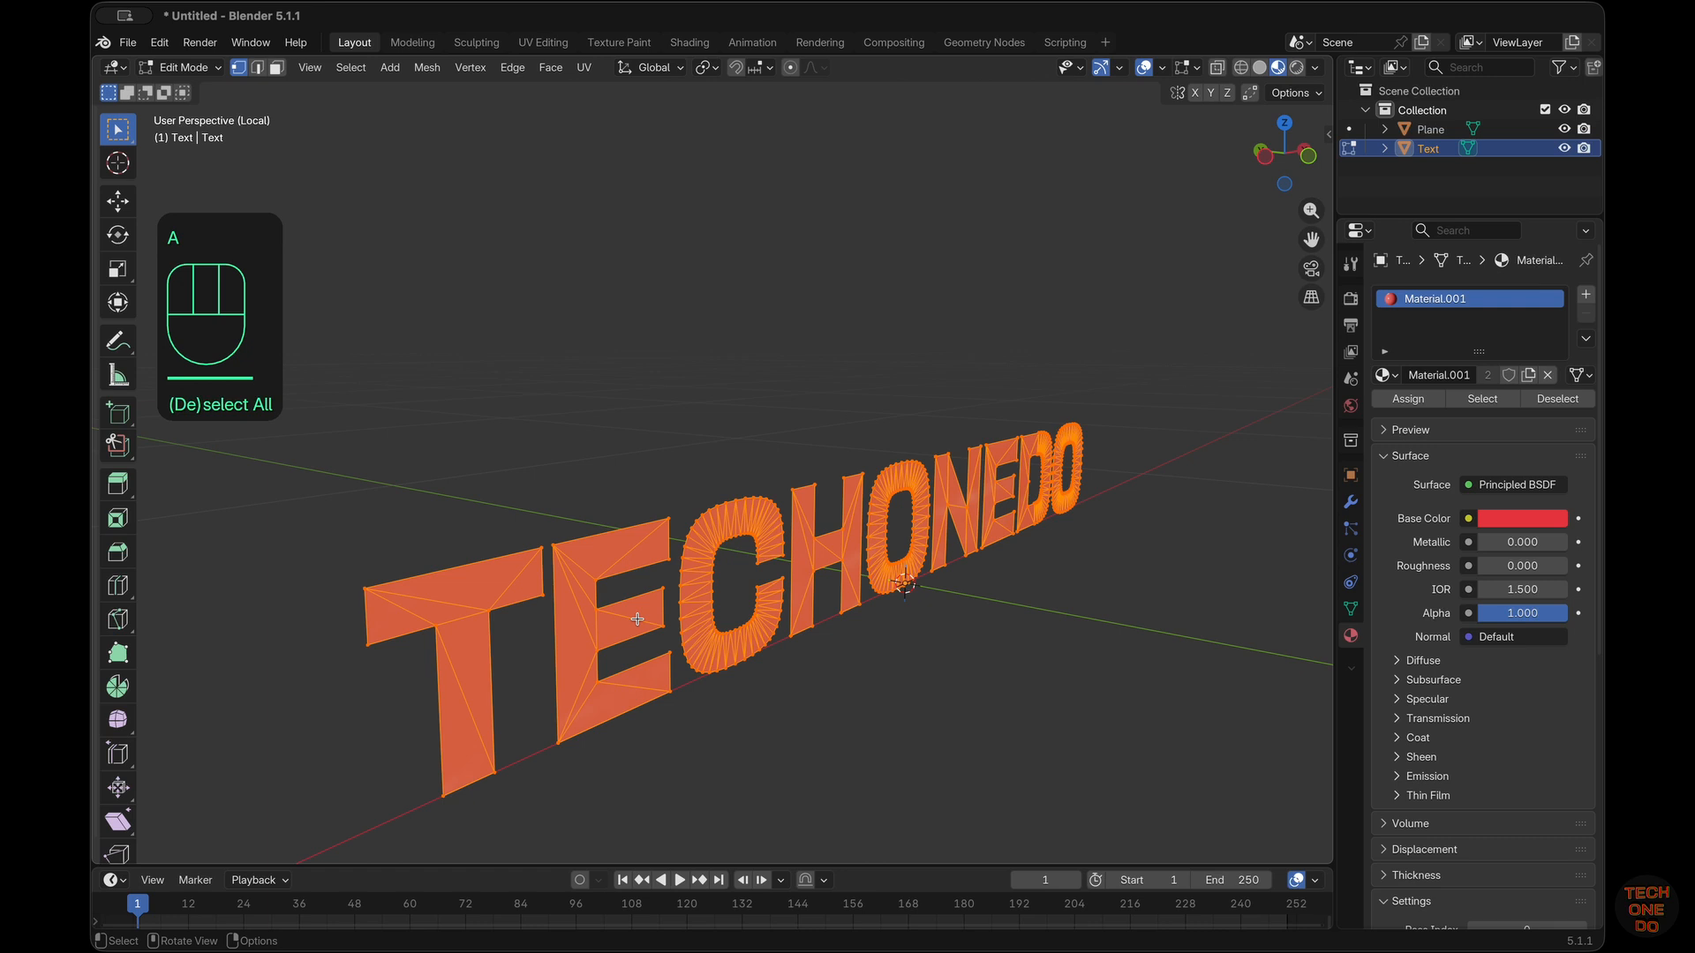
{"action": "key", "text": "m"}
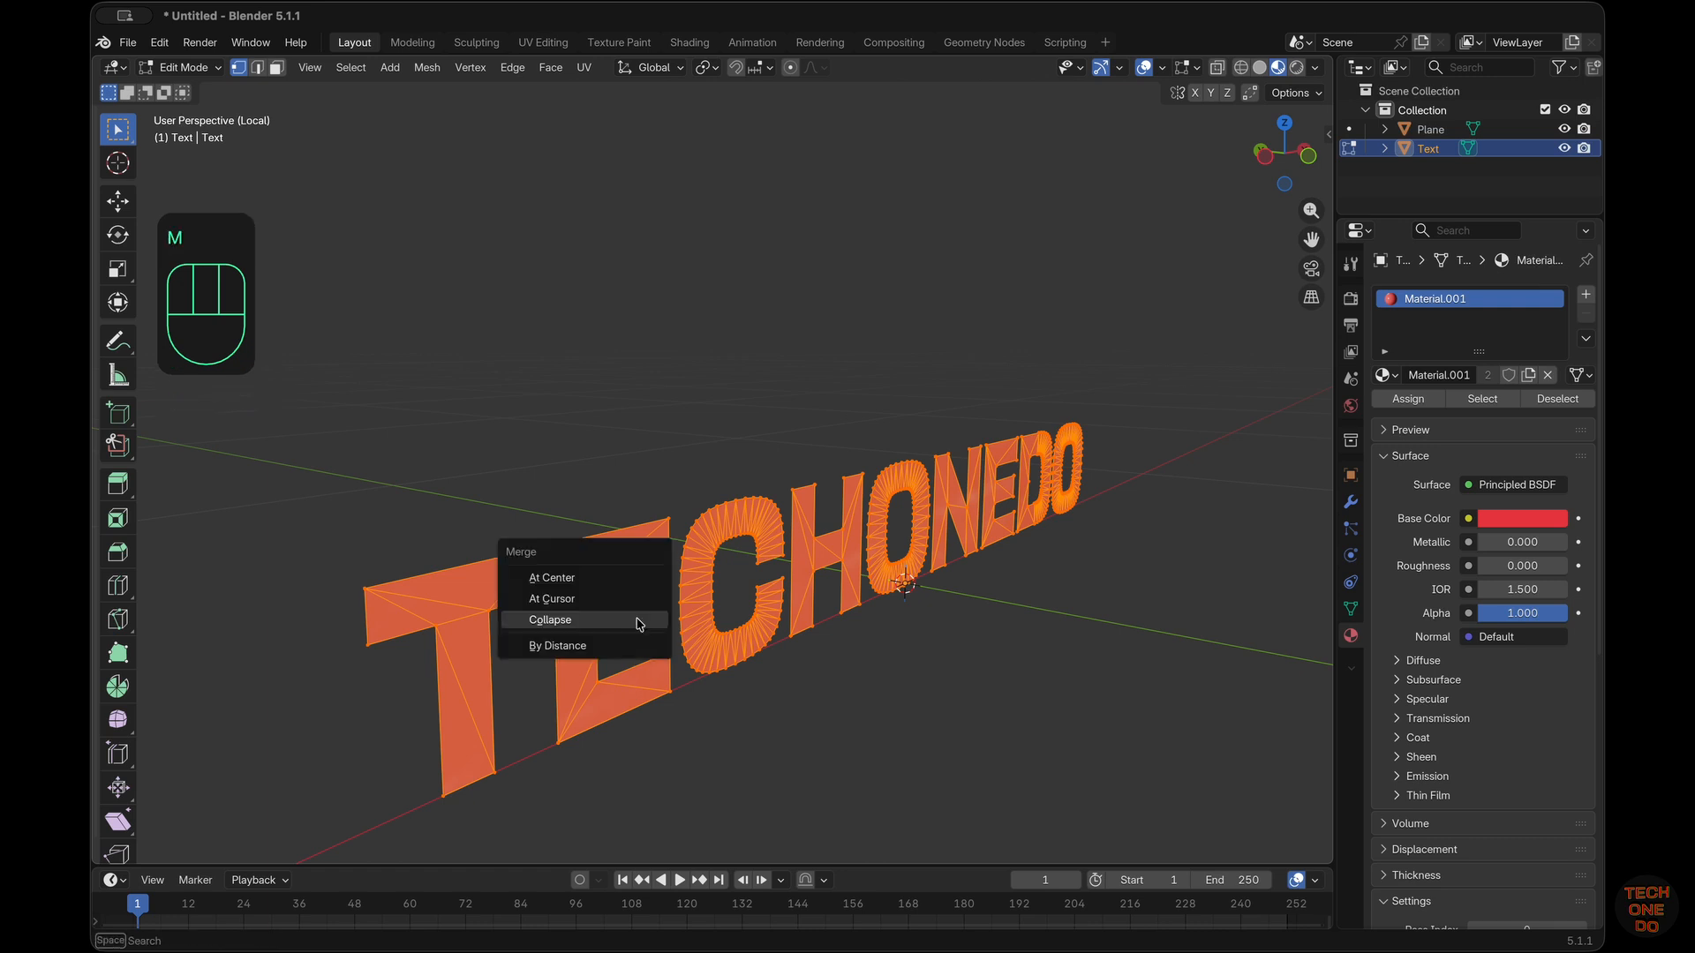
{"action": "left_click", "coordinate": [635, 645]}
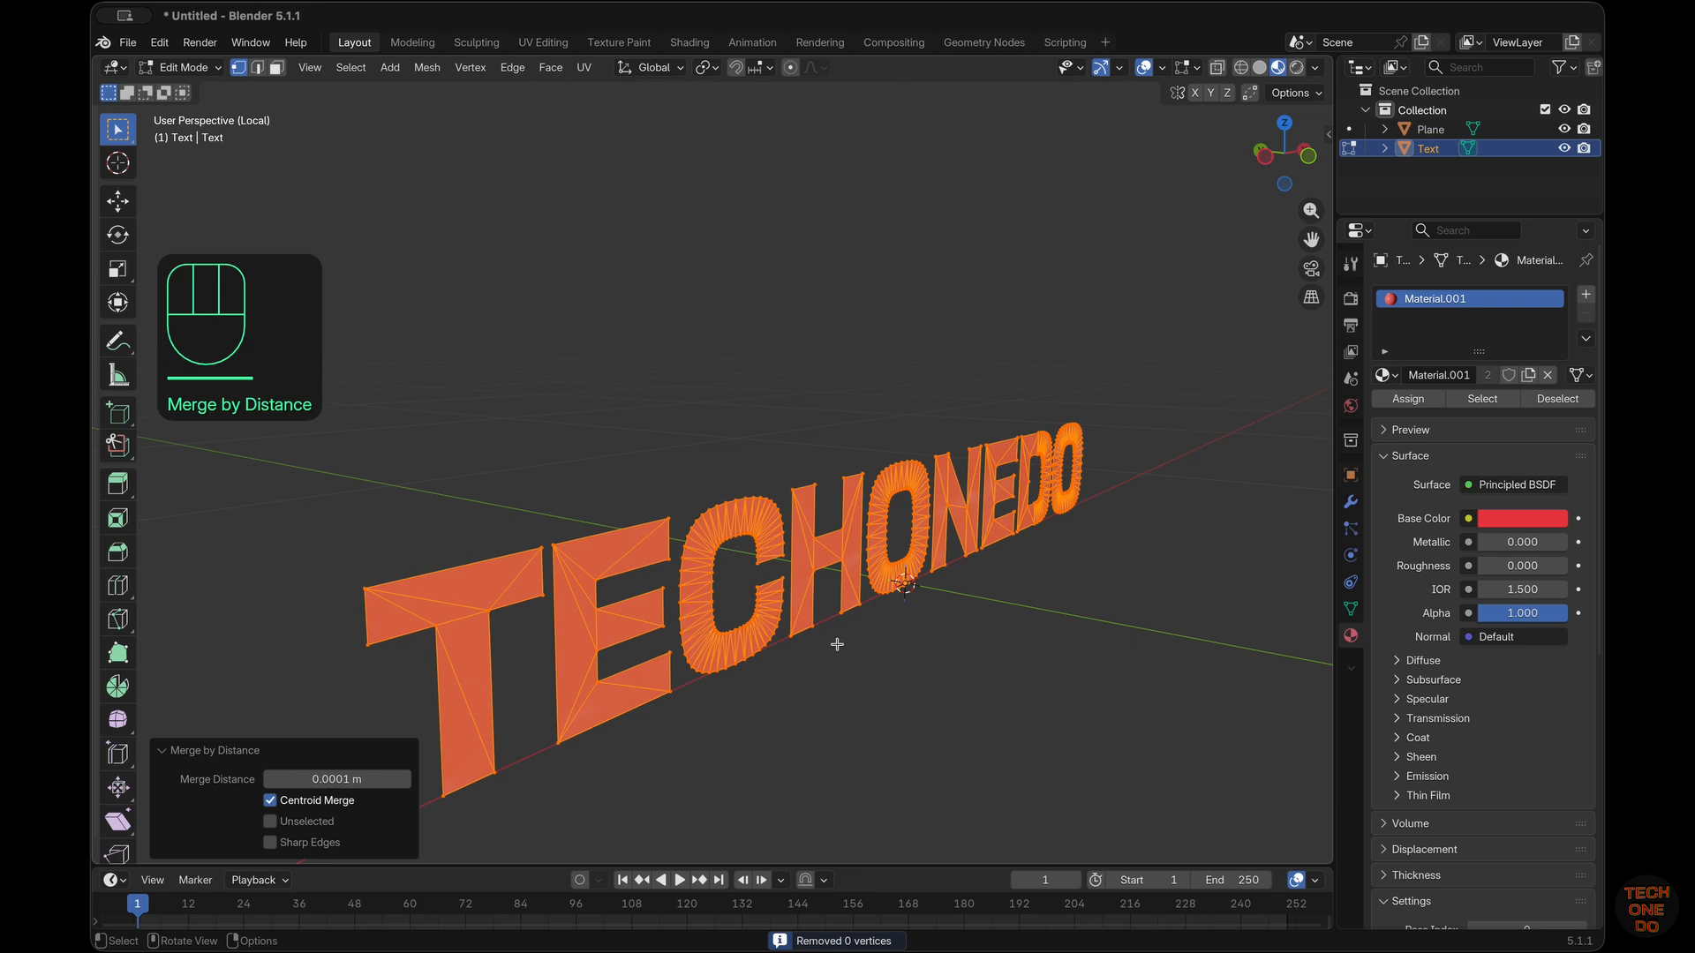
Extrude all letter faces about 0.02 m along their normal to give the text depth
{"action": "scroll", "coordinate": [837, 645], "scroll_direction": "right", "scroll_amount": 5}
{"action": "scroll", "coordinate": [837, 644], "scroll_direction": "left", "scroll_amount": 5}
{"action": "scroll", "coordinate": [837, 644], "scroll_direction": "right", "scroll_amount": 3}
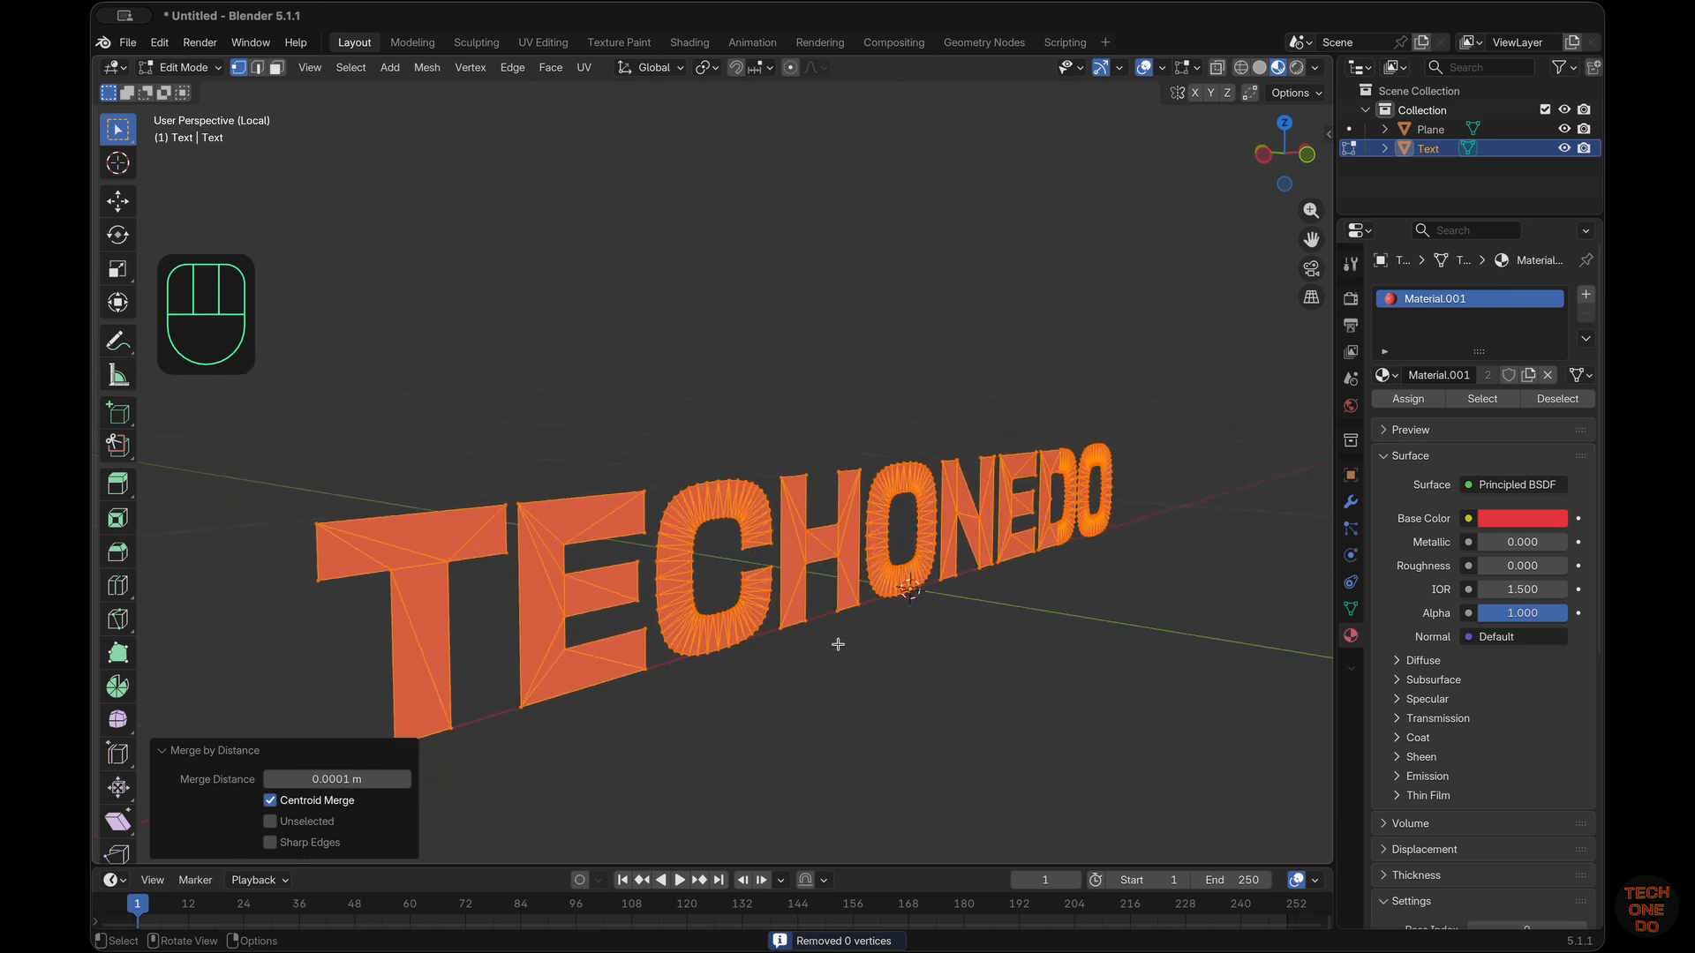
{"action": "scroll", "coordinate": [838, 645], "scroll_direction": "left", "scroll_amount": 3}
{"action": "scroll", "coordinate": [838, 645], "scroll_direction": "right", "scroll_amount": 2}
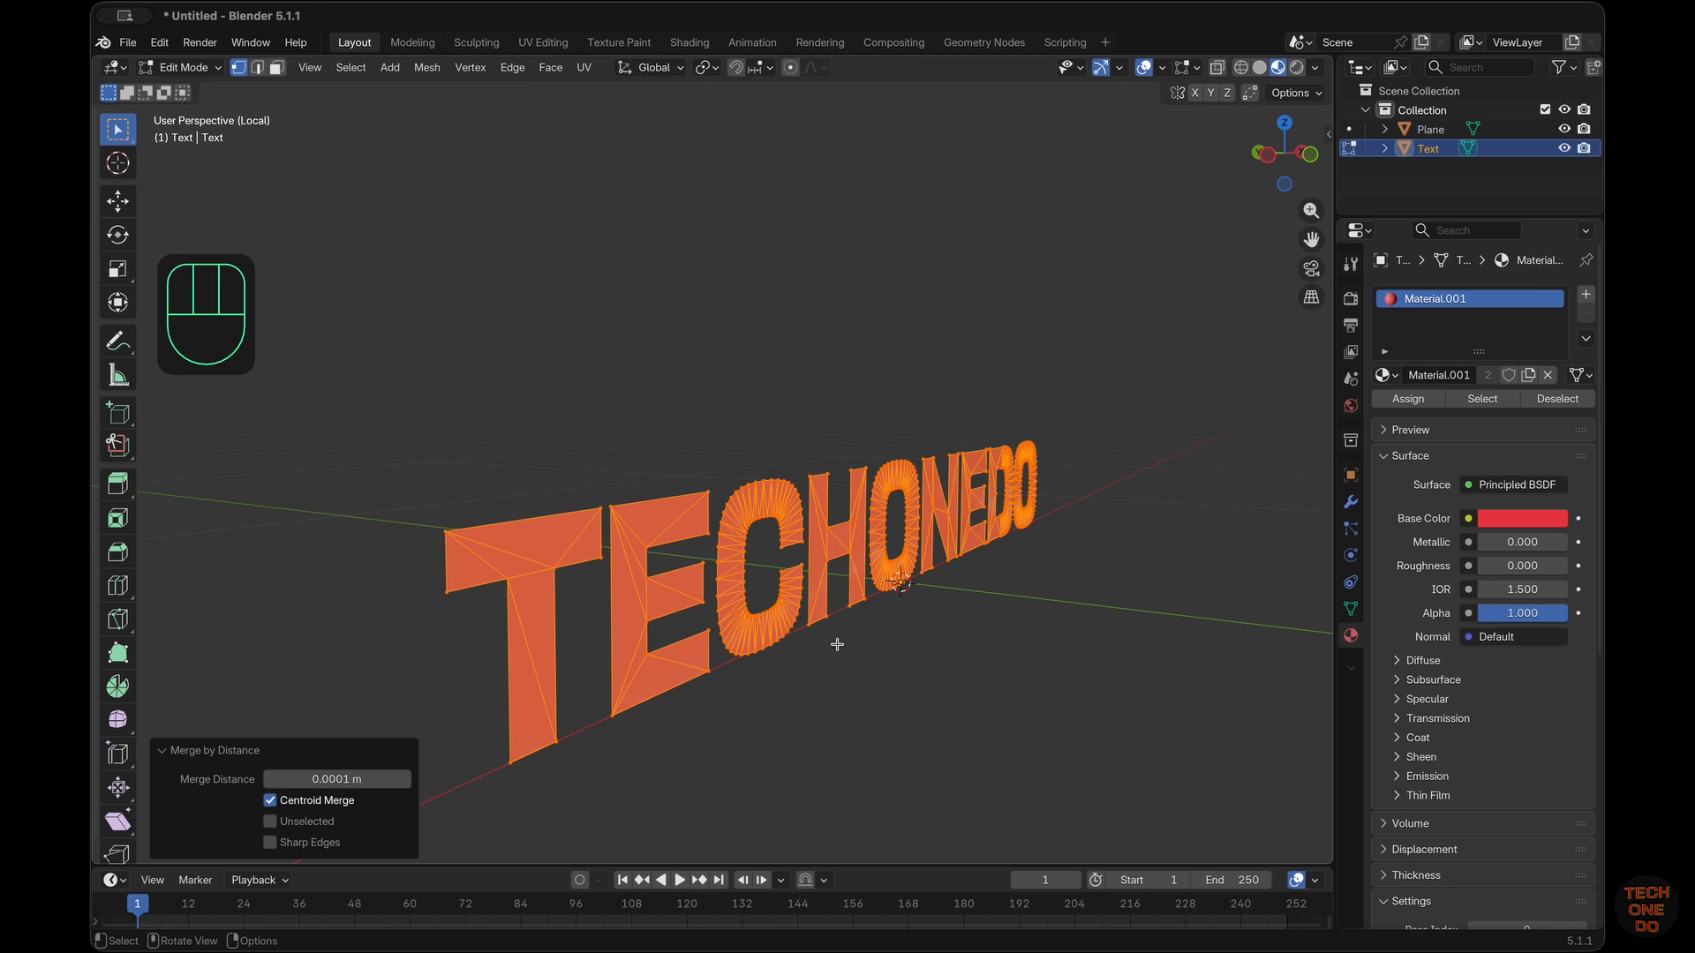
{"action": "key", "text": "e"}
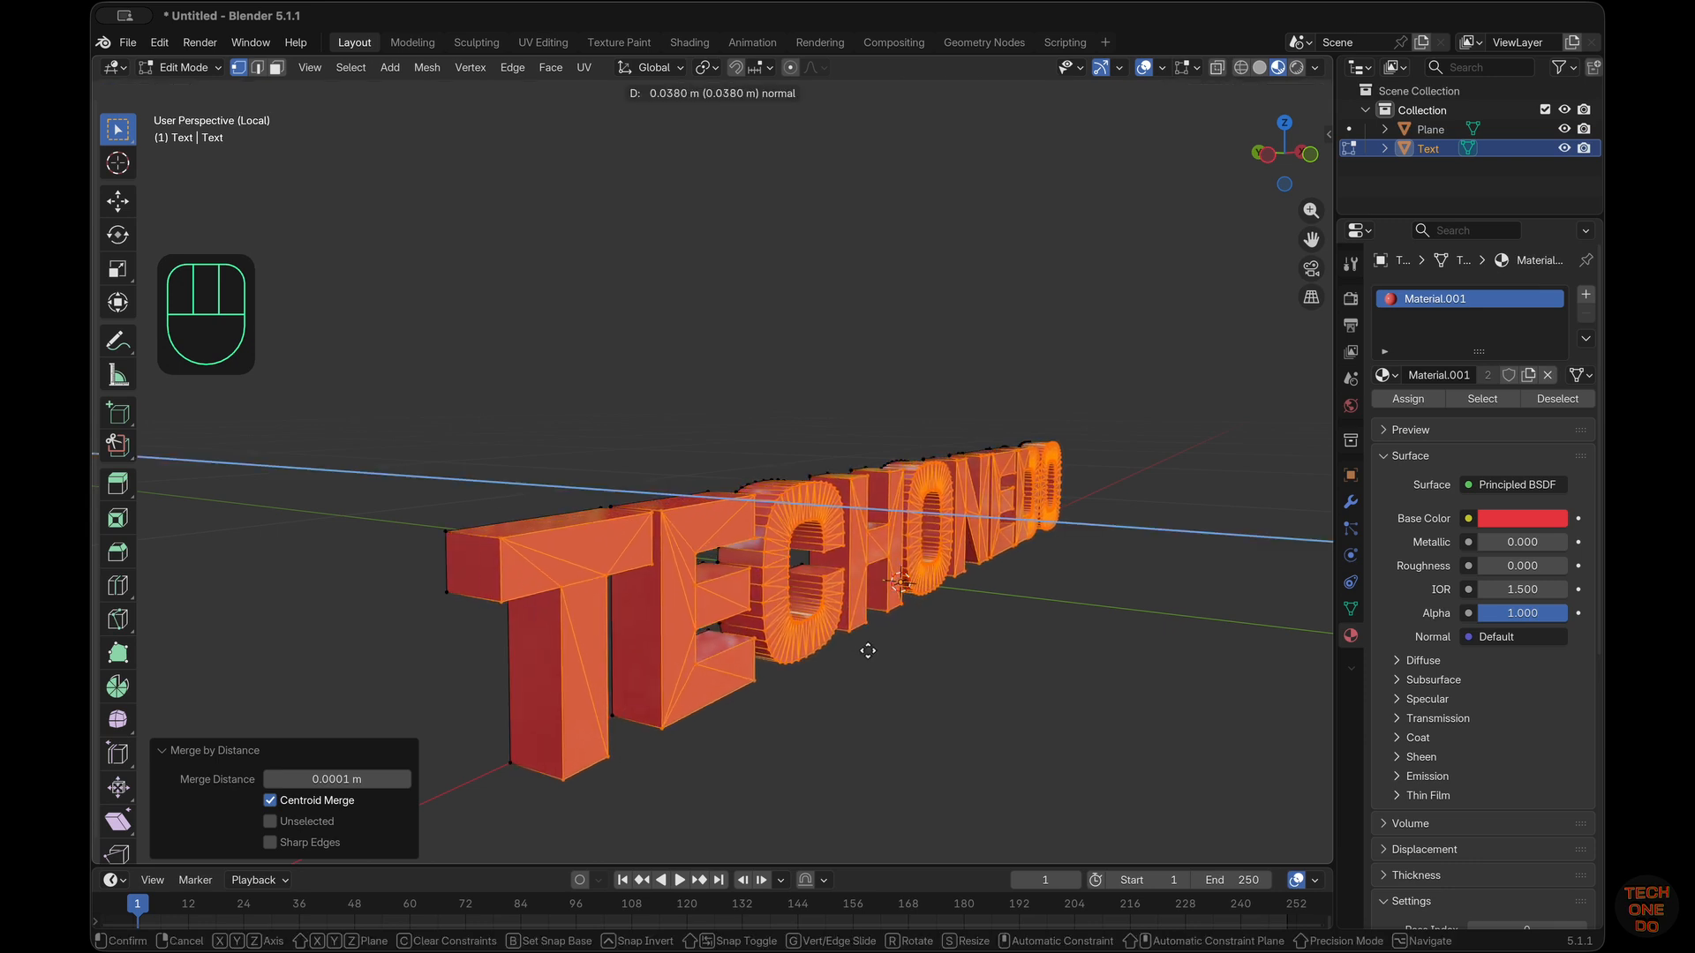
{"action": "left_click", "coordinate": [850, 645]}
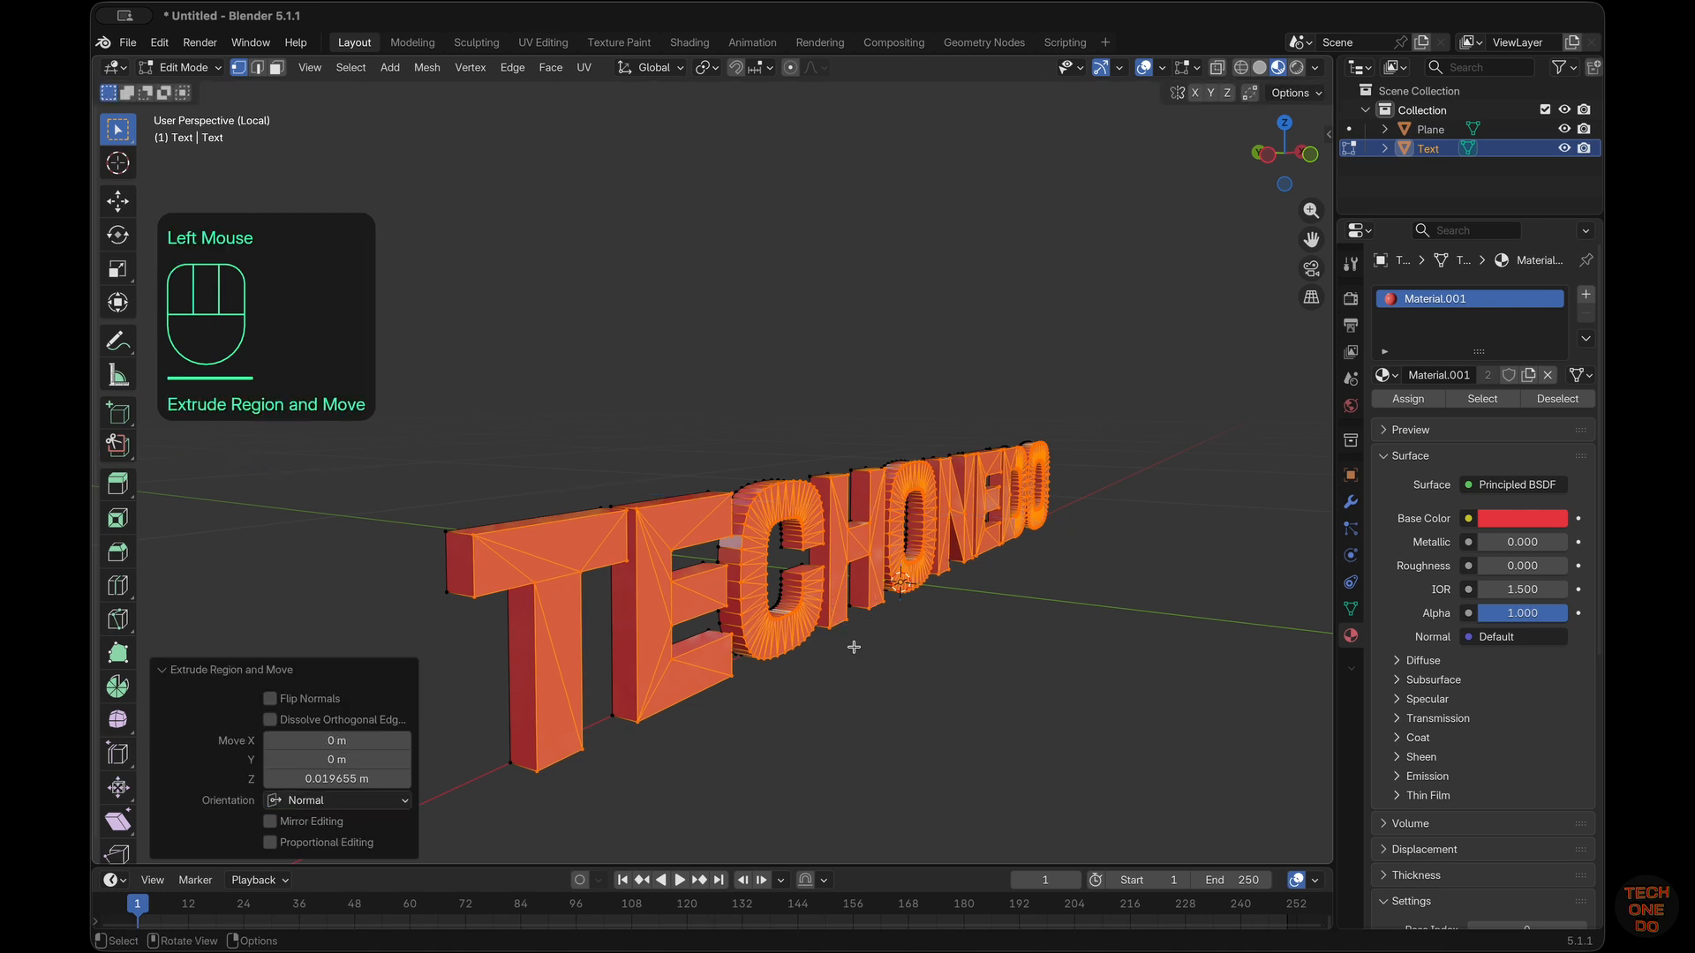
Clear the selection and box-select the front faces of all the letters in the front orthographic view
{"action": "left_click", "coordinate": [861, 649]}
{"action": "scroll", "coordinate": [859, 648], "scroll_direction": "left", "scroll_amount": 5}
{"action": "scroll", "coordinate": [859, 649], "scroll_direction": "up", "scroll_amount": 5}
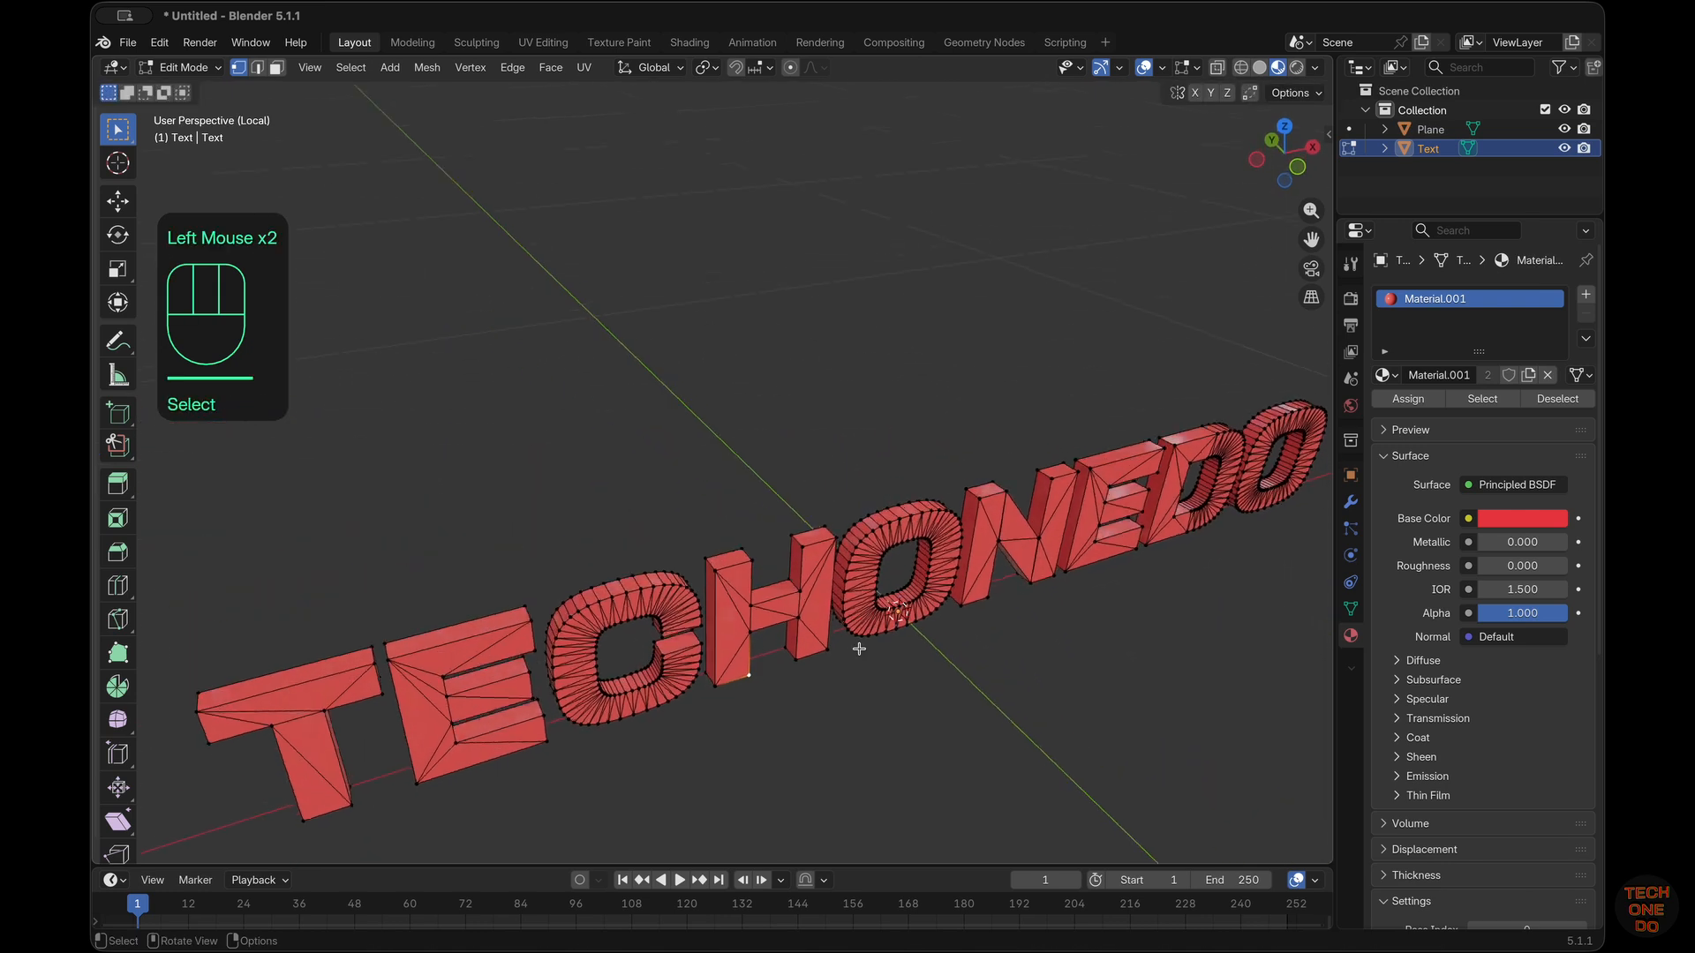
{"action": "scroll", "coordinate": [860, 649], "scroll_direction": "down", "scroll_amount": 5}
{"action": "scroll", "coordinate": [860, 649], "scroll_direction": "left", "scroll_amount": 10}
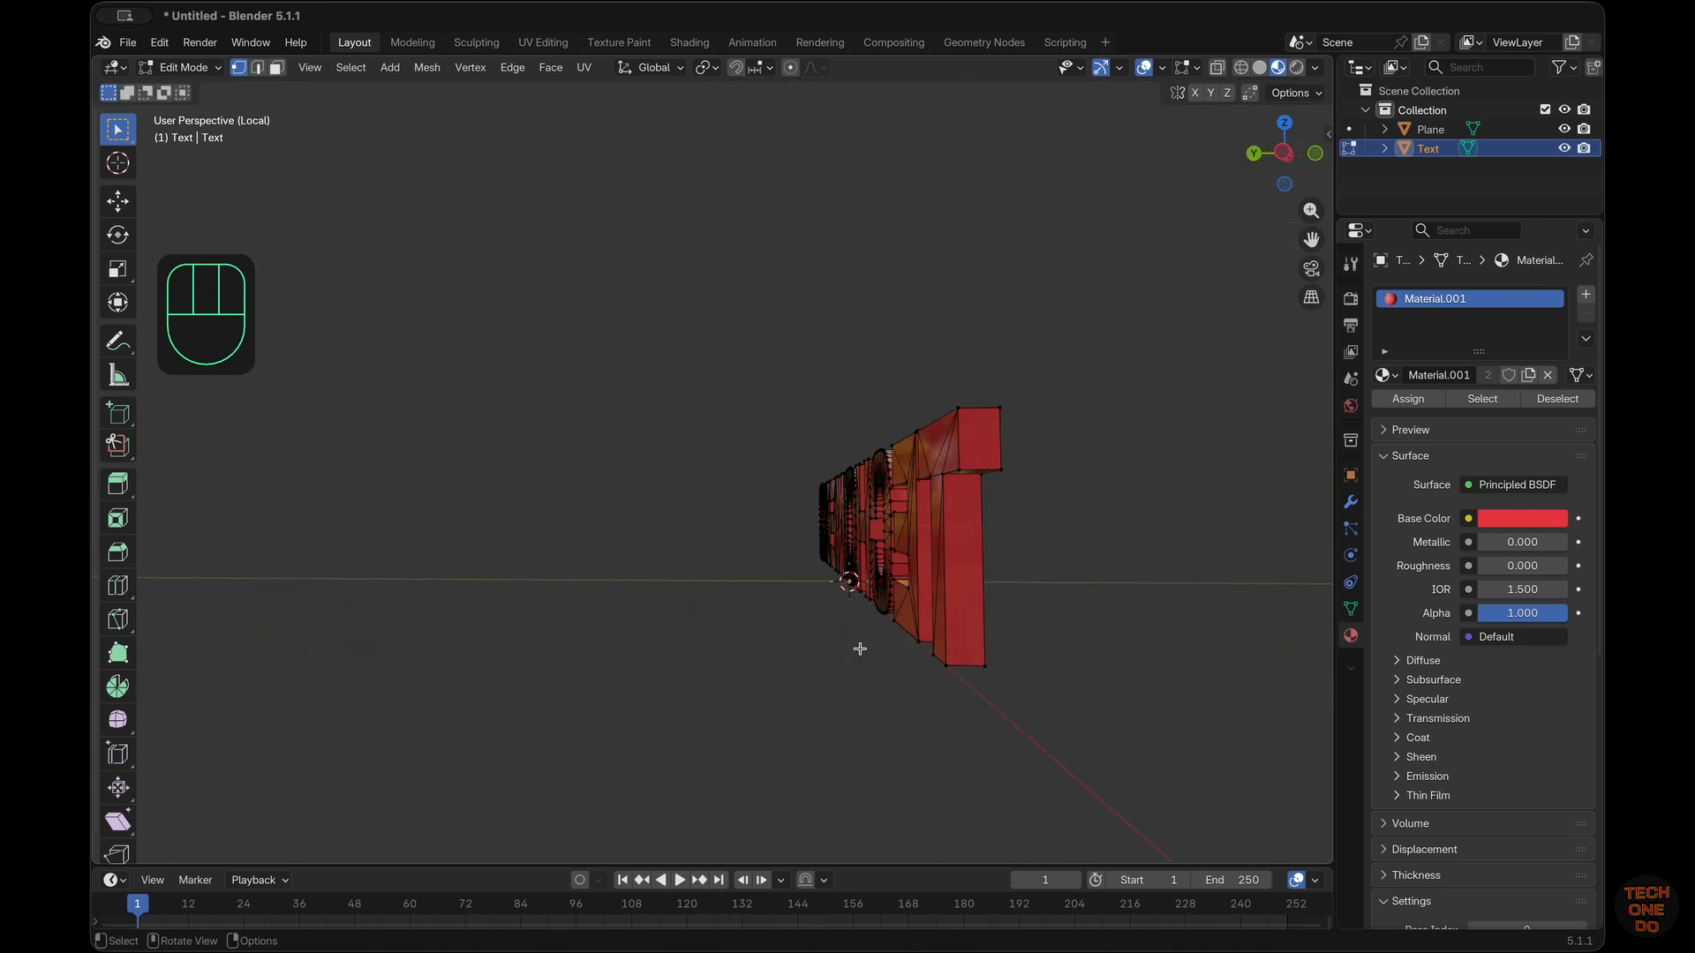
{"action": "scroll", "coordinate": [859, 648], "scroll_direction": "right", "scroll_amount": 10}
{"action": "scroll", "coordinate": [860, 649], "scroll_direction": "right", "scroll_amount": 2}
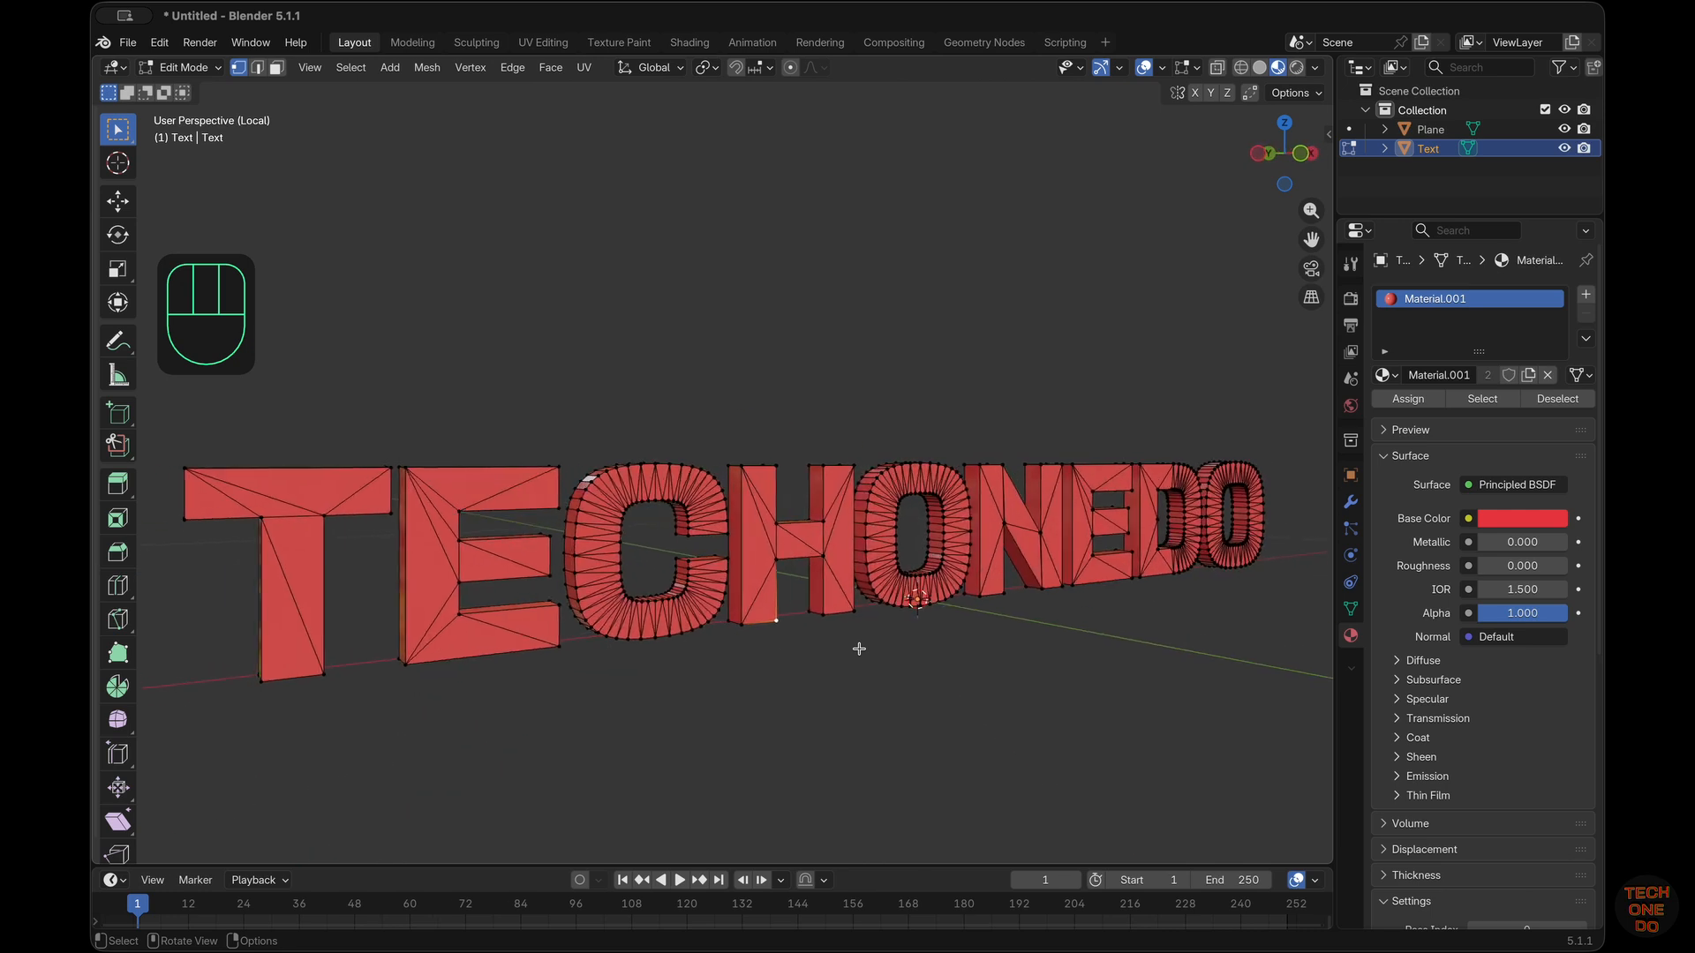
{"action": "key", "text": "KP_1"}
{"action": "scroll", "coordinate": [860, 649], "scroll_direction": "right", "scroll_amount": 3, "text": "shift"}
{"action": "scroll", "coordinate": [860, 649], "scroll_direction": "down", "scroll_amount": 2, "text": "shift"}
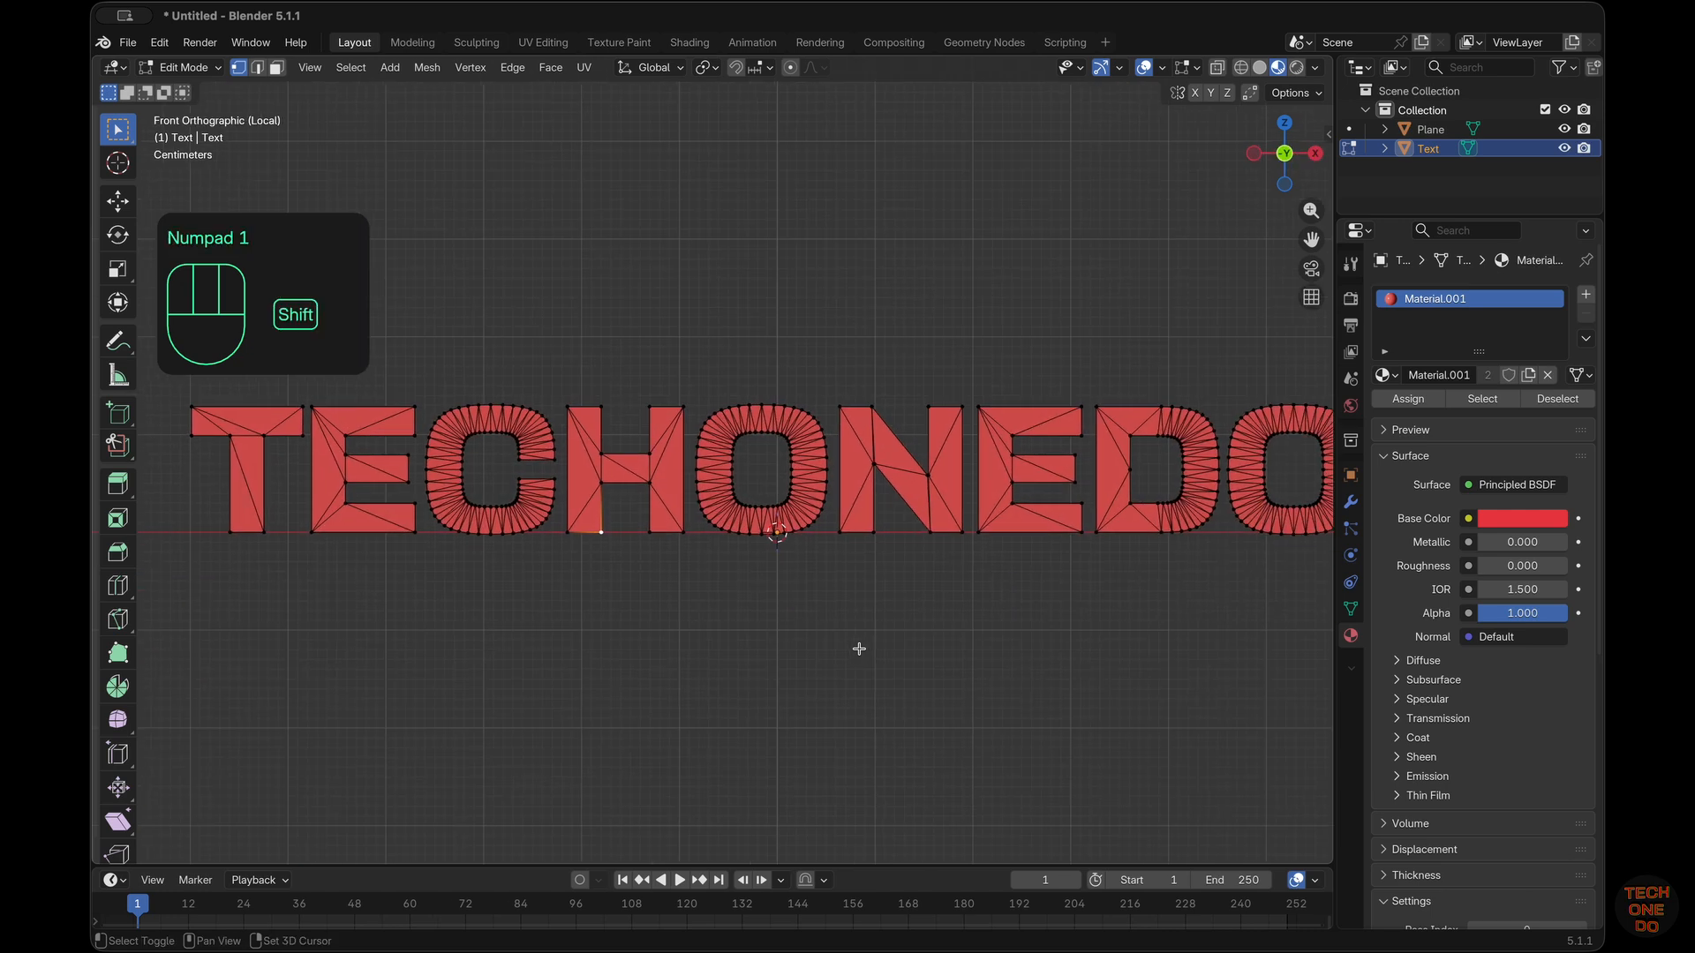
{"action": "scroll", "coordinate": [860, 648], "scroll_direction": "up", "scroll_amount": 1, "text": "shift"}
{"action": "scroll", "coordinate": [860, 649], "scroll_direction": "down", "scroll_amount": 3, "text": "super"}
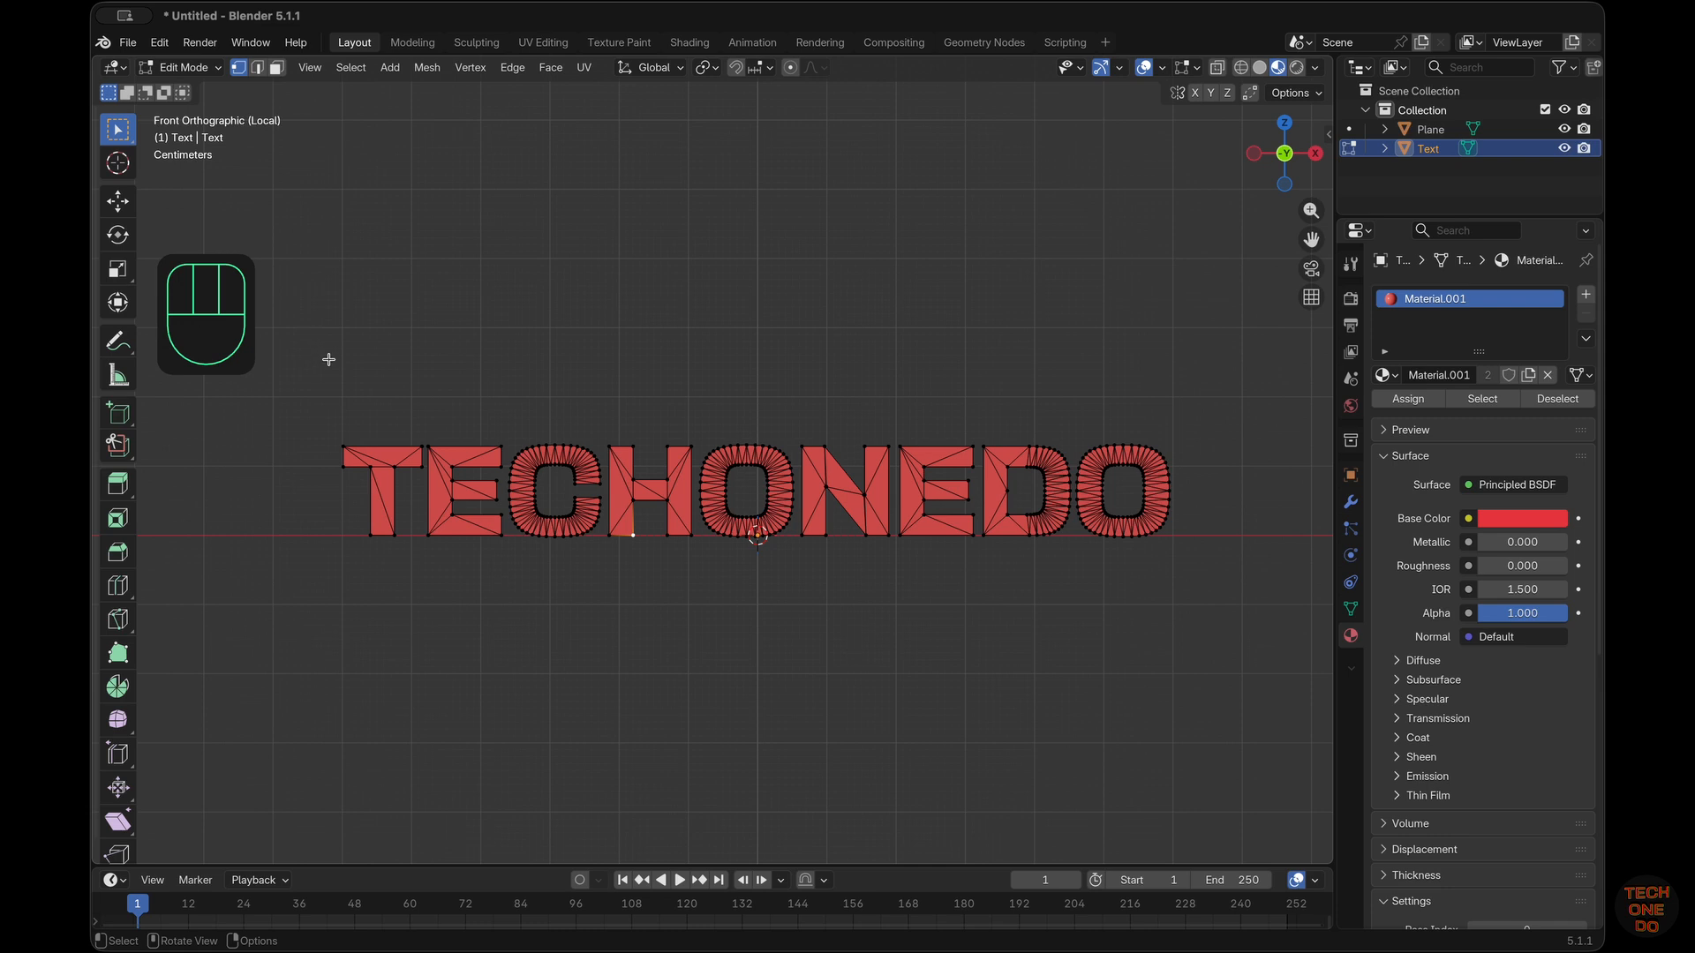
{"action": "left_click_drag", "start_coordinate": [320, 387], "coordinate": [1201, 756]}
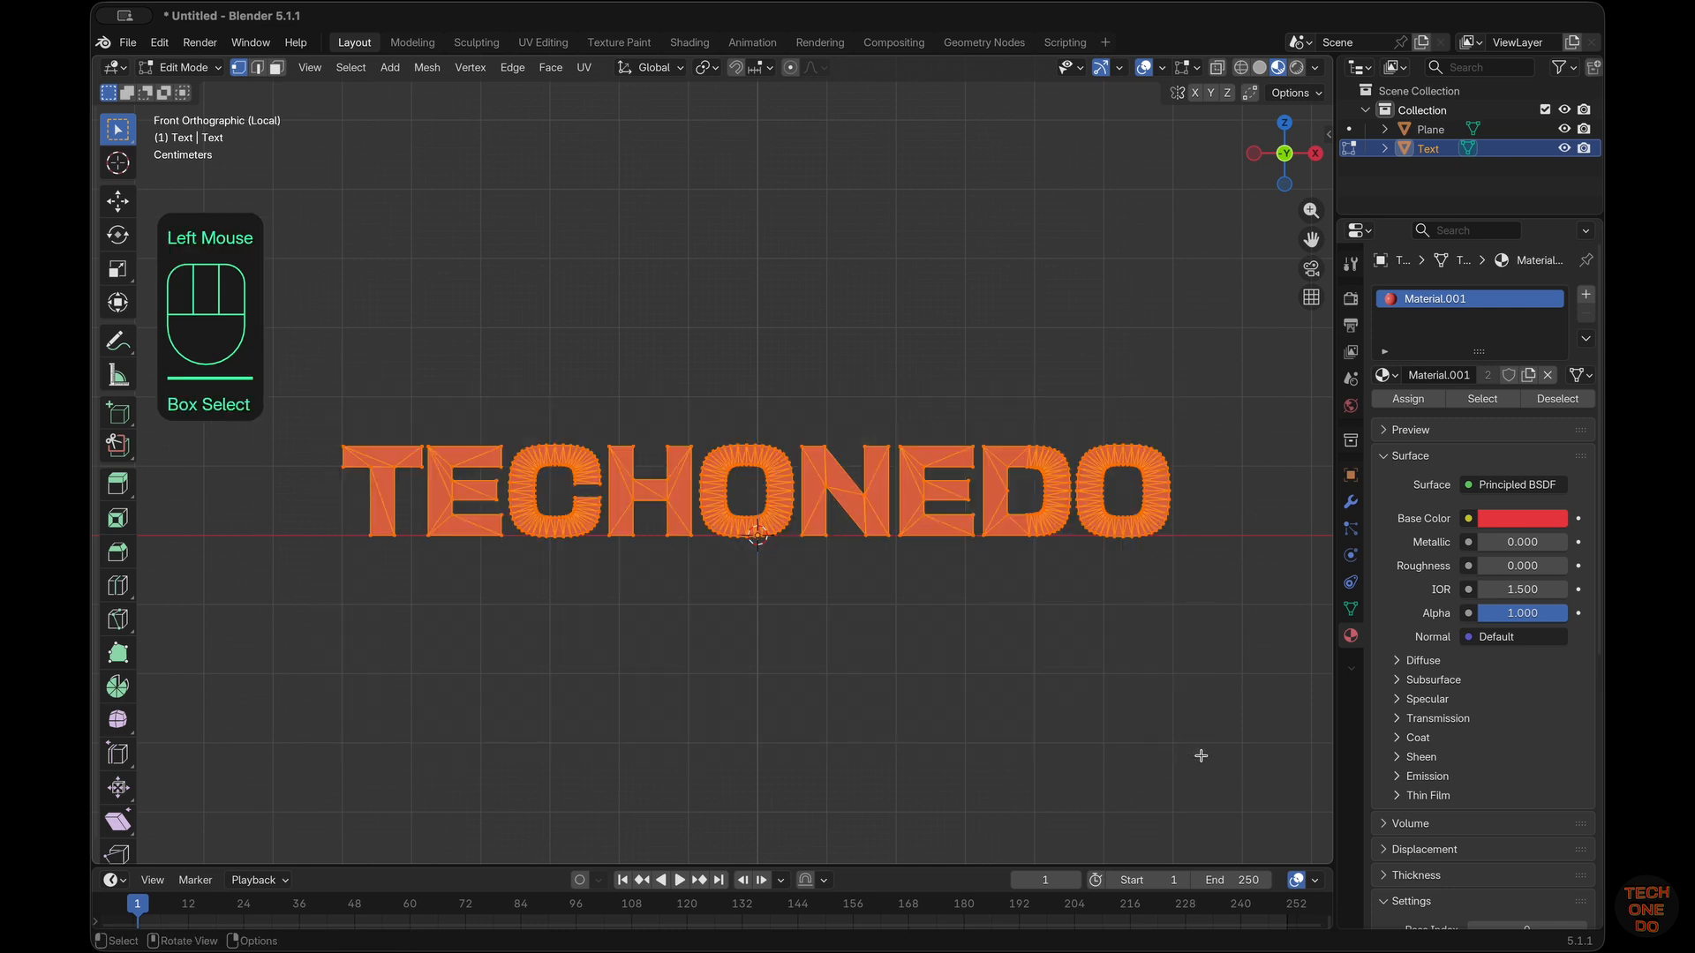
Inset the letters' front faces about 0.0036 m and raise them about 0.0021 m with Shrink/Fatten
{"action": "scroll", "coordinate": [694, 647], "scroll_direction": "left", "scroll_amount": 5}
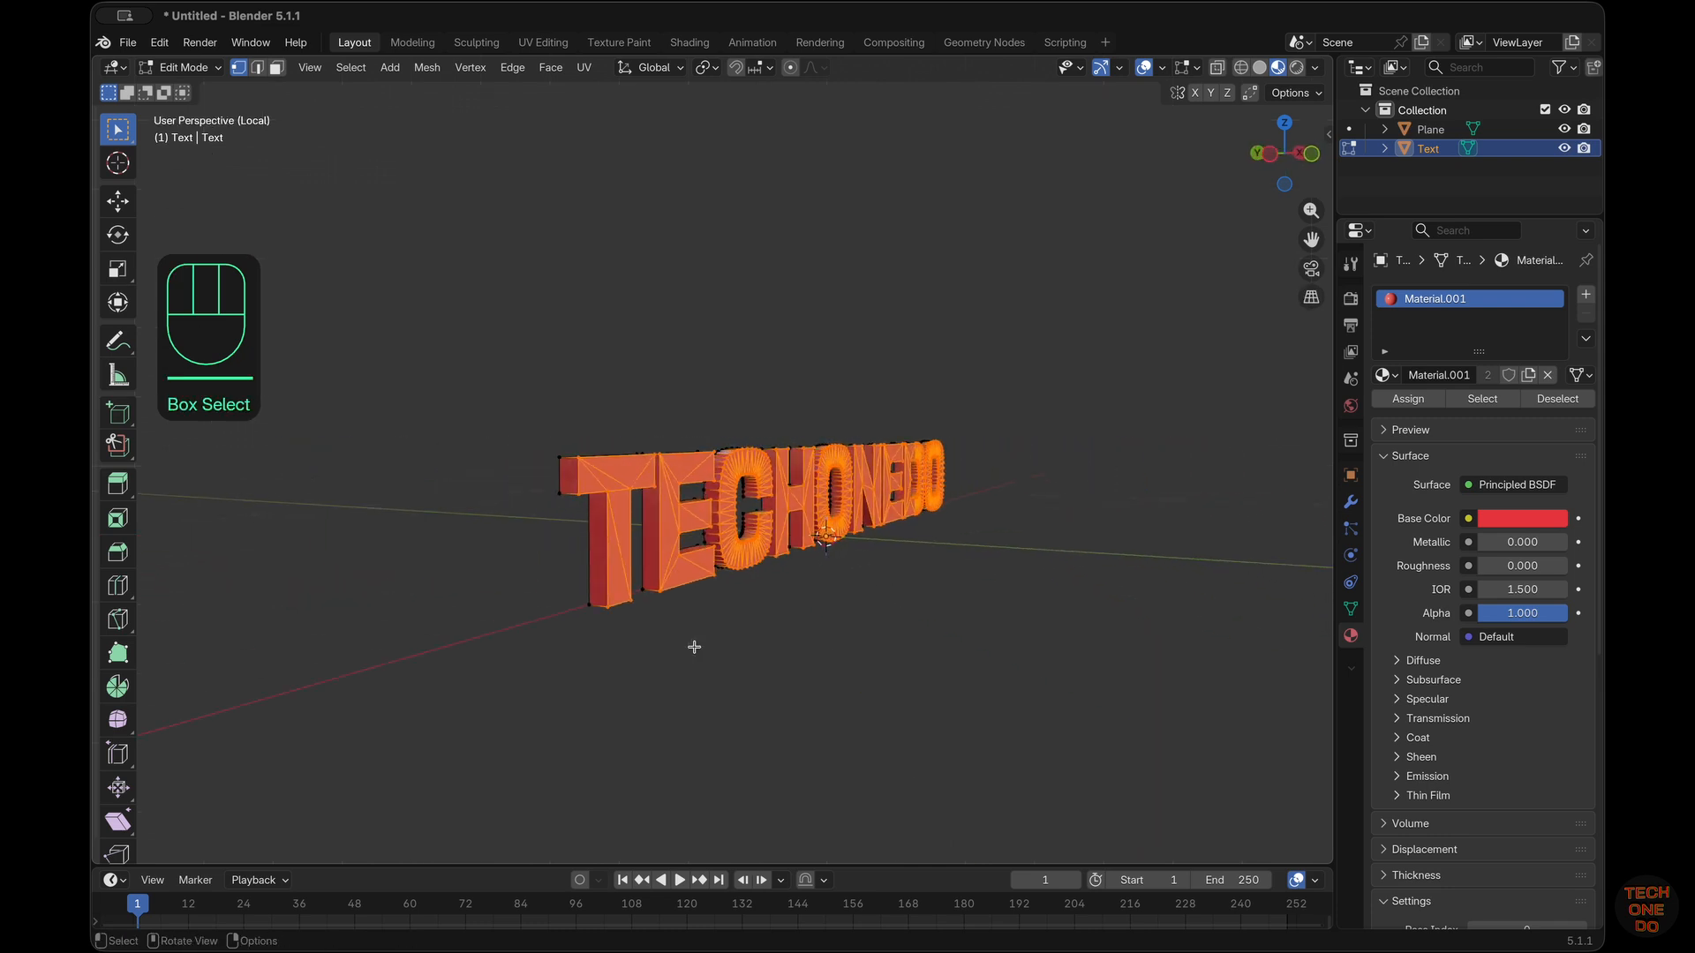
{"action": "scroll", "coordinate": [694, 647], "scroll_direction": "right", "scroll_amount": 8}
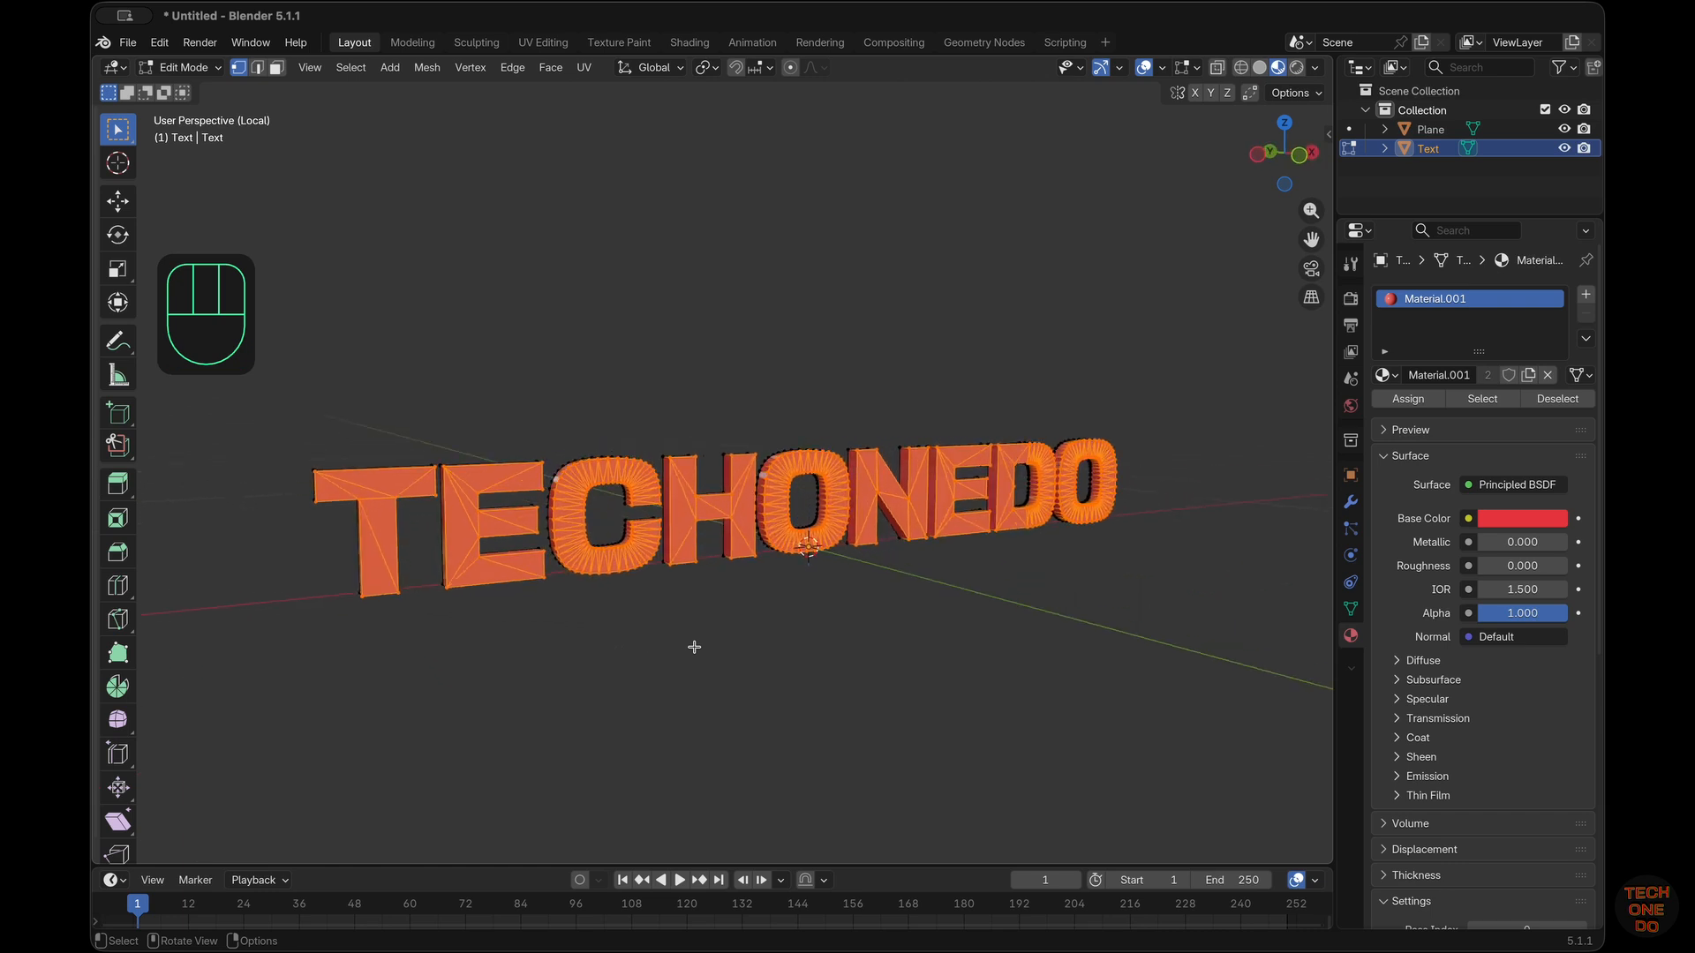
{"action": "scroll", "coordinate": [693, 647], "scroll_direction": "up", "scroll_amount": 10, "text": "ctrl"}
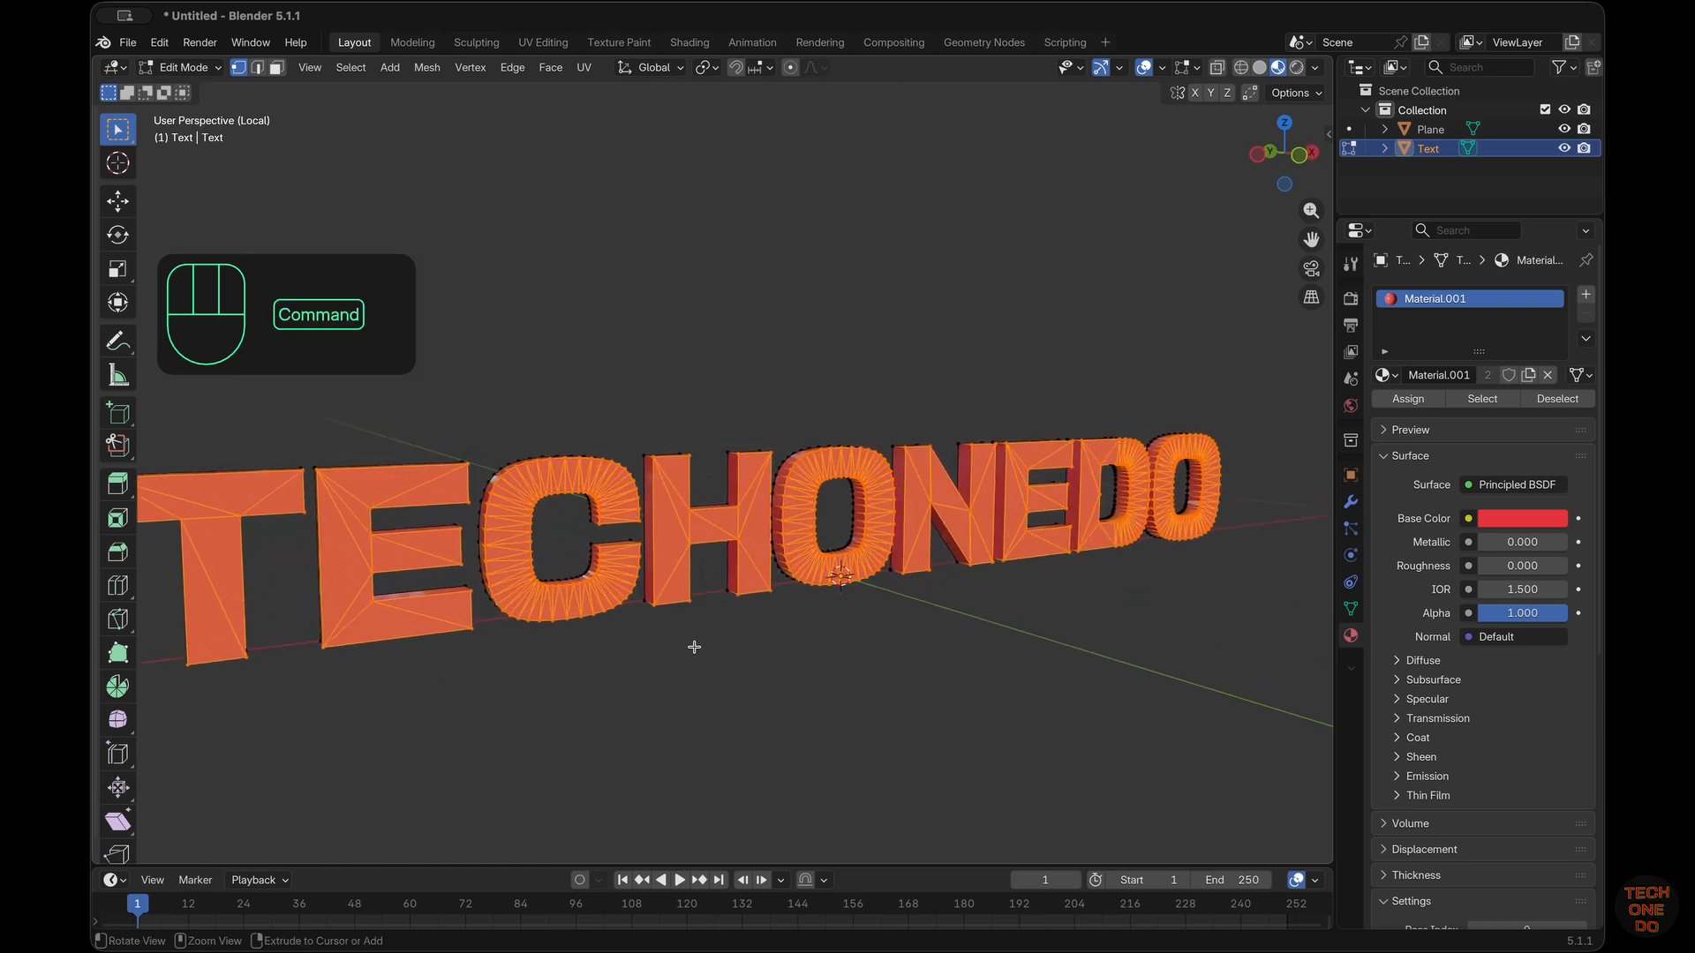
{"action": "scroll", "coordinate": [694, 647], "scroll_direction": "up", "scroll_amount": 2, "text": "ctrl"}
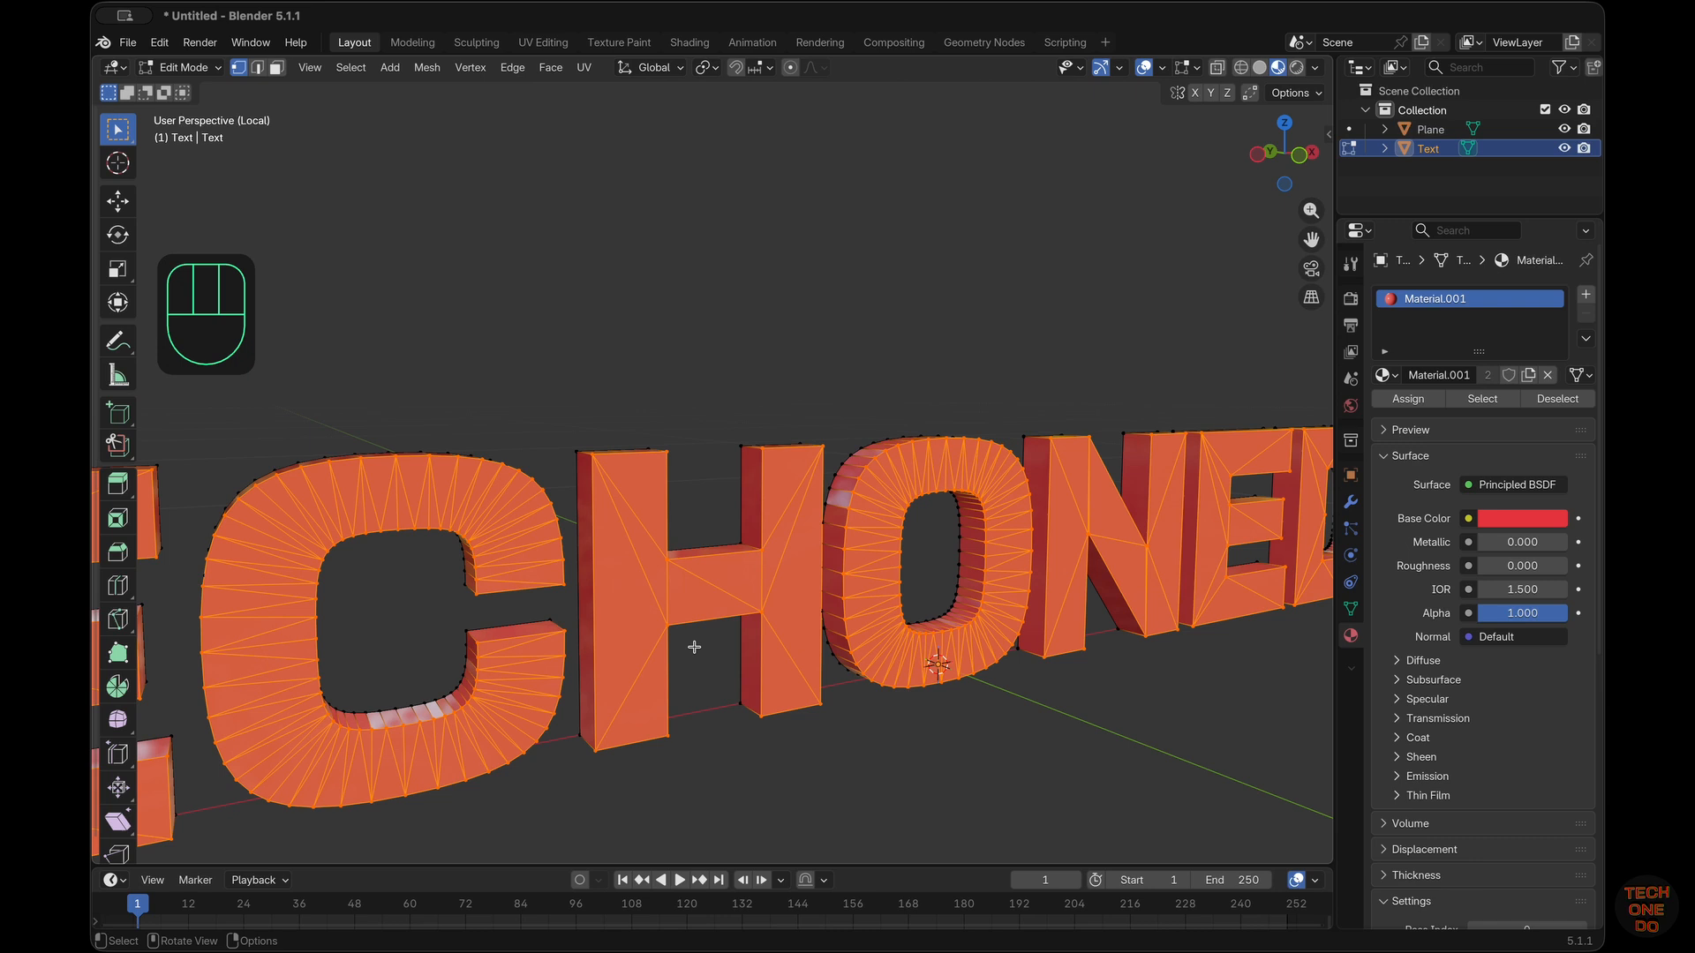
{"action": "key", "text": "i"}
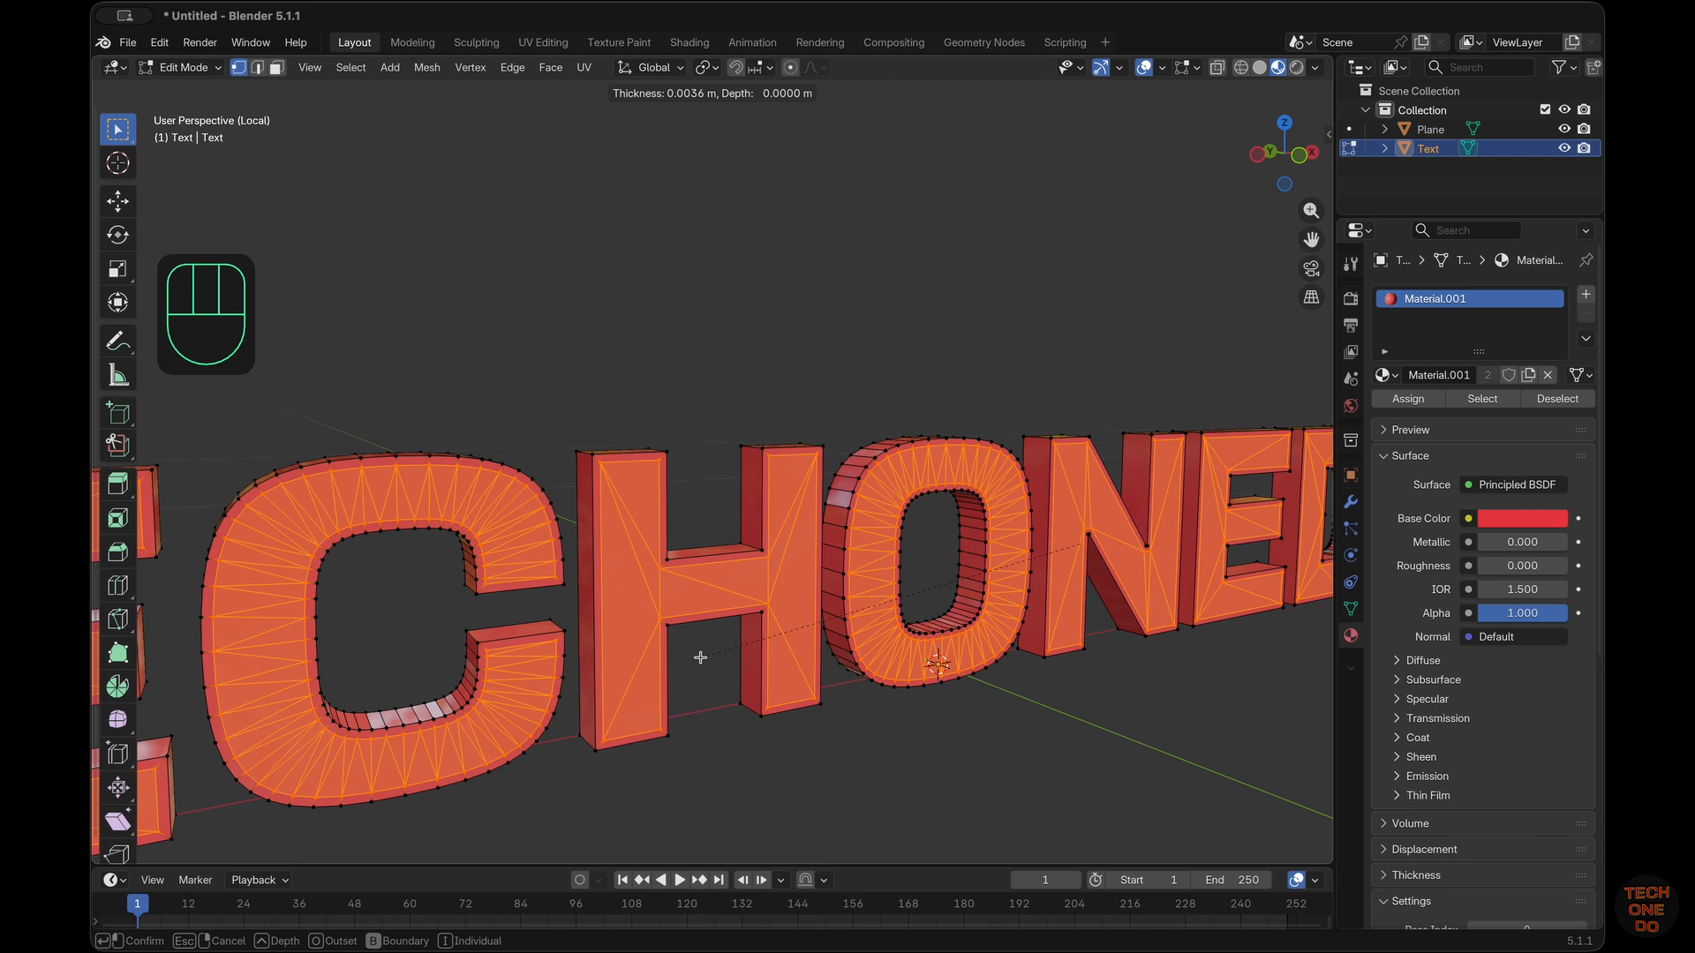
{"action": "left_click", "coordinate": [700, 657]}
{"action": "key", "text": "alt+s"}
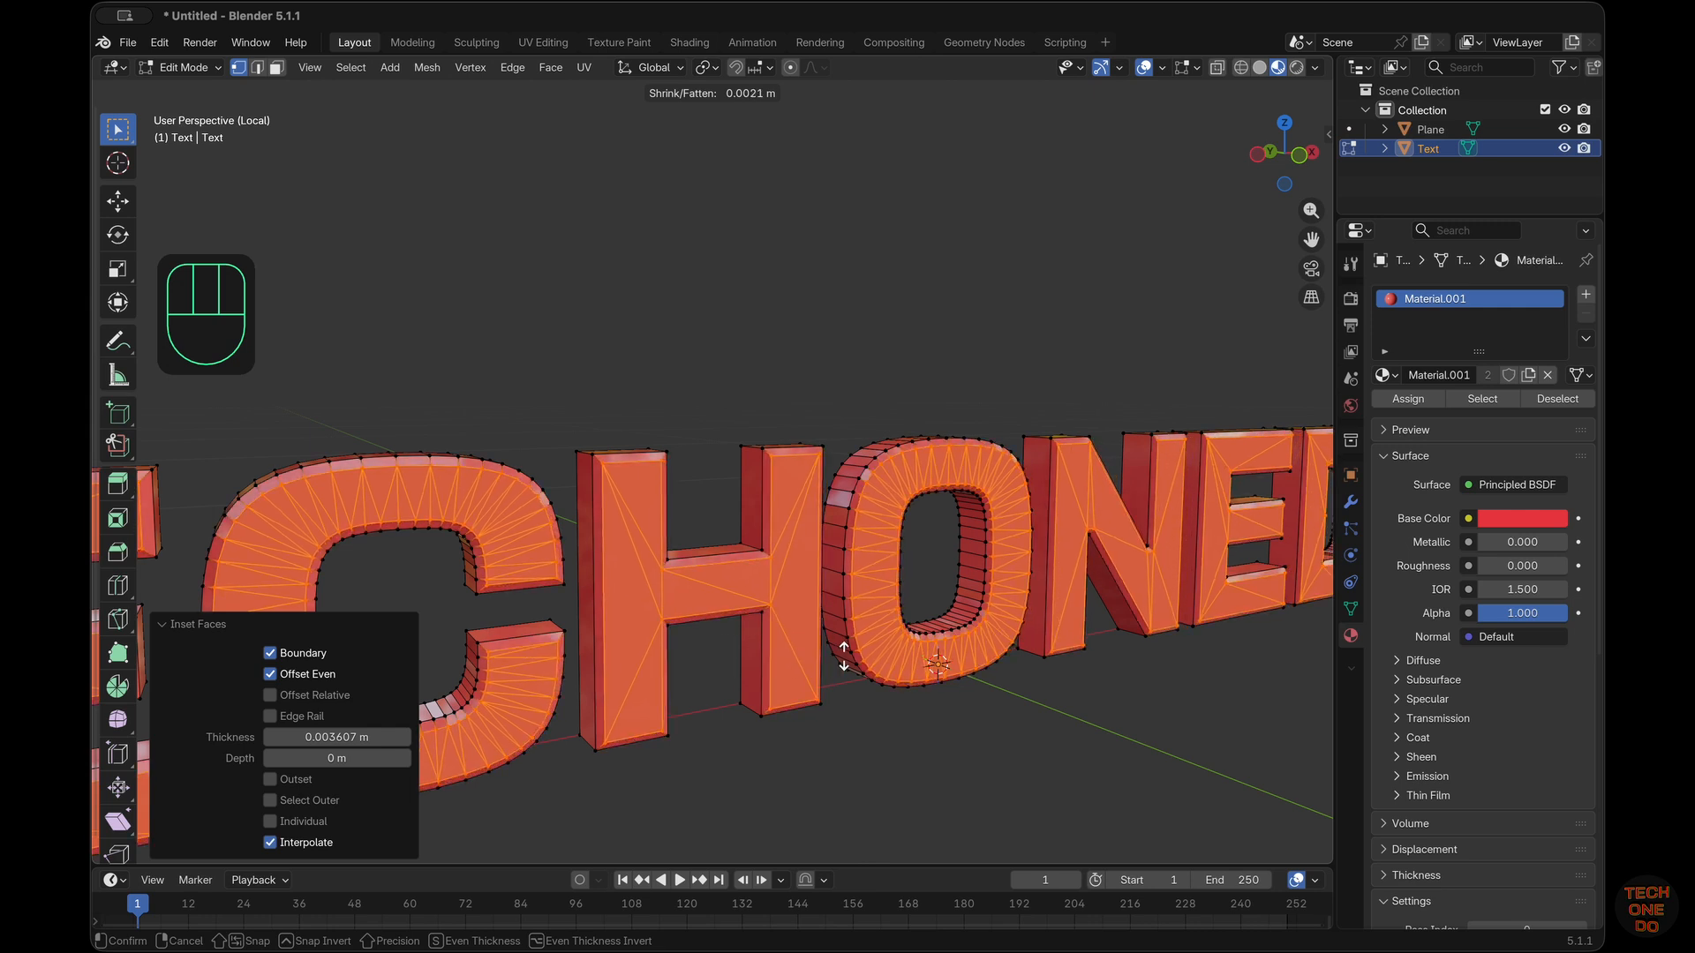
{"action": "left_click", "coordinate": [844, 655]}
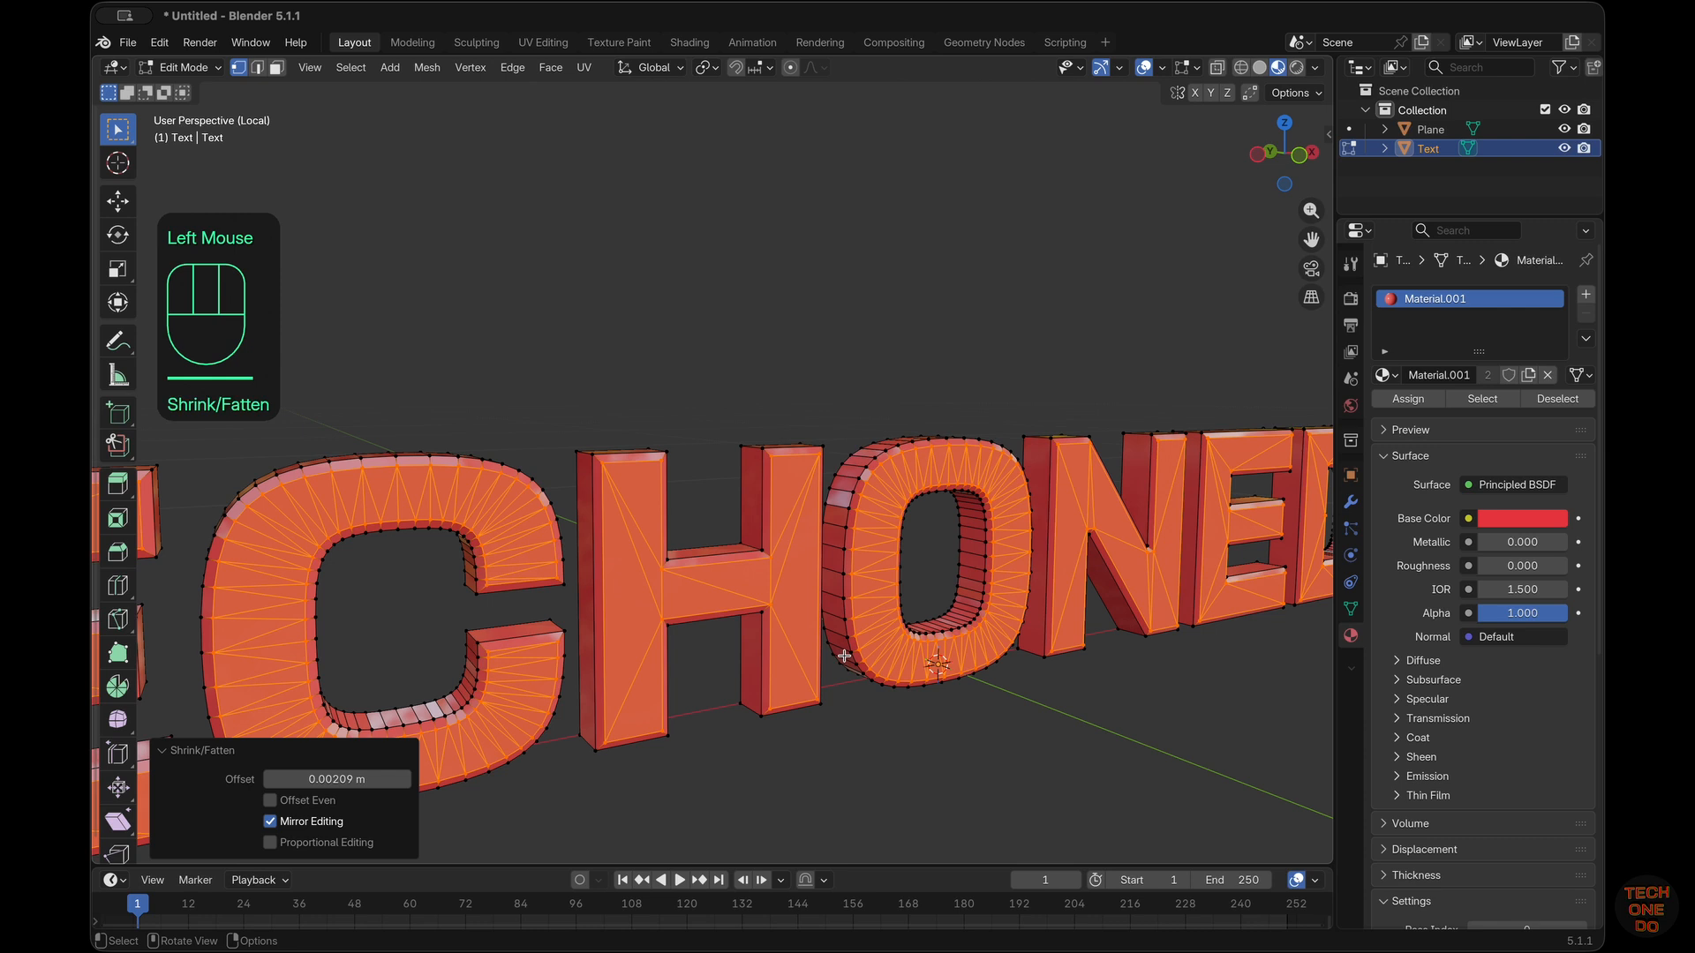
Inset the letters' raised front faces again by about 0.0027 m and clear the selection
{"action": "key", "text": "i"}
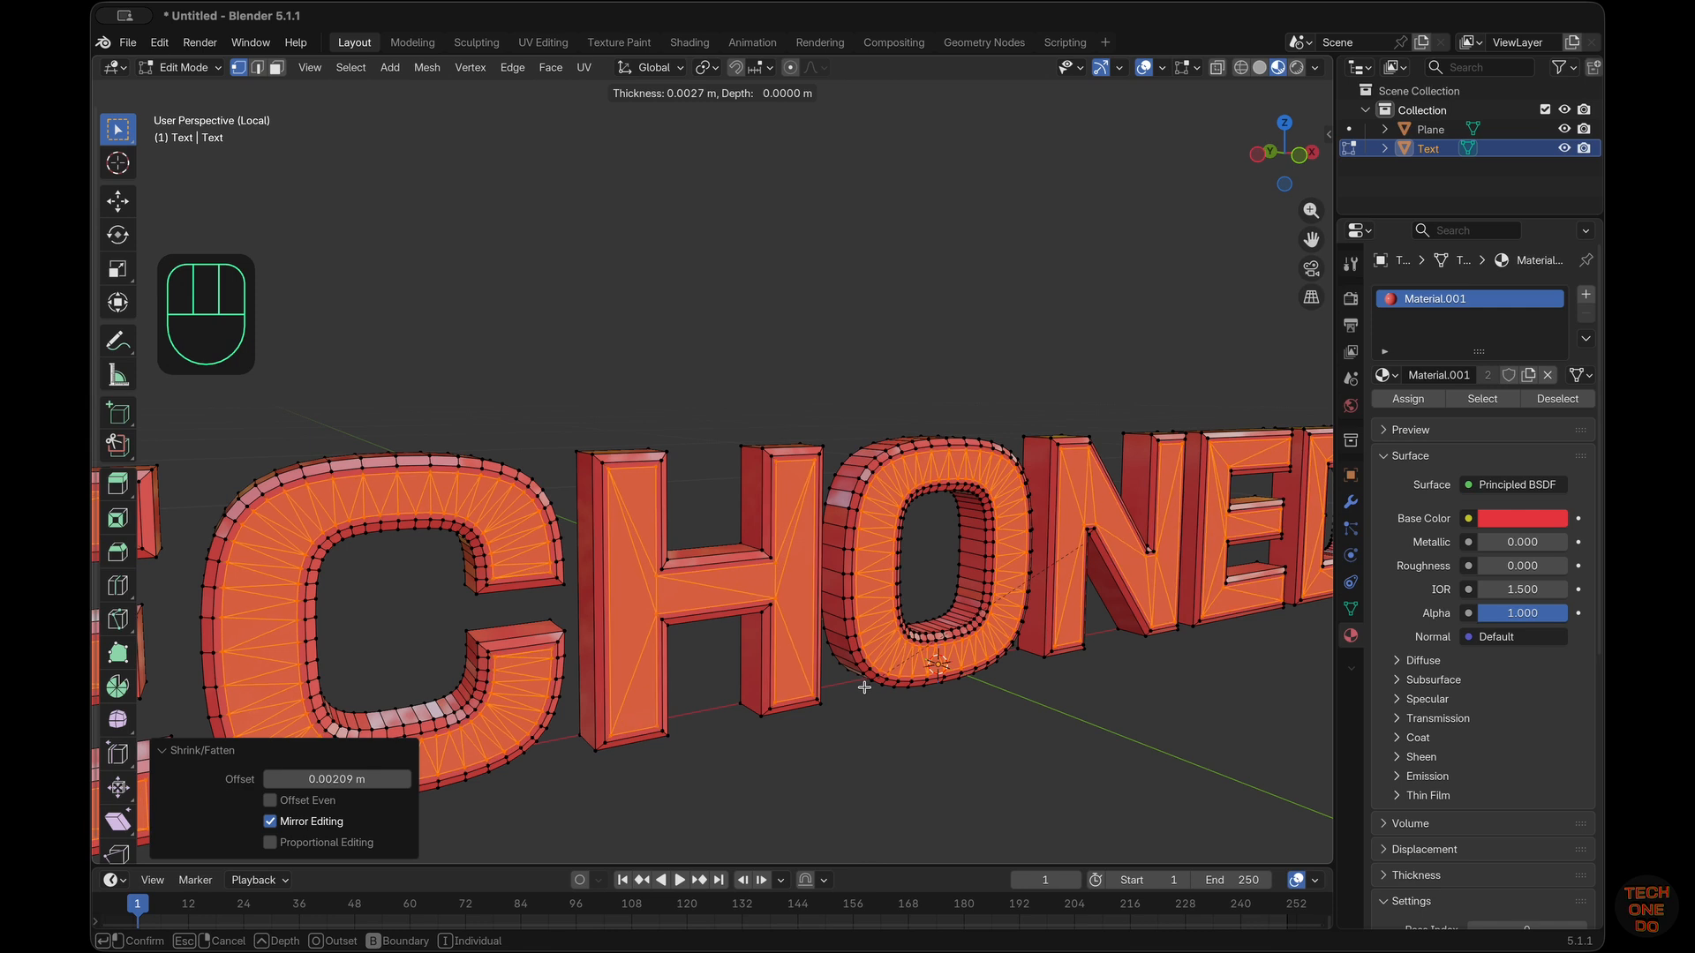
{"action": "left_click", "coordinate": [865, 687]}
{"action": "left_click", "coordinate": [865, 686]}
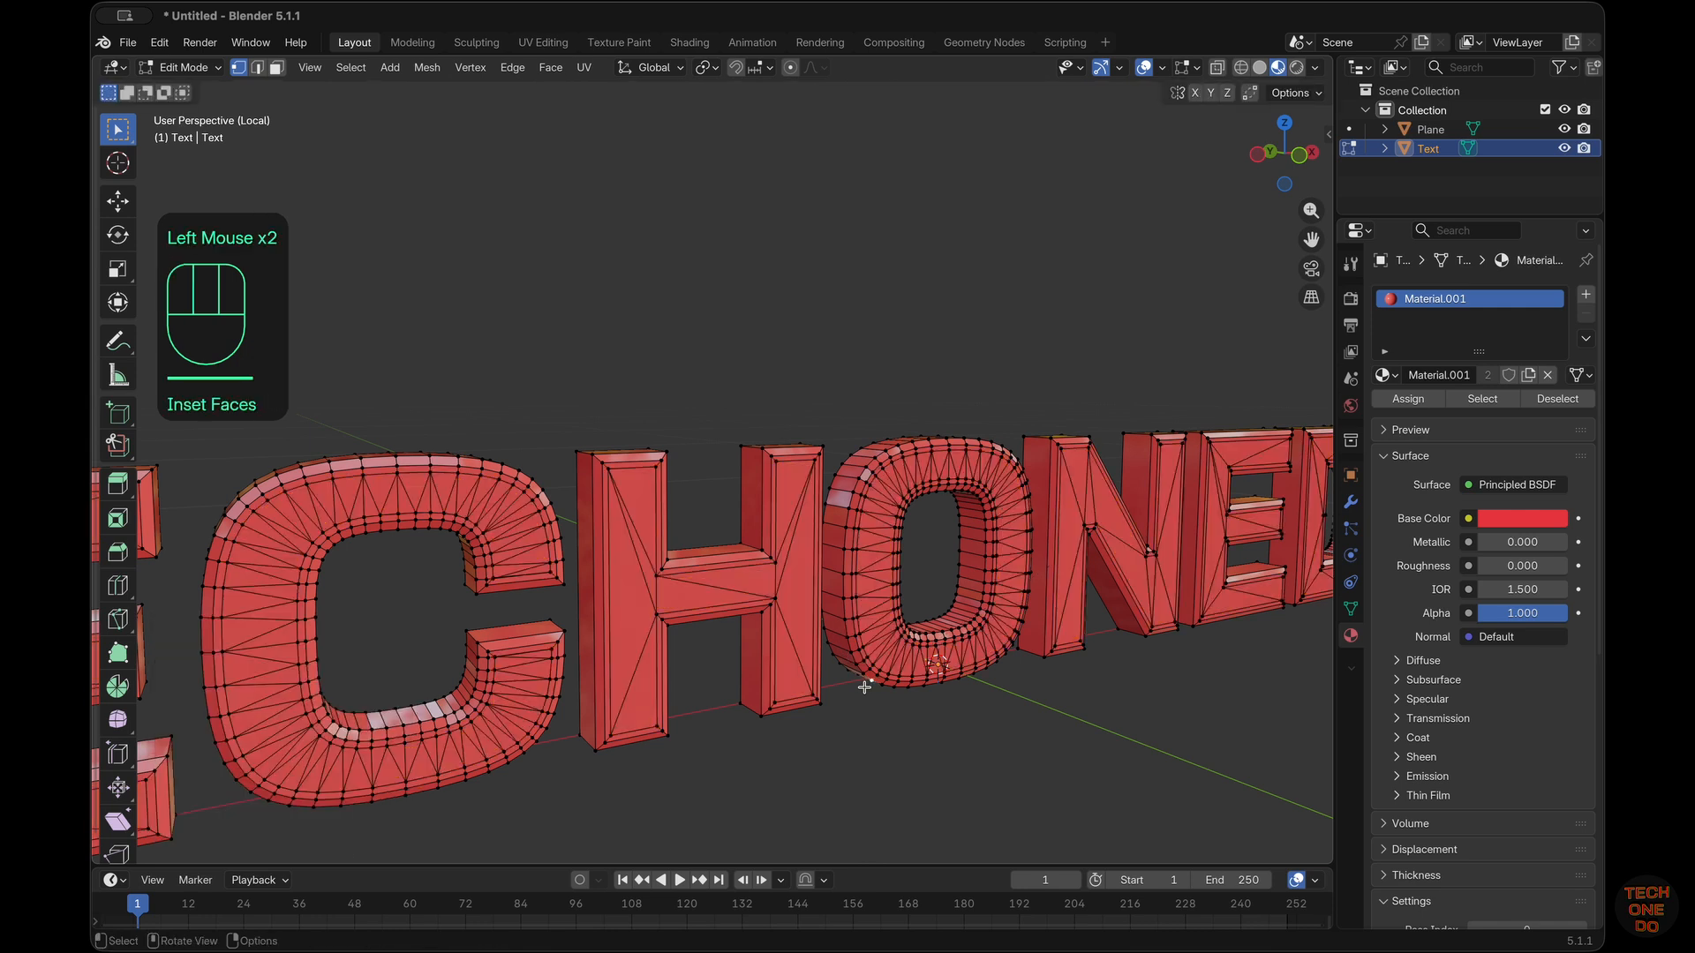
{"action": "scroll", "coordinate": [865, 687], "scroll_direction": "right", "scroll_amount": 5}
{"action": "scroll", "coordinate": [864, 689], "scroll_direction": "left", "scroll_amount": 6}
Return to Object Mode and apply Shade Smooth to the text
{"action": "key", "text": "Tab"}
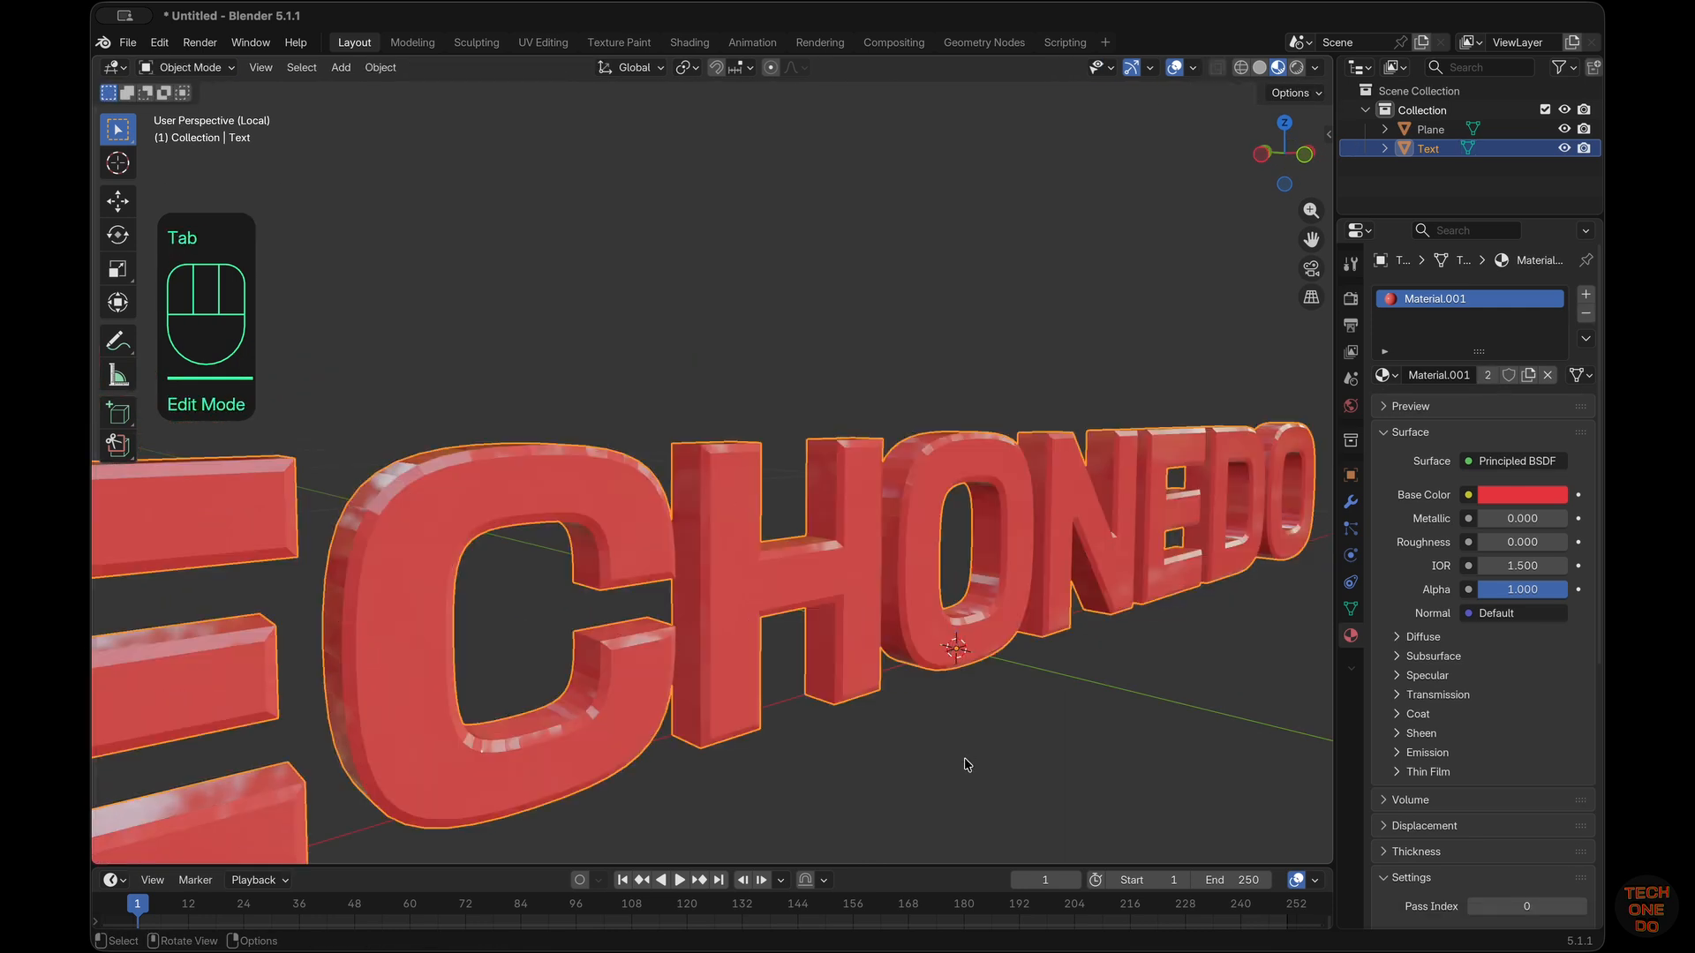
{"action": "scroll", "coordinate": [967, 765], "scroll_direction": "right", "scroll_amount": 6}
{"action": "scroll", "coordinate": [968, 764], "scroll_direction": "up", "scroll_amount": 3}
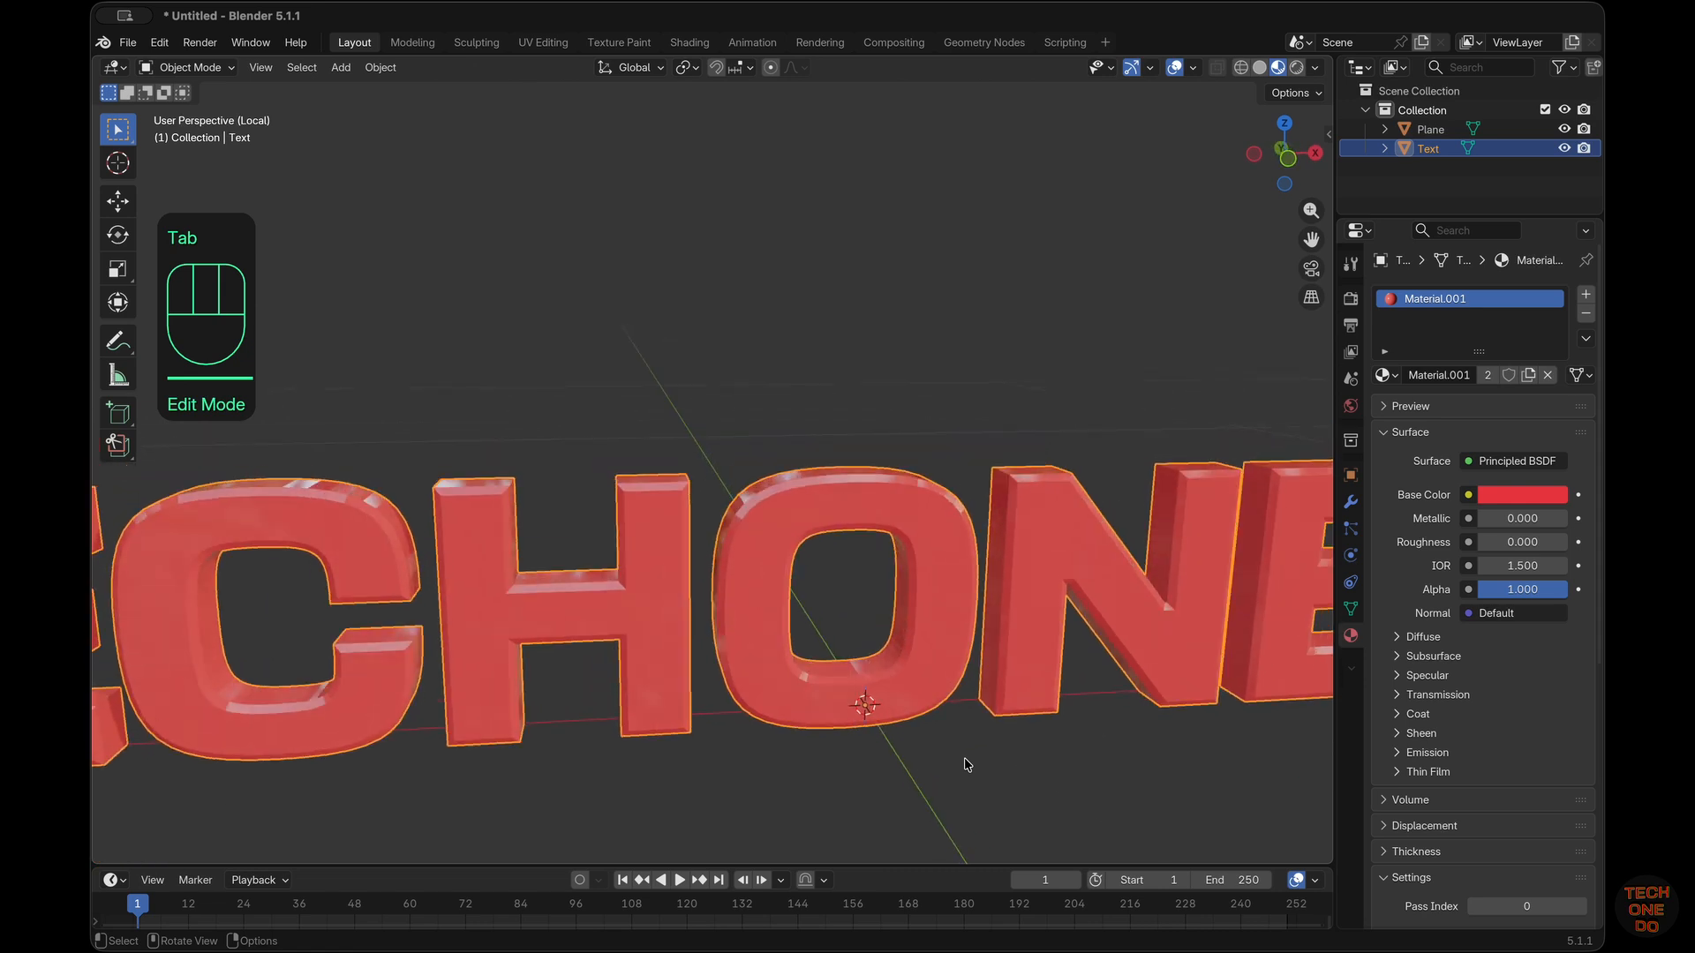
{"action": "key", "text": "a"}
{"action": "right_click", "coordinate": [925, 642]}
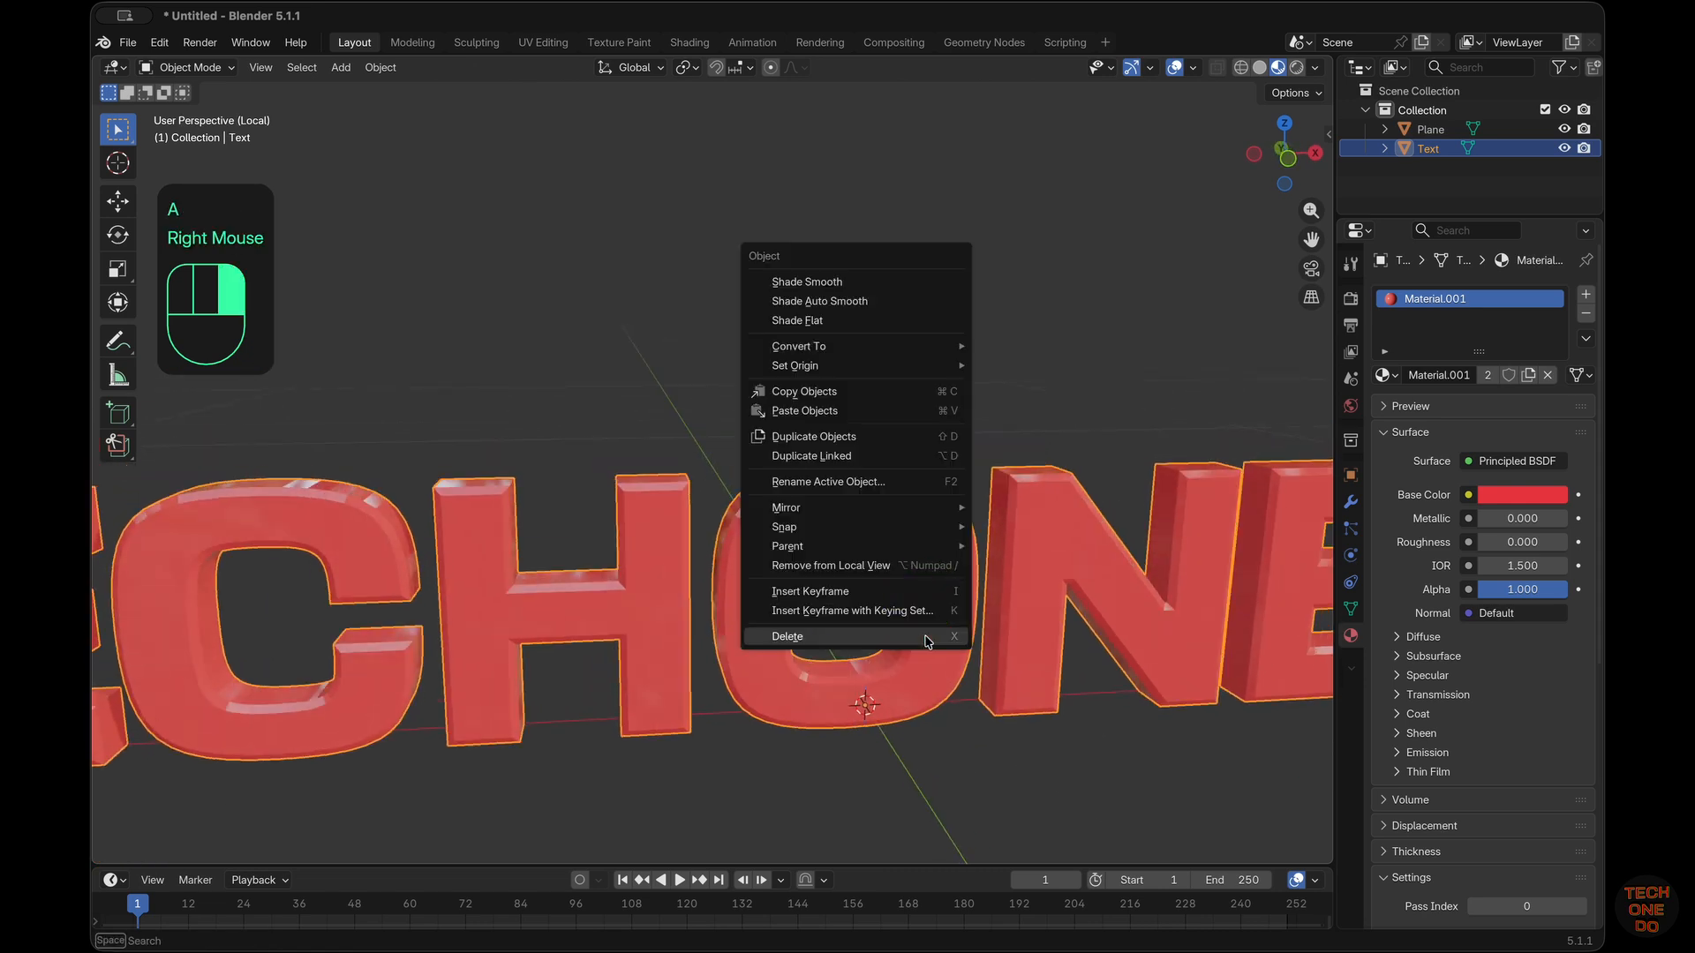
{"action": "left_click", "coordinate": [862, 280]}
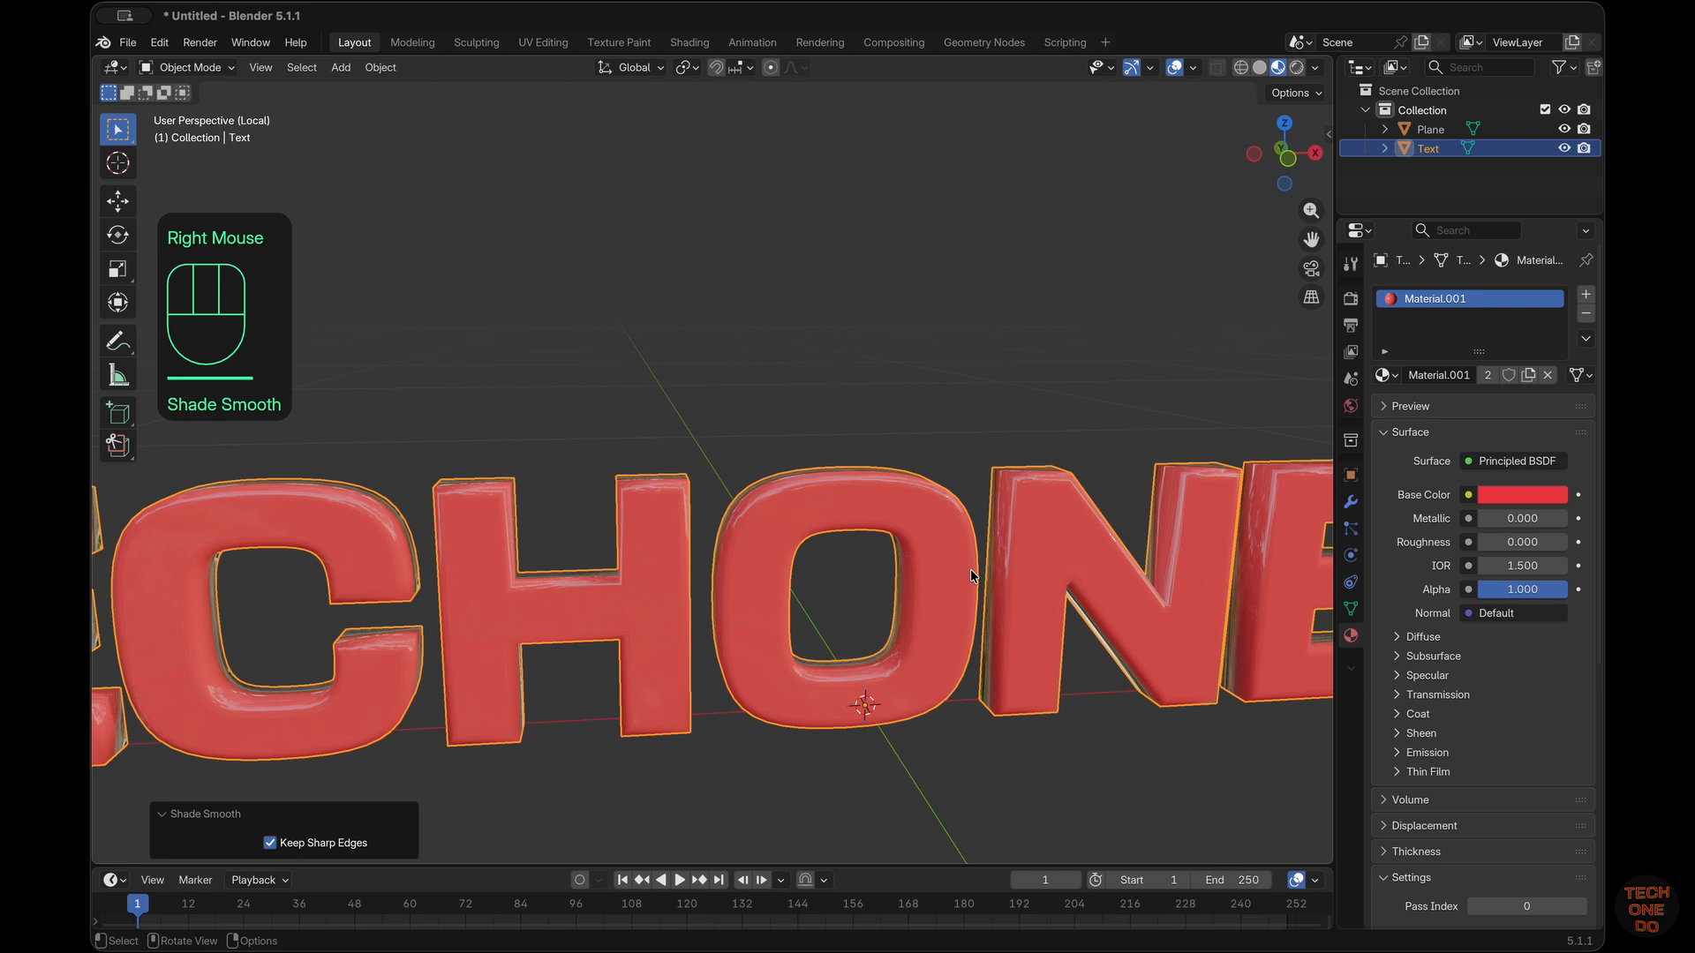
{"action": "scroll", "coordinate": [972, 575], "scroll_direction": "up", "scroll_amount": 5}
{"action": "scroll", "coordinate": [971, 575], "scroll_direction": "down", "scroll_amount": 5}
{"action": "scroll", "coordinate": [971, 576], "scroll_direction": "up", "scroll_amount": 6, "text": "super"}
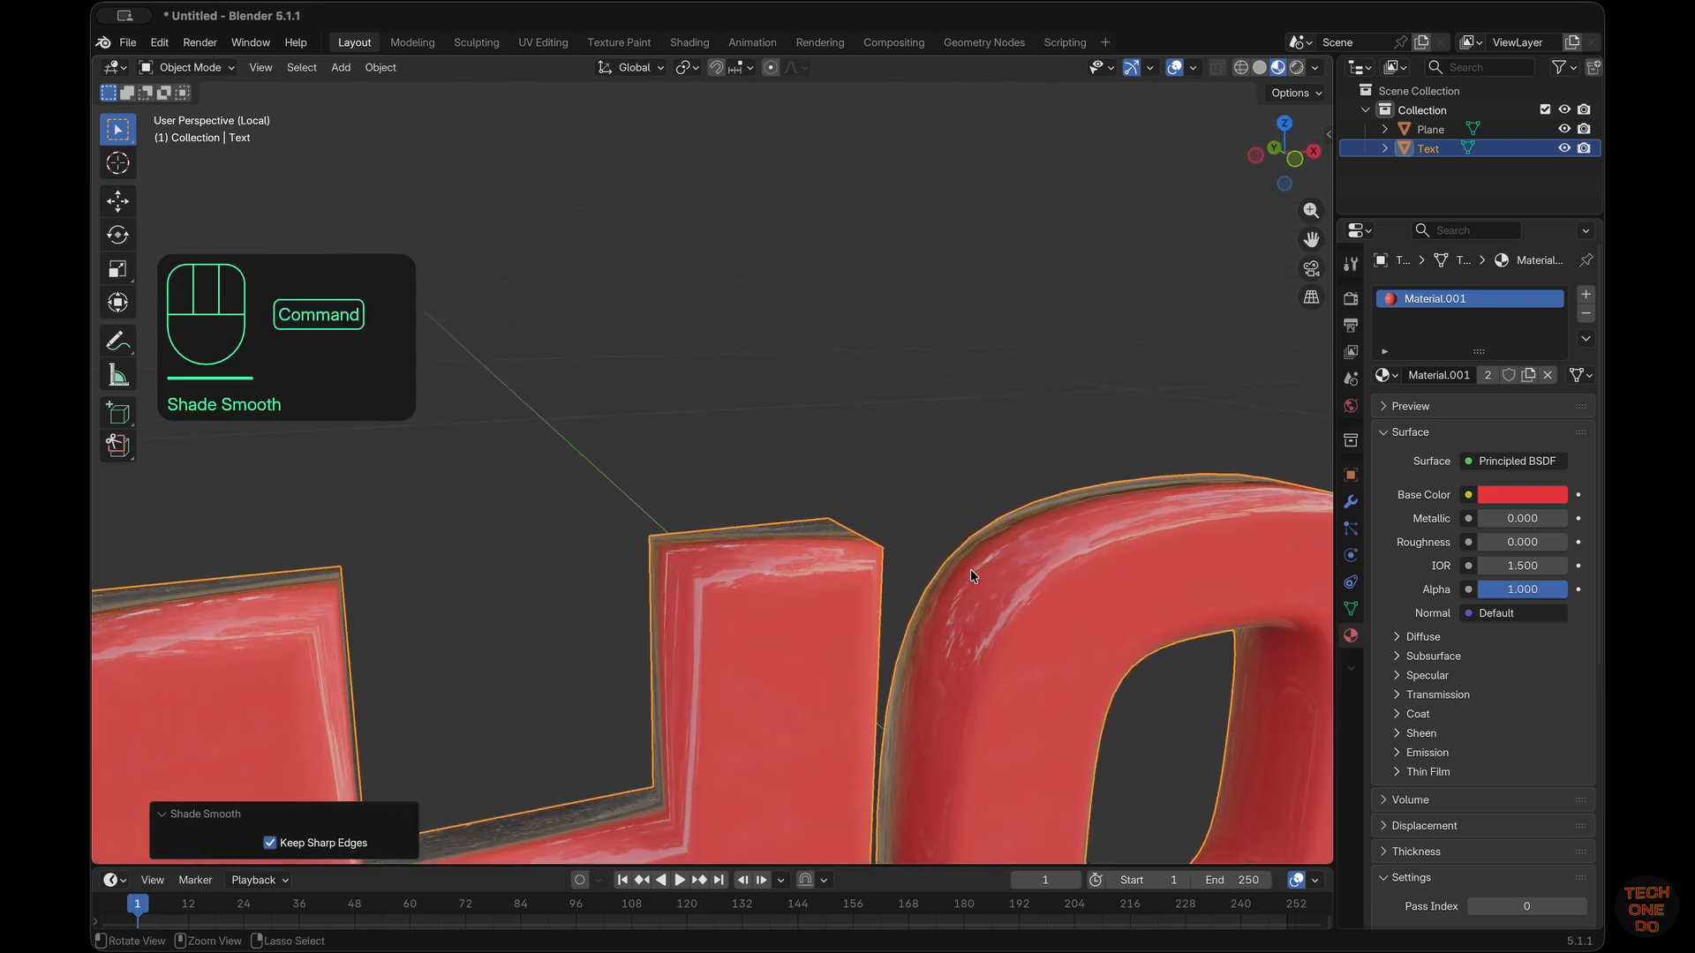
{"action": "scroll", "coordinate": [971, 576], "scroll_direction": "down", "scroll_amount": 6, "text": "super"}
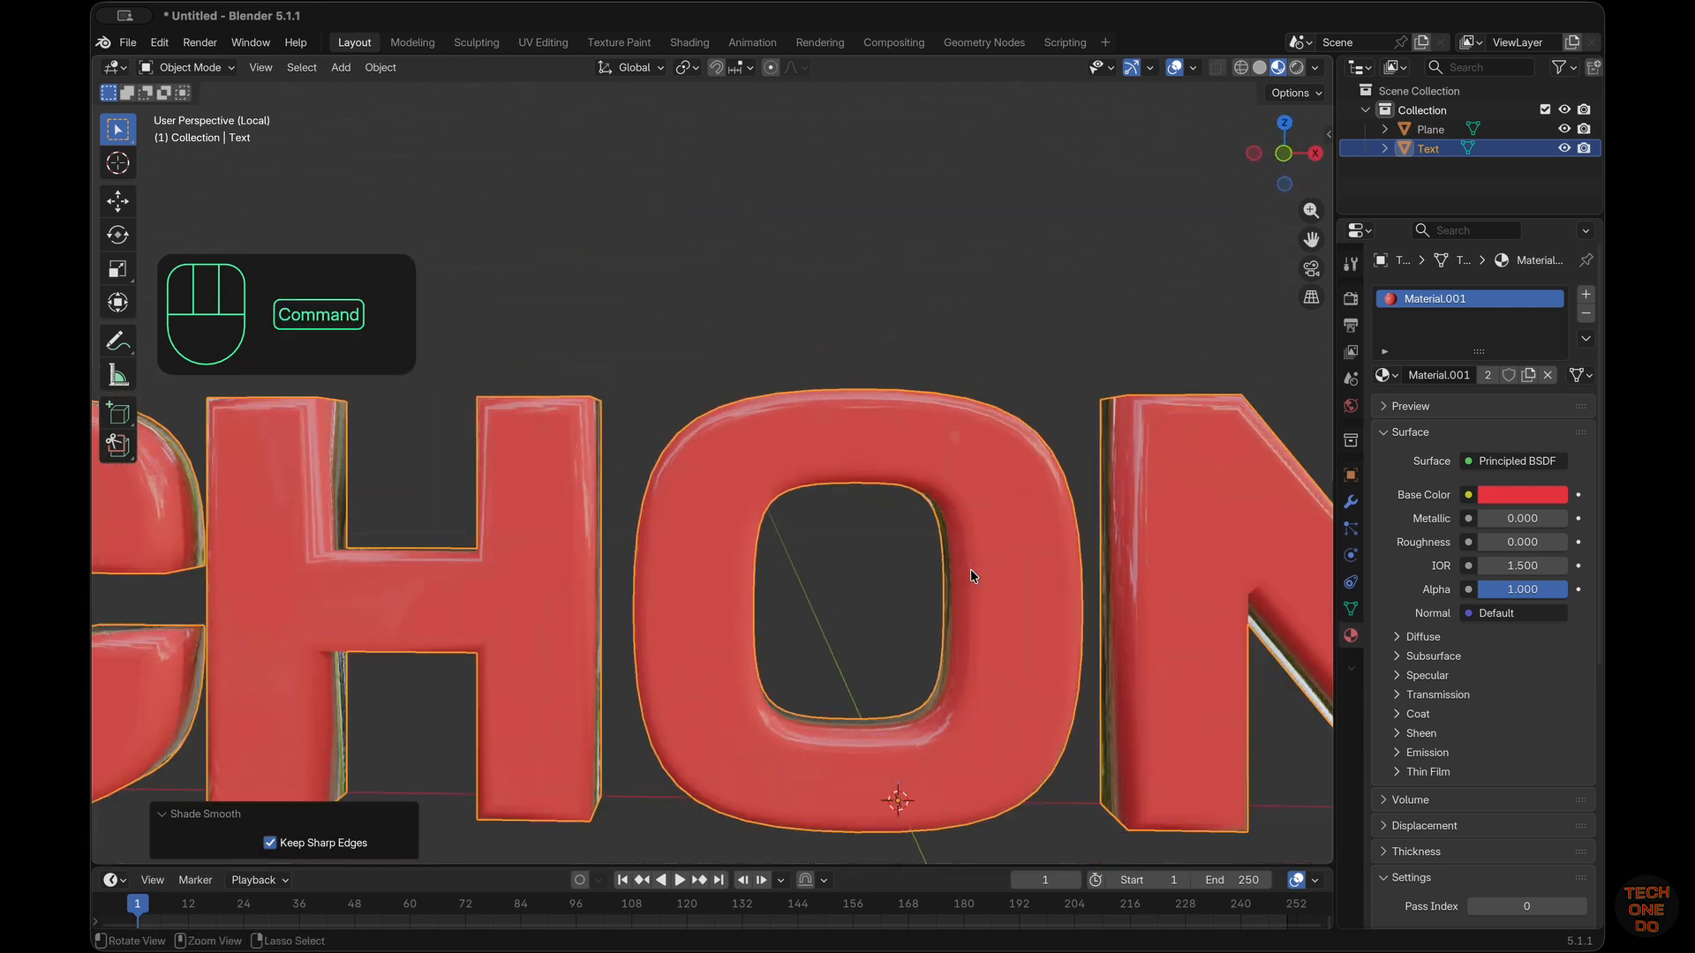
Enter Edit Mode on the text mesh and switch to face selection
{"action": "key", "text": "Tab"}
{"action": "key", "text": "2"}
{"action": "scroll", "coordinate": [883, 574], "scroll_direction": "up", "scroll_amount": 3}
{"action": "left_click", "coordinate": [805, 578], "text": "alt"}
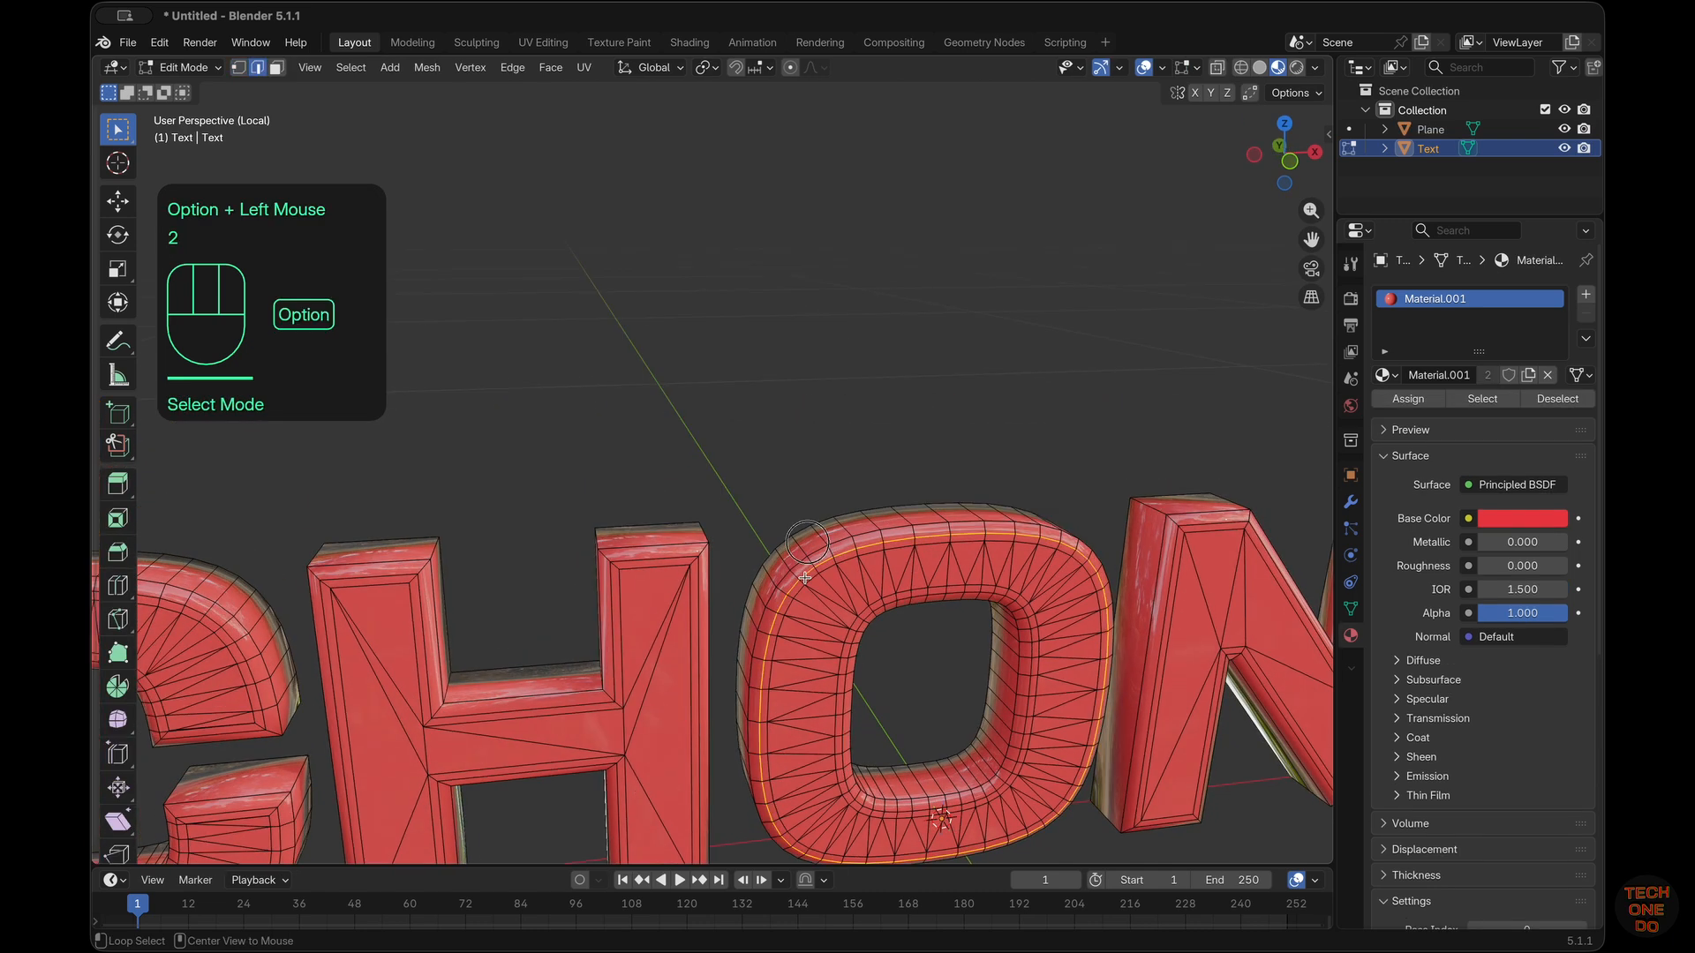
{"action": "left_click", "coordinate": [805, 578], "text": "alt"}
{"action": "key", "text": "3"}
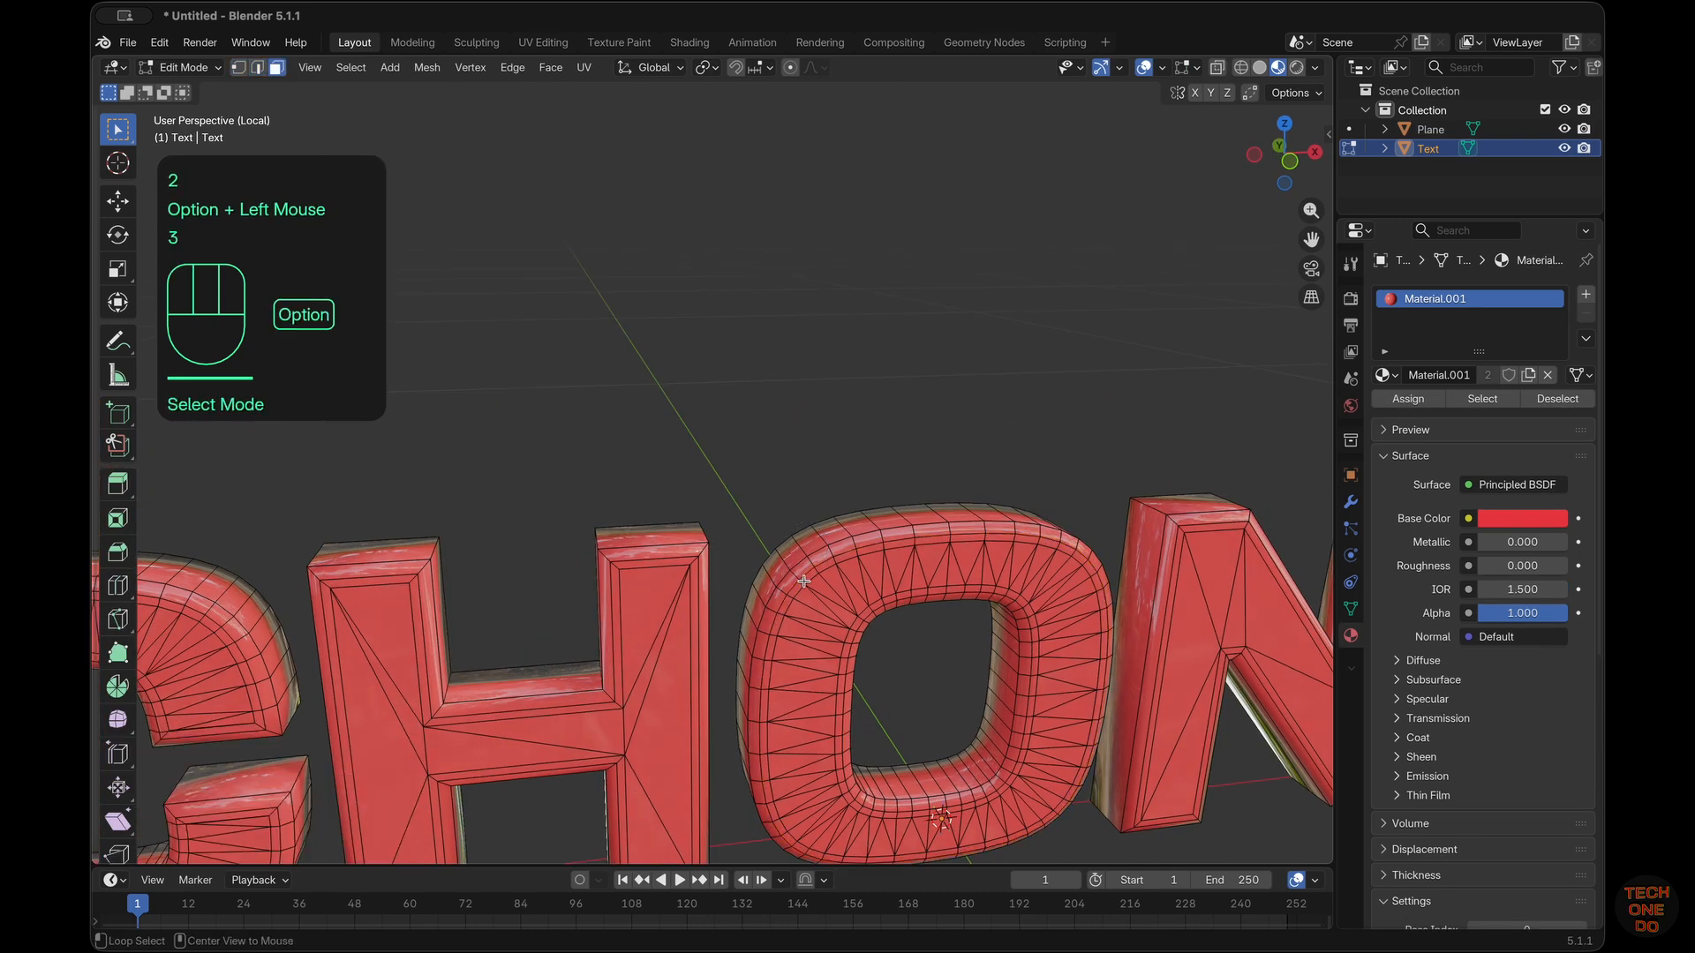
{"action": "left_click", "coordinate": [805, 581], "text": "alt"}
{"action": "left_click", "coordinate": [670, 564], "text": "alt+shift"}
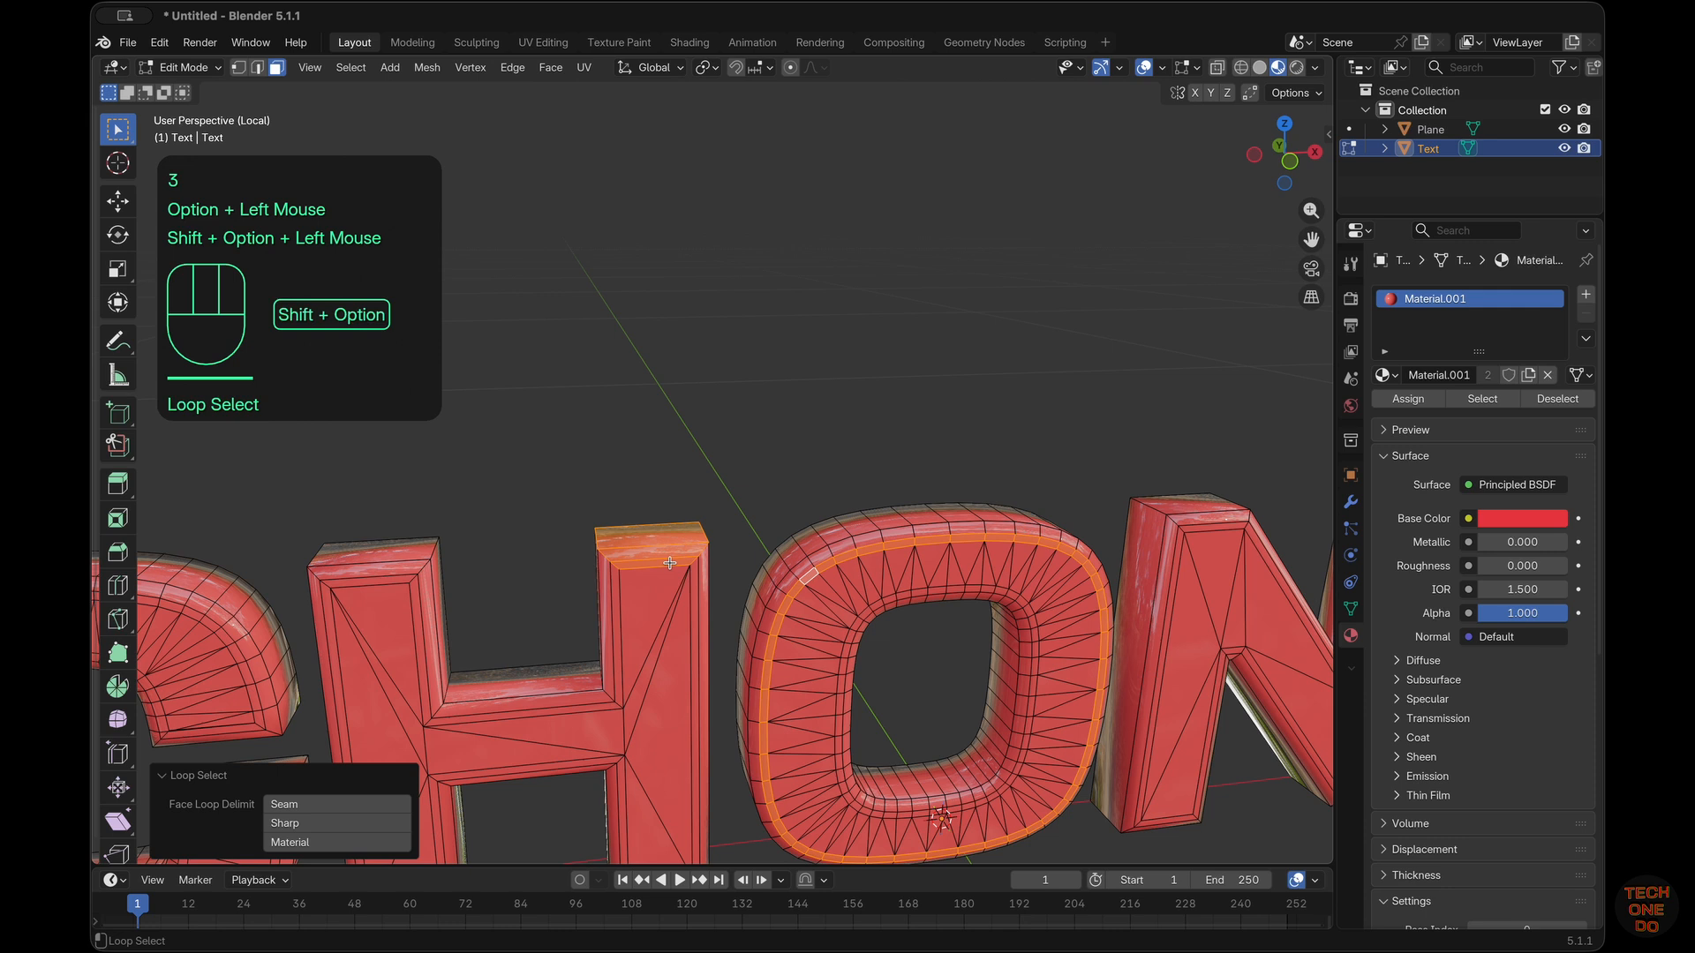
{"action": "left_click", "coordinate": [669, 563], "text": "alt"}
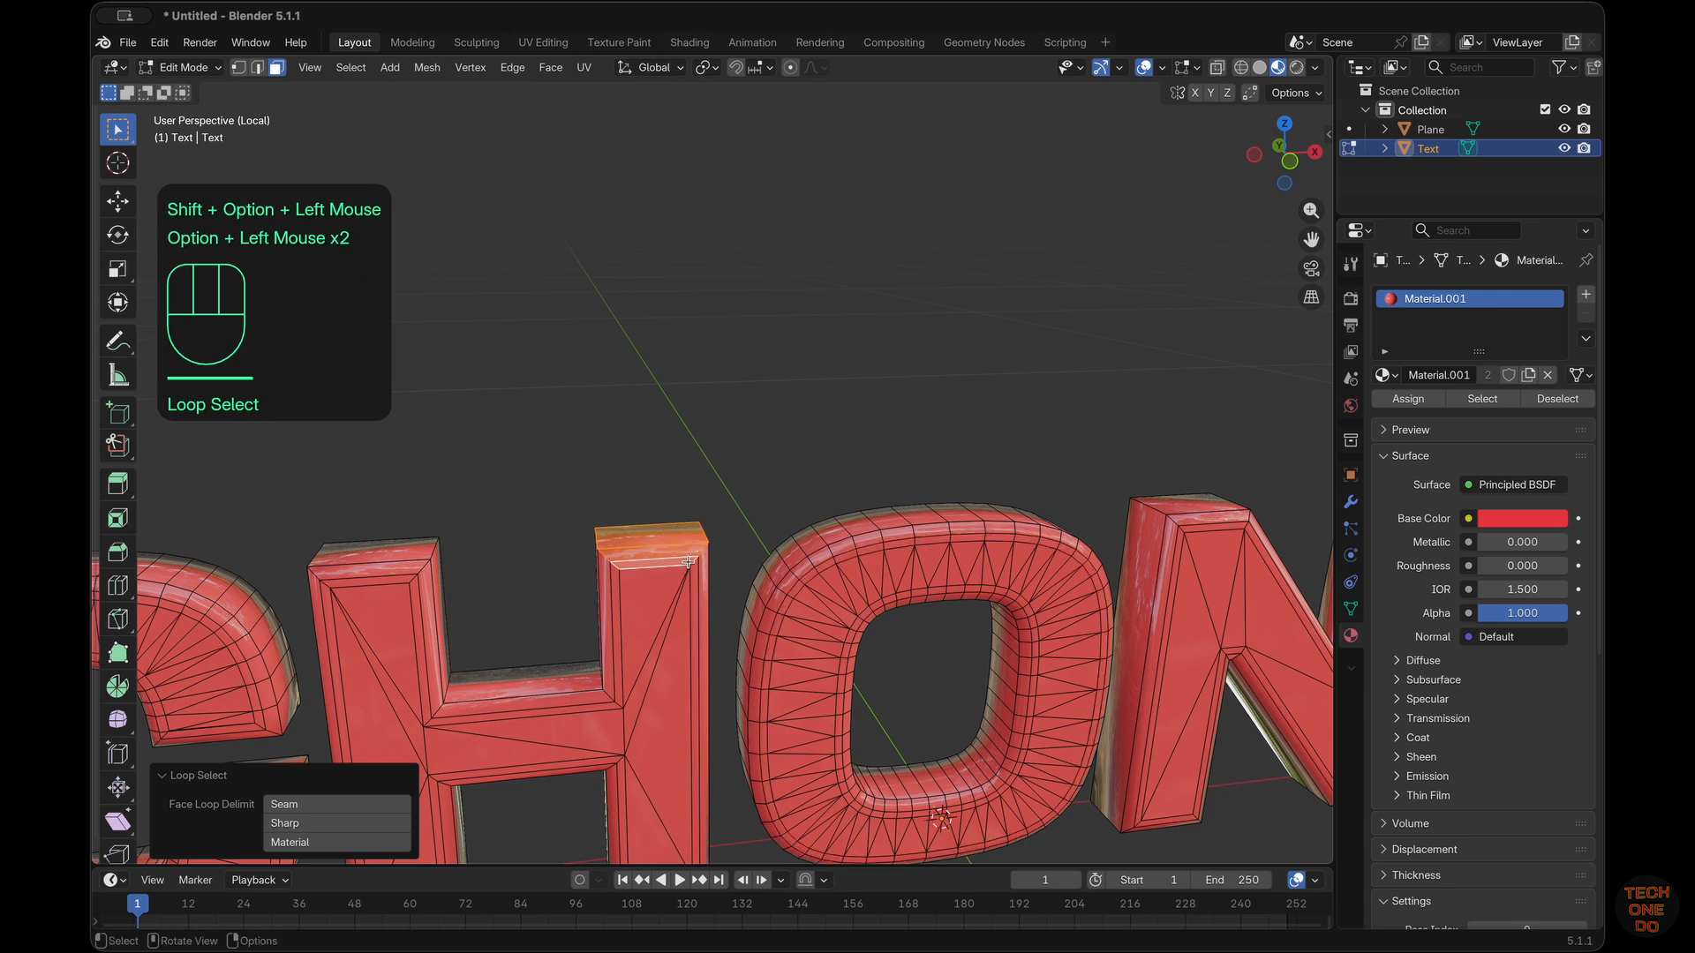
{"action": "left_click", "coordinate": [691, 562]}
{"action": "left_click", "coordinate": [746, 549]}
Select the narrow inset face loops on the fronts of the H, the first O and the N
{"action": "left_click", "coordinate": [694, 563], "text": "alt"}
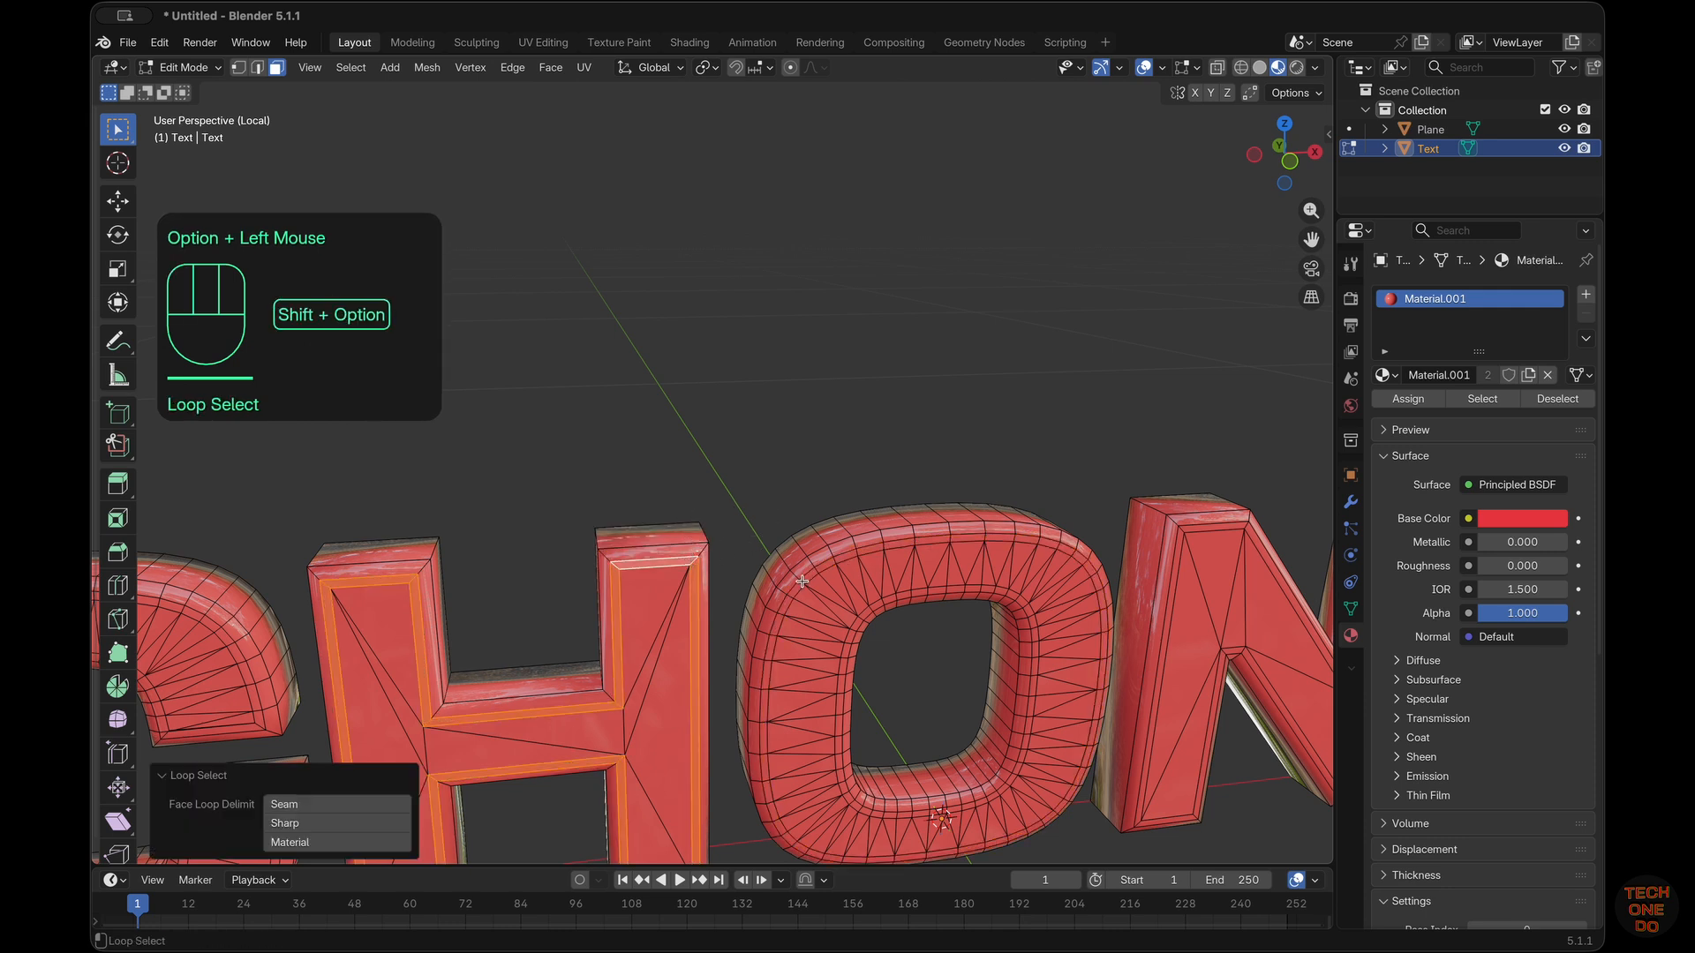
{"action": "left_click", "coordinate": [802, 582], "text": "alt+shift"}
{"action": "left_click", "coordinate": [804, 581], "text": "alt+shift"}
{"action": "left_click", "coordinate": [817, 569], "text": "alt+shift"}
{"action": "scroll", "coordinate": [821, 561], "scroll_direction": "right", "scroll_amount": 5, "text": "shift"}
{"action": "left_click", "coordinate": [837, 518], "text": "alt+shift"}
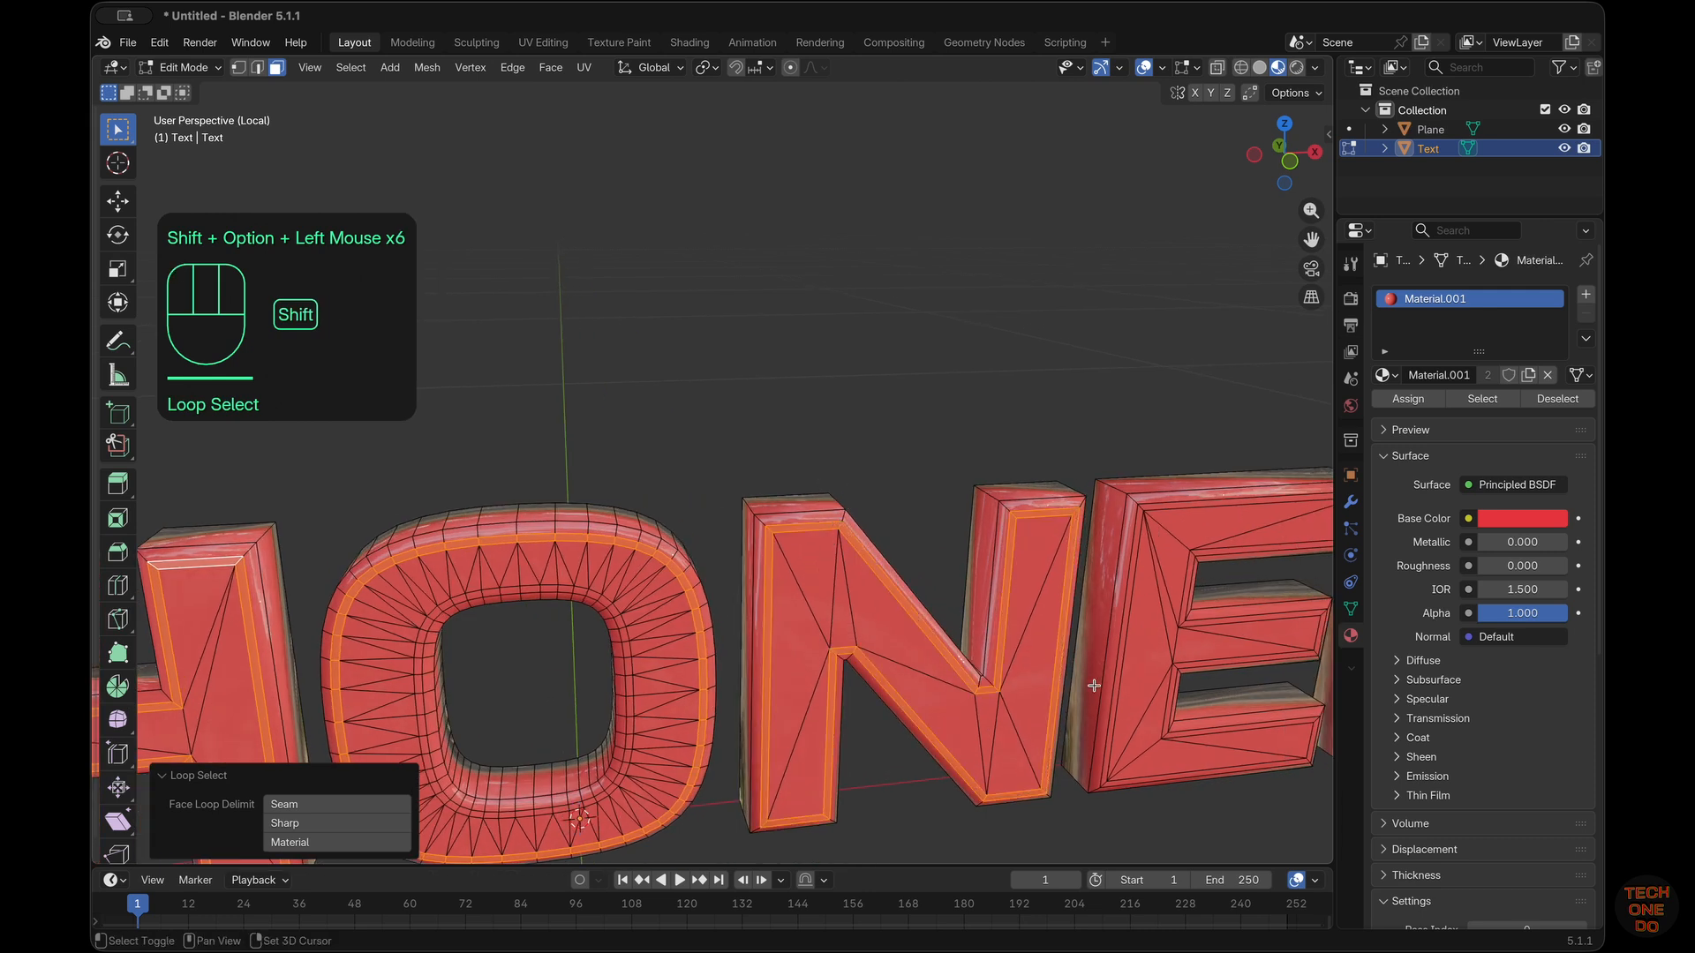
Add the narrow inset face loops of the E, D and O following the N to the selection
{"action": "scroll", "coordinate": [852, 519], "scroll_direction": "right", "scroll_amount": 5, "text": "shift"}
{"action": "left_click", "coordinate": [999, 497], "text": "alt+shift"}
{"action": "scroll", "coordinate": [1007, 502], "scroll_direction": "right", "scroll_amount": 5, "text": "shift"}
{"action": "left_click", "coordinate": [1056, 535], "text": "alt+shift"}
{"action": "left_click", "coordinate": [922, 565], "text": "alt+shift"}
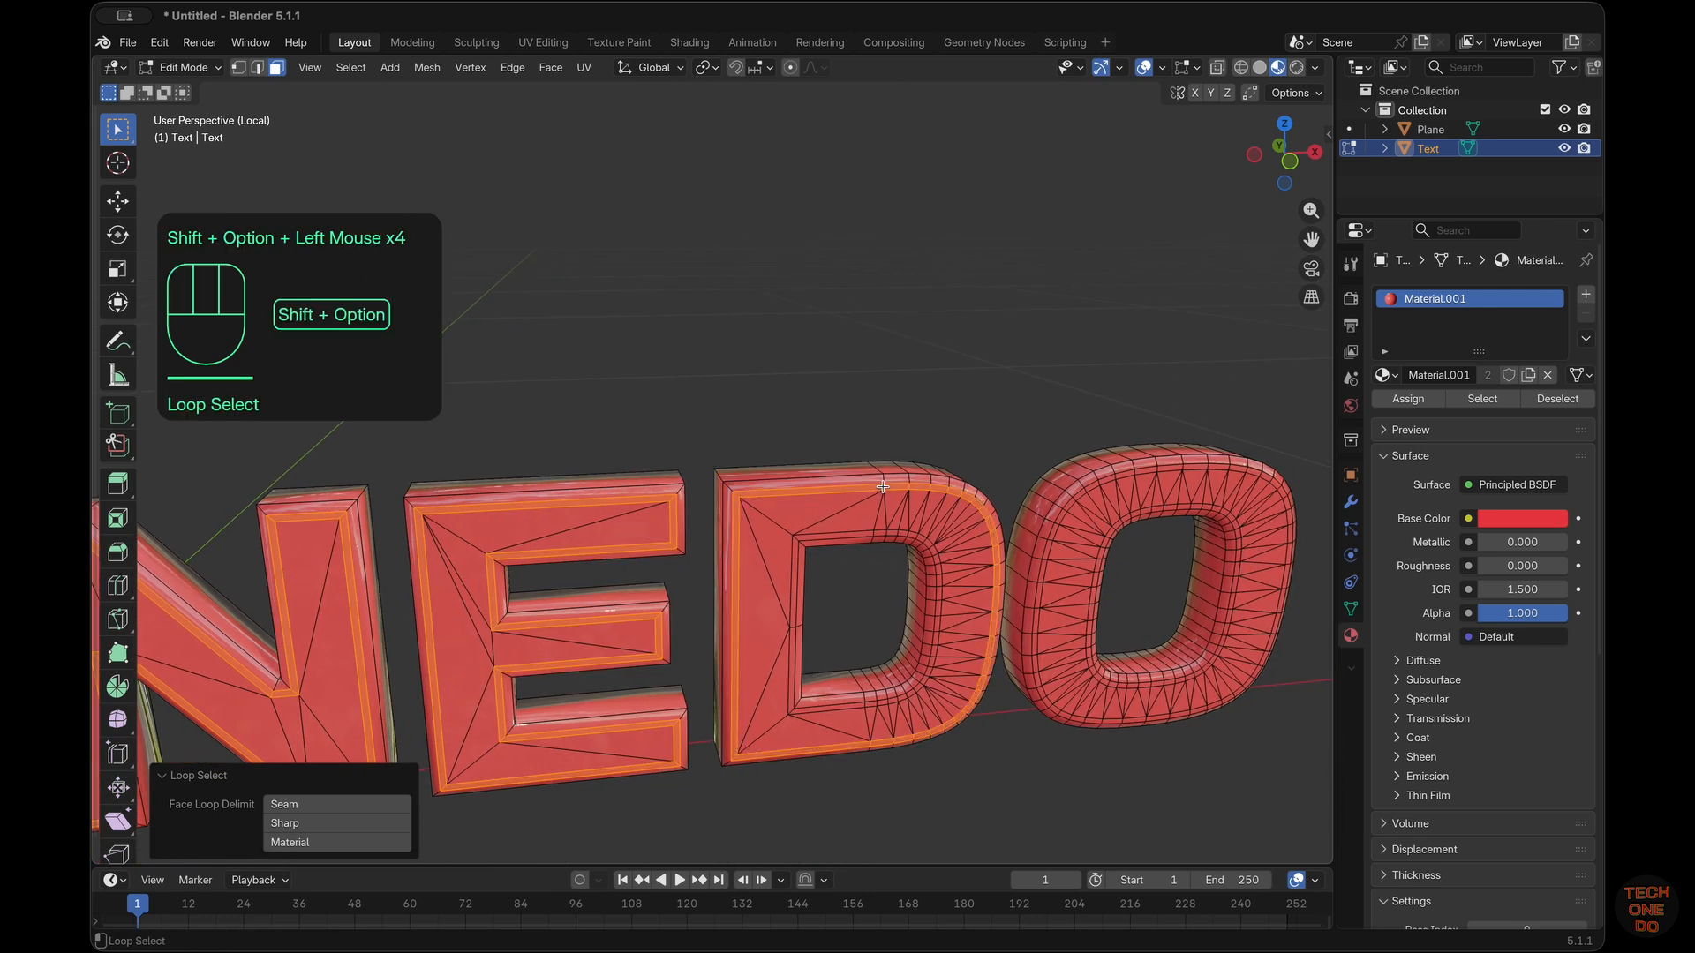
{"action": "scroll", "coordinate": [868, 588], "scroll_direction": "right", "scroll_amount": 5, "text": "shift"}
Add the narrow inset face loops of the C, the first E and the T to the selection
{"action": "scroll", "coordinate": [869, 588], "scroll_direction": "left", "scroll_amount": 15, "text": "shift"}
{"action": "left_click", "coordinate": [896, 519], "text": "alt+shift"}
{"action": "left_click", "coordinate": [896, 519], "text": "alt+shift"}
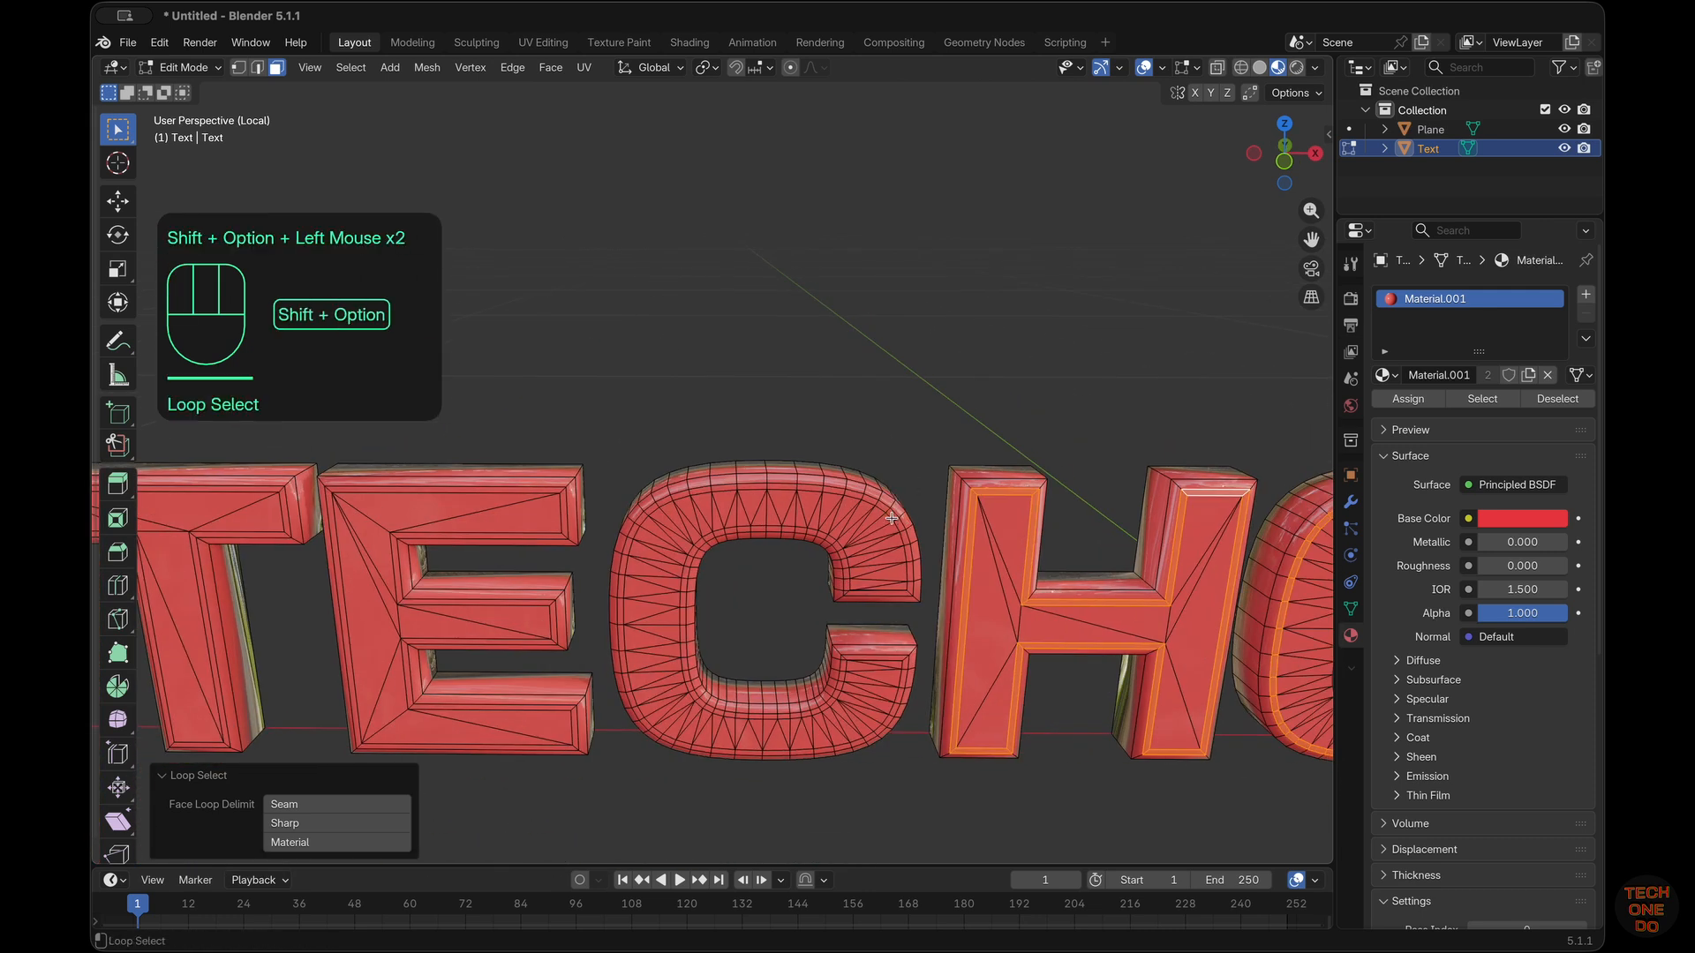
{"action": "left_click", "coordinate": [896, 519], "text": "alt+shift"}
{"action": "left_click", "coordinate": [557, 488], "text": "alt+shift"}
{"action": "scroll", "coordinate": [546, 529], "scroll_direction": "left", "scroll_amount": 5, "text": "shift"}
{"action": "left_click", "coordinate": [546, 529], "text": "alt+shift"}
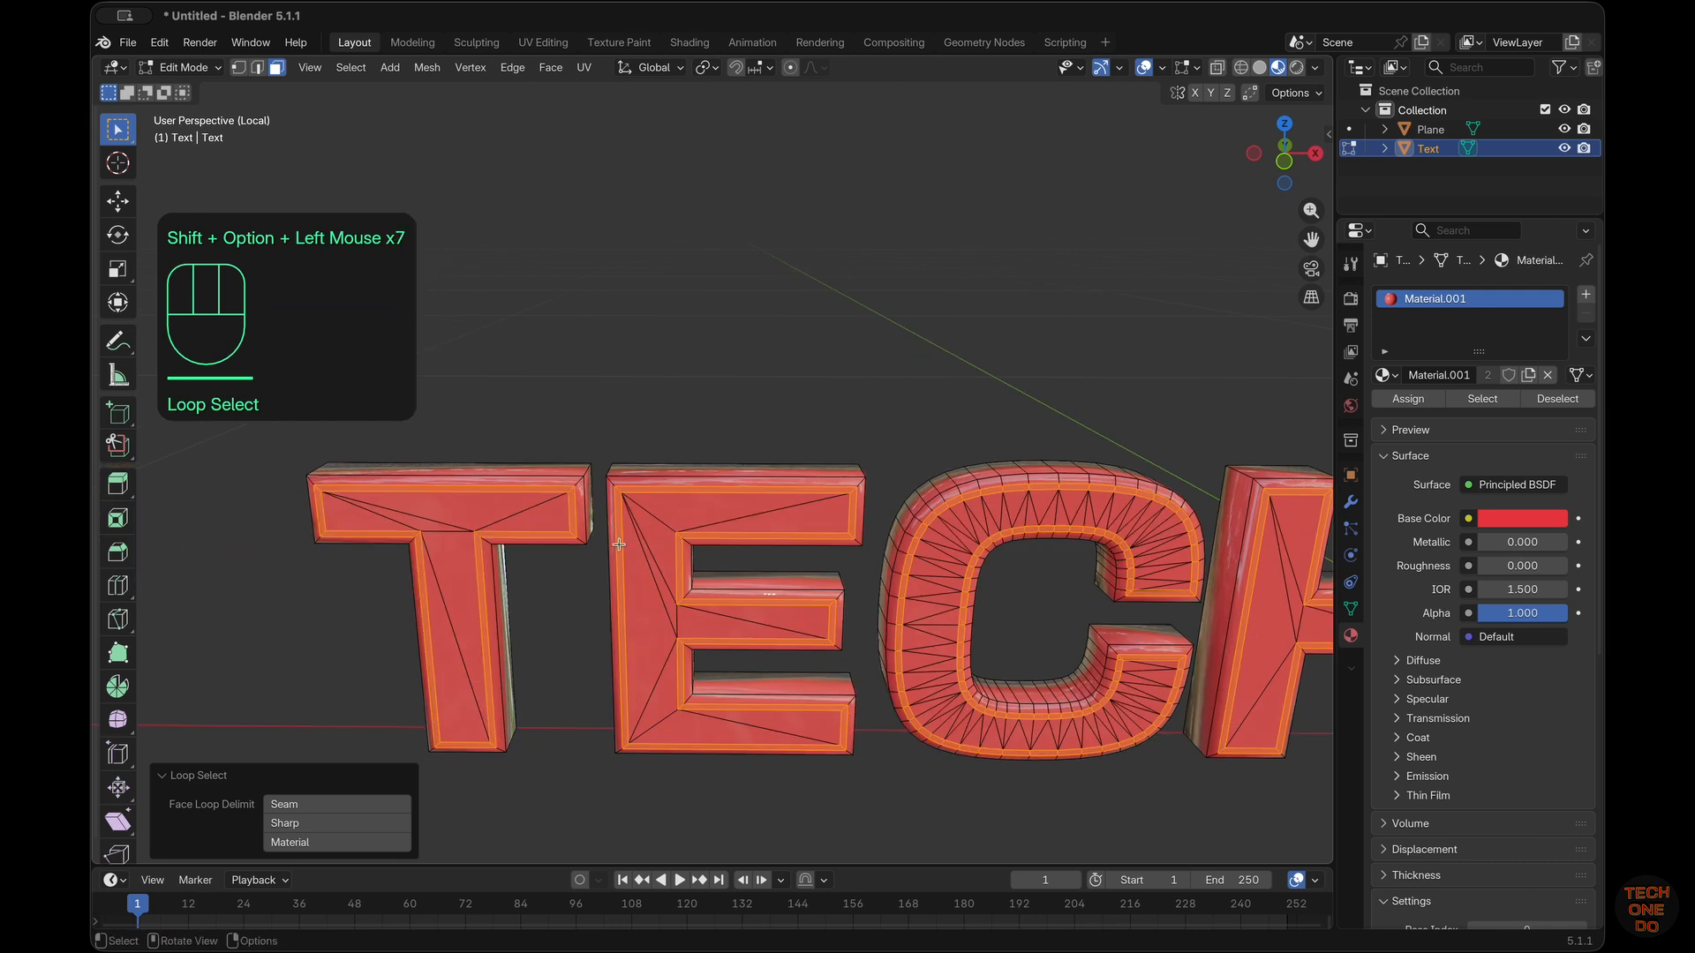
Add a second material slot to the text with a new material and give it an orange base color
{"action": "scroll", "coordinate": [565, 530], "scroll_direction": "left", "scroll_amount": 10}
{"action": "left_click", "coordinate": [1586, 299]}
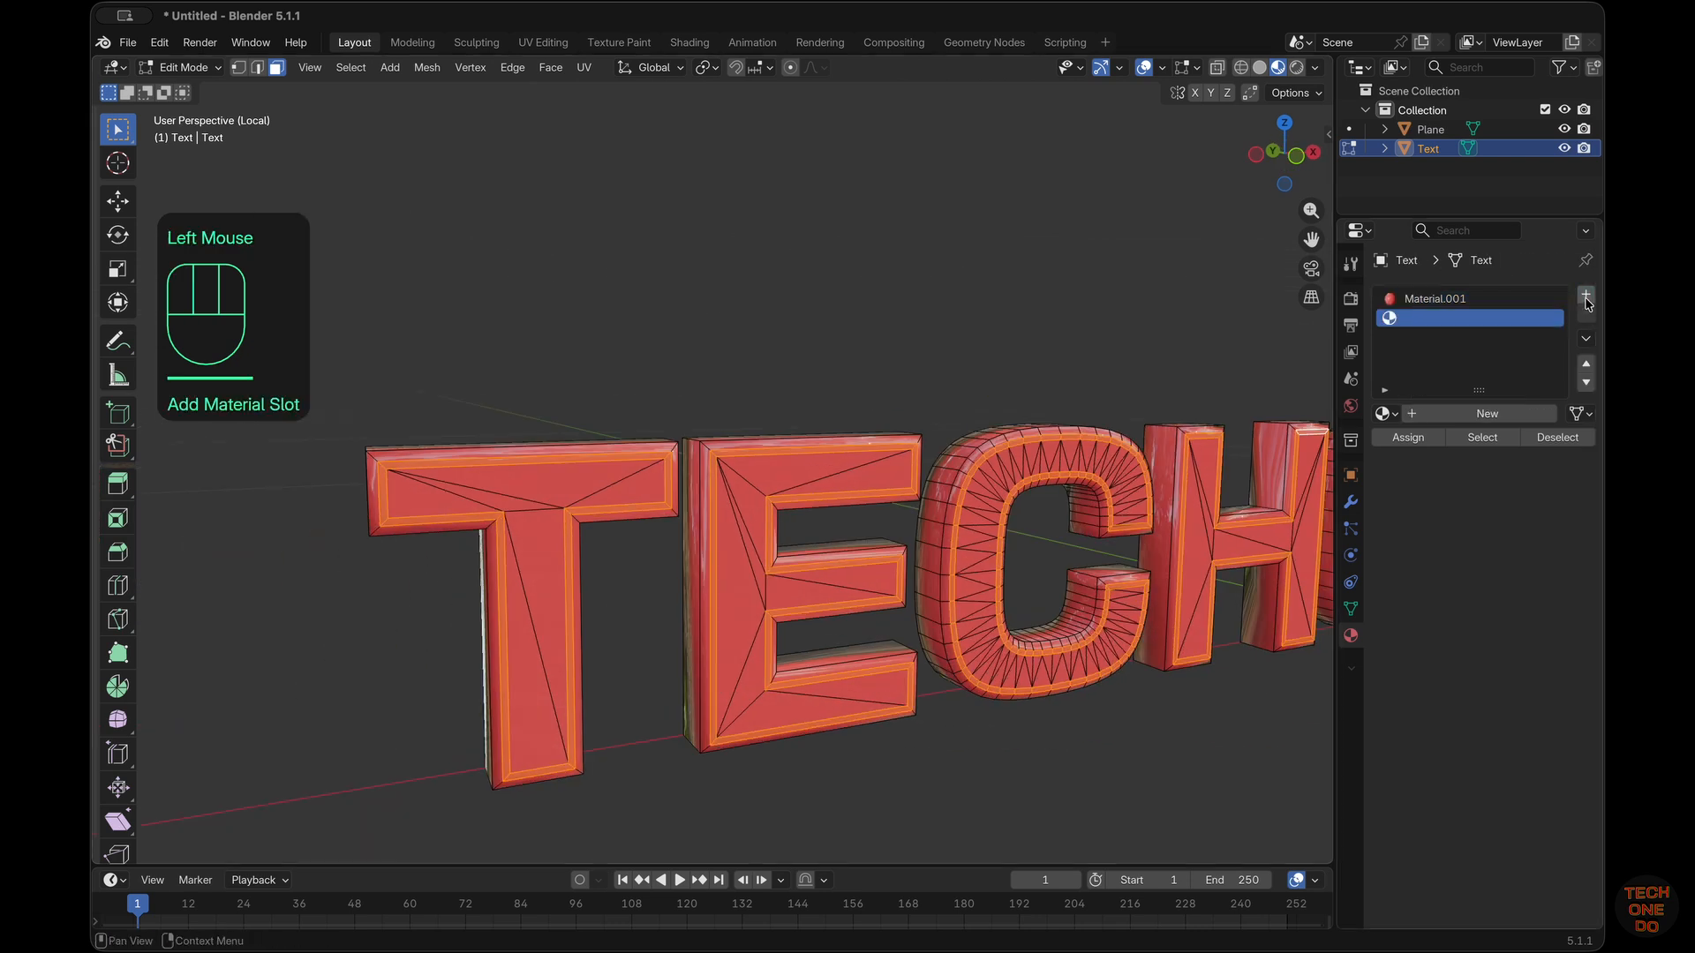
{"action": "left_click", "coordinate": [1466, 413]}
{"action": "left_click", "coordinate": [1526, 556]}
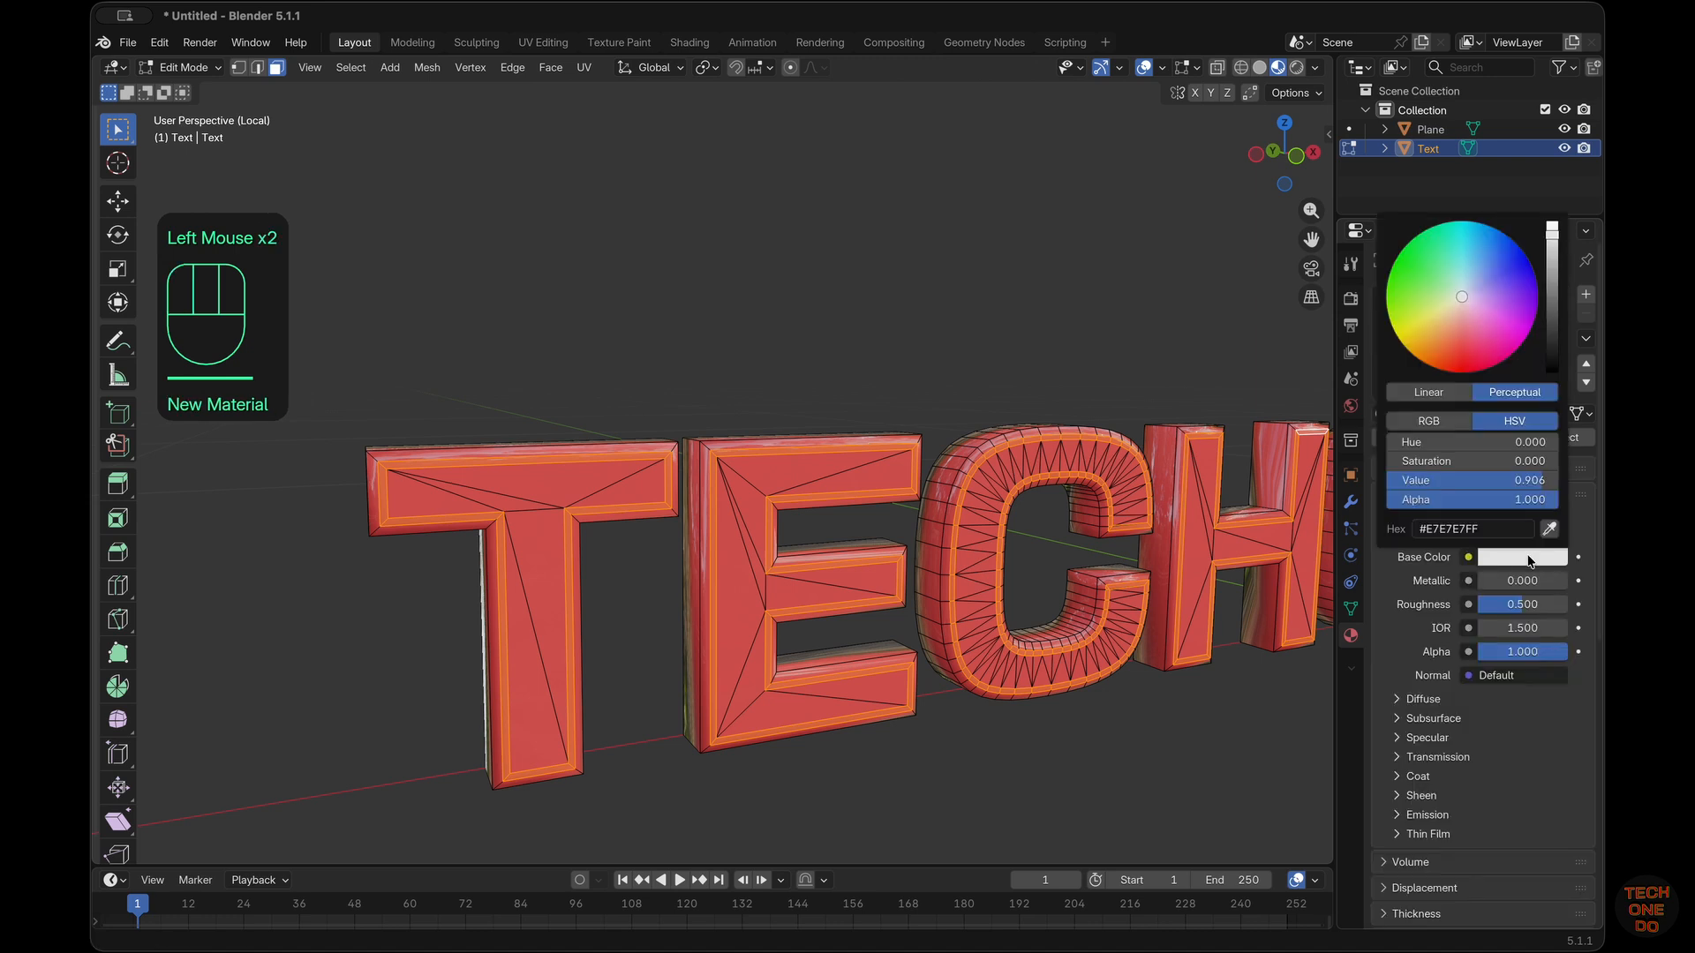
{"action": "mouse_move", "coordinate": [1464, 289]}
{"action": "left_mouse_down"}
{"action": "mouse_move", "coordinate": [1404, 340]}
{"action": "mouse_move", "coordinate": [1397, 327]}
{"action": "left_mouse_up"}
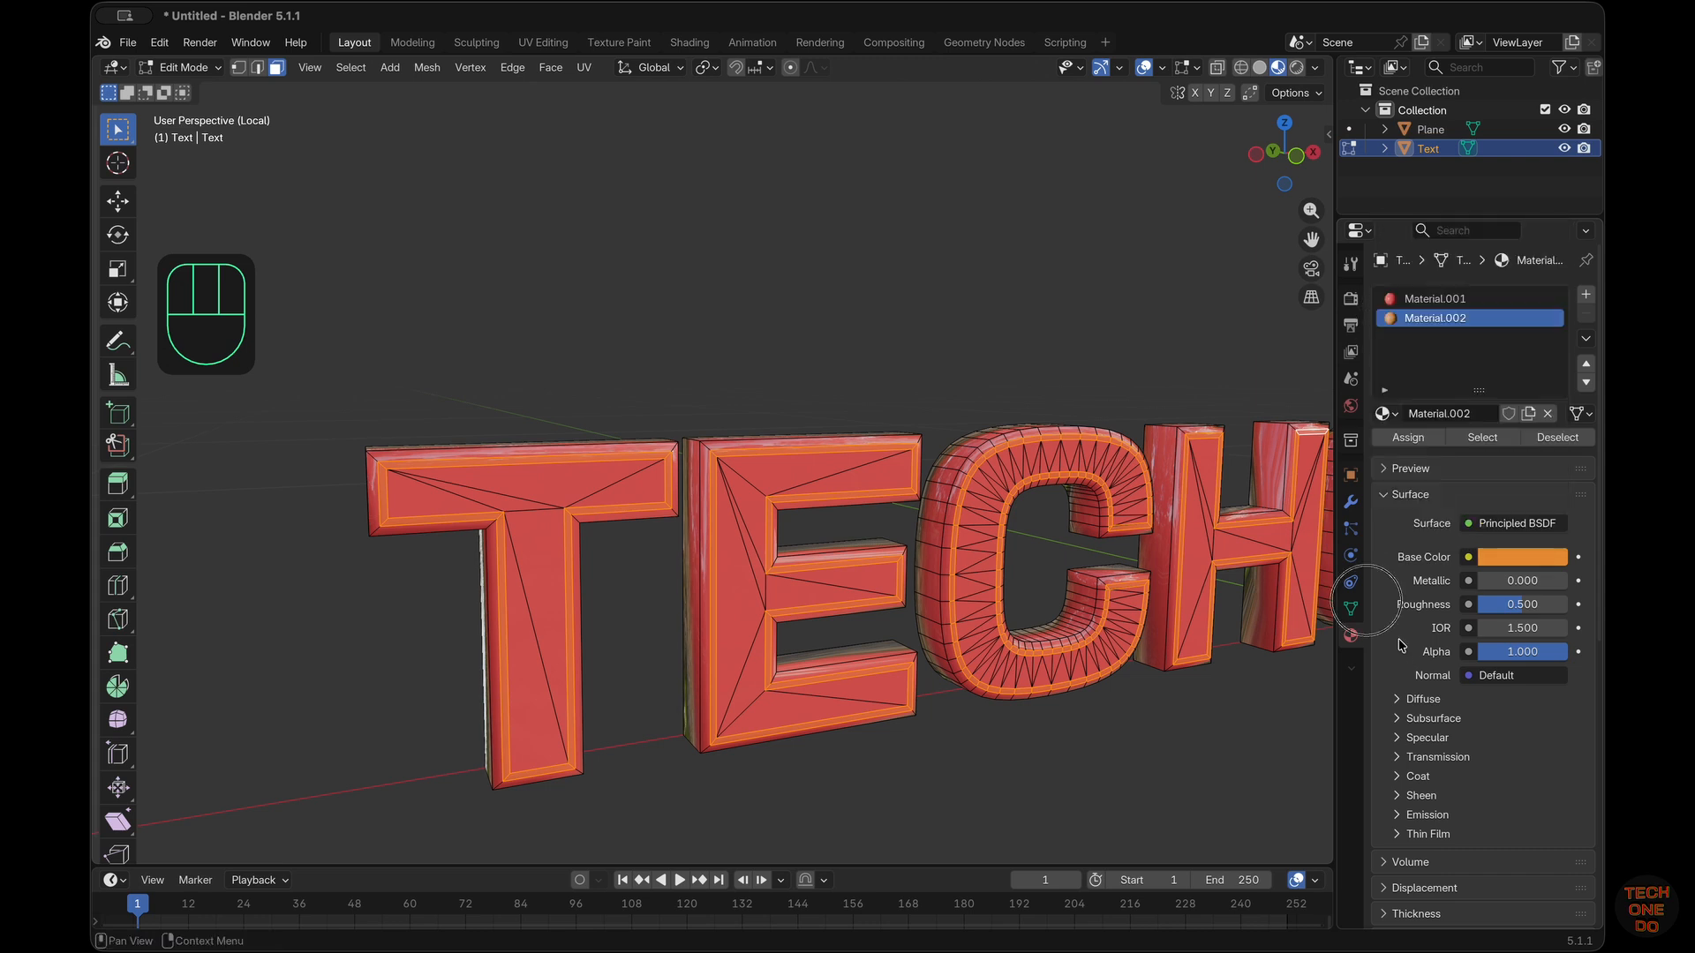
Set the orange material's Metallic to 1.000 and assign it to the selected inset face loops
{"action": "left_click_drag", "start_coordinate": [1505, 581], "coordinate": [1567, 581]}
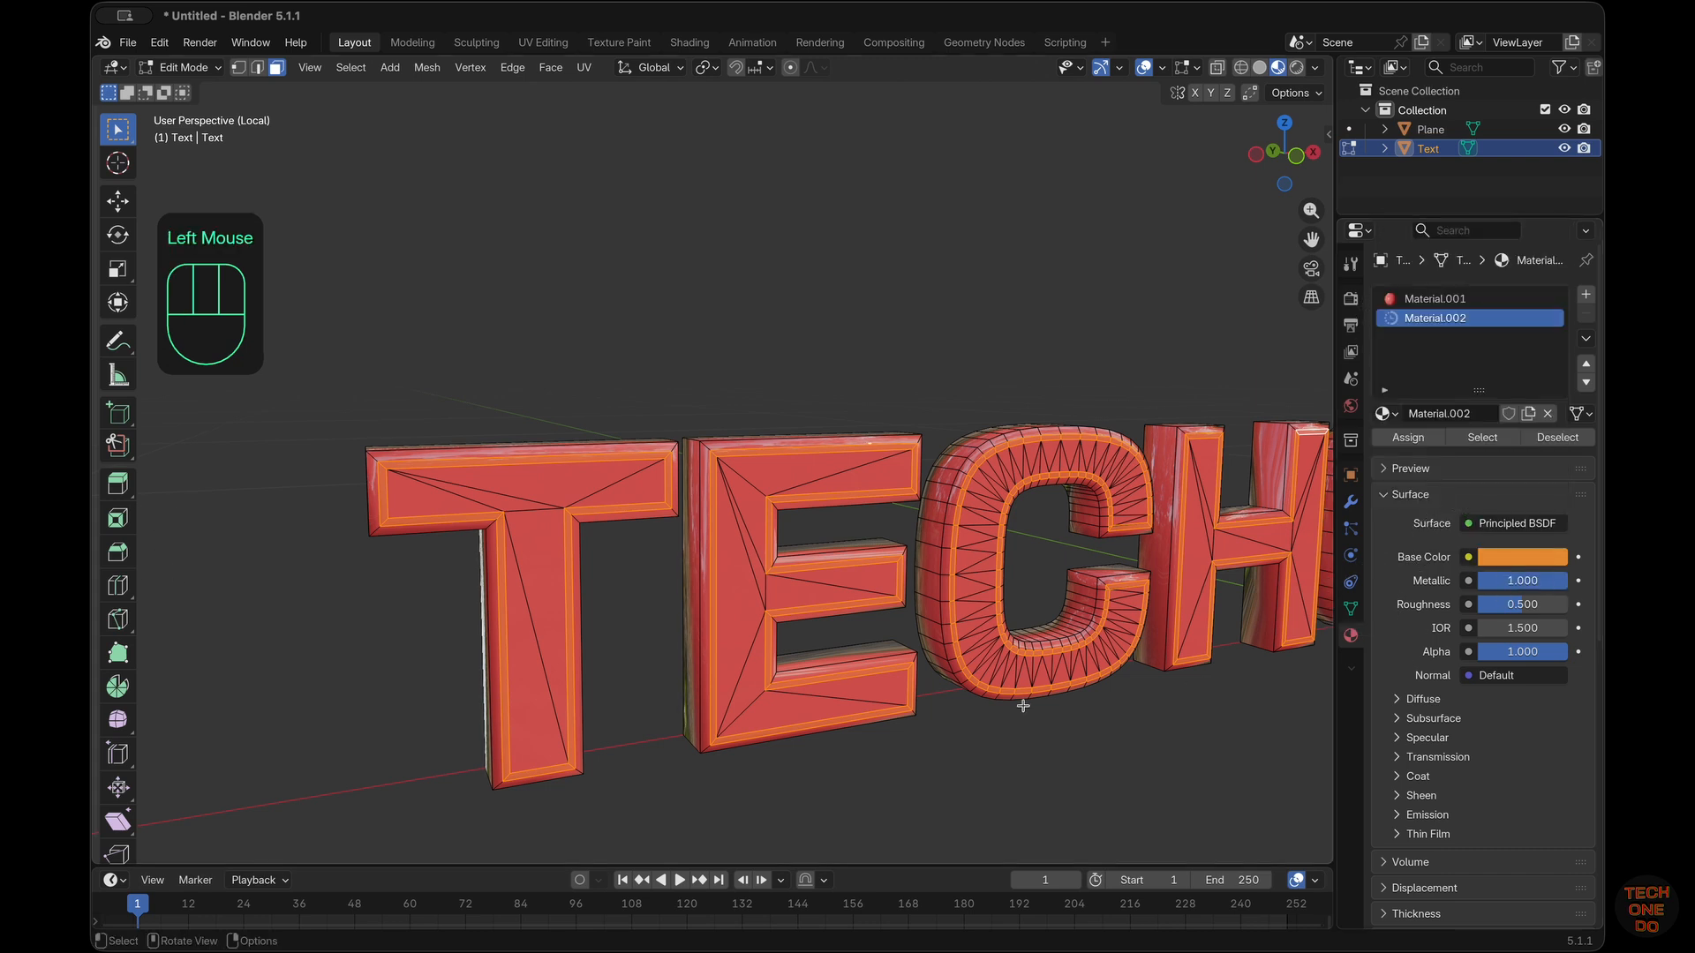
{"action": "key", "text": "super+z"}
{"action": "left_click", "coordinate": [1420, 440]}
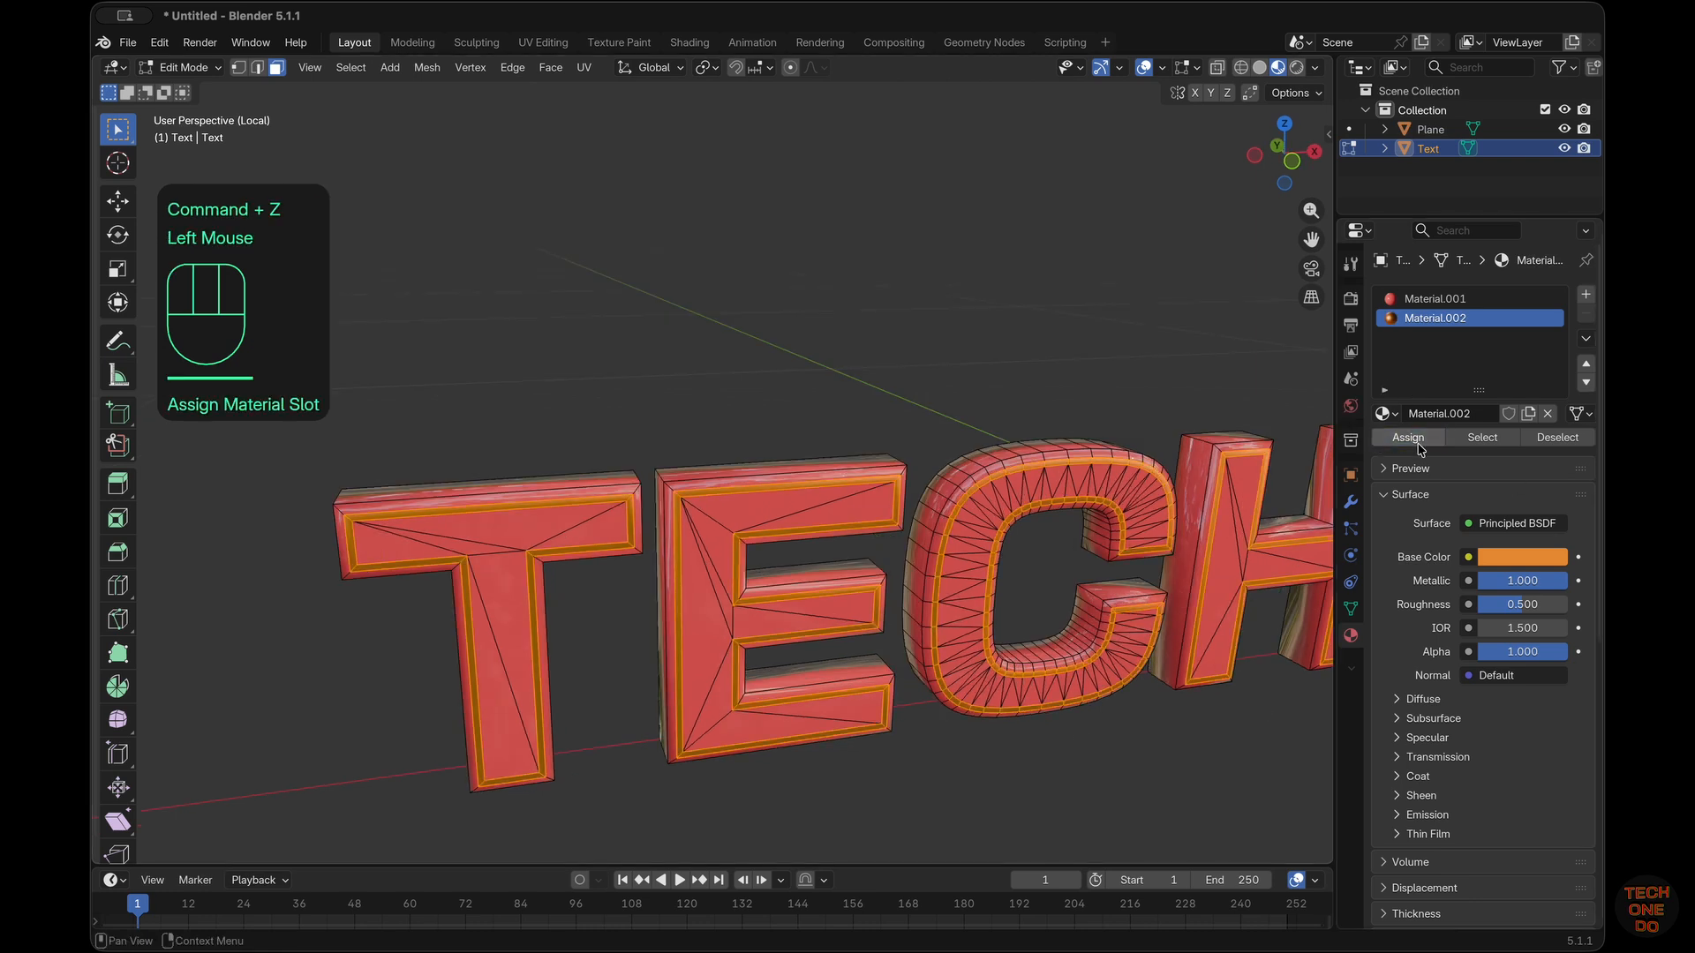
{"action": "double_click", "coordinate": [1040, 784]}
{"action": "scroll", "coordinate": [1045, 784], "scroll_direction": "right", "scroll_amount": 3}
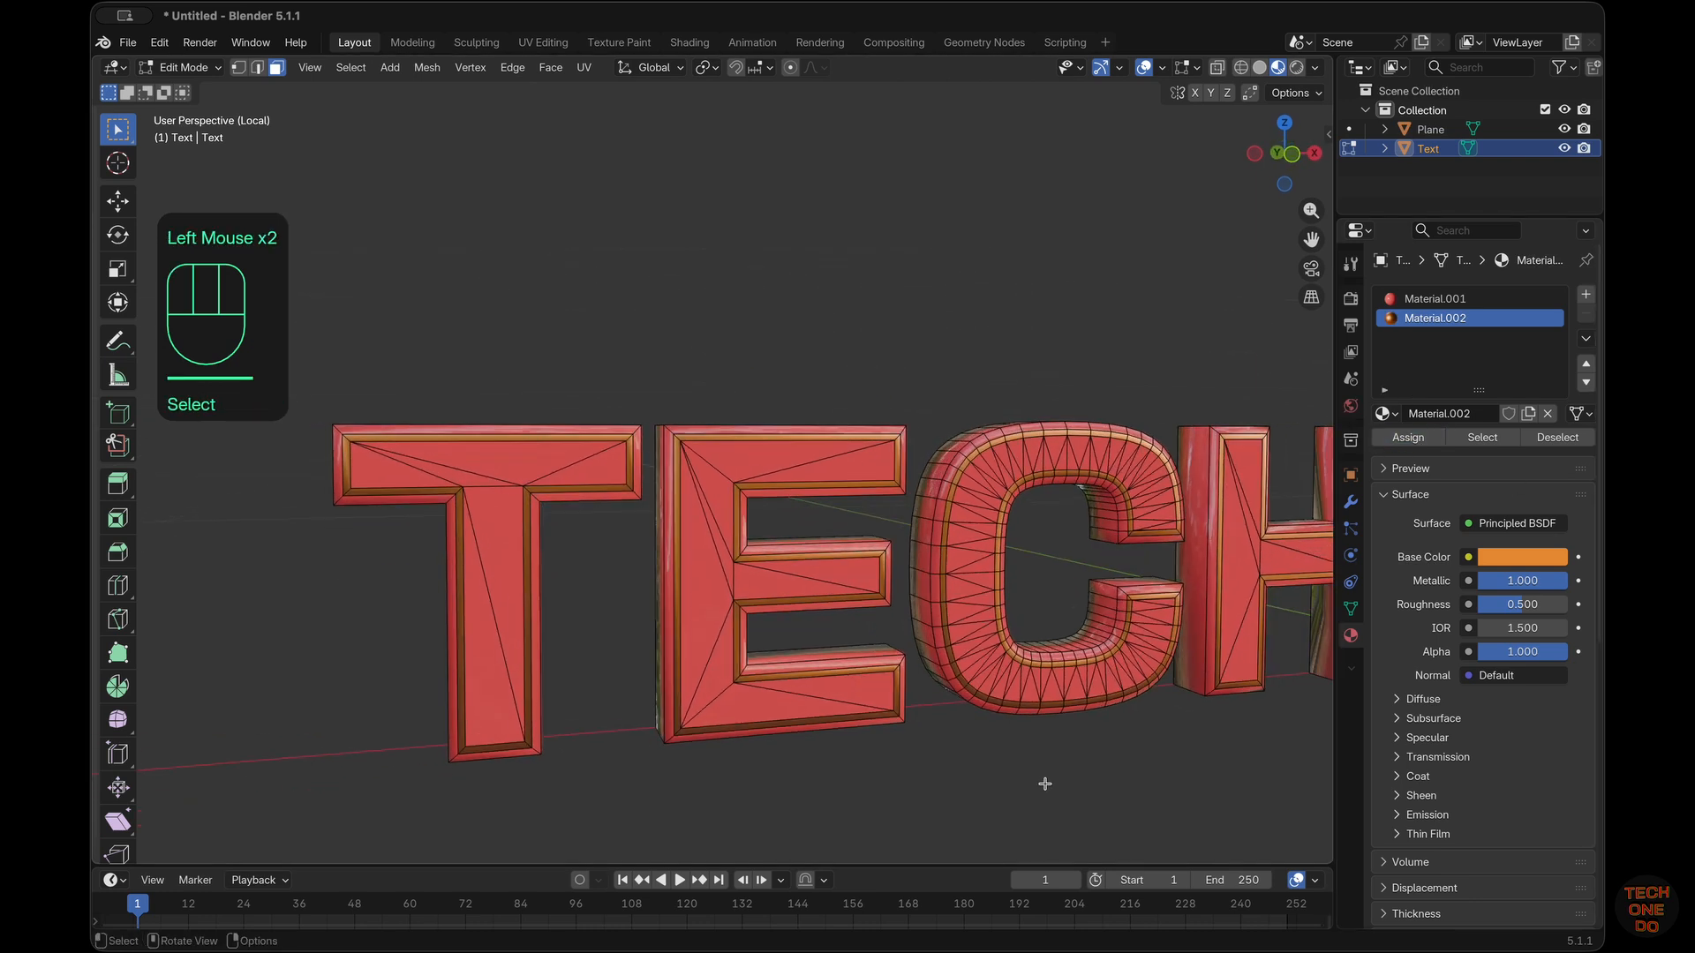
{"action": "scroll", "coordinate": [1045, 784], "scroll_direction": "left", "scroll_amount": 8}
{"action": "scroll", "coordinate": [1046, 784], "scroll_direction": "right", "scroll_amount": 5}
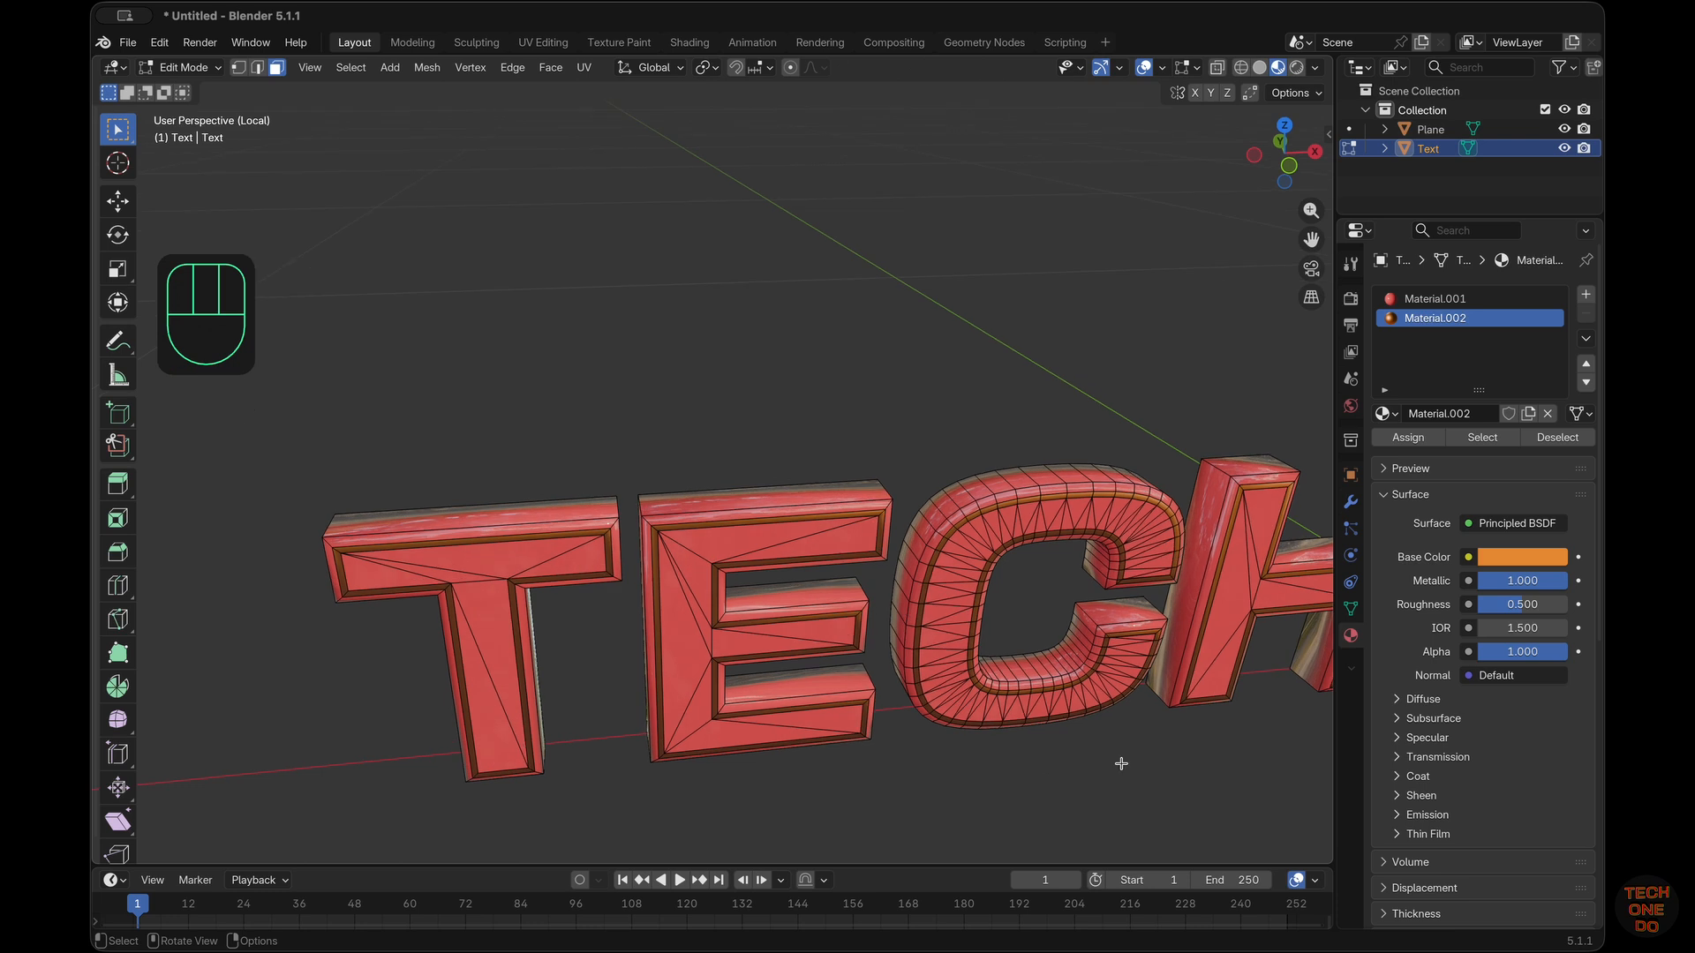
Change the base color of Material.001 to a deeper red, about #D1271E
{"action": "left_click", "coordinate": [1434, 298]}
{"action": "left_click", "coordinate": [1535, 558]}
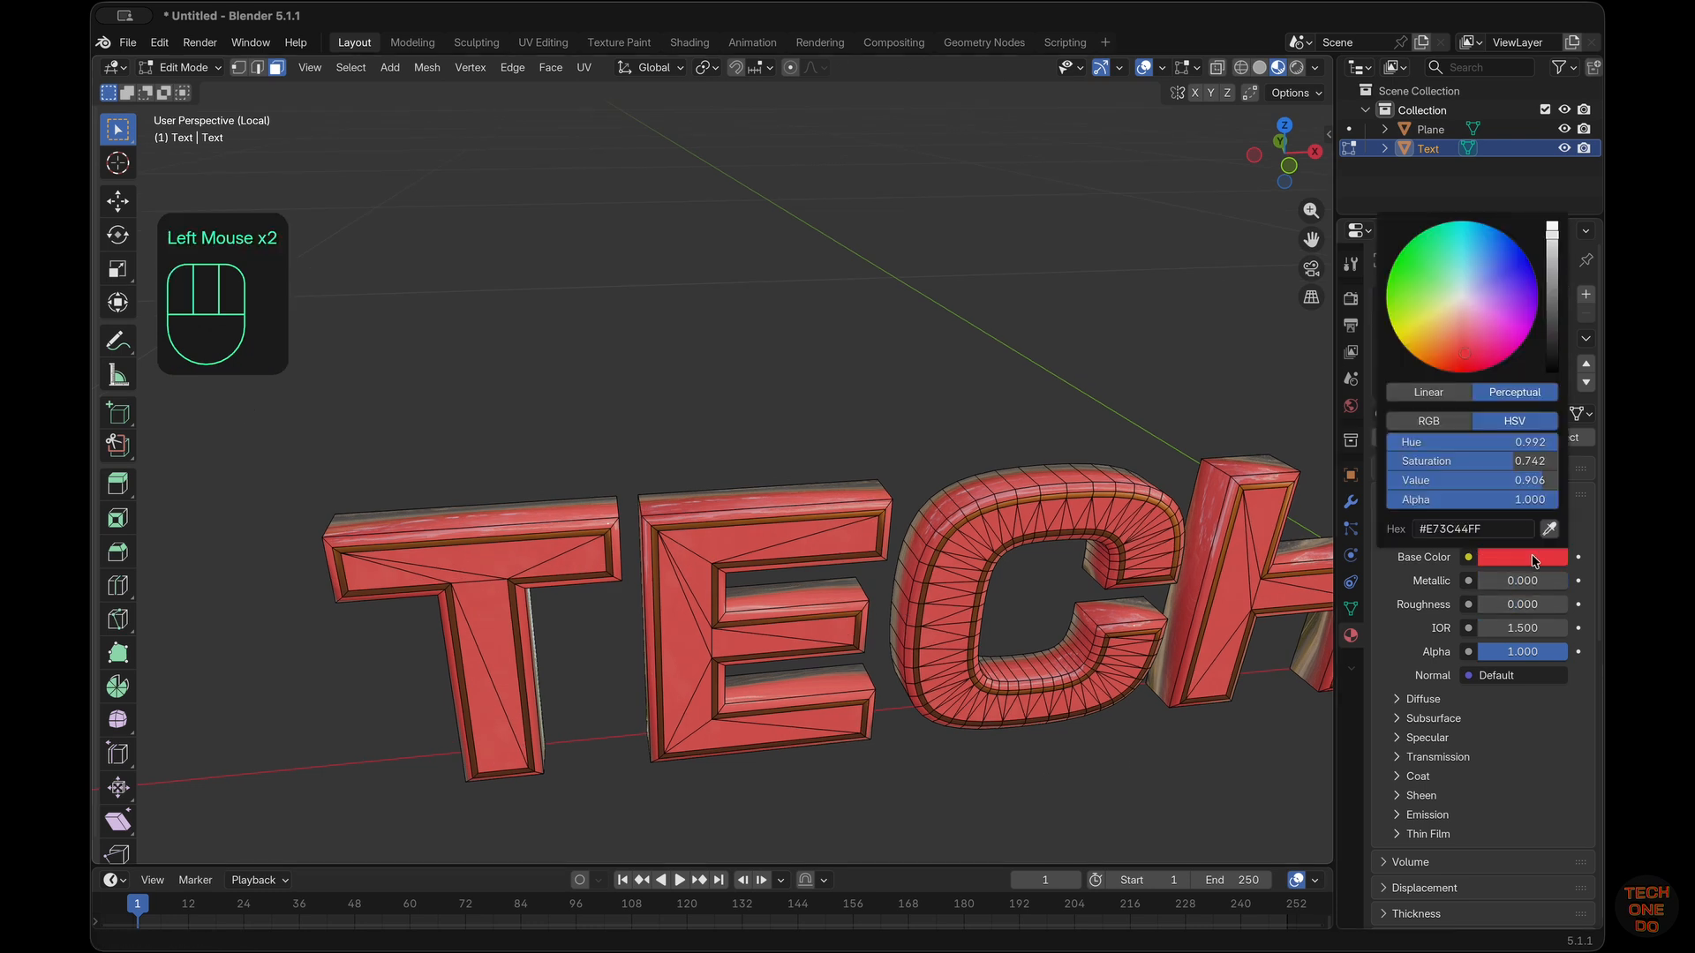
{"action": "left_click_drag", "start_coordinate": [1466, 352], "coordinate": [1460, 363]}
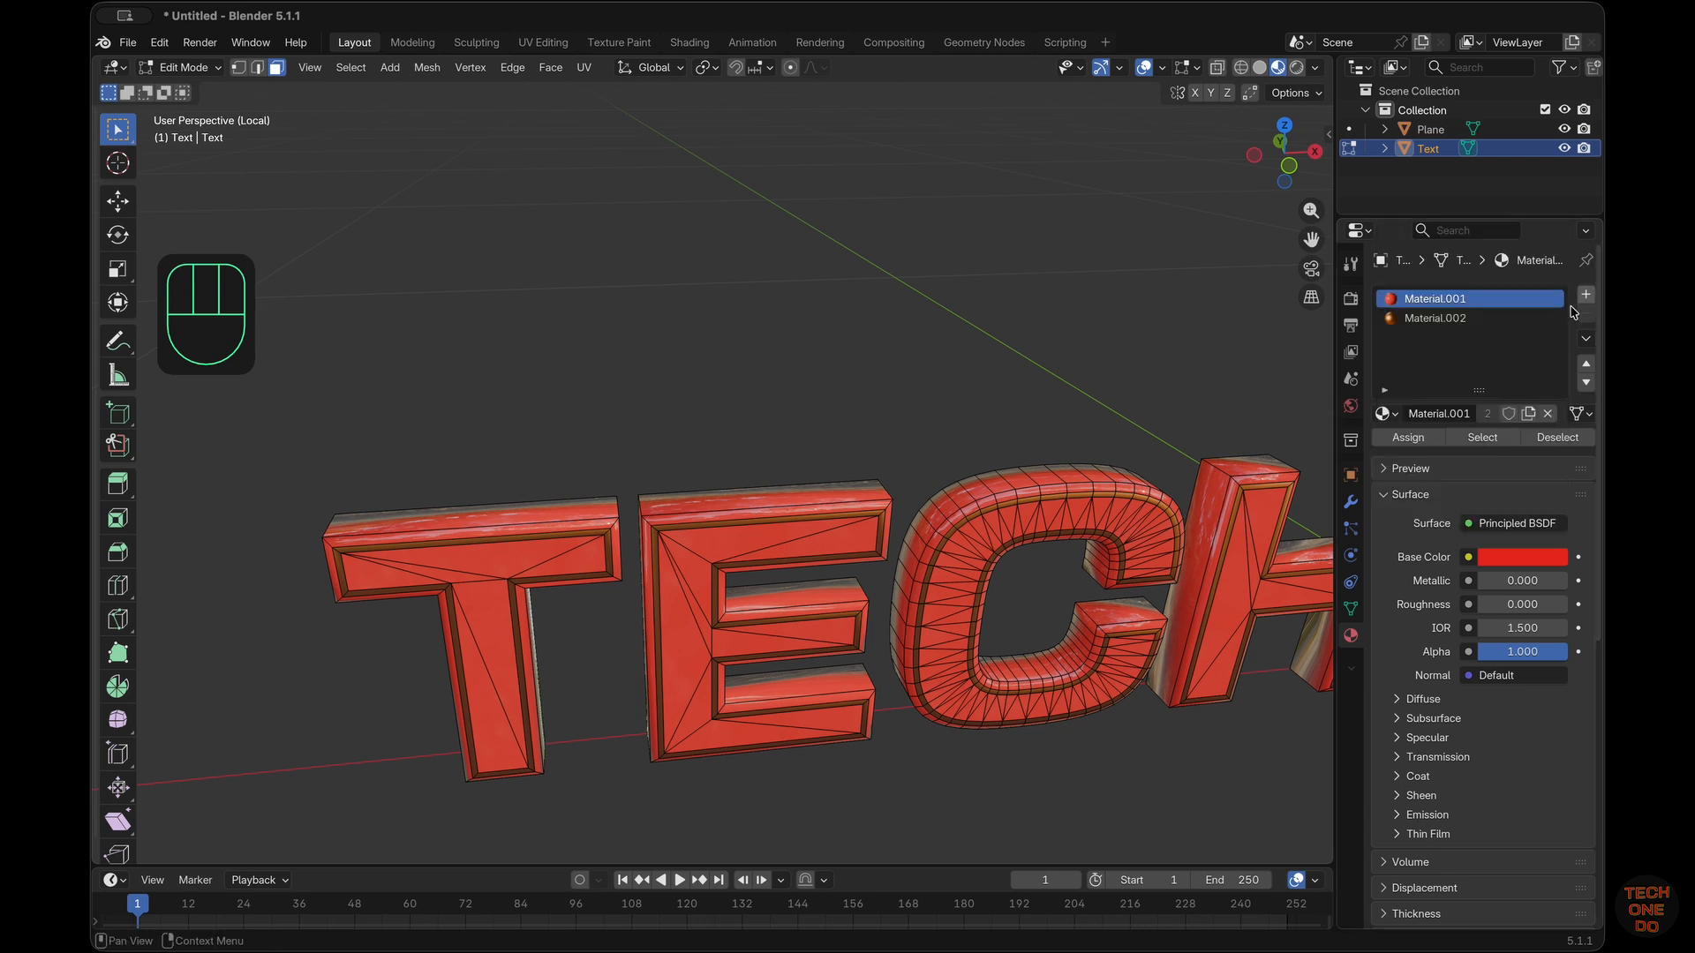
{"action": "left_click", "coordinate": [1533, 550]}
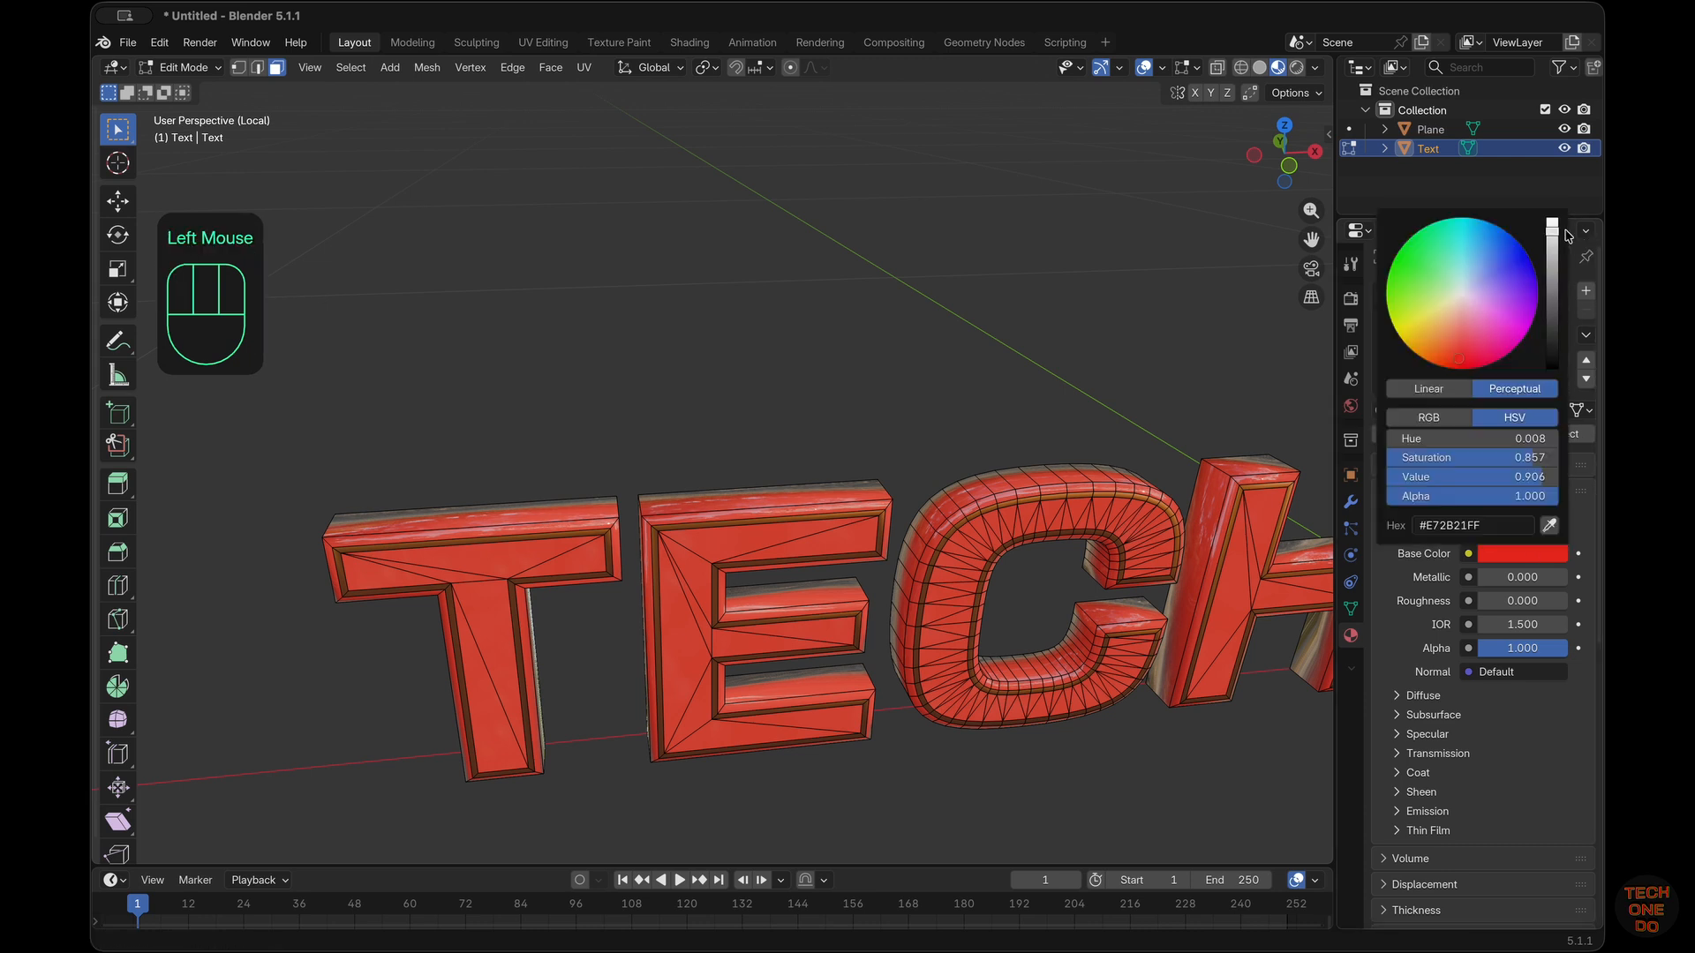
{"action": "left_click_drag", "start_coordinate": [1512, 219], "coordinate": [1510, 229]}
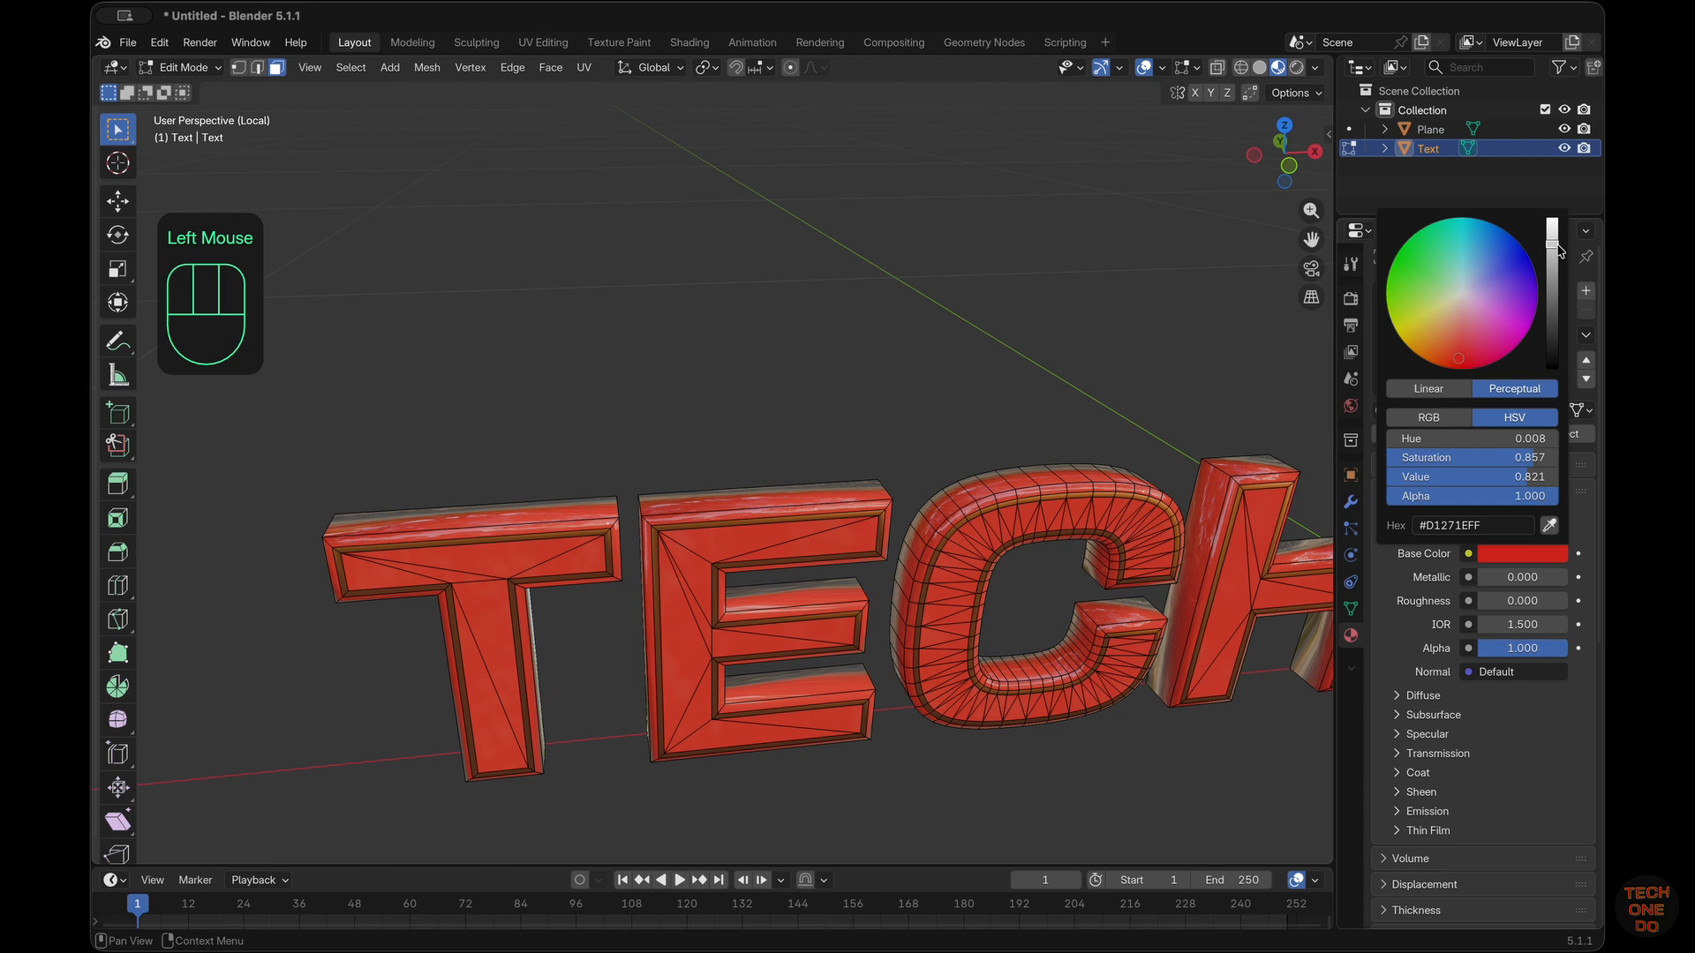
Set Material.001's Metallic to about 0.454 and its Roughness to about 0.541
{"action": "left_click_drag", "start_coordinate": [1508, 603], "coordinate": [1568, 601]}
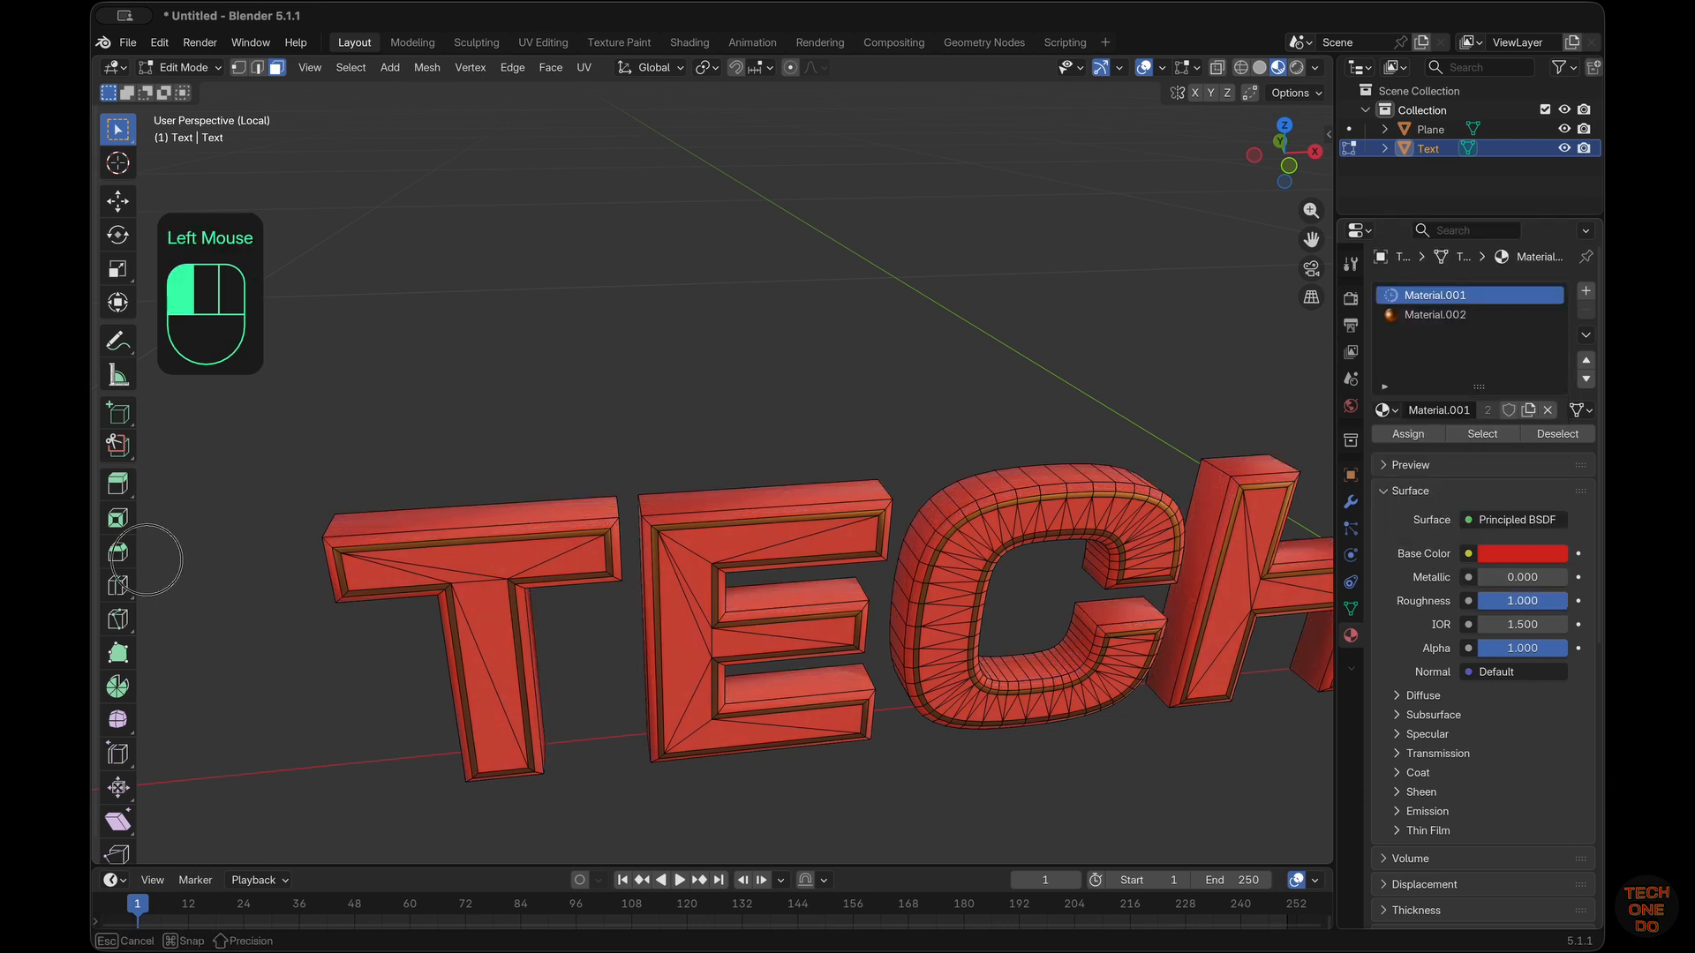
{"action": "left_click_drag", "start_coordinate": [140, 562], "coordinate": [1526, 552]}
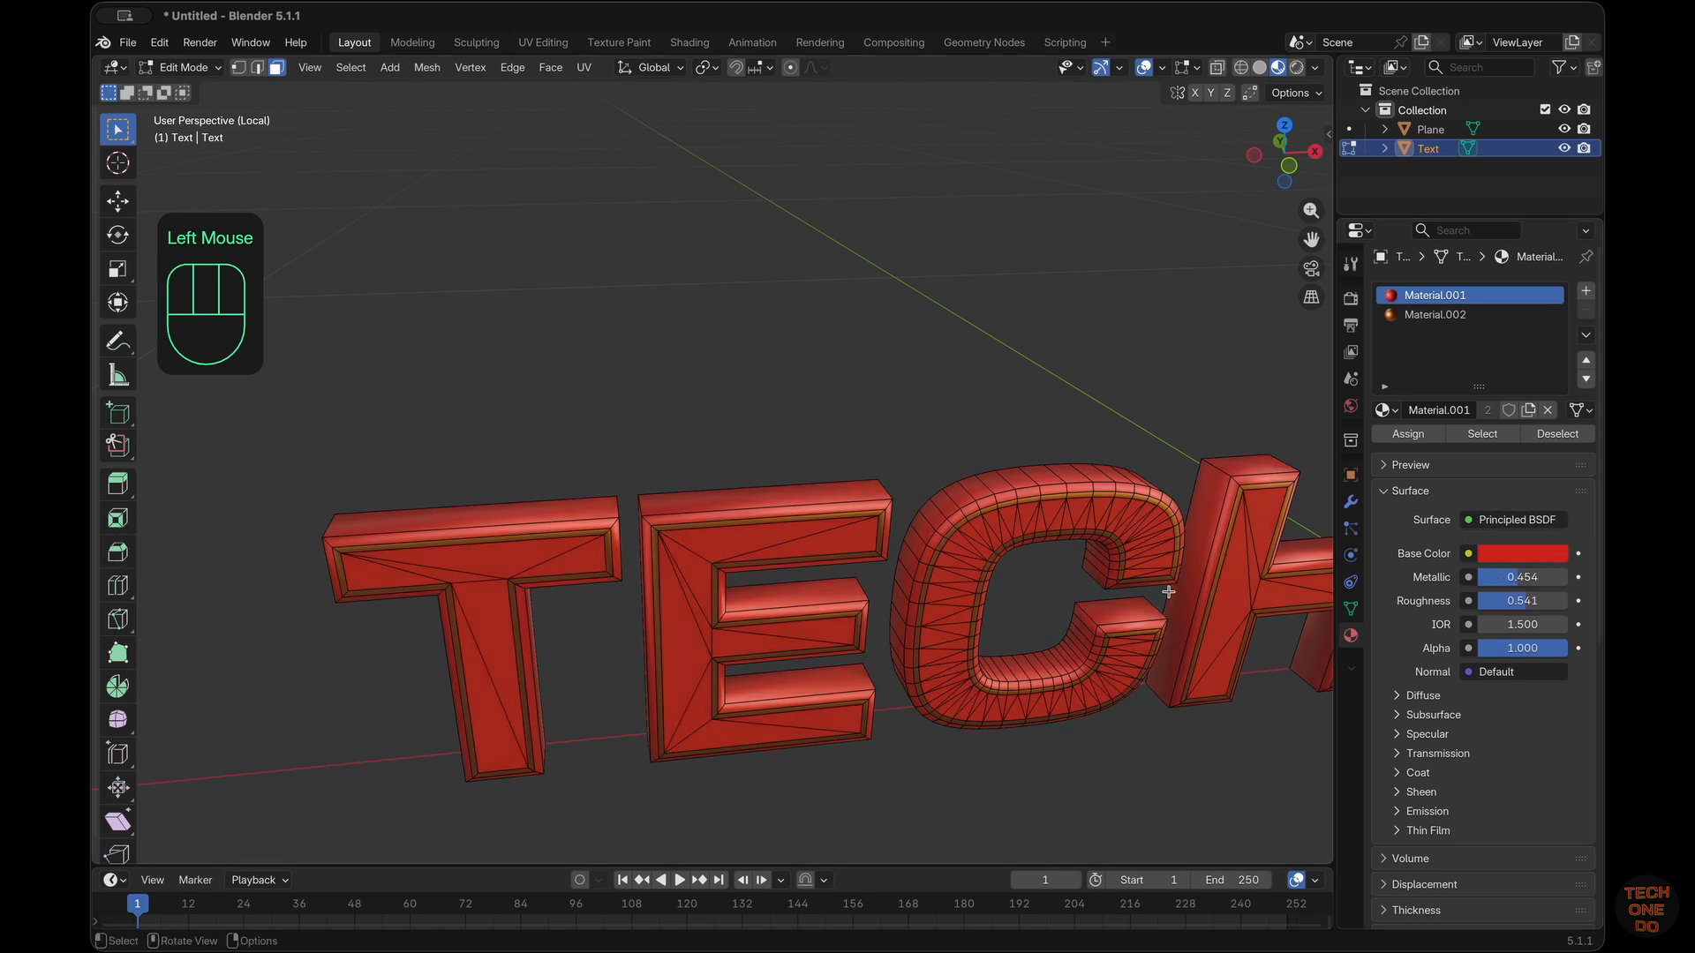
{"action": "scroll", "coordinate": [1167, 593], "scroll_direction": "down", "scroll_amount": 5}
{"action": "scroll", "coordinate": [1167, 592], "scroll_direction": "right", "scroll_amount": 4}
{"action": "scroll", "coordinate": [1167, 592], "scroll_direction": "left", "scroll_amount": 10}
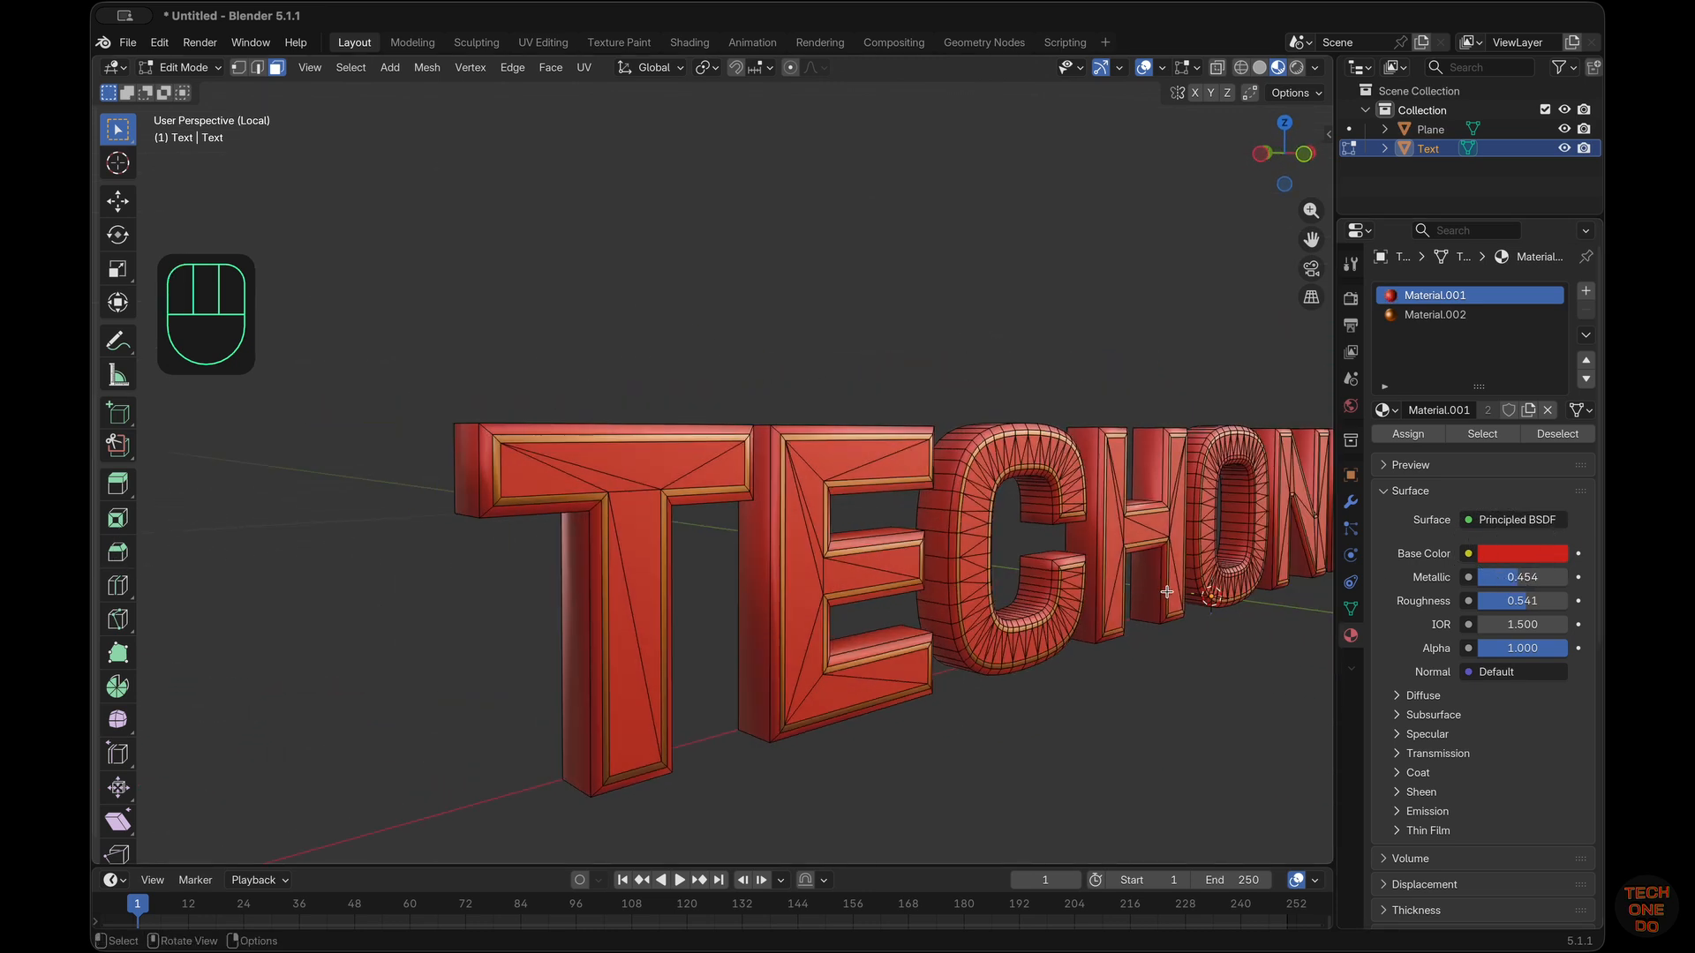
Set both Metallic and Roughness of Material.001 to 0.500
{"action": "left_click", "coordinate": [1524, 575]}
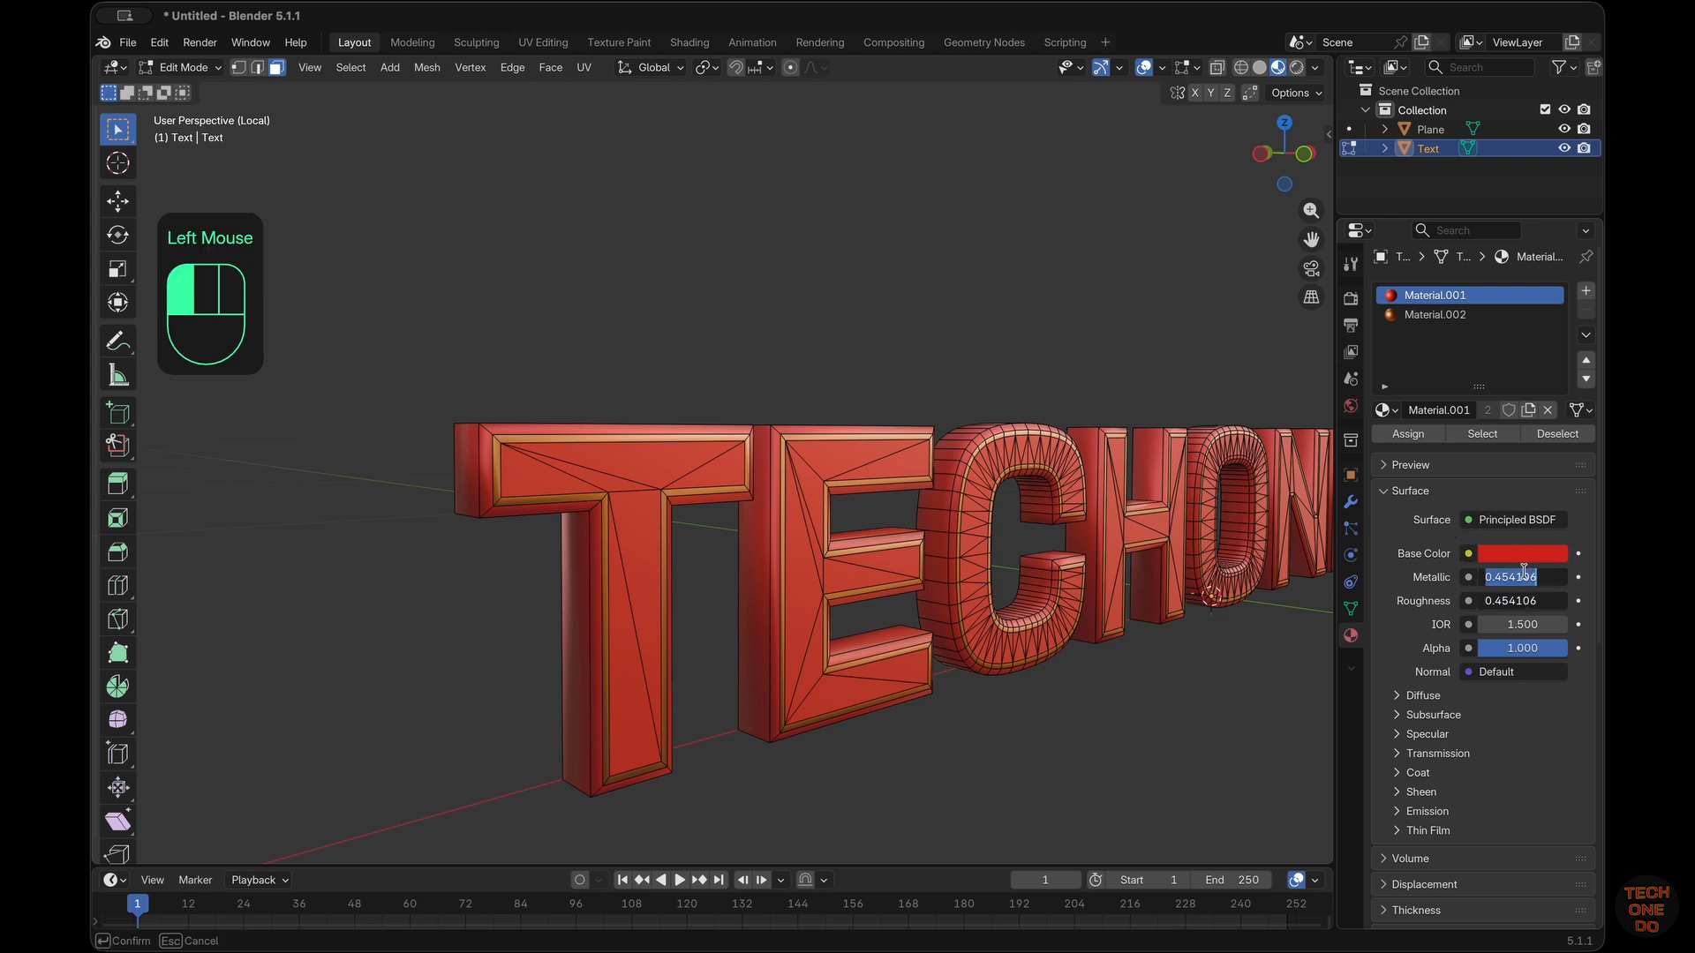
{"action": "key", "text": "Return"}
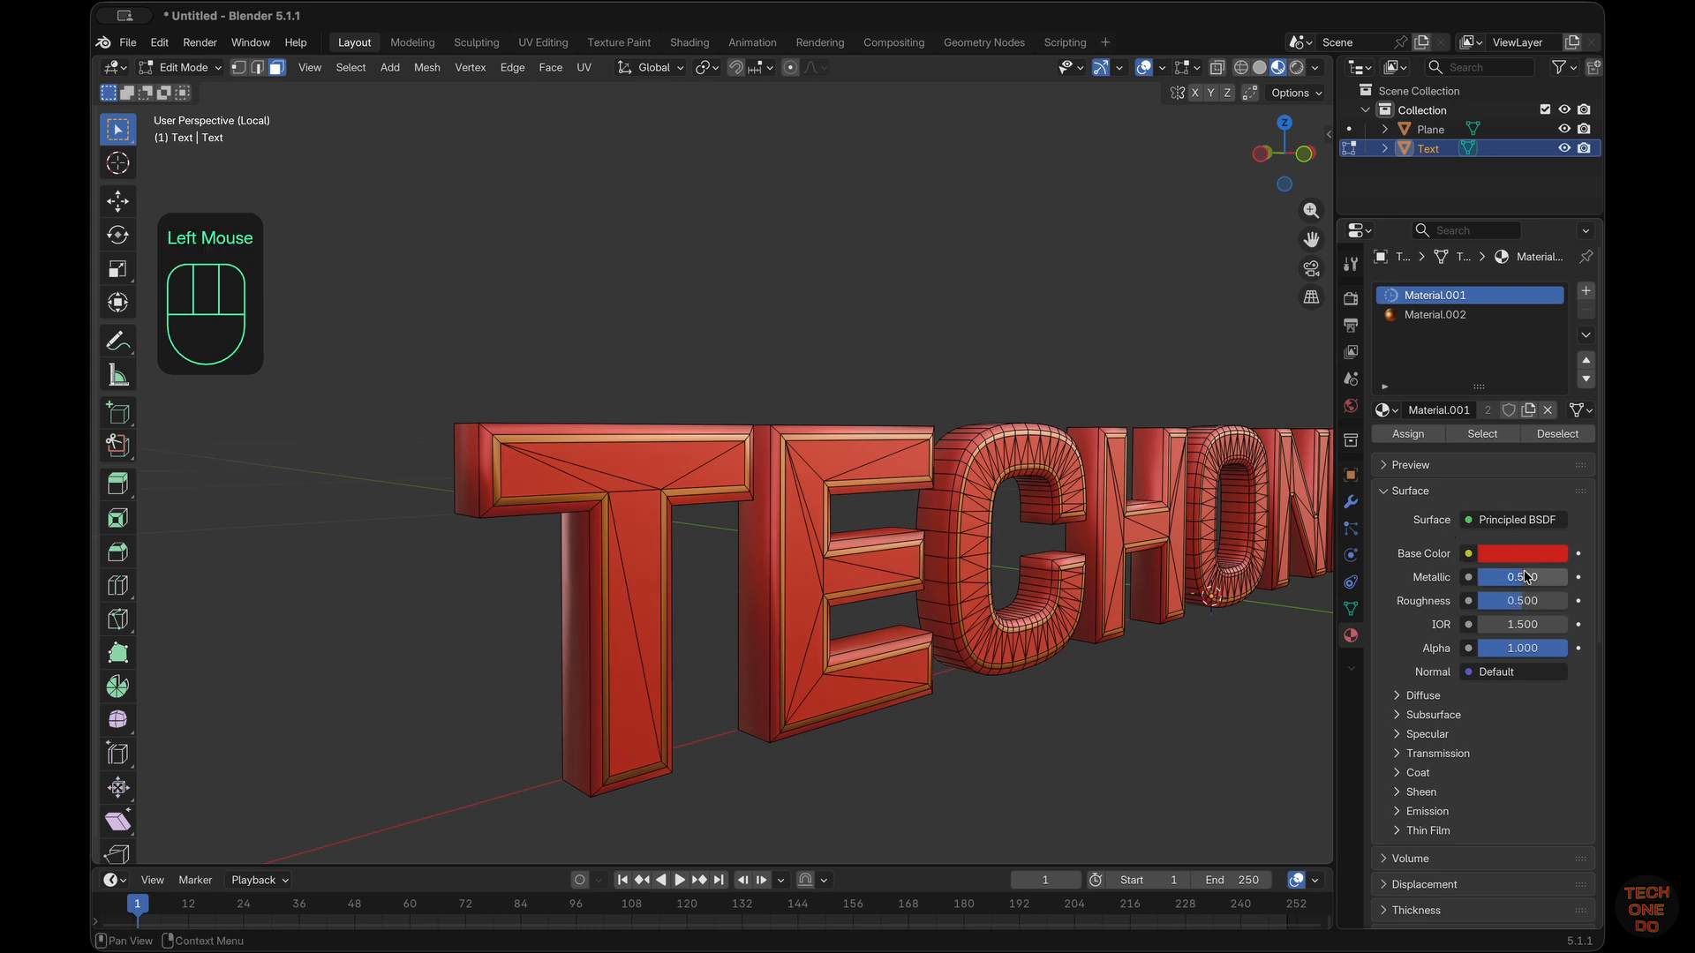
Examine the red letters and their orange metallic trim from several angles
{"action": "scroll", "coordinate": [871, 533], "scroll_direction": "right", "scroll_amount": 10}
{"action": "scroll", "coordinate": [872, 533], "scroll_direction": "down", "scroll_amount": 5}
{"action": "scroll", "coordinate": [871, 533], "scroll_direction": "left", "scroll_amount": 10}
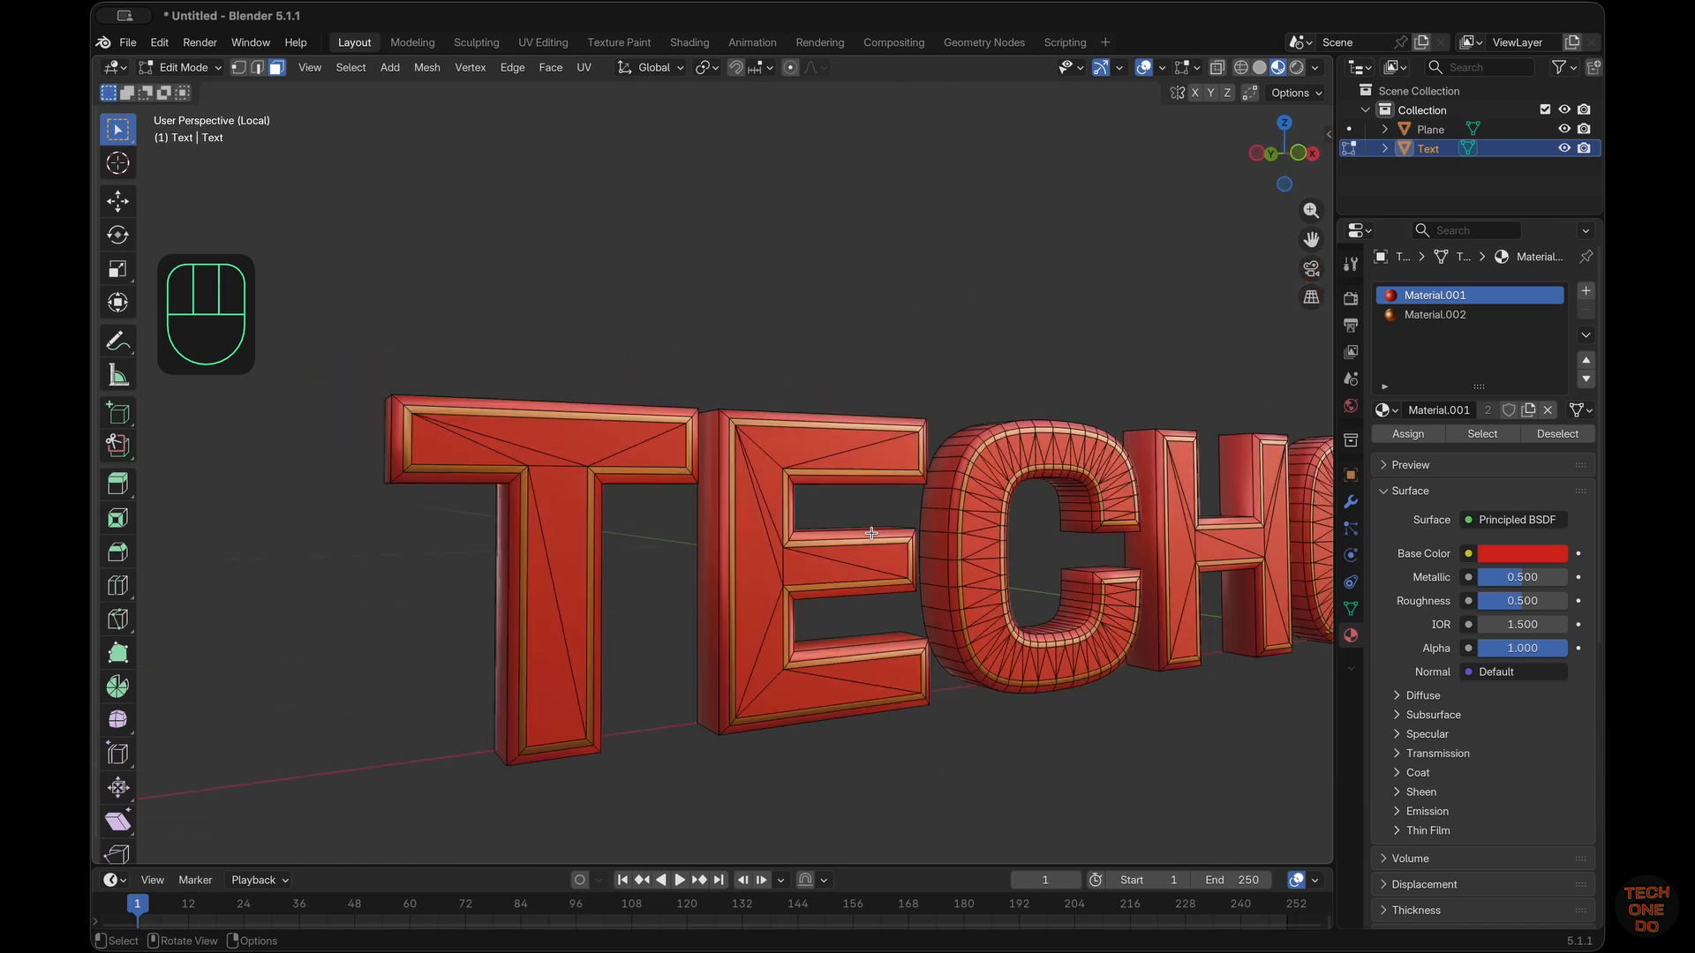
{"action": "scroll", "coordinate": [872, 533], "scroll_direction": "right", "scroll_amount": 10}
{"action": "scroll", "coordinate": [872, 533], "scroll_direction": "up", "scroll_amount": 5}
{"action": "scroll", "coordinate": [871, 534], "scroll_direction": "down", "scroll_amount": 5}
{"action": "scroll", "coordinate": [871, 533], "scroll_direction": "left", "scroll_amount": 5}
{"action": "scroll", "coordinate": [871, 533], "scroll_direction": "right", "scroll_amount": 10}
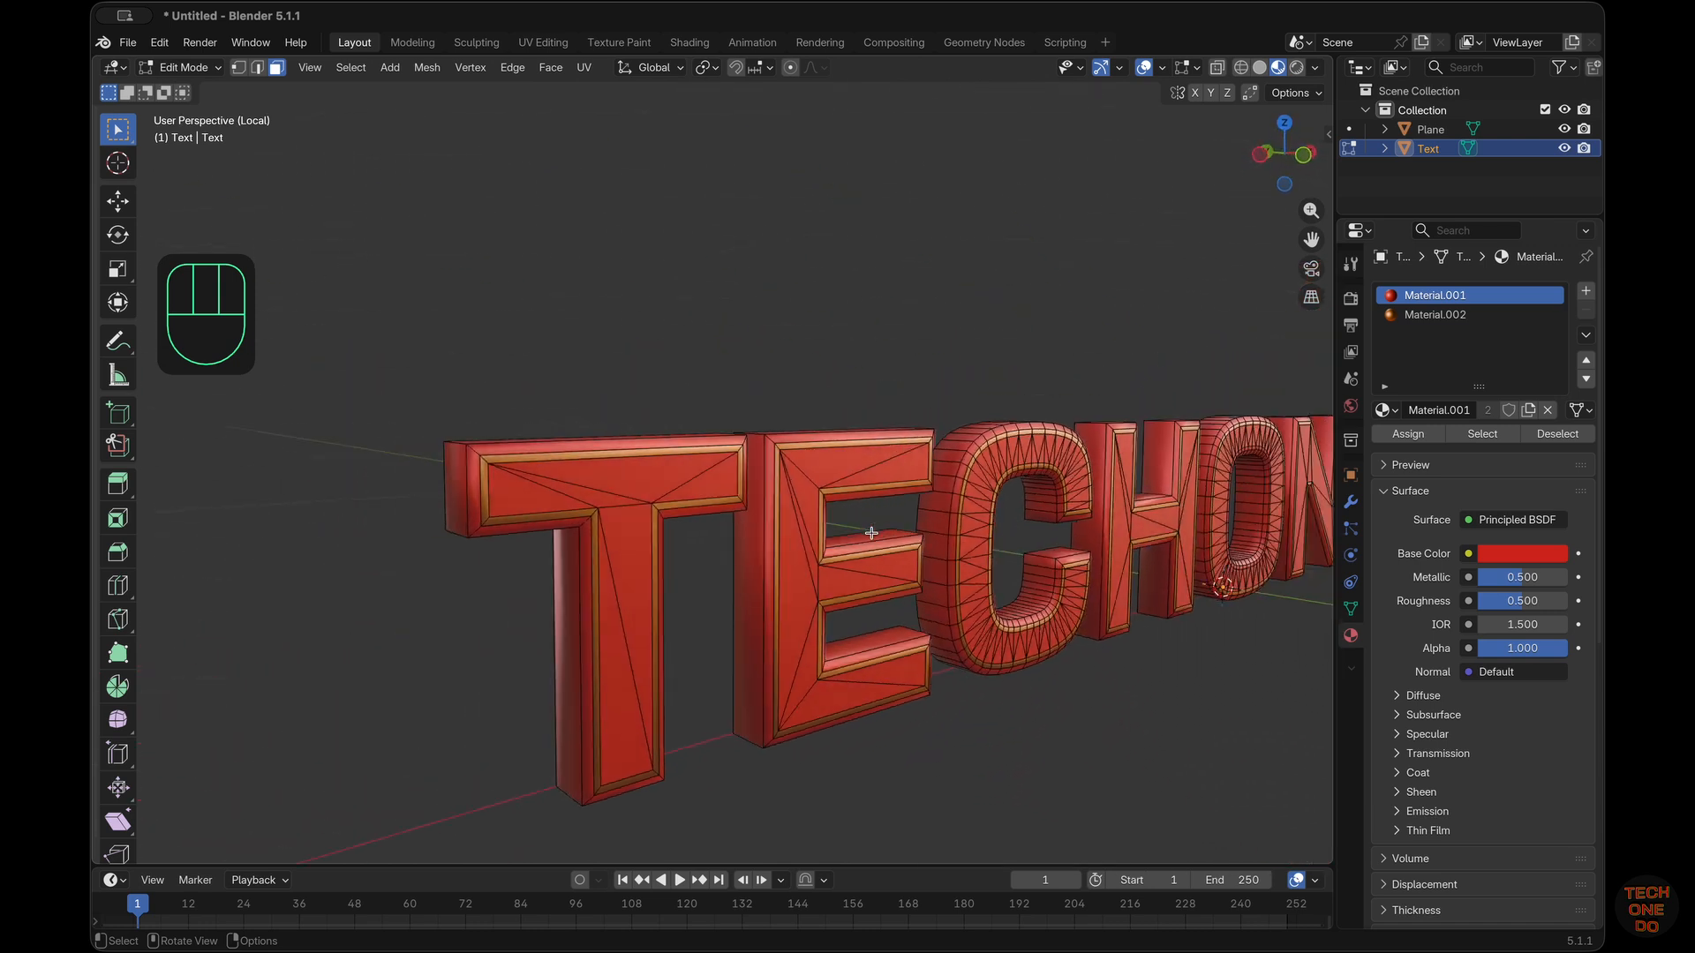
Return the text to Object Mode and leave local view to bring back the green base plane
{"action": "scroll", "coordinate": [871, 533], "scroll_direction": "down", "scroll_amount": 5, "text": "super"}
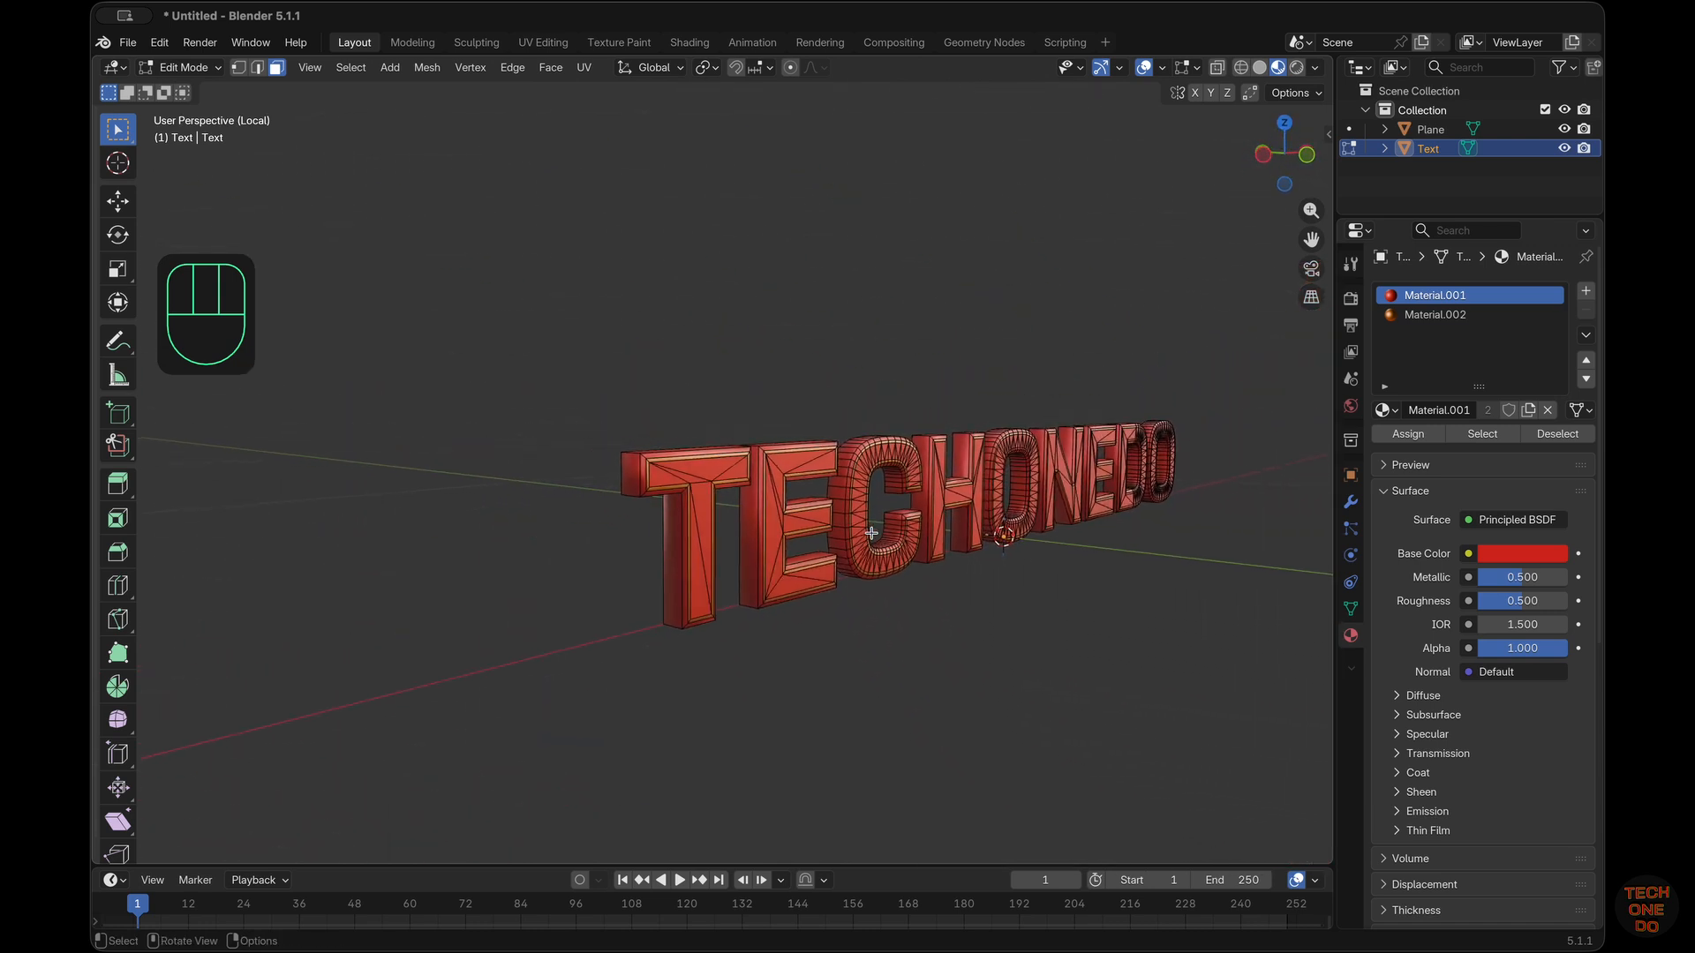
{"action": "scroll", "coordinate": [871, 534], "scroll_direction": "left", "scroll_amount": 10}
{"action": "scroll", "coordinate": [871, 533], "scroll_direction": "right", "scroll_amount": 2}
{"action": "key", "text": "Tab"}
{"action": "scroll", "coordinate": [871, 534], "scroll_direction": "right", "scroll_amount": 6}
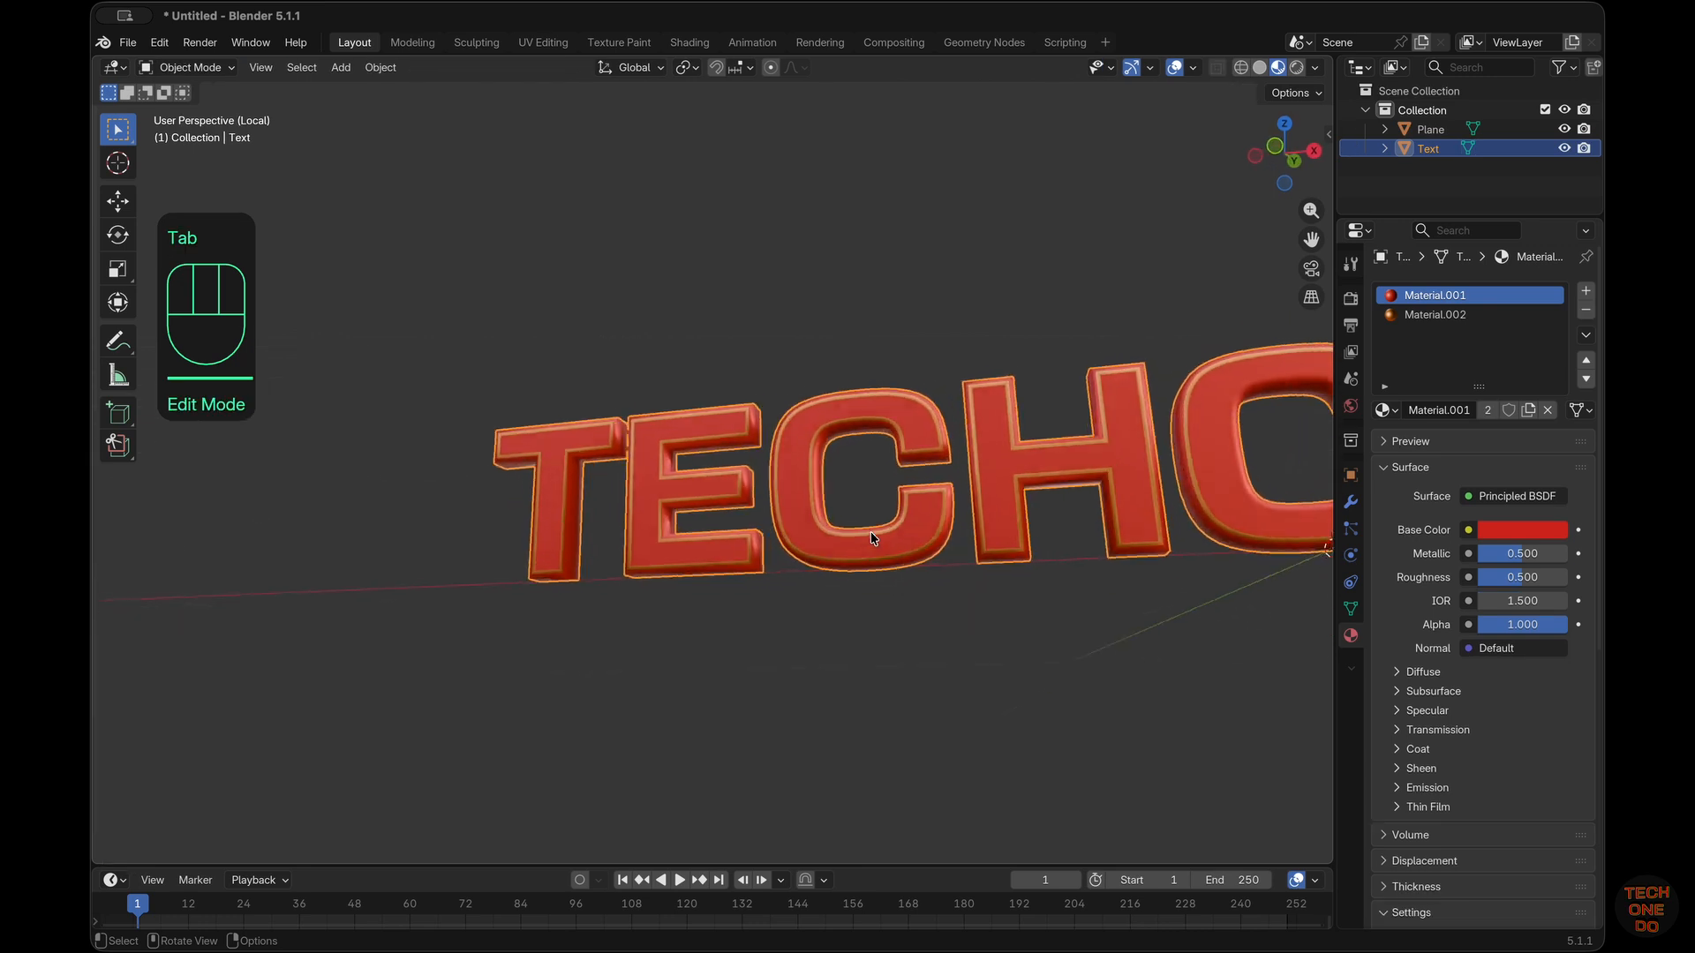
{"action": "scroll", "coordinate": [871, 533], "scroll_direction": "left", "scroll_amount": 6}
{"action": "scroll", "coordinate": [871, 539], "scroll_direction": "right", "scroll_amount": 8}
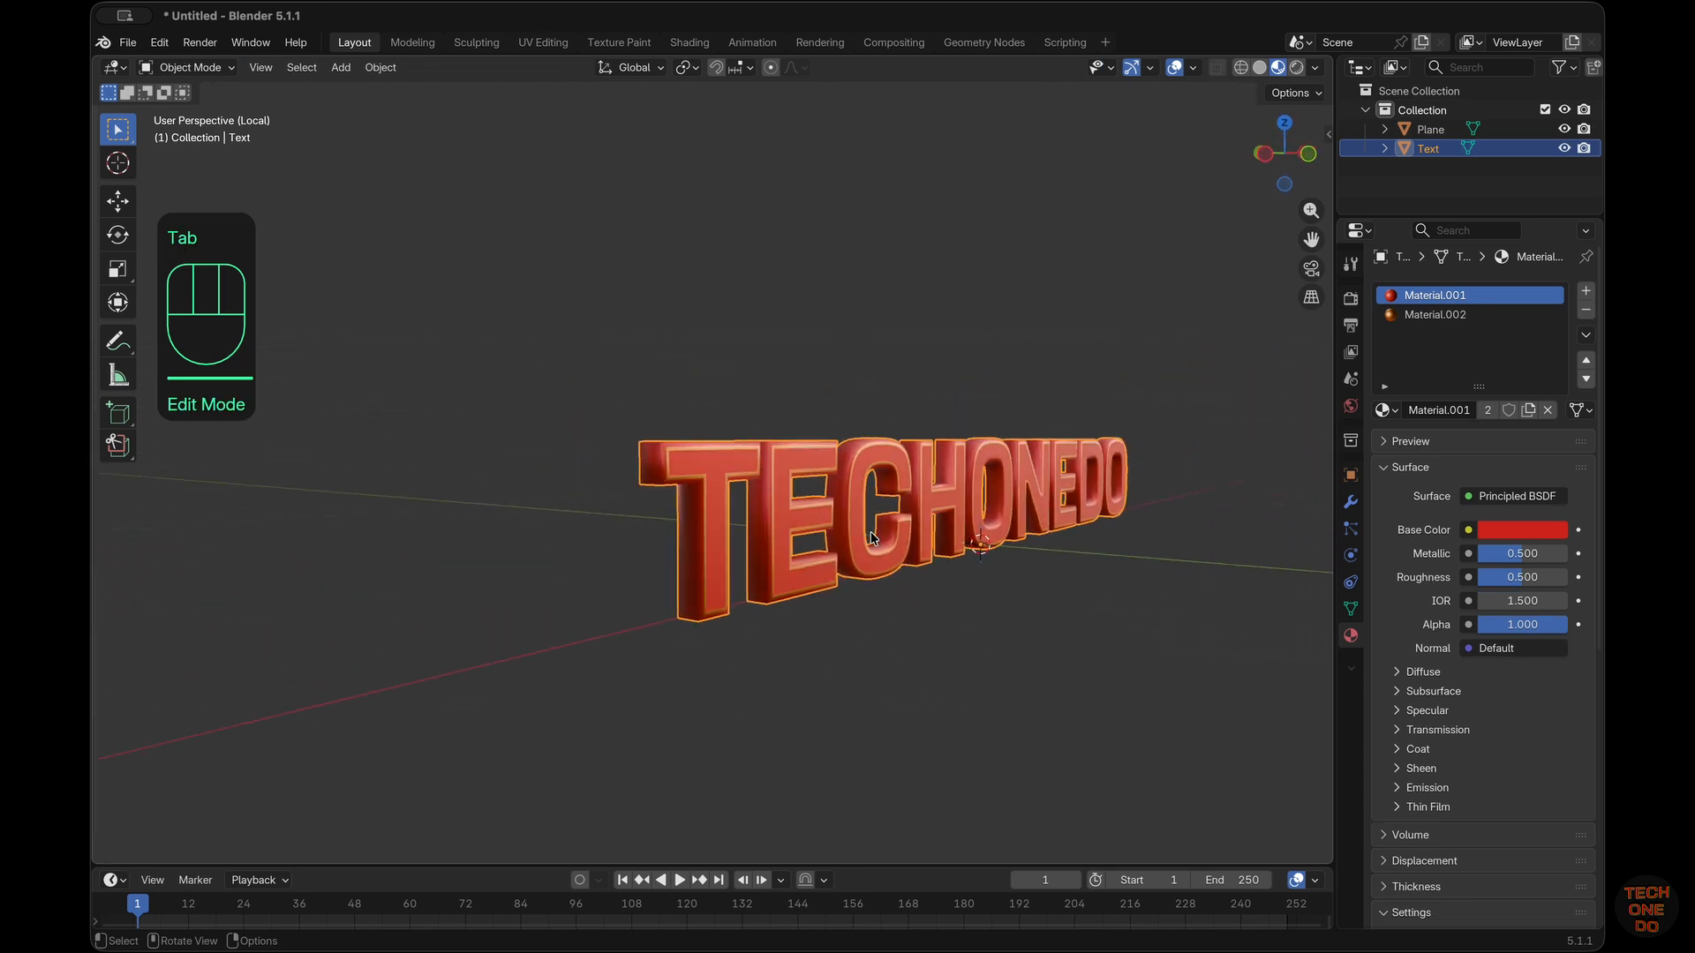
{"action": "scroll", "coordinate": [871, 538], "scroll_direction": "left", "scroll_amount": 10}
{"action": "scroll", "coordinate": [871, 538], "scroll_direction": "down", "scroll_amount": 8, "text": "super"}
{"action": "scroll", "coordinate": [872, 539], "scroll_direction": "right", "scroll_amount": 4}
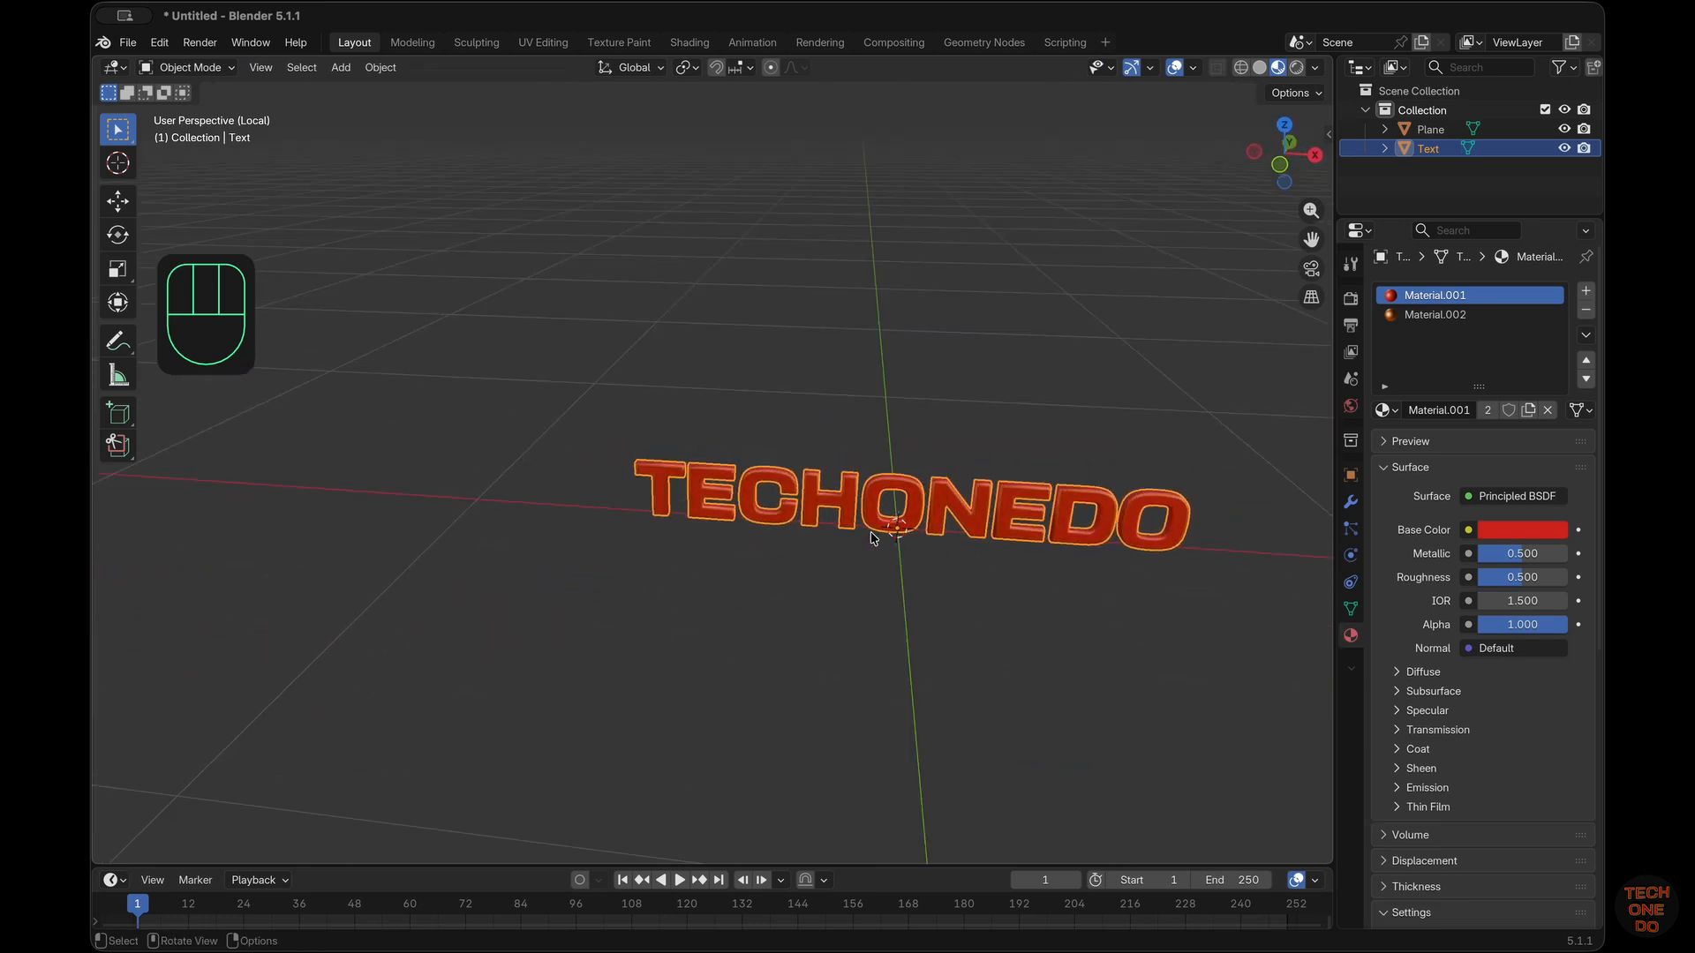
{"action": "left_click", "coordinate": [873, 537]}
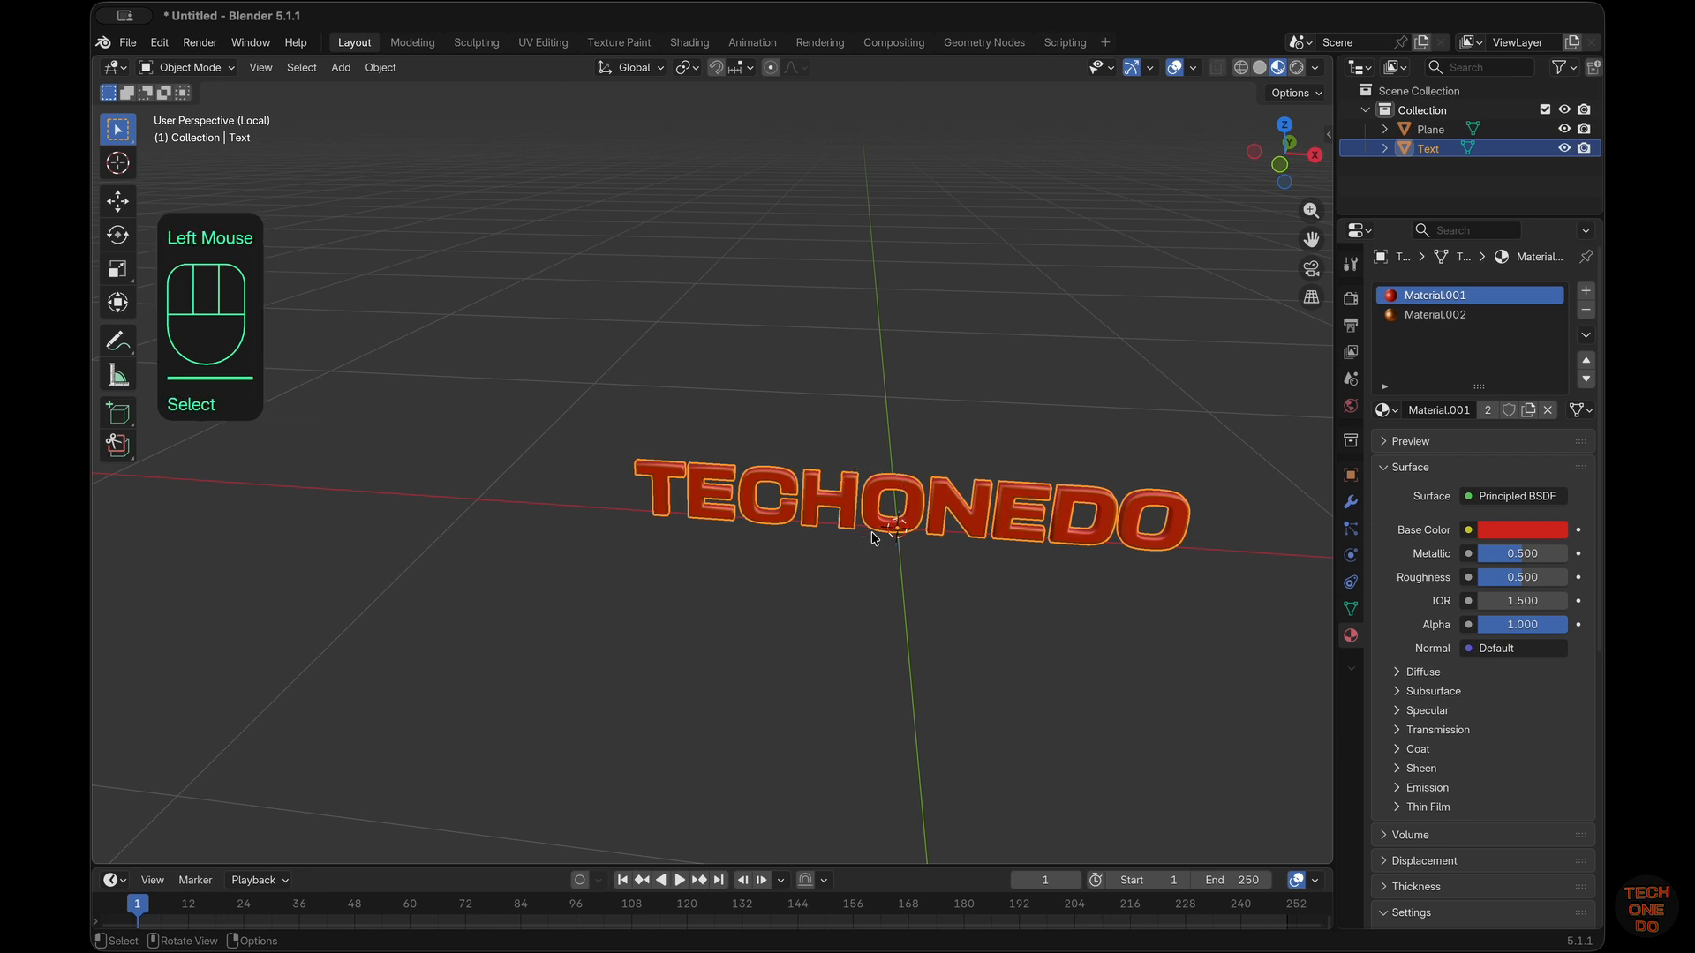
{"action": "key", "text": "slash"}
{"action": "left_click", "coordinate": [872, 538]}
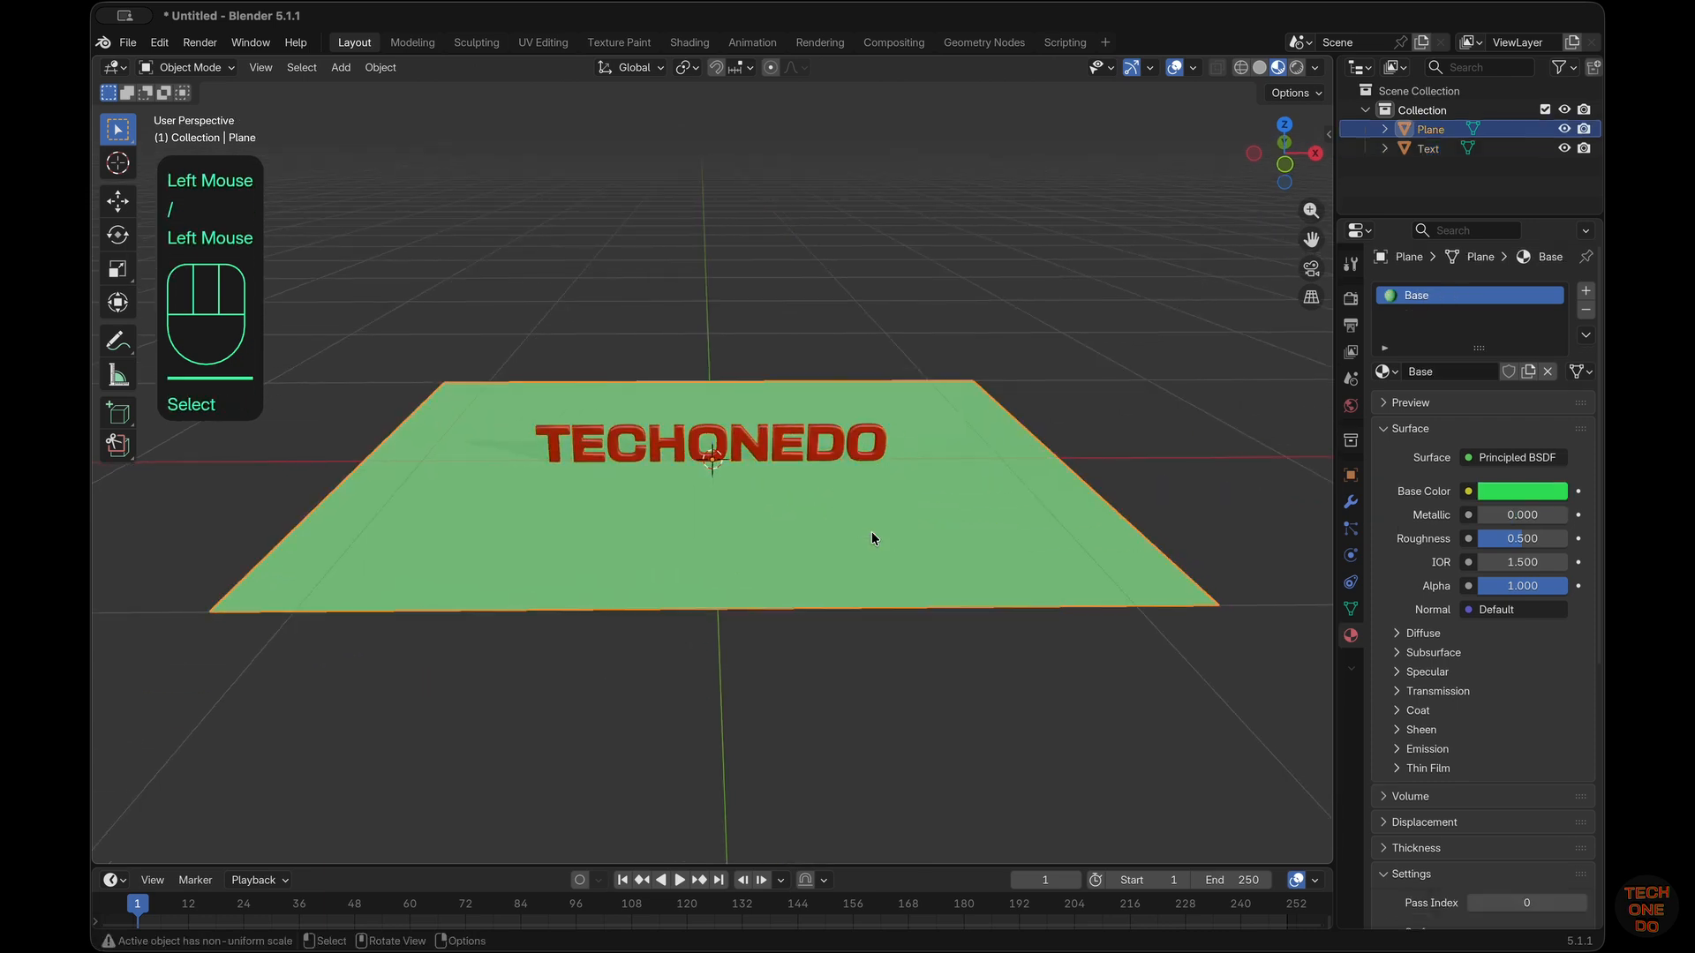
Add a camera to the scene with nothing else selected
{"action": "scroll", "coordinate": [872, 537], "scroll_direction": "up", "scroll_amount": 3, "text": "super"}
{"action": "scroll", "coordinate": [871, 539], "scroll_direction": "up", "scroll_amount": 4, "text": "super"}
{"action": "scroll", "coordinate": [872, 538], "scroll_direction": "up", "scroll_amount": 2, "text": "shift"}
{"action": "scroll", "coordinate": [871, 538], "scroll_direction": "left", "scroll_amount": 2, "text": "shift"}
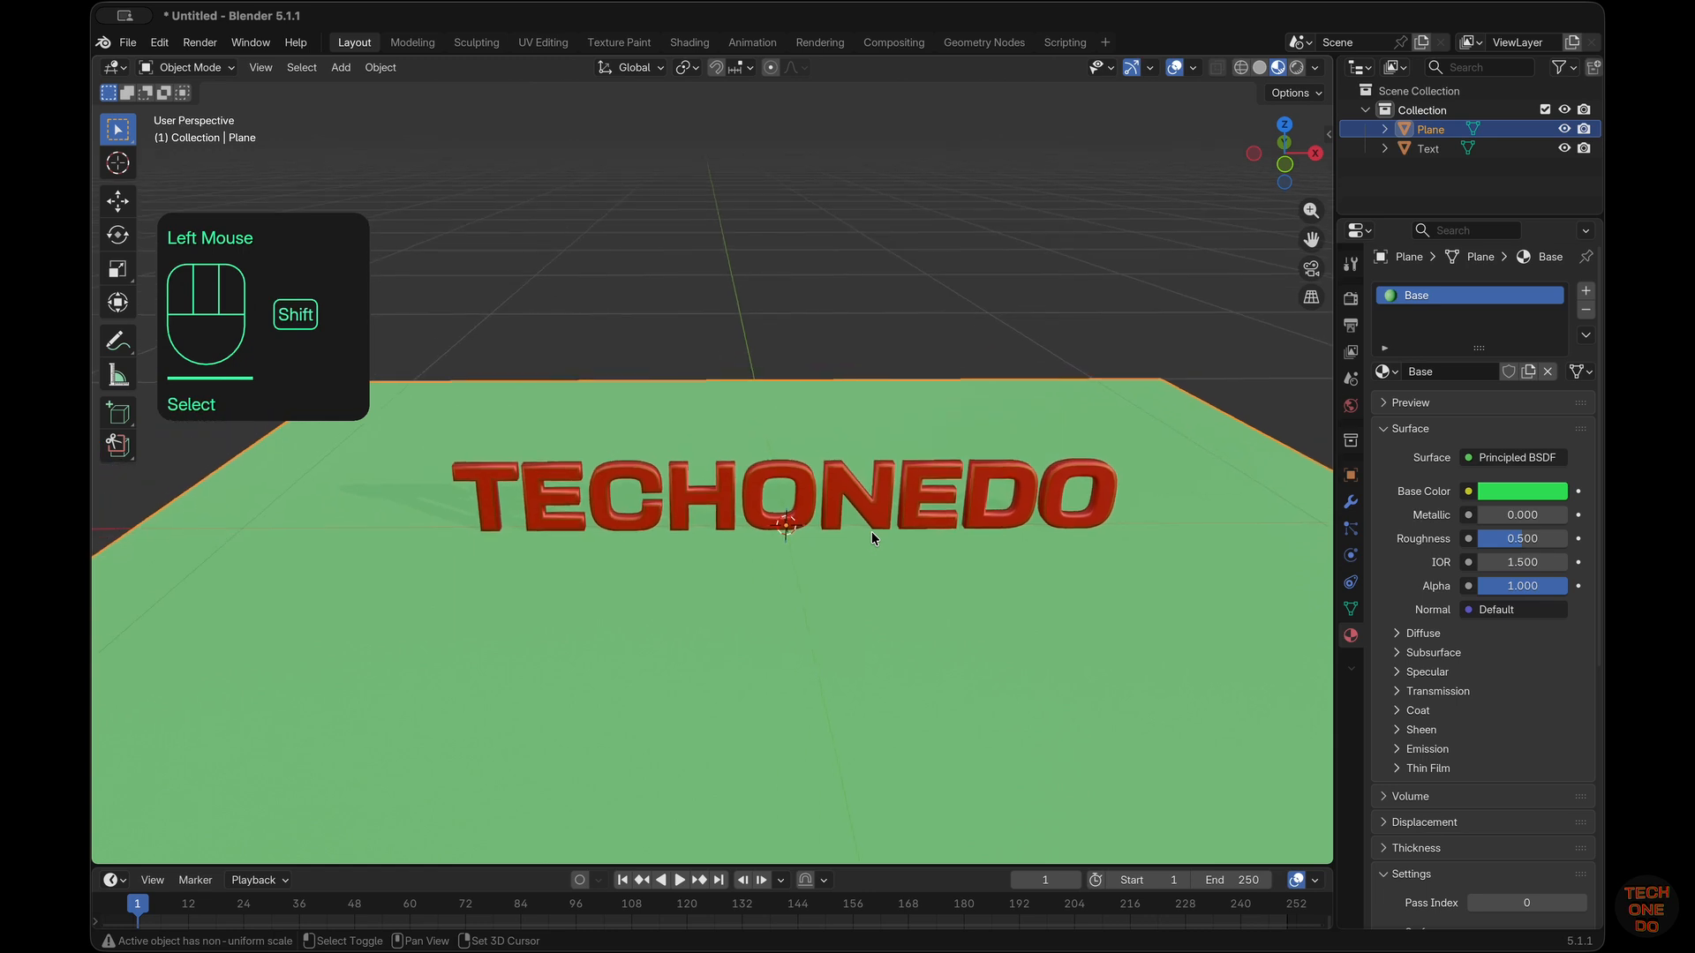
{"action": "scroll", "coordinate": [872, 538], "scroll_direction": "left", "scroll_amount": 3}
{"action": "scroll", "coordinate": [872, 539], "scroll_direction": "right", "scroll_amount": 3}
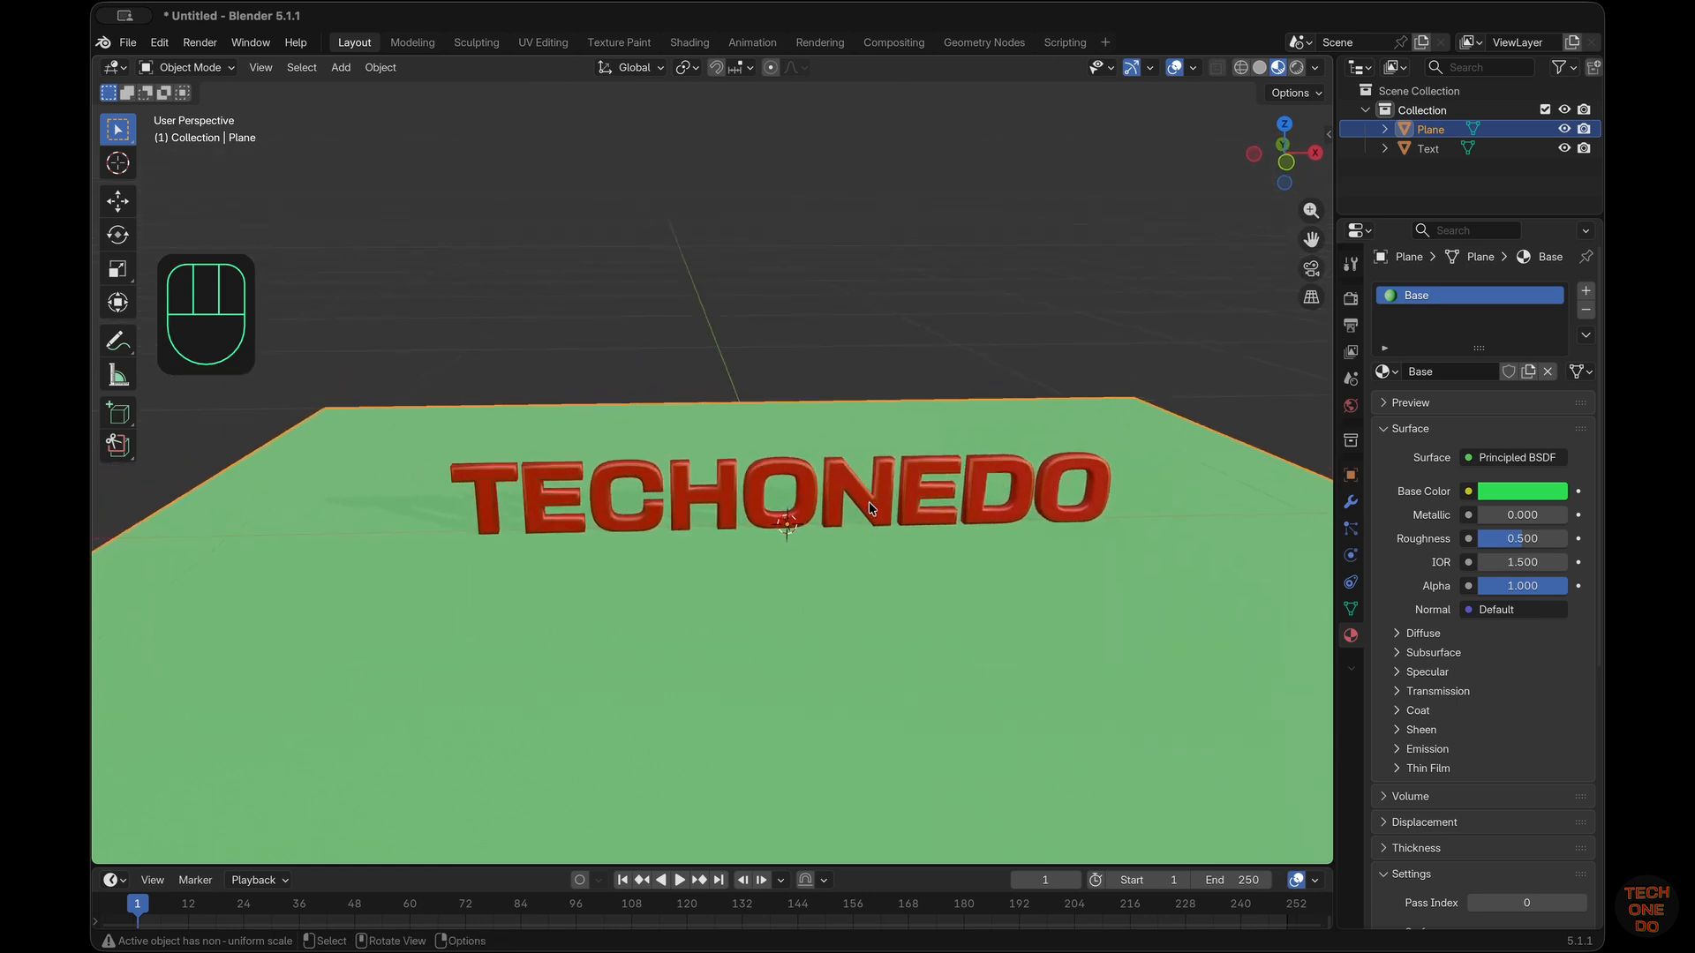
{"action": "left_click", "coordinate": [869, 508]}
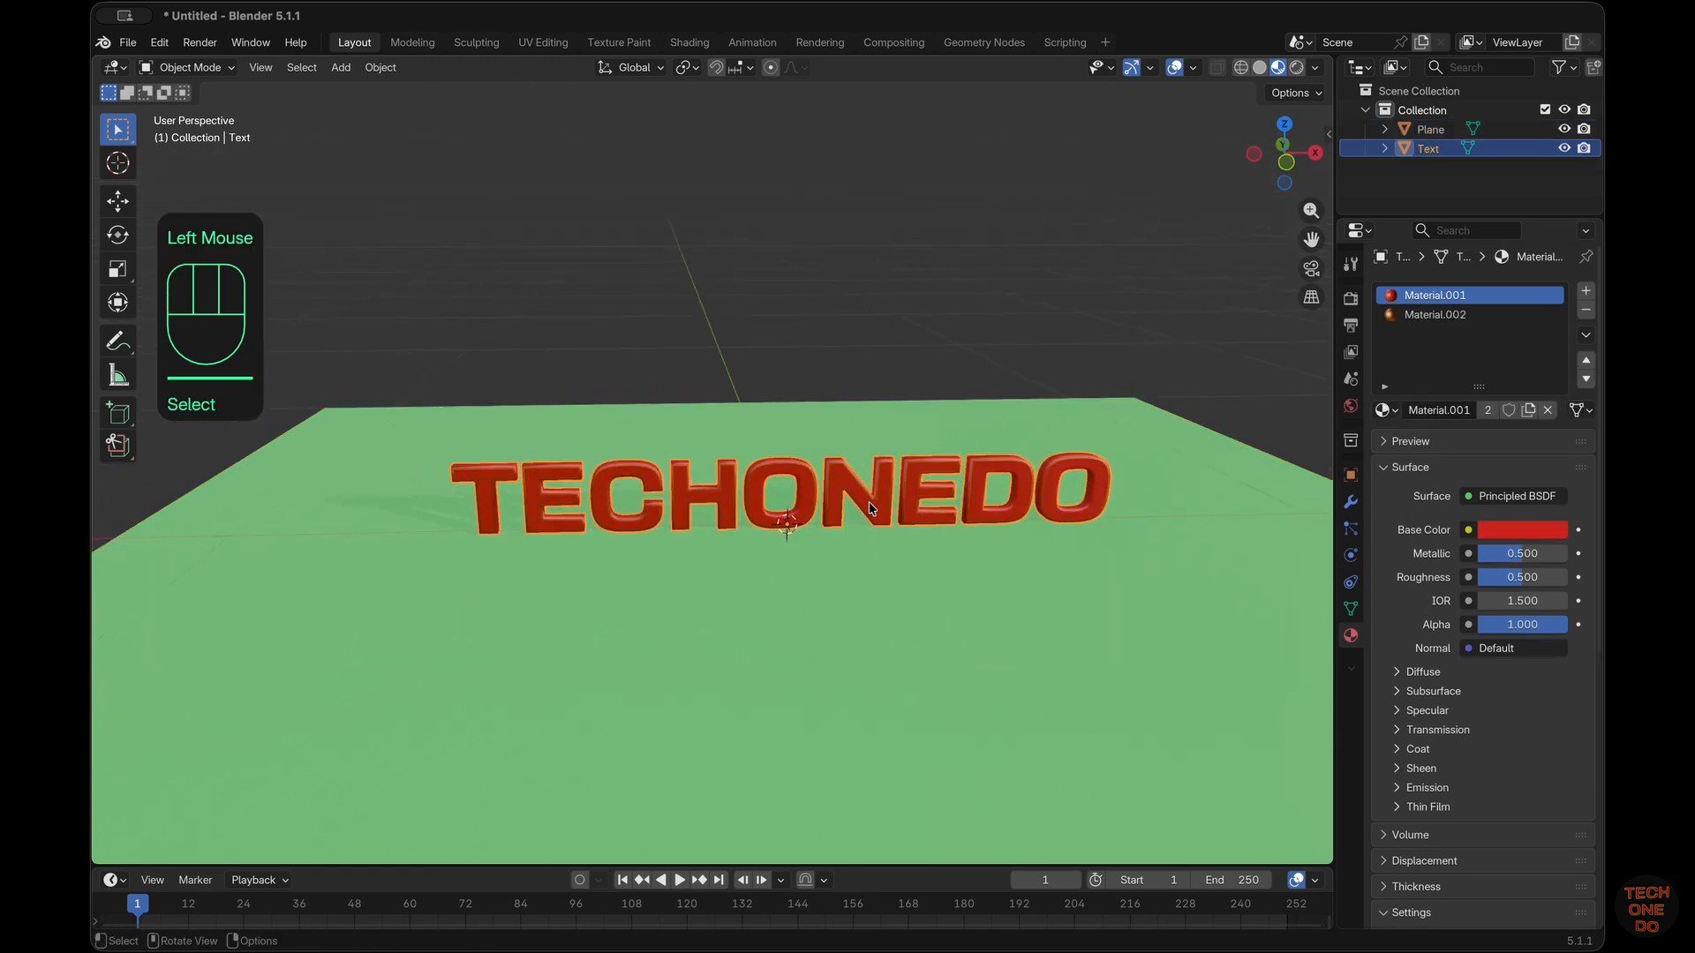
{"action": "left_click", "coordinate": [1313, 271]}
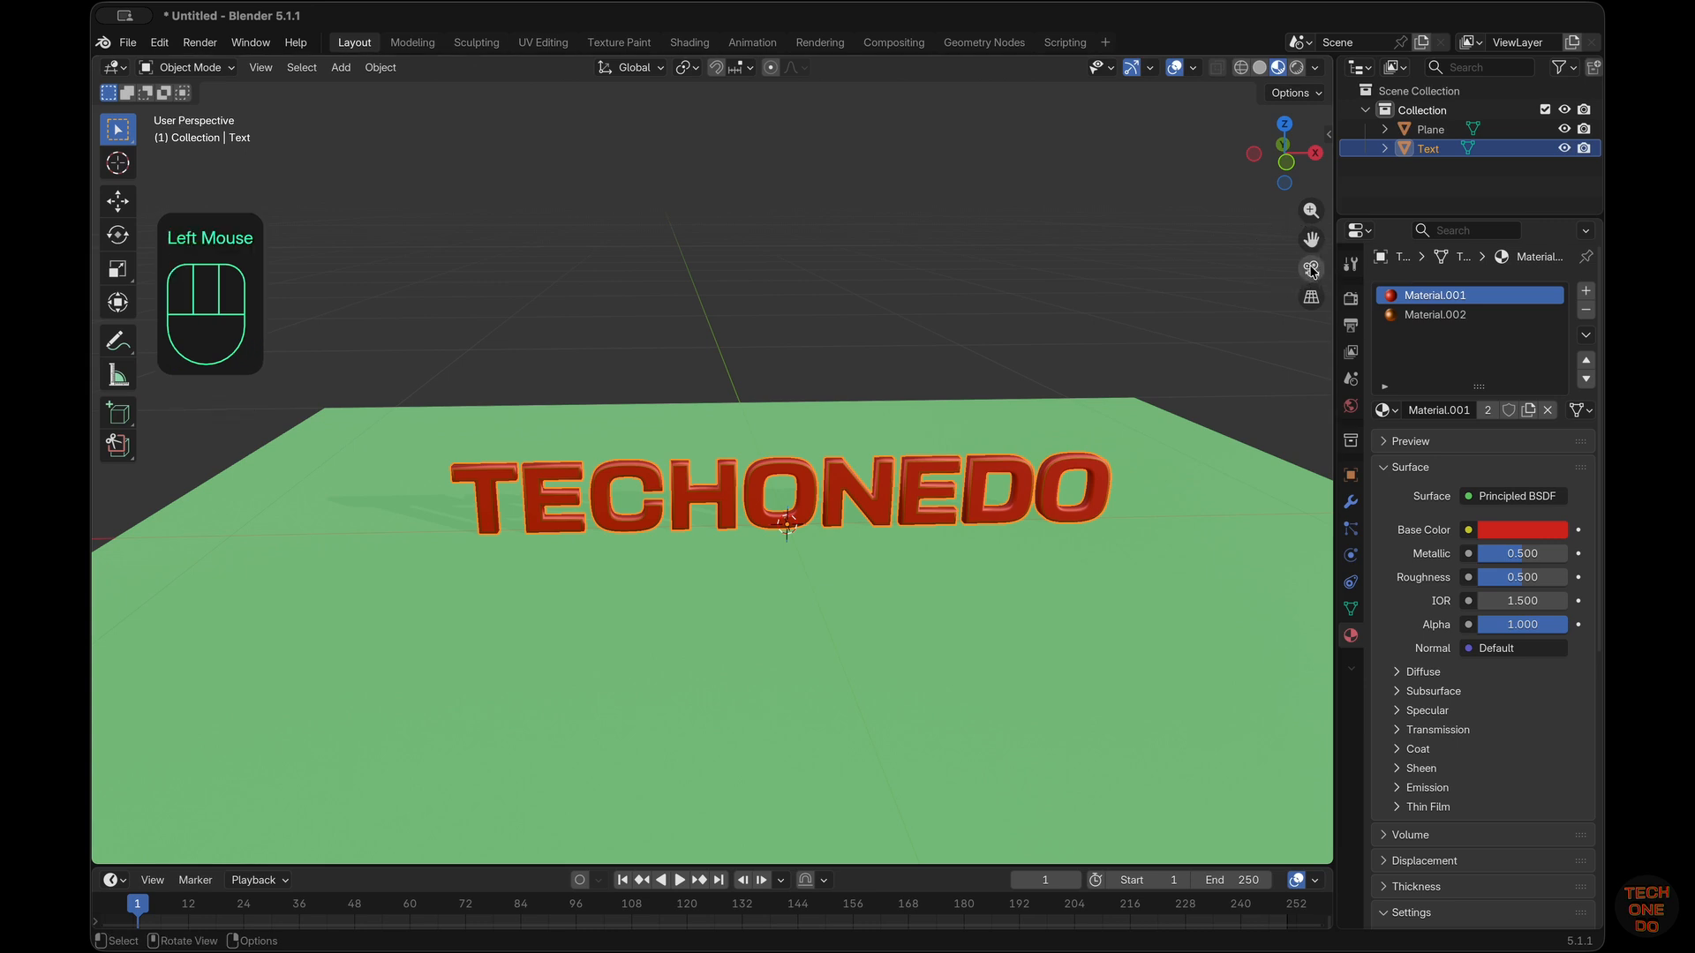
{"action": "left_click", "coordinate": [1147, 268]}
{"action": "key", "text": "shift+a"}
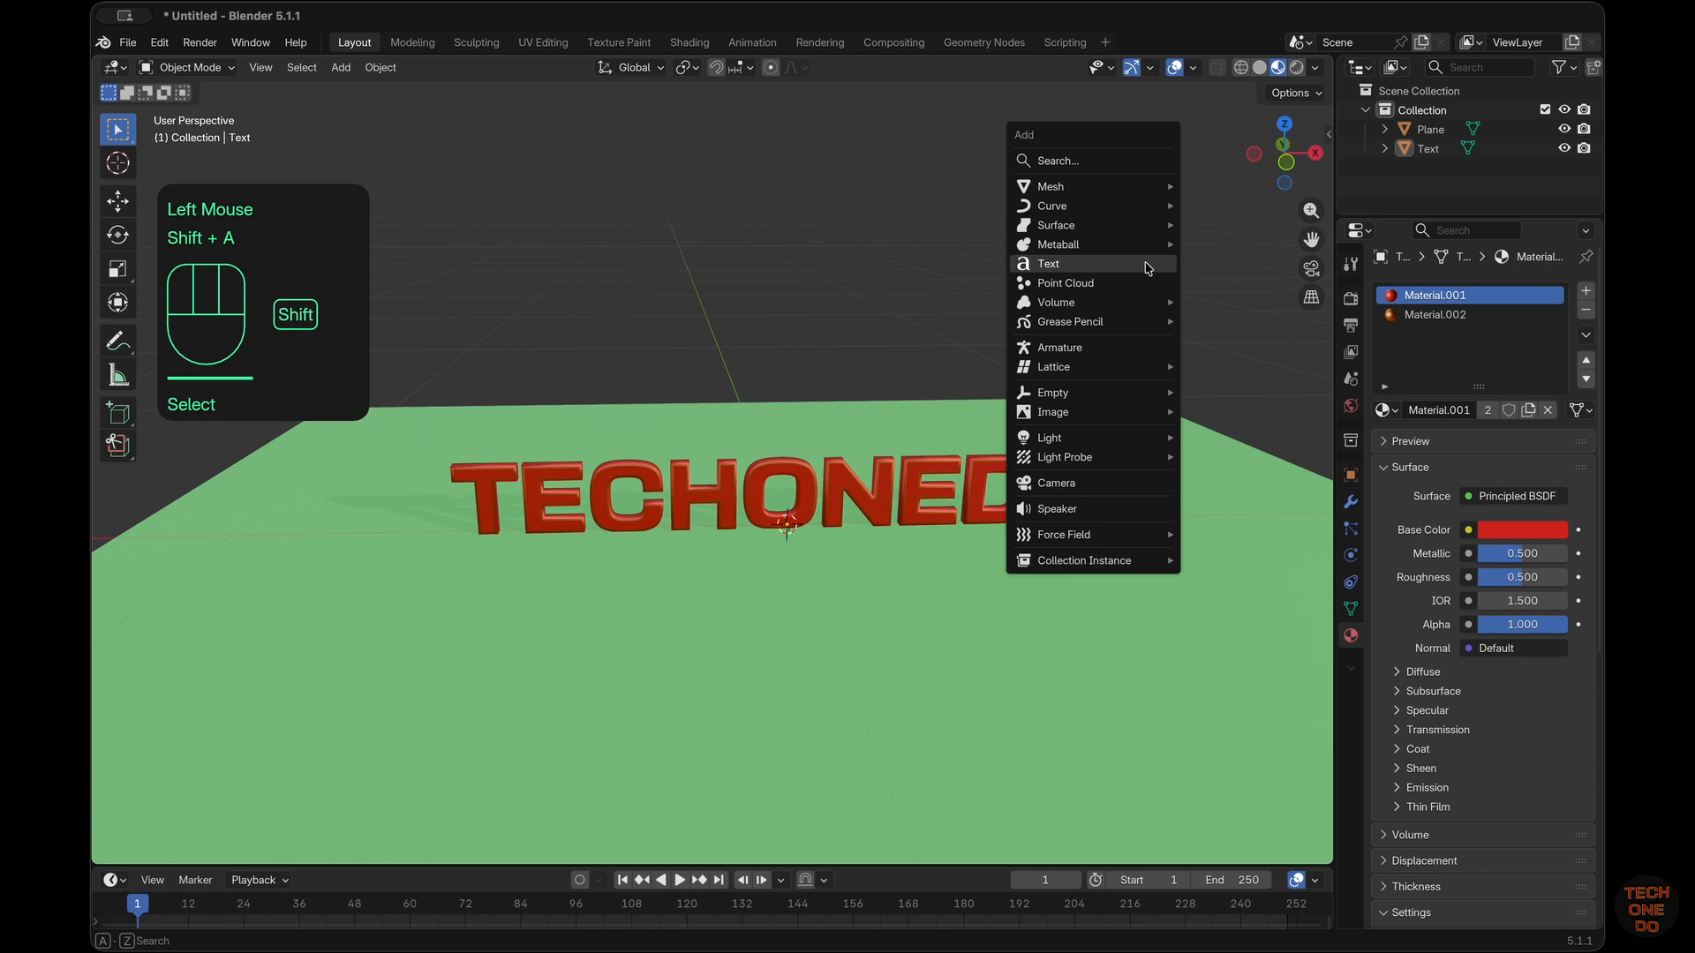
{"action": "mouse_move", "coordinate": [1091, 395]}
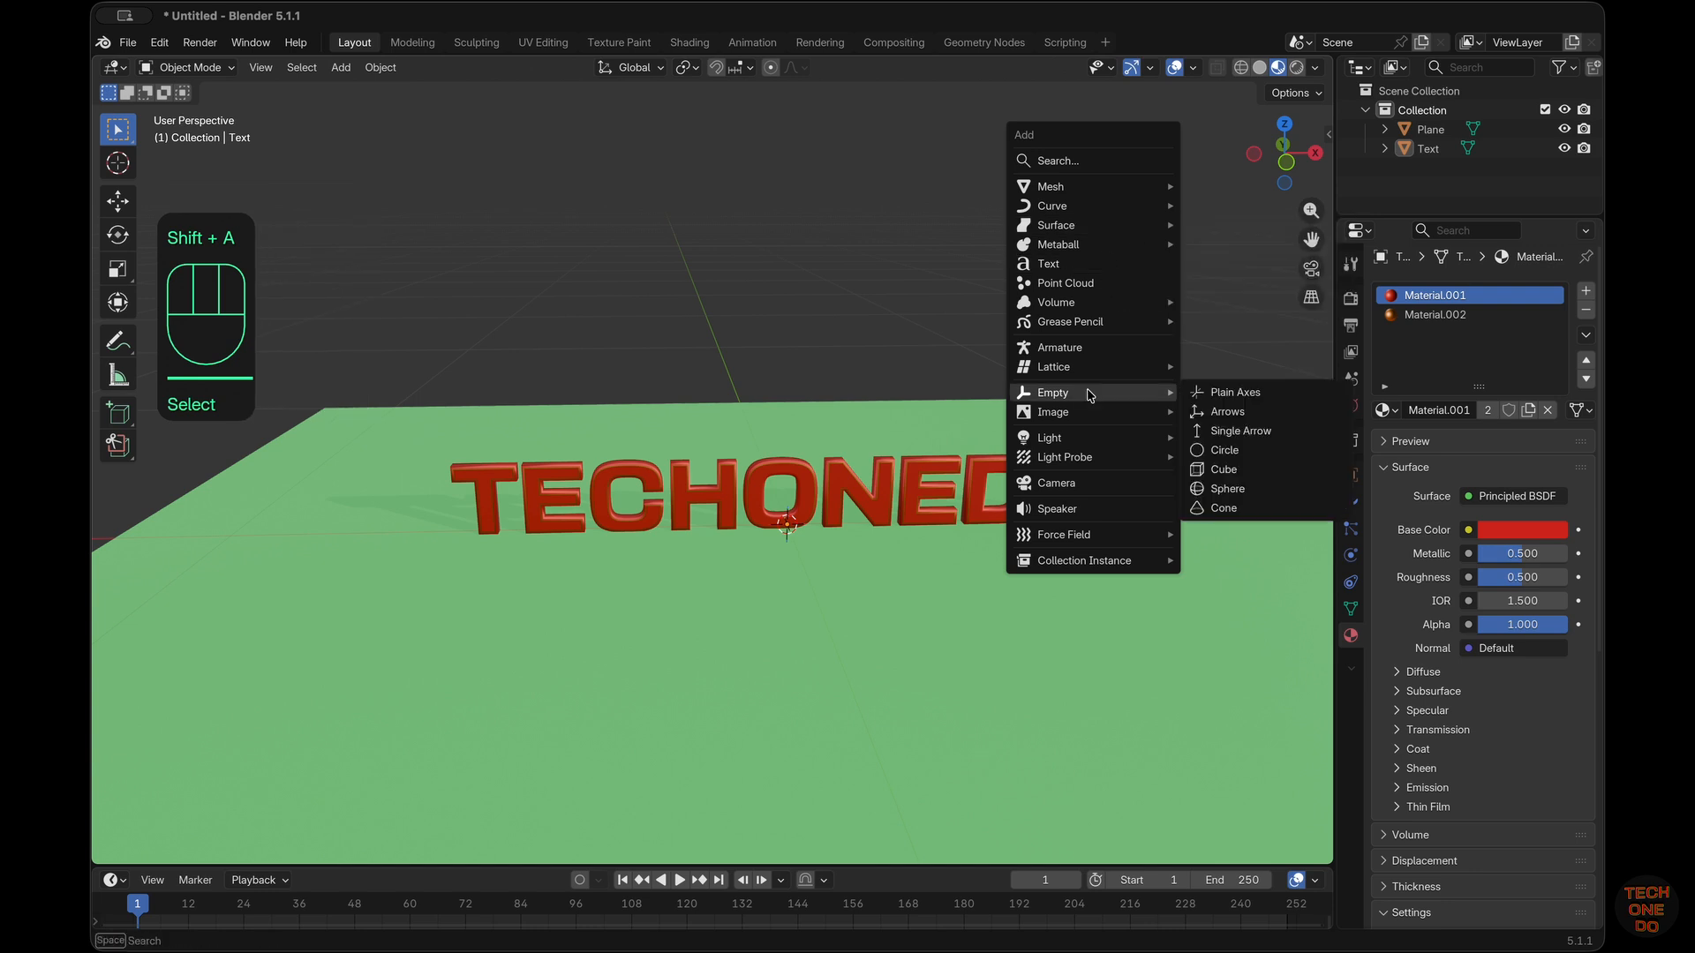
{"action": "left_click", "coordinate": [1091, 483]}
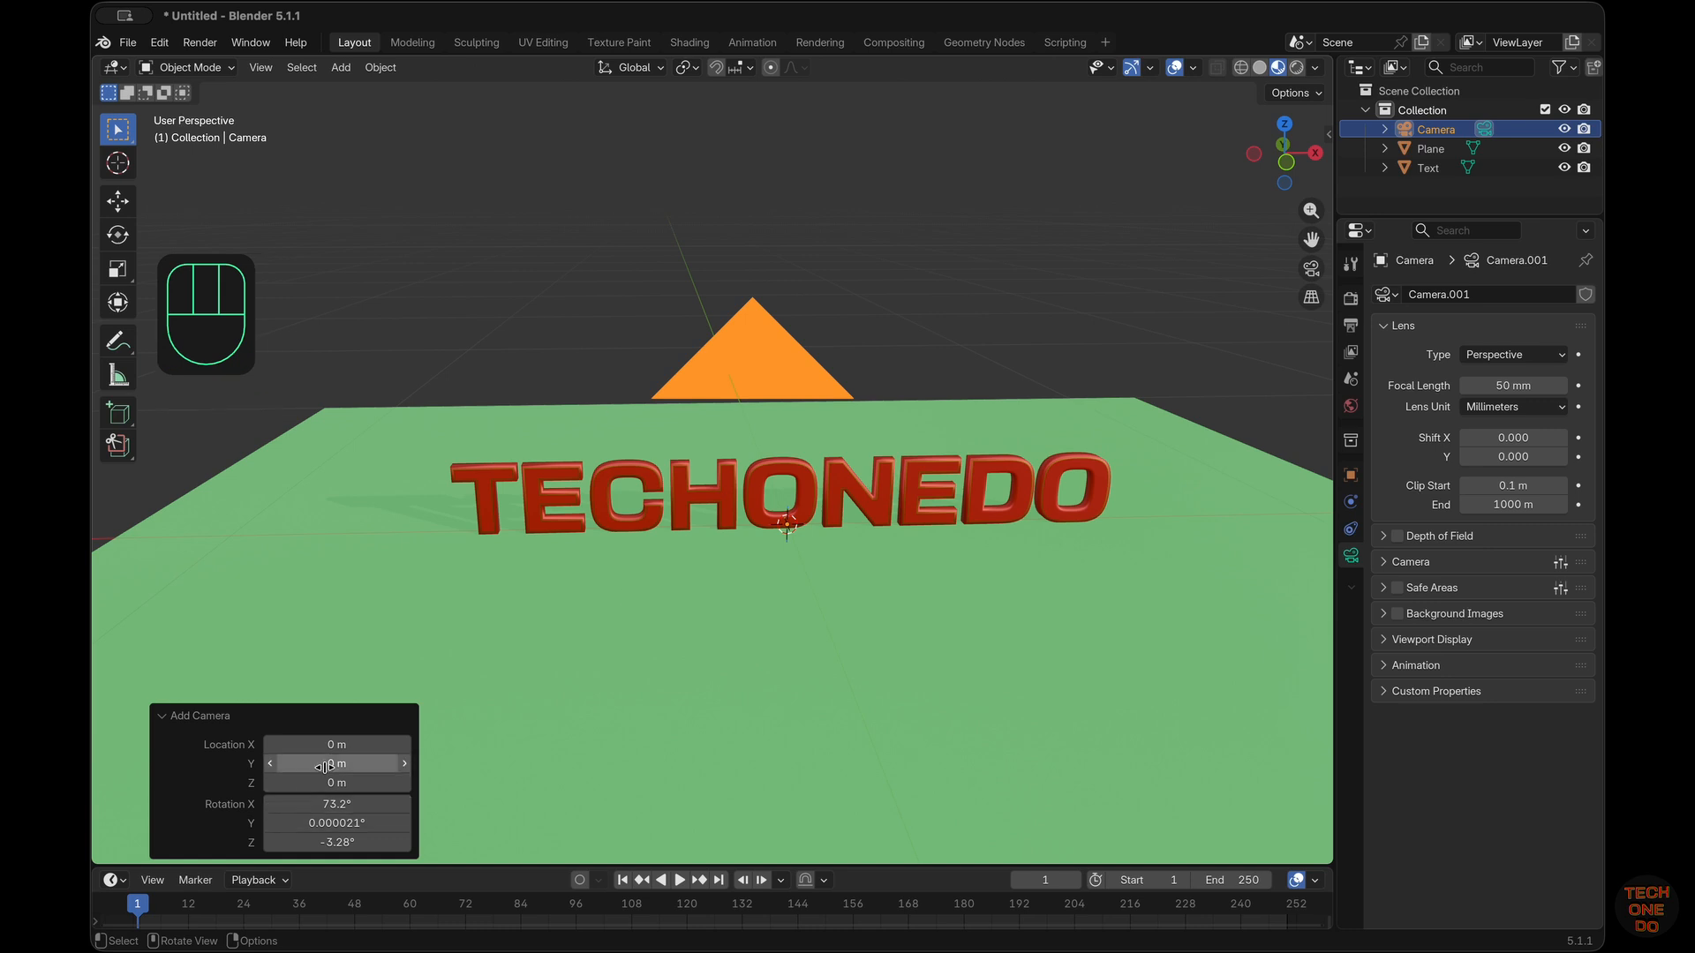
Set the new camera's location to about -1.96 m in Y and 0.78 m in Z
{"action": "left_click", "coordinate": [346, 784]}
{"action": "left_click_drag", "start_coordinate": [347, 783], "coordinate": [396, 735]}
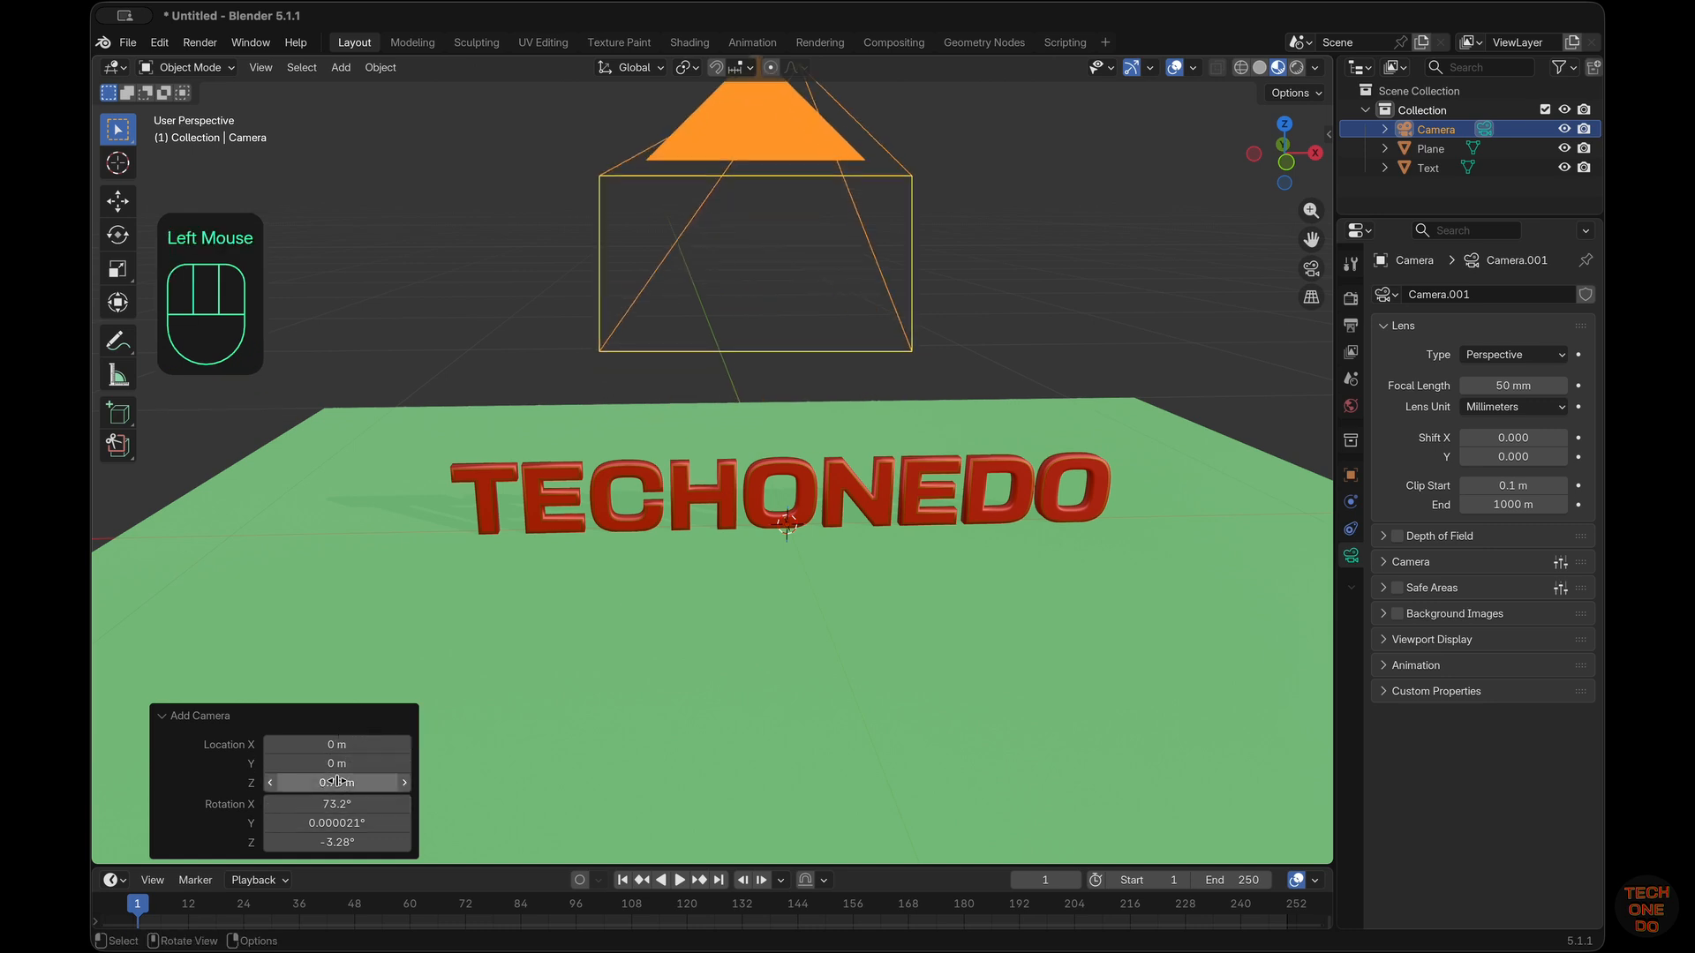
{"action": "scroll", "coordinate": [647, 644], "scroll_direction": "left", "scroll_amount": 10}
{"action": "scroll", "coordinate": [649, 648], "scroll_direction": "left", "scroll_amount": 3}
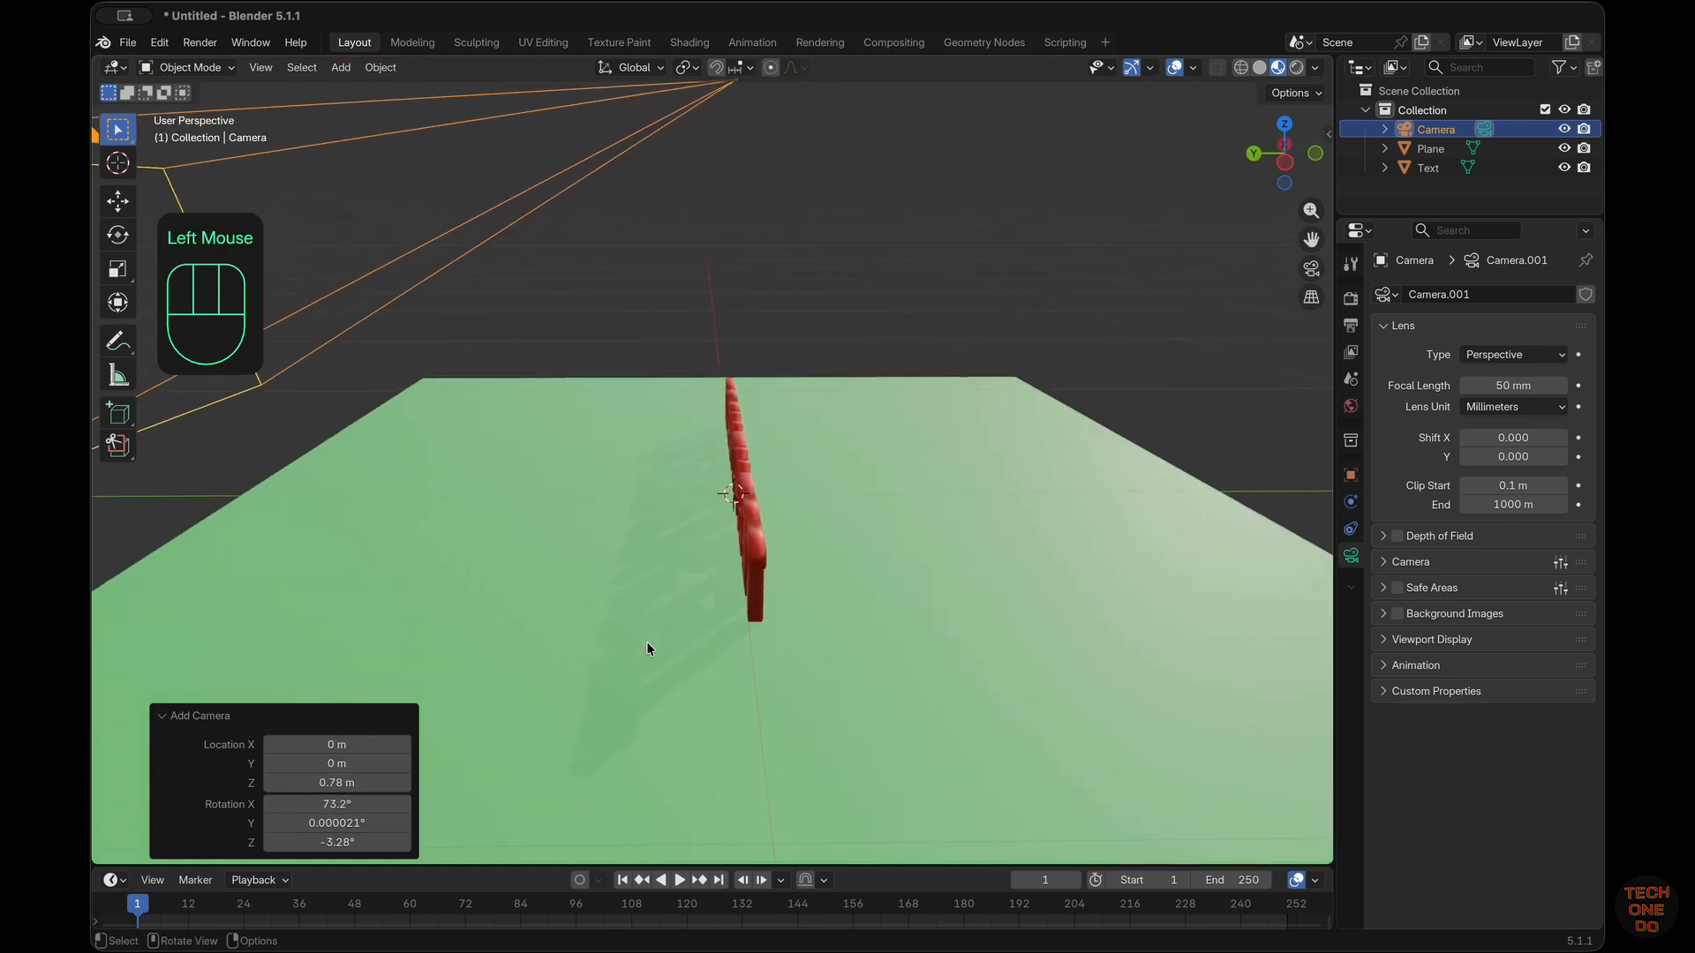
{"action": "left_click", "coordinate": [363, 764]}
{"action": "left_click_drag", "start_coordinate": [373, 720], "coordinate": [280, 720]}
{"action": "scroll", "coordinate": [813, 642], "scroll_direction": "right", "scroll_amount": 5}
{"action": "scroll", "coordinate": [813, 641], "scroll_direction": "right", "scroll_amount": 3}
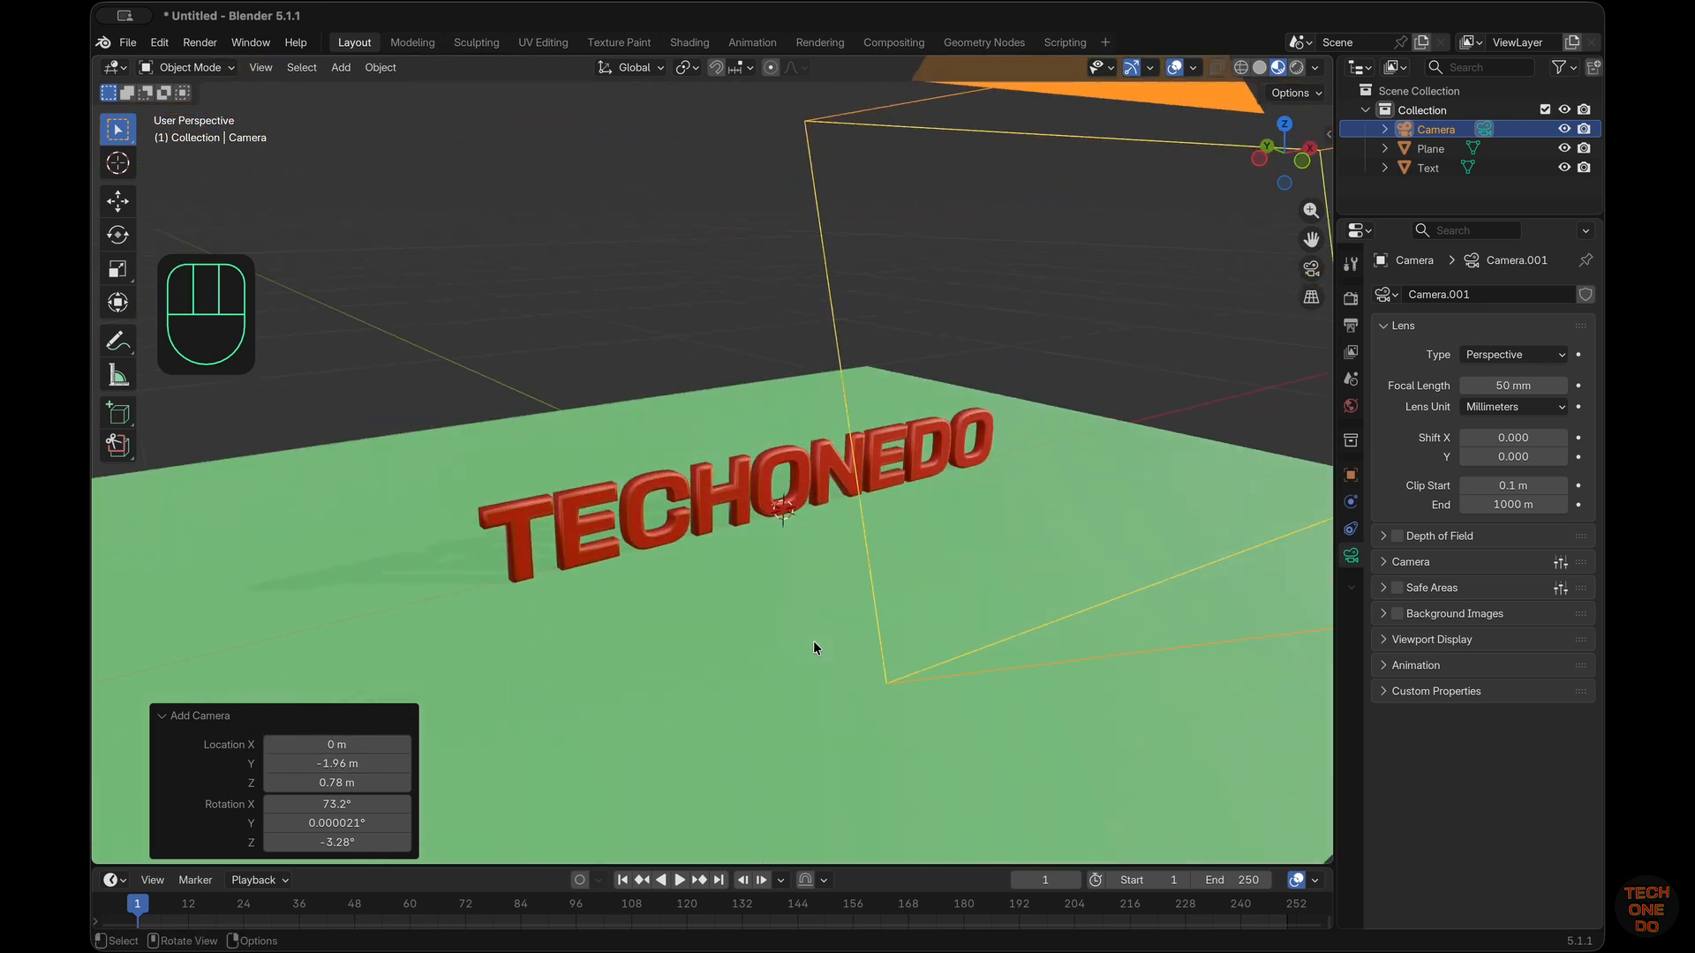
Look through the camera, lock it to the view, and center the TECHONEDO text horizontally in the frame, facing it straight on
{"action": "left_click", "coordinate": [1311, 267]}
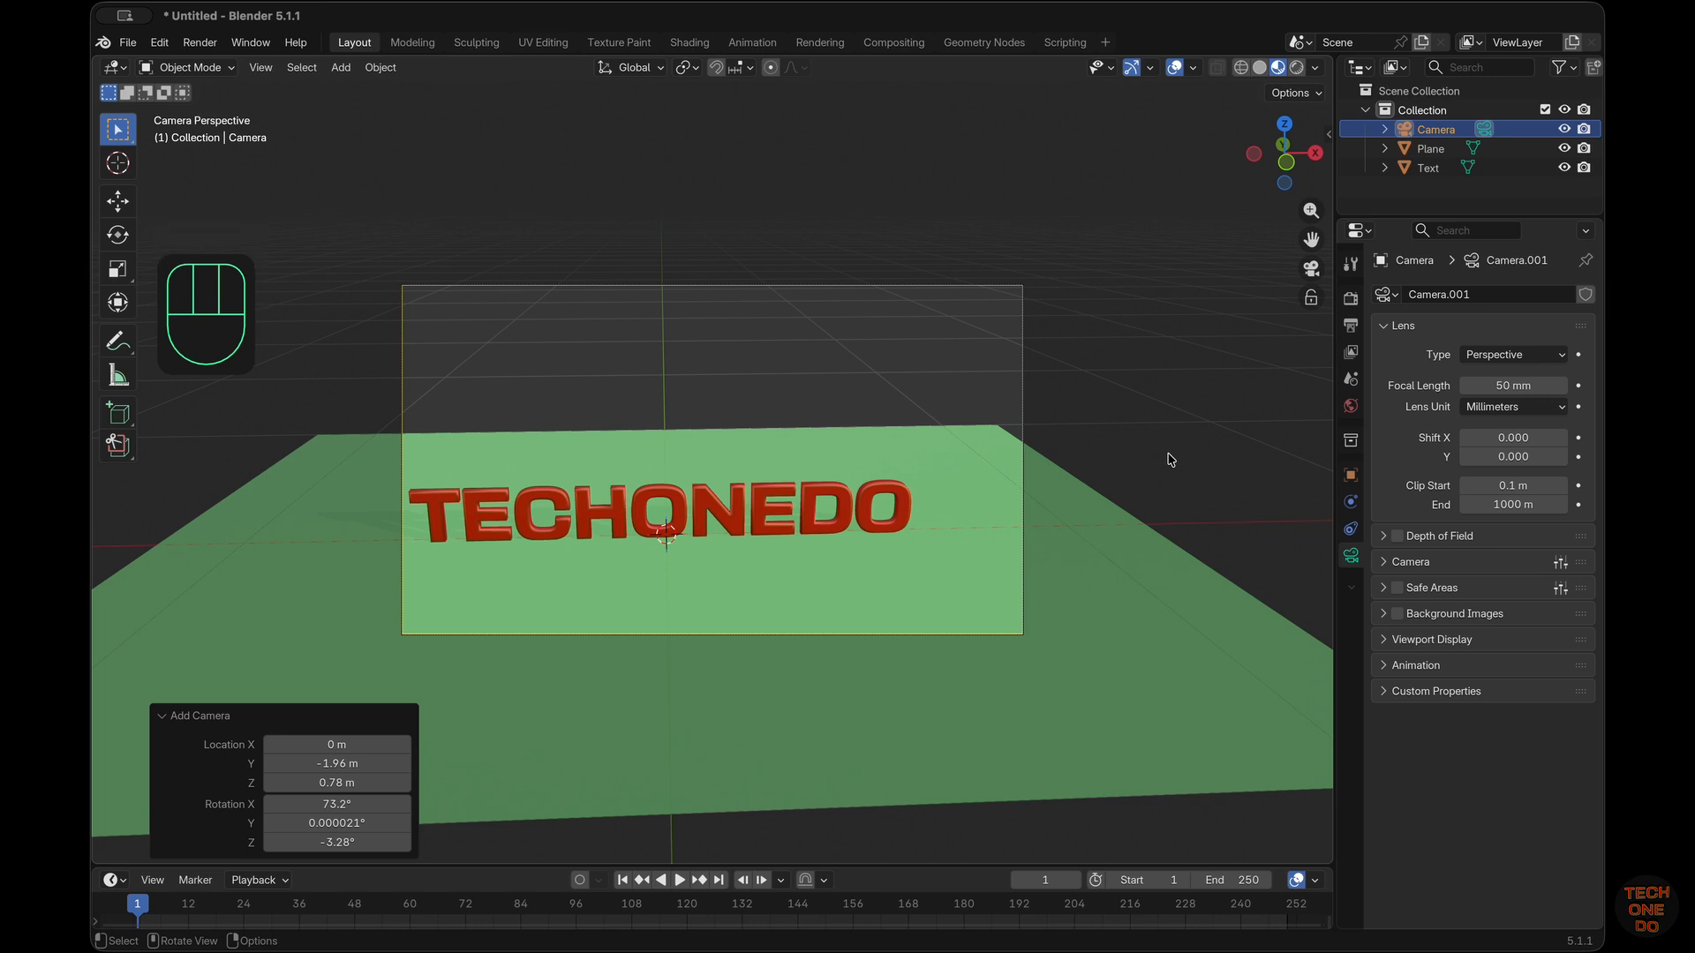
{"action": "left_click", "coordinate": [1311, 299]}
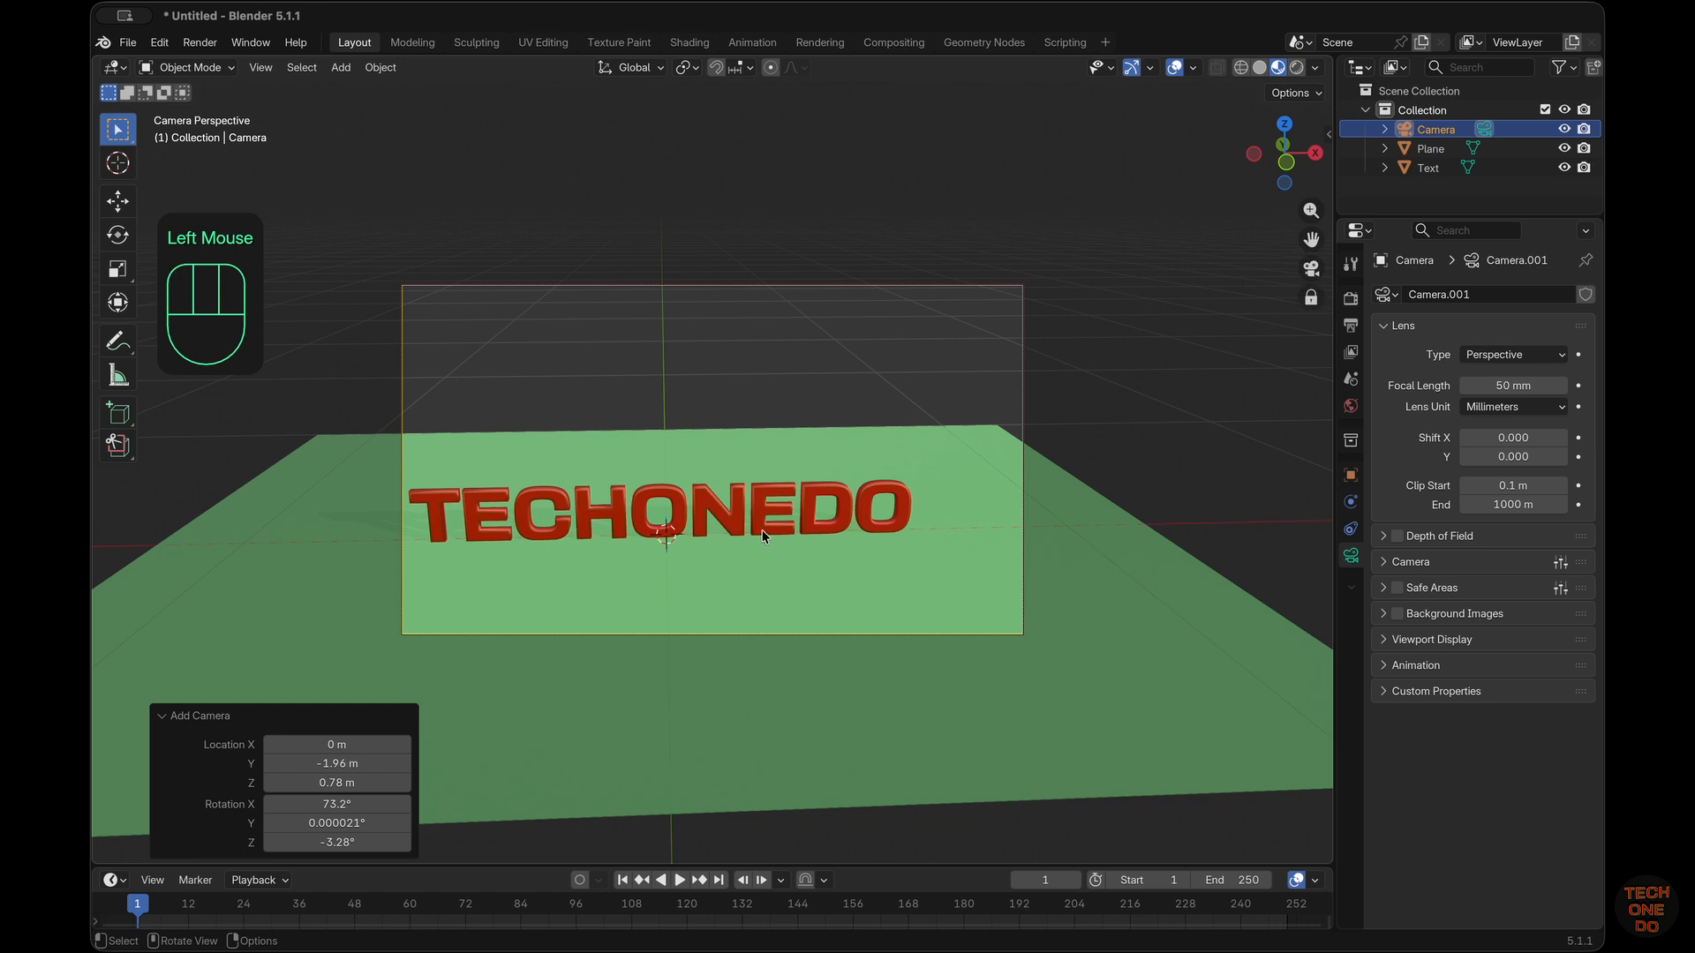
{"action": "scroll", "coordinate": [763, 537], "scroll_direction": "right", "scroll_amount": 1, "text": "shift"}
{"action": "scroll", "coordinate": [763, 537], "scroll_direction": "left", "scroll_amount": 3, "text": "shift"}
{"action": "scroll", "coordinate": [763, 537], "scroll_direction": "right", "scroll_amount": 2}
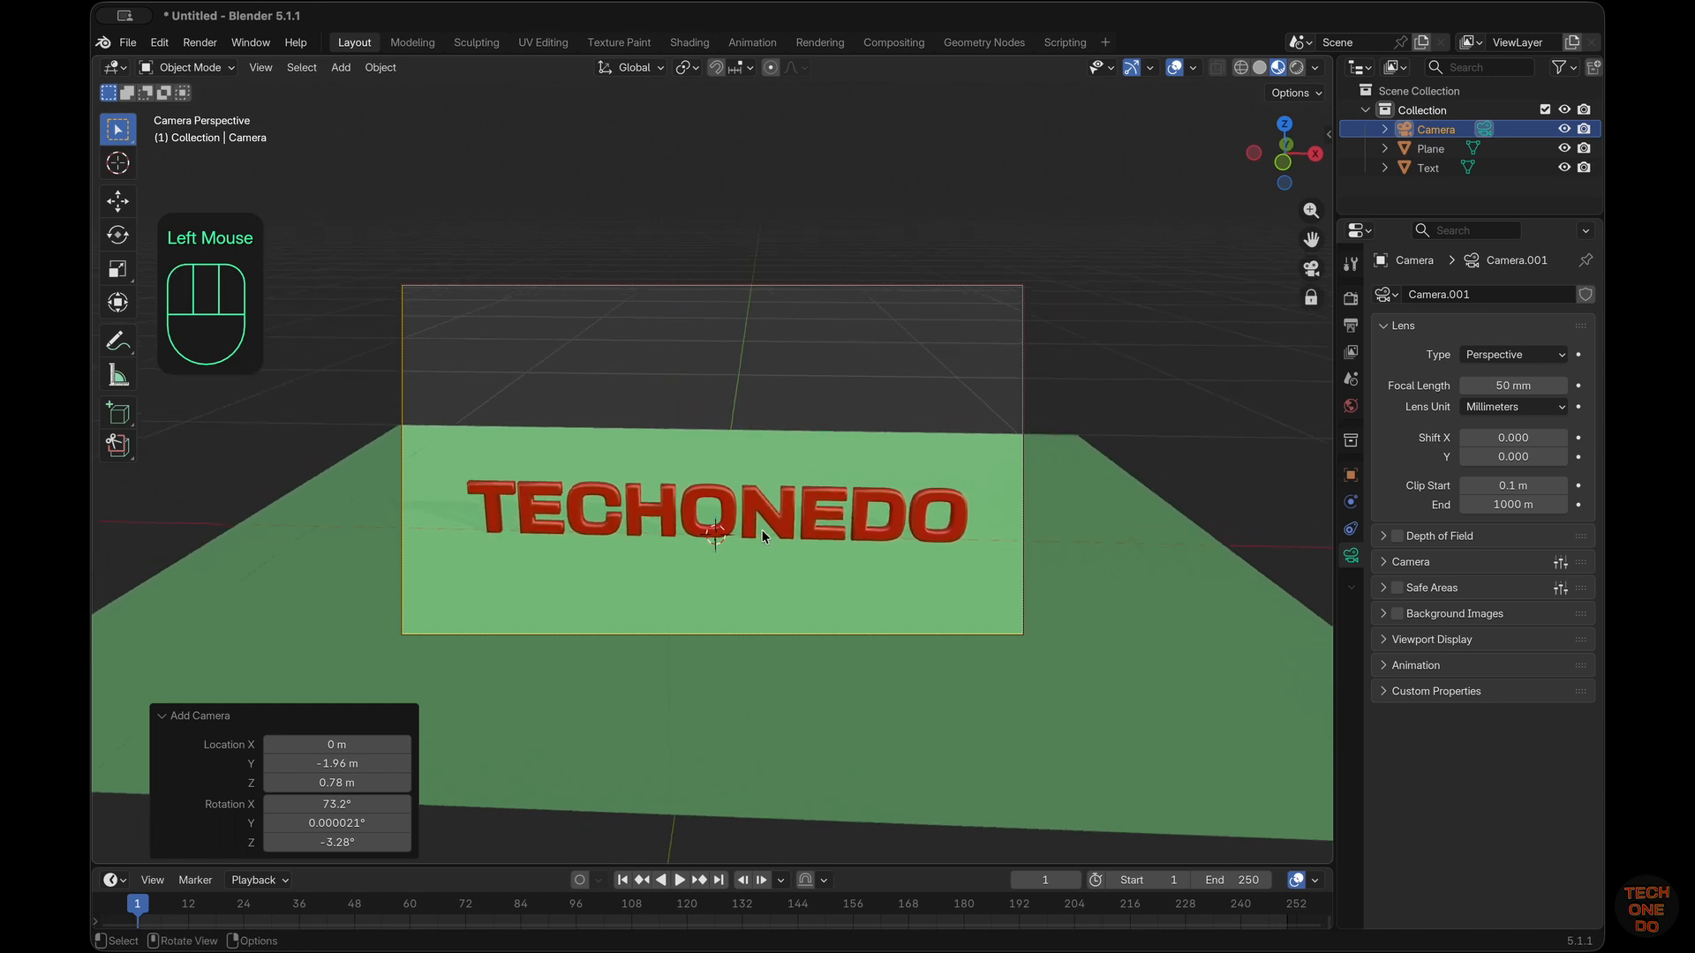
{"action": "scroll", "coordinate": [762, 531], "scroll_direction": "left", "scroll_amount": 1}
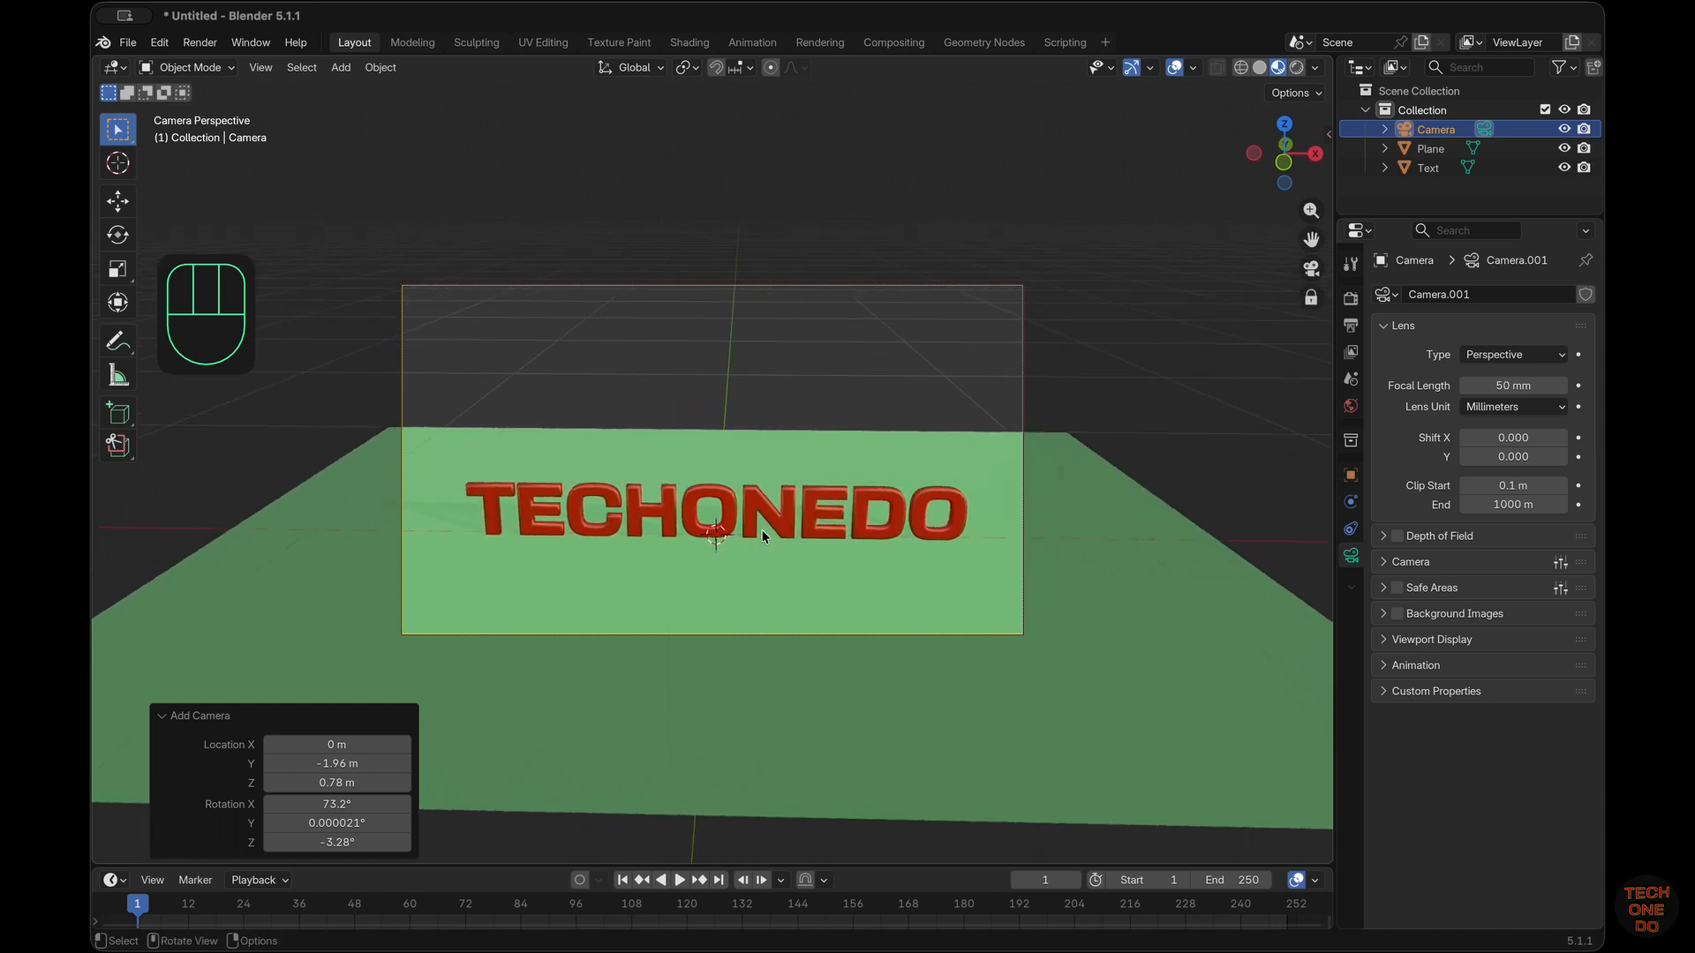
{"action": "scroll", "coordinate": [762, 535], "scroll_direction": "left", "scroll_amount": 2}
{"action": "scroll", "coordinate": [763, 537], "scroll_direction": "right", "scroll_amount": 3}
{"action": "scroll", "coordinate": [763, 536], "scroll_direction": "left", "scroll_amount": 3}
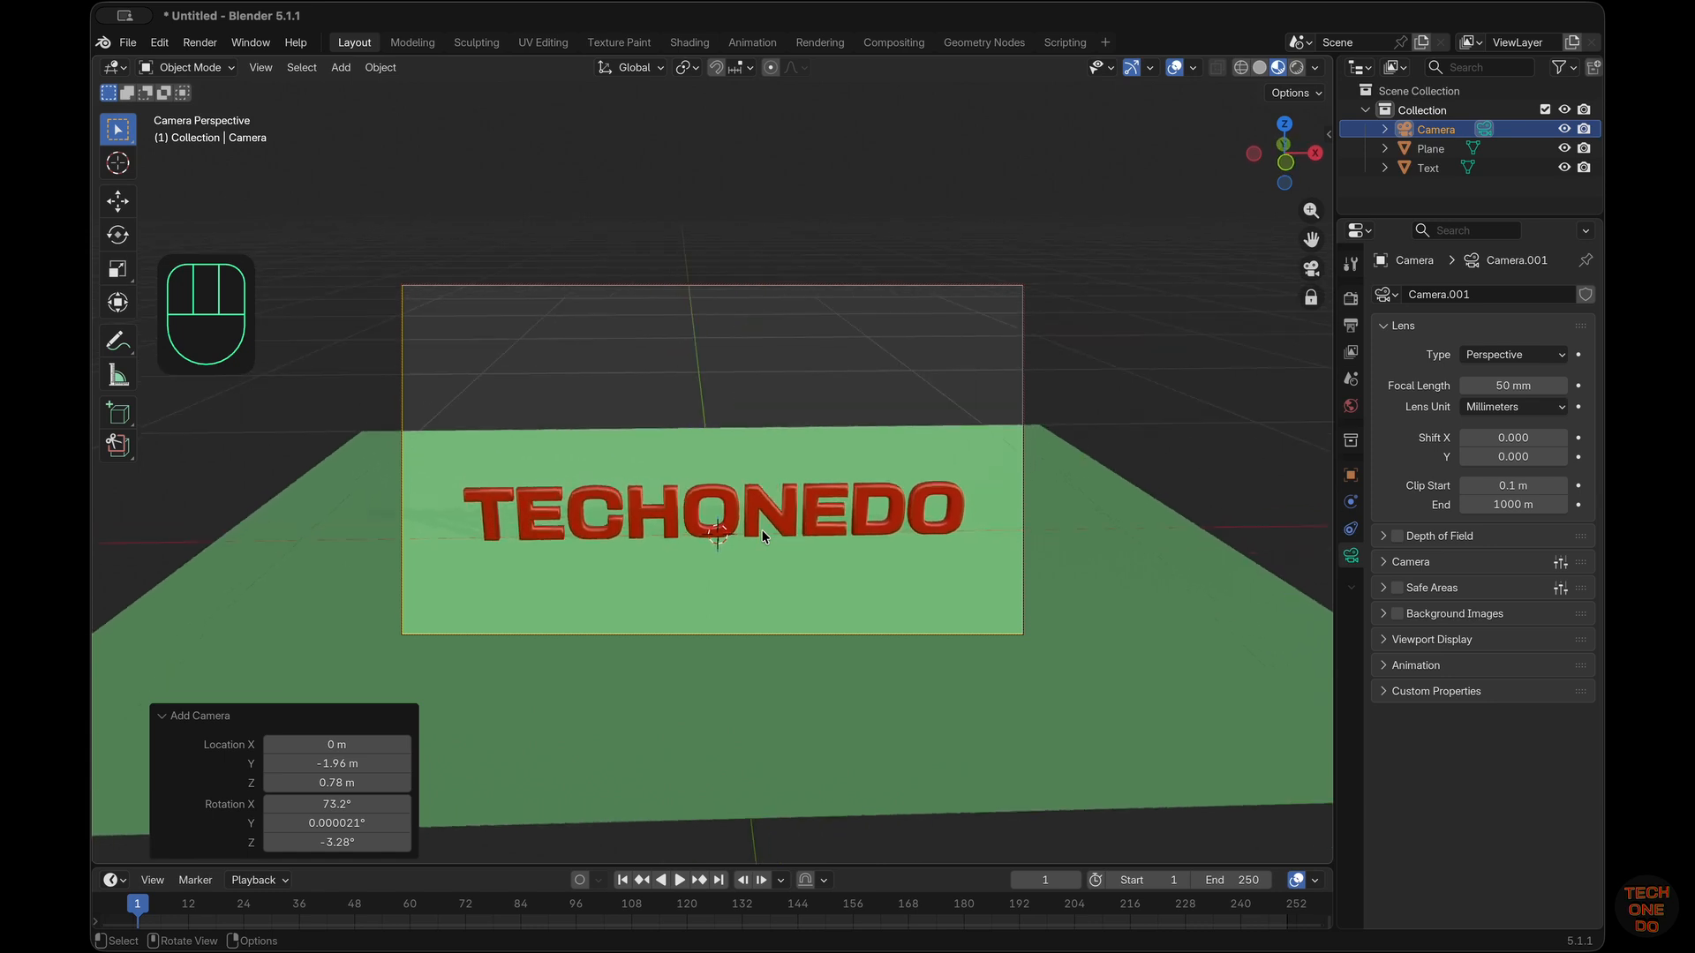
{"action": "scroll", "coordinate": [763, 537], "scroll_direction": "right", "scroll_amount": 2}
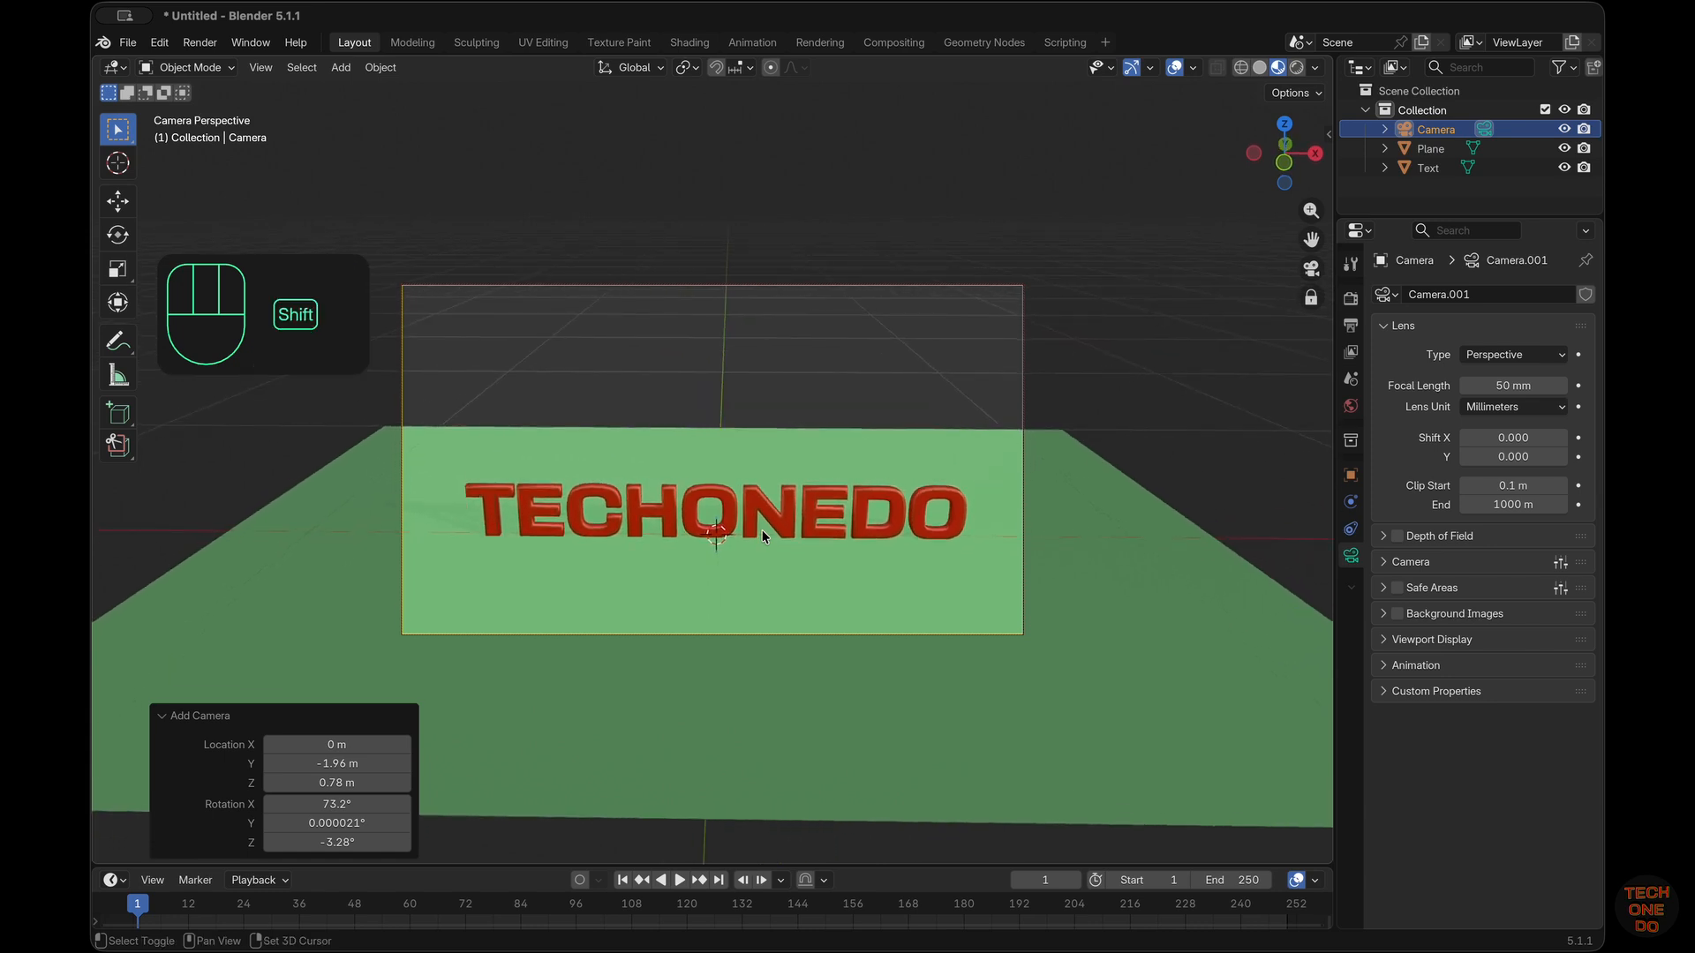
Lower the camera's framing until the text sits at the frame's vertical center, and unlock the camera from the view
{"action": "scroll", "coordinate": [762, 535], "scroll_direction": "down", "scroll_amount": 4, "text": "shift"}
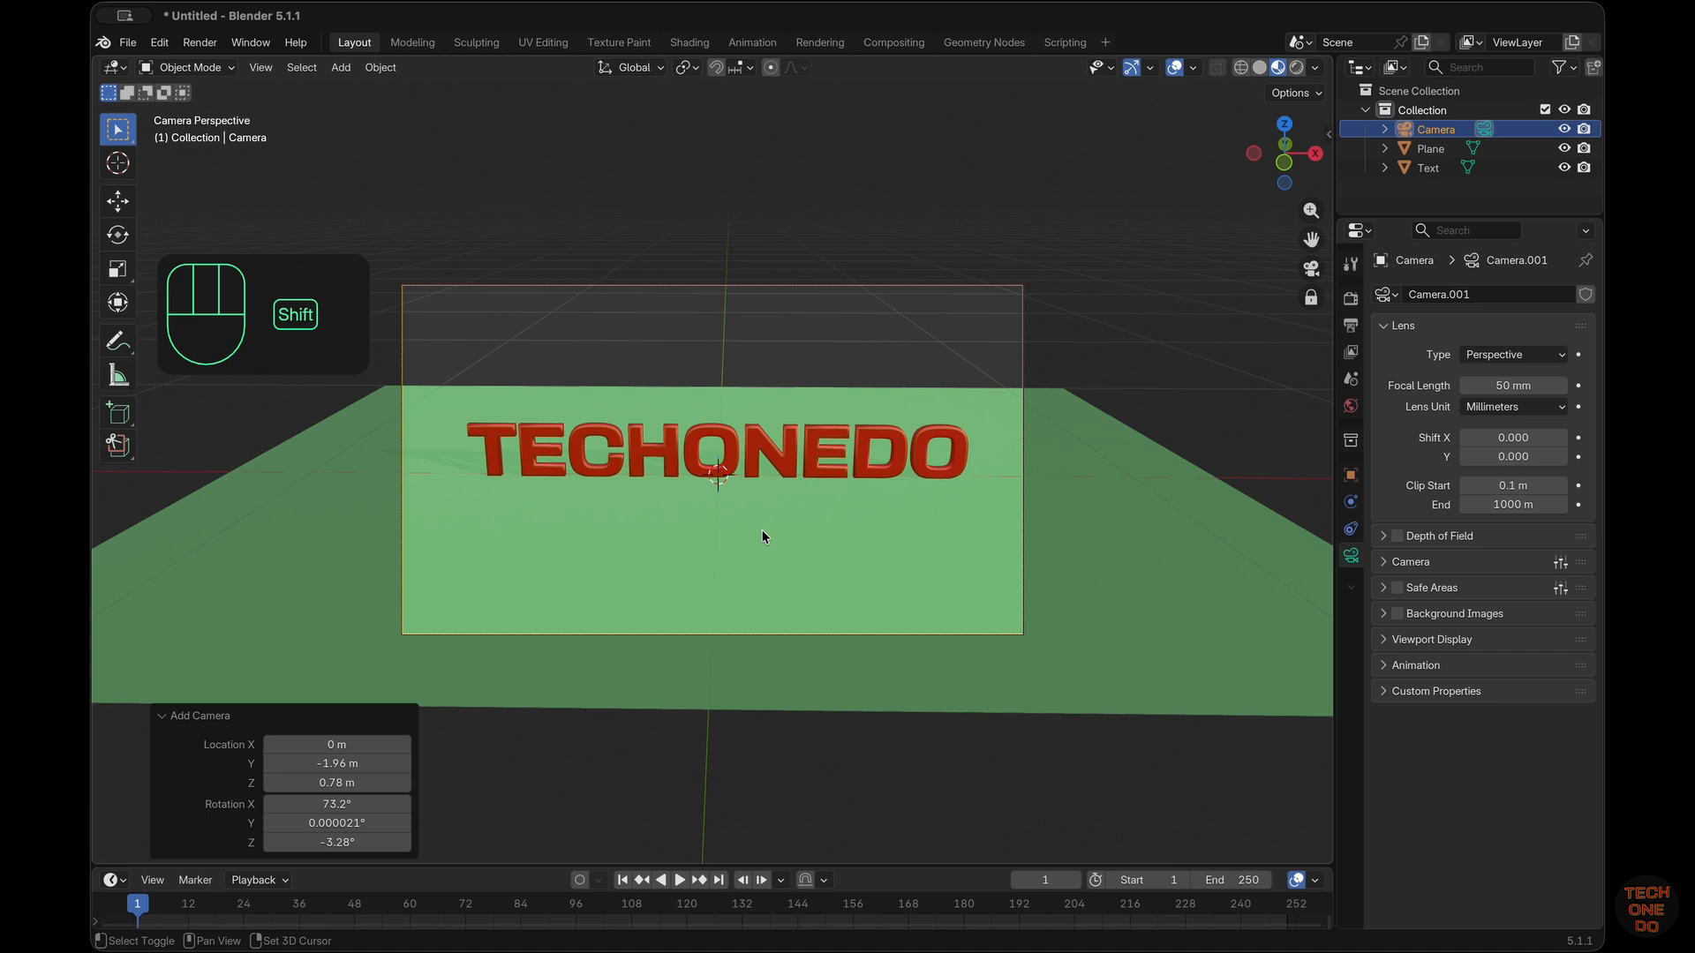
{"action": "scroll", "coordinate": [763, 537], "scroll_direction": "down", "scroll_amount": 1, "text": "shift"}
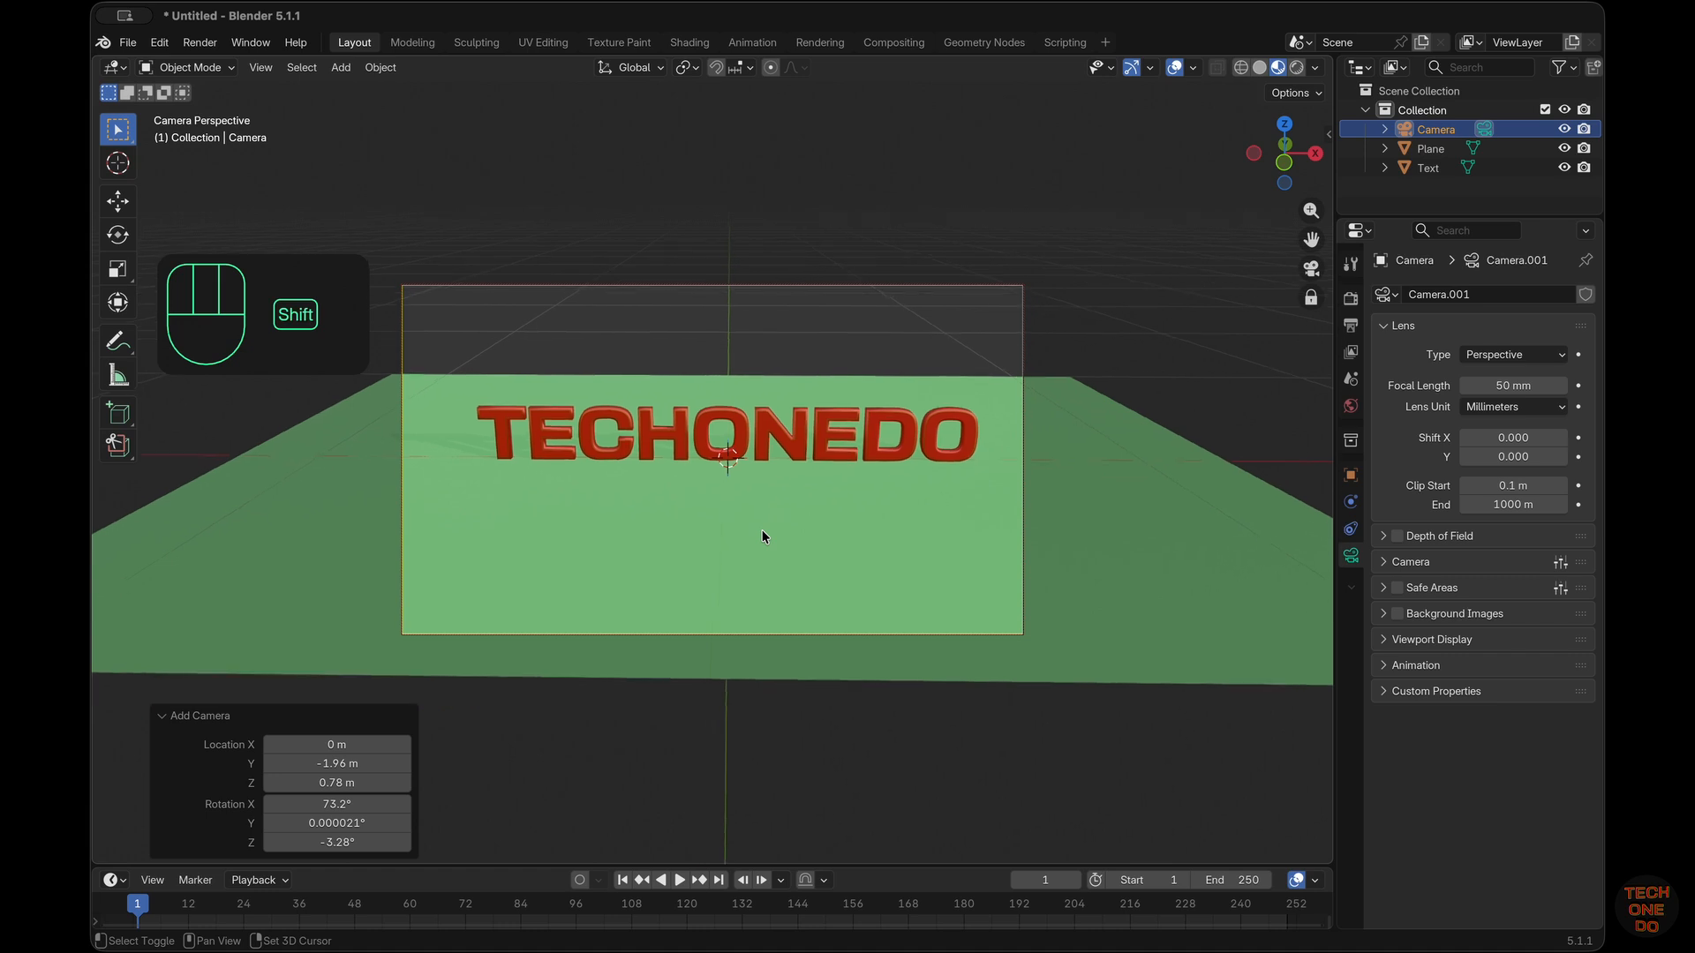
{"action": "scroll", "coordinate": [763, 537], "scroll_direction": "up", "scroll_amount": 2, "text": "shift"}
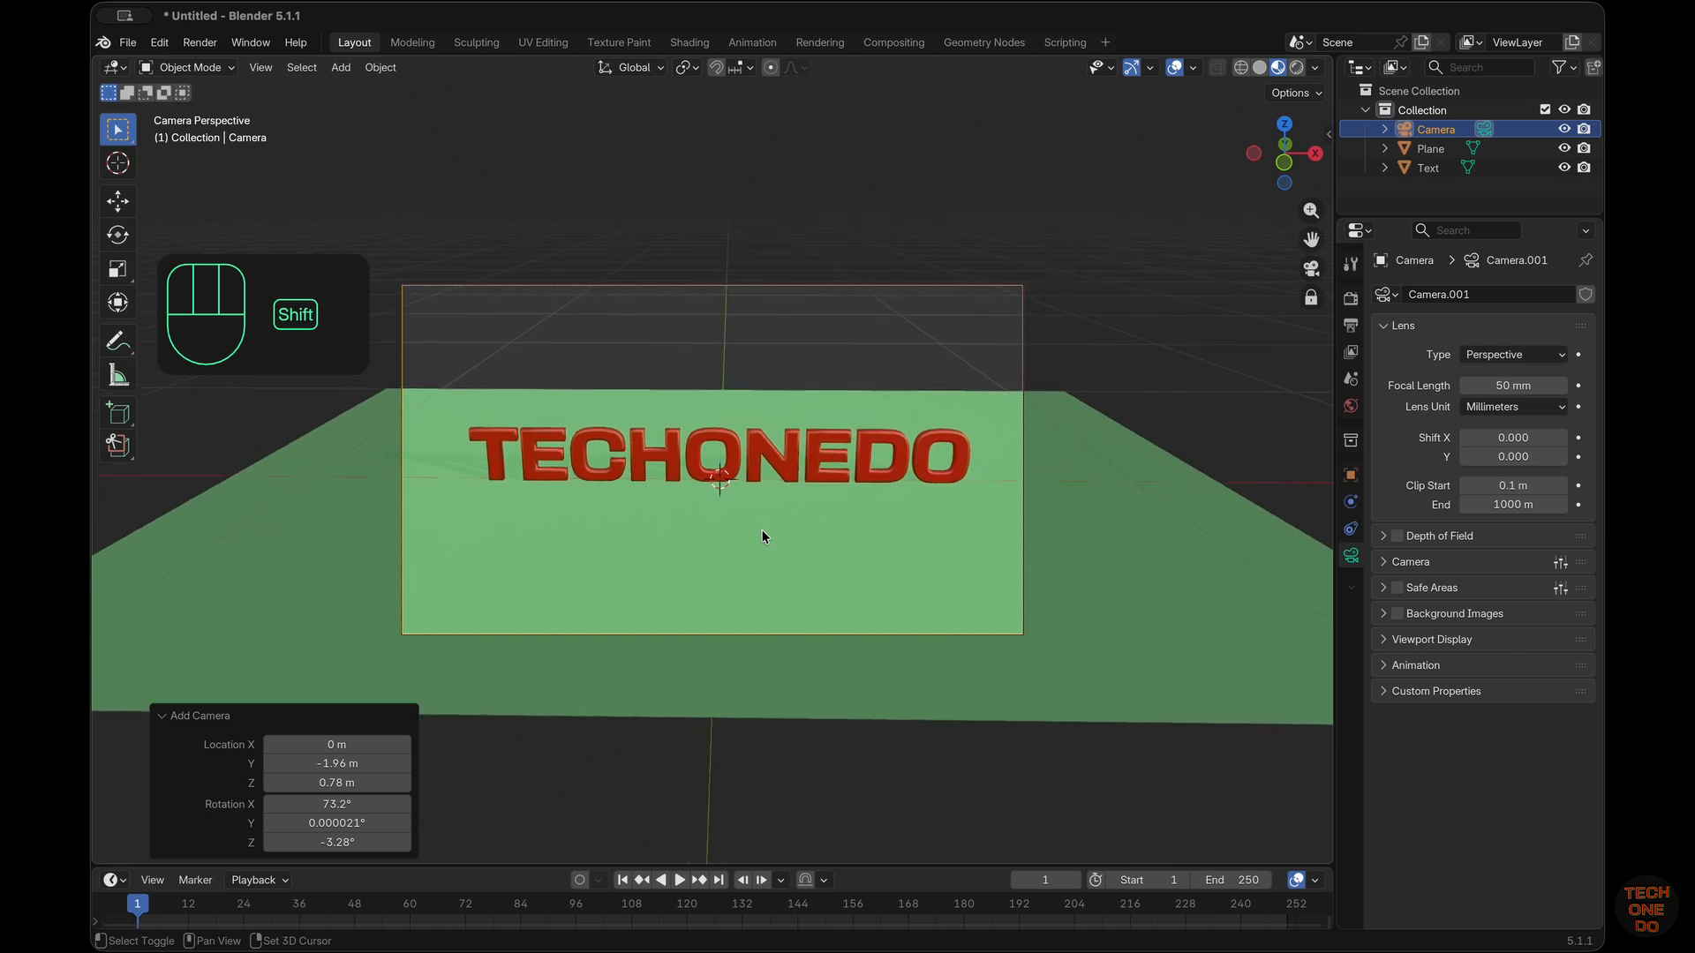
{"action": "left_click", "coordinate": [1313, 298]}
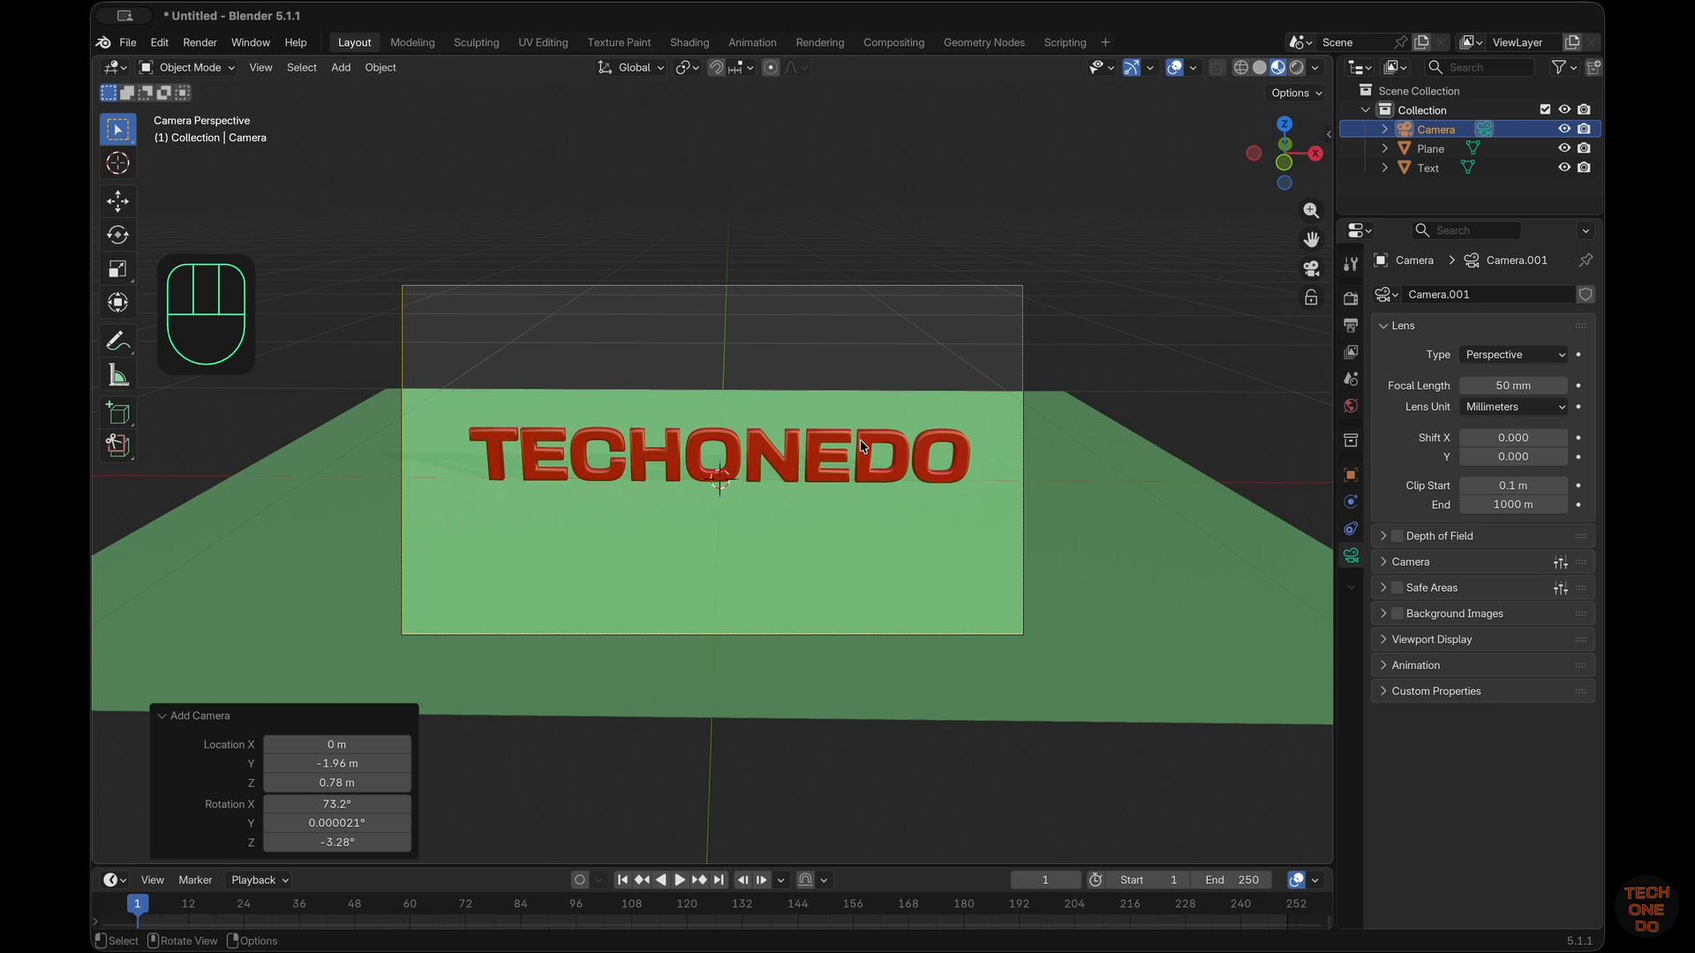
{"action": "left_click", "coordinate": [792, 458]}
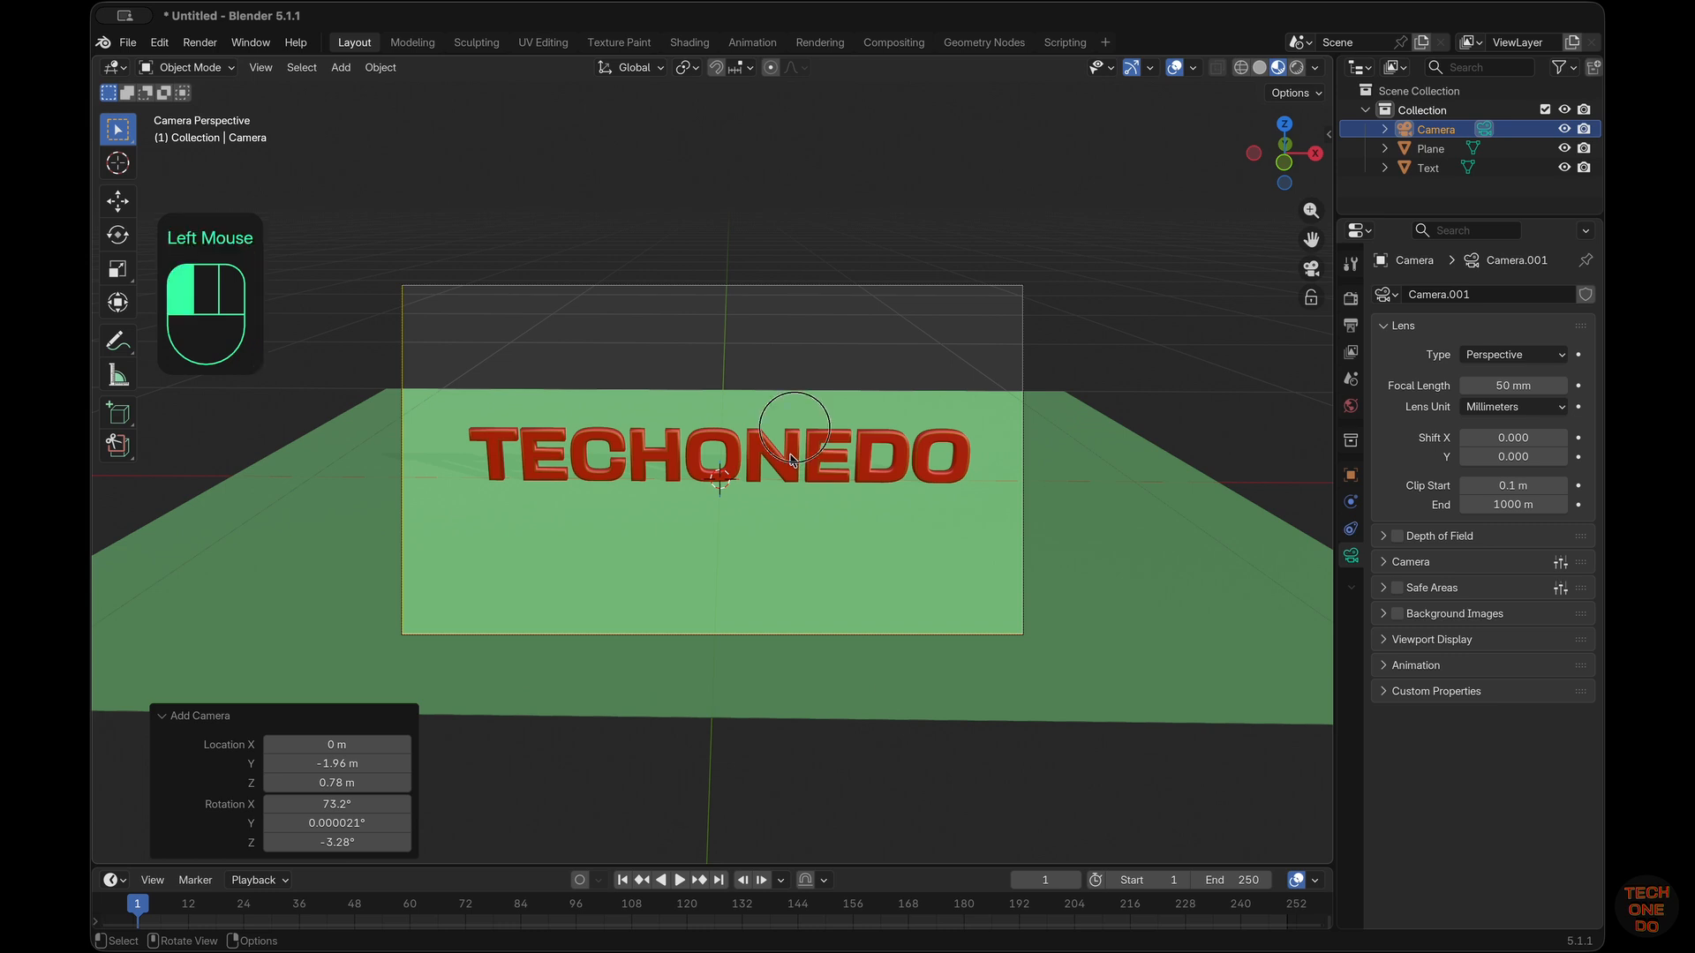
{"action": "left_click", "coordinate": [792, 458]}
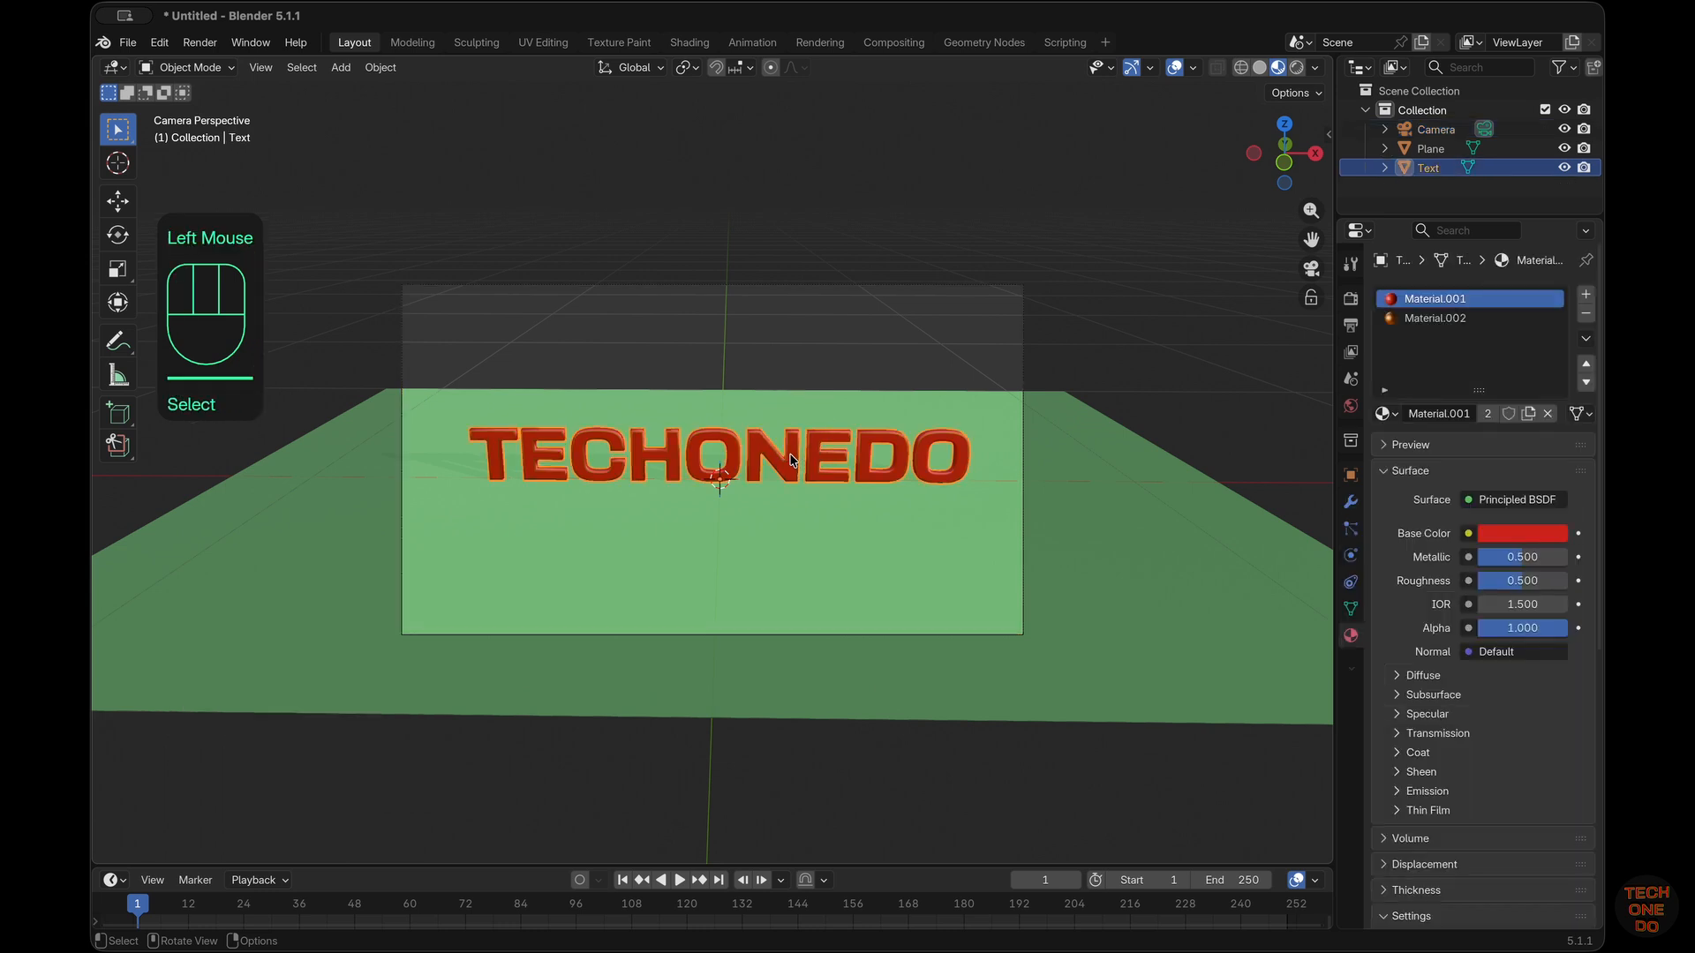
{"action": "key", "text": "ctrl+z"}
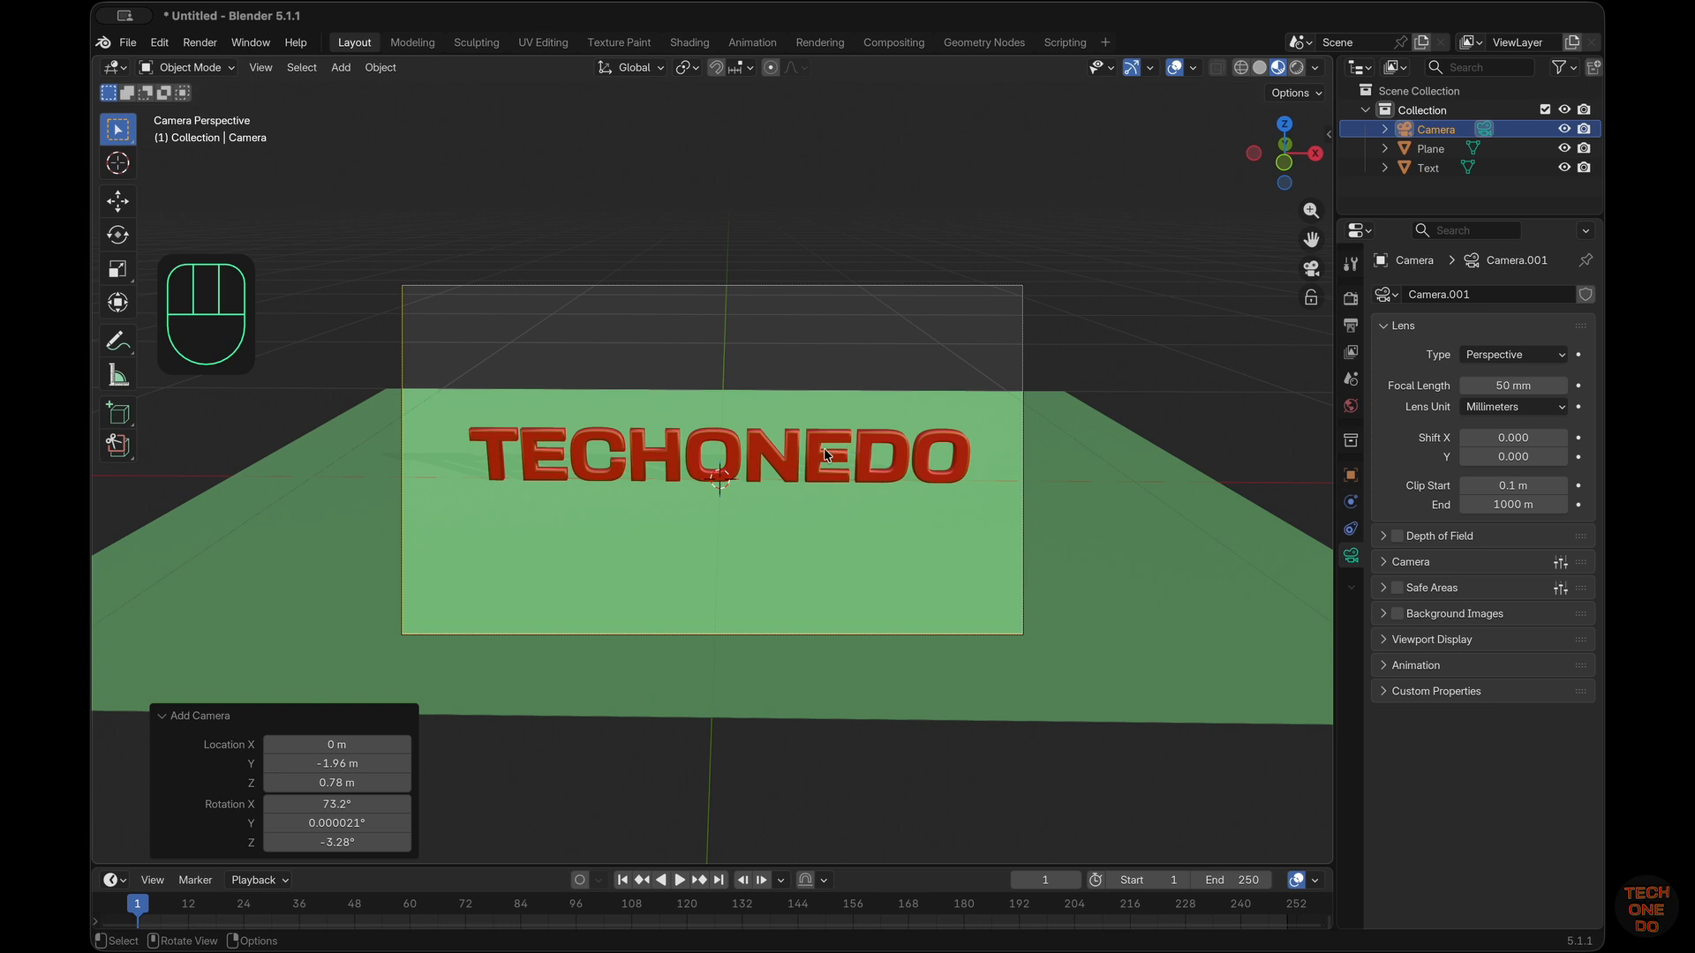